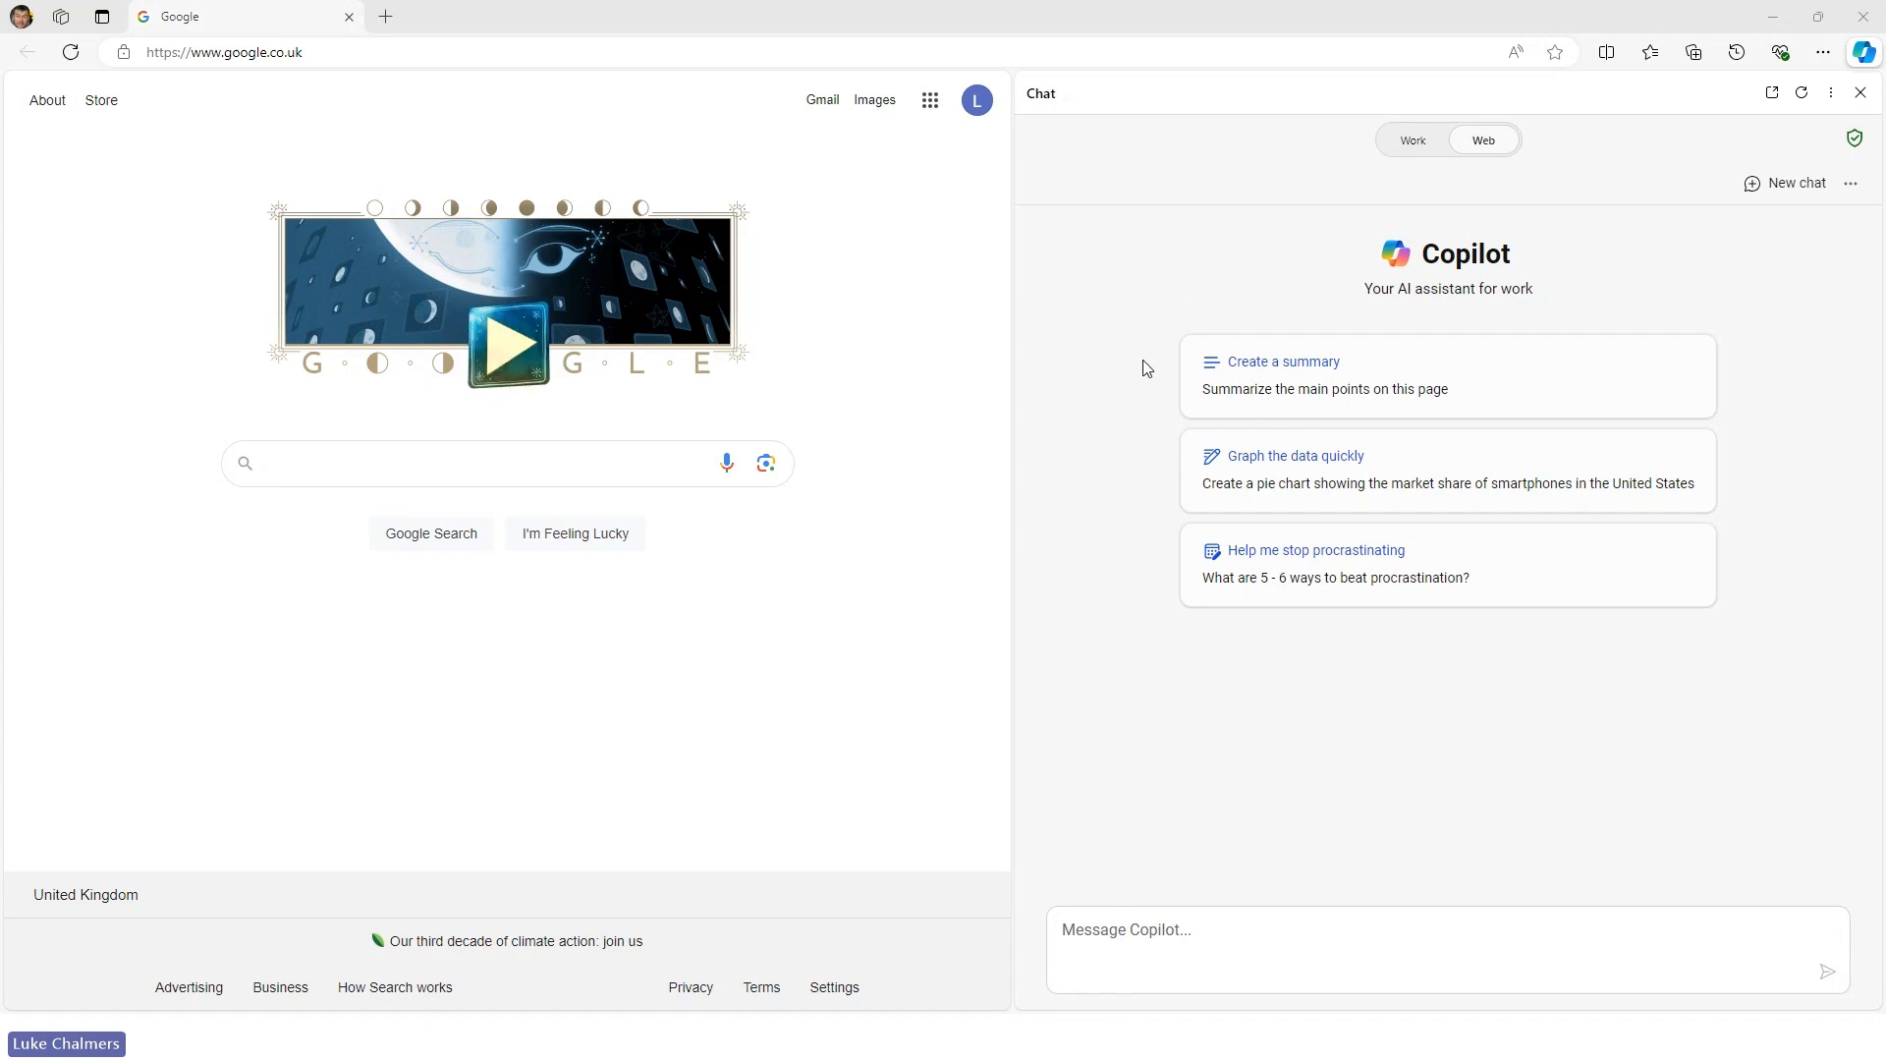
# Step: Ask Copilot "What's the weather like in London today?"
pyautogui.click(1139, 939)
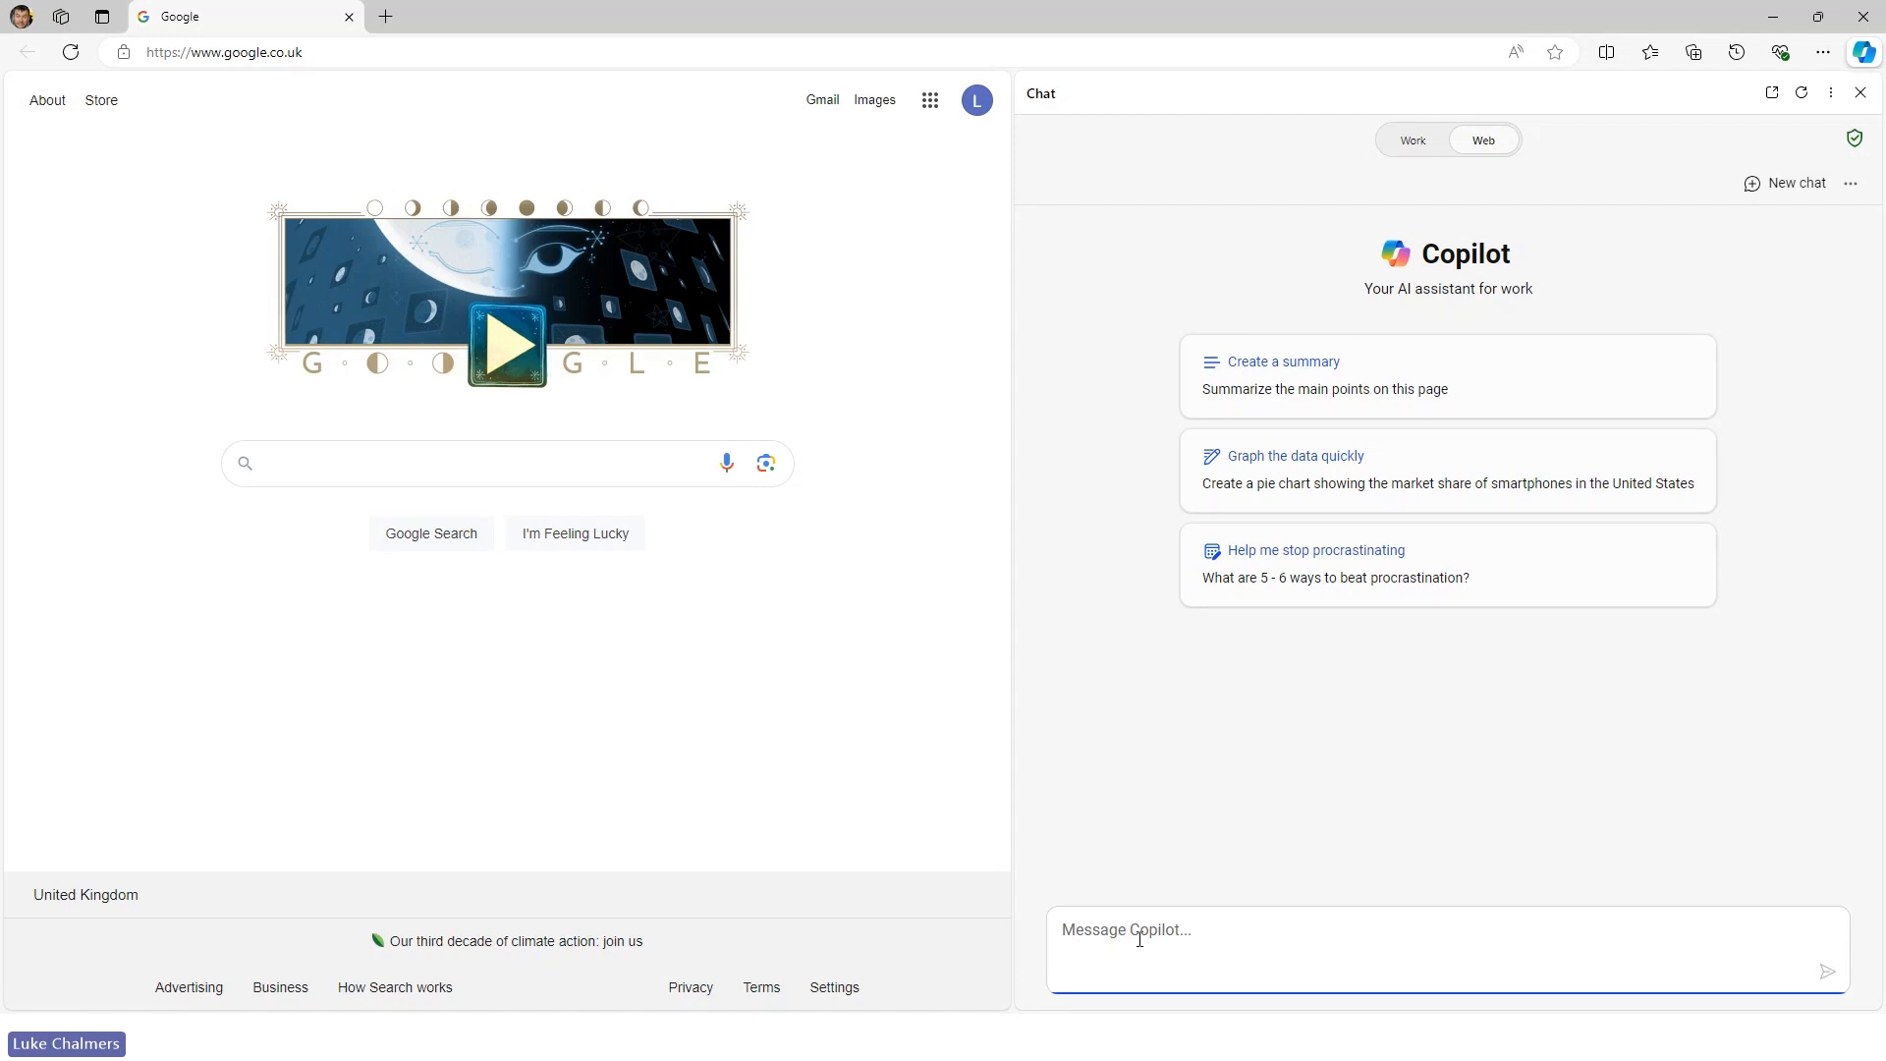
pyautogui.write("What's the weather like in London today?")
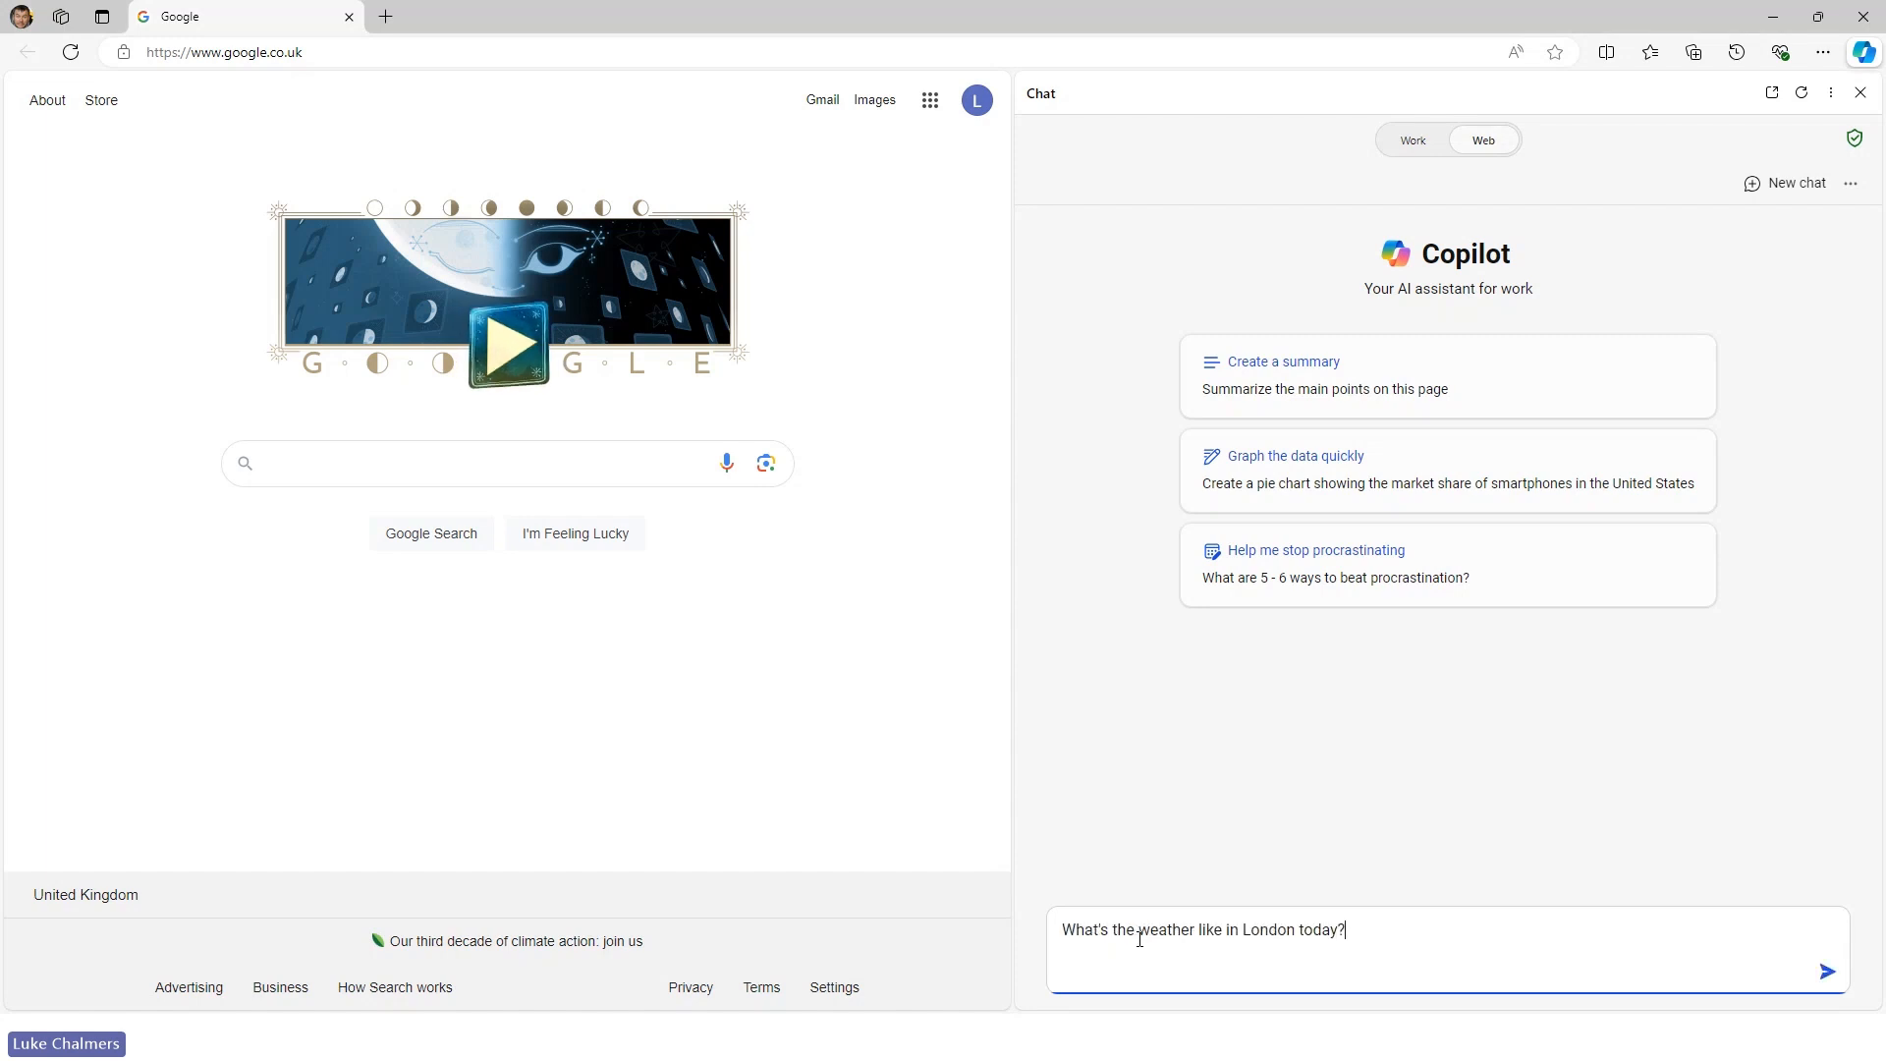
pyautogui.press('Return')
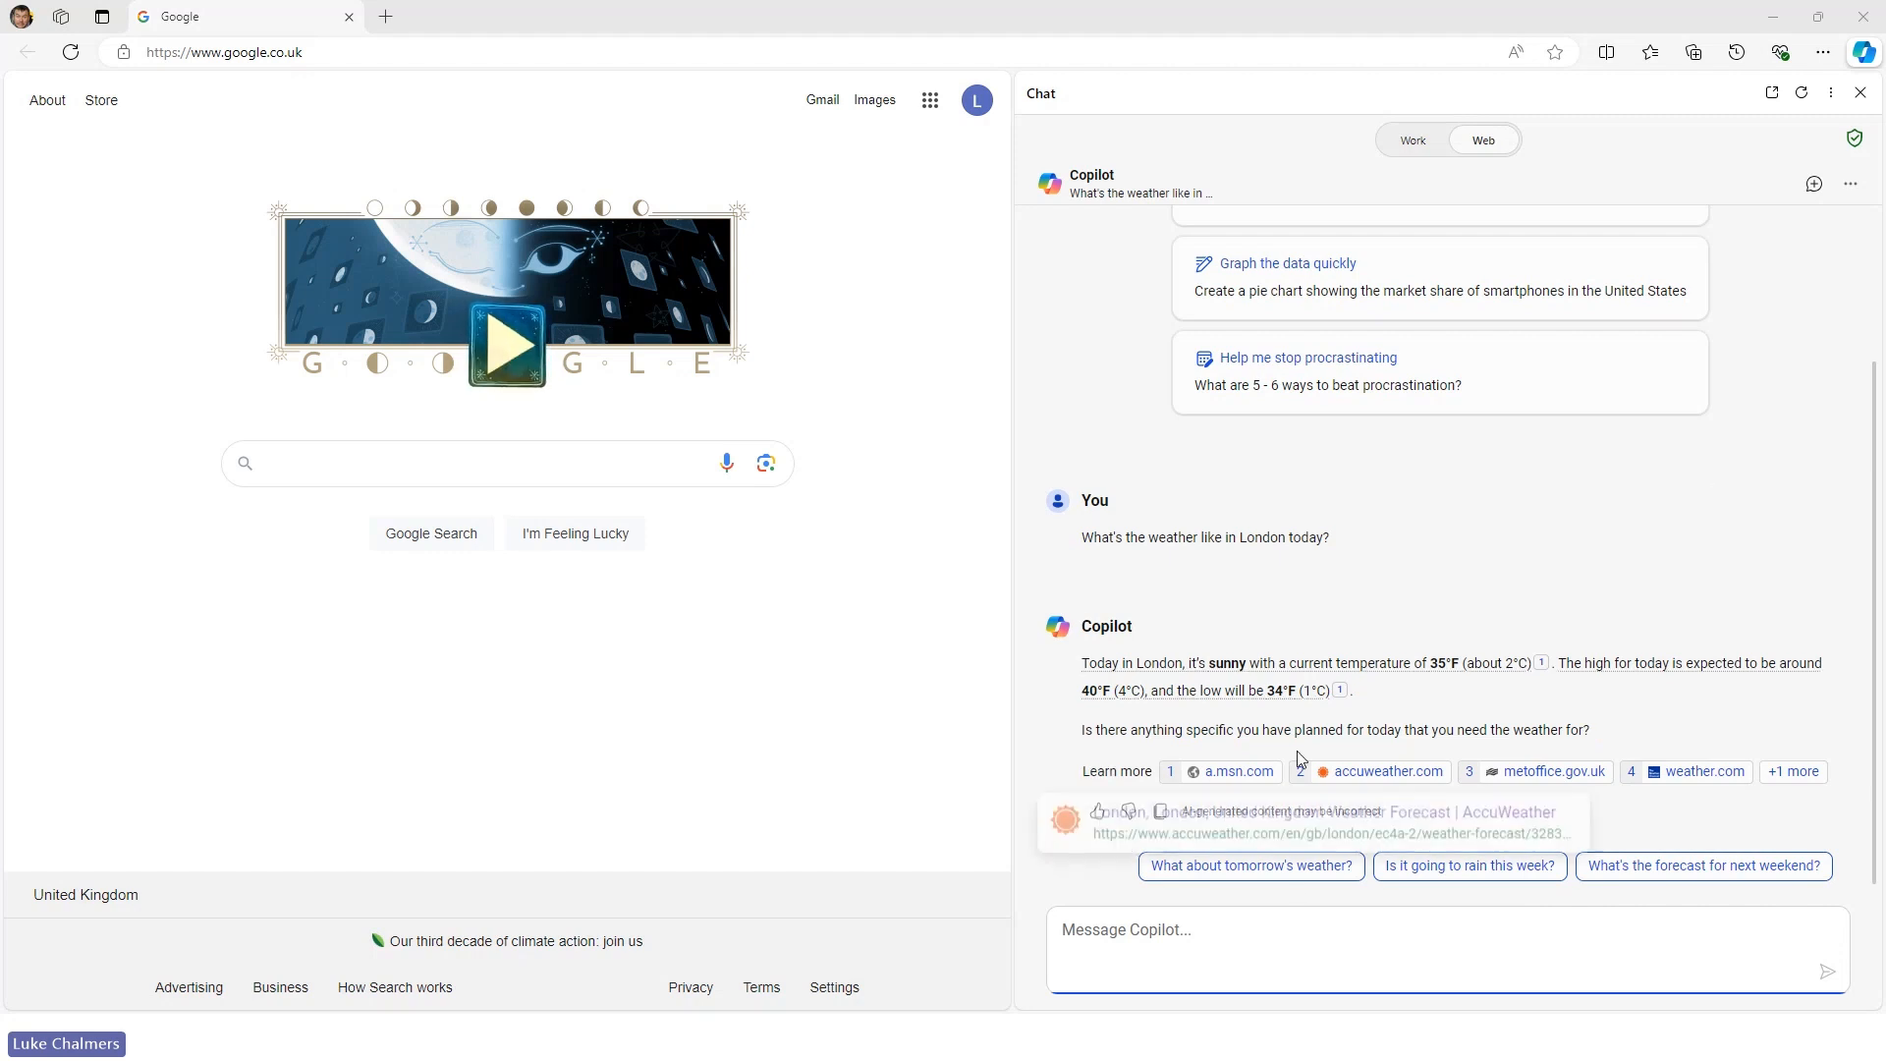
# Step: Send Copilot the question "Tell me about Cim Software?"
pyautogui.click(1168, 927)
pyautogui.write('Tell me about Cim Software?')
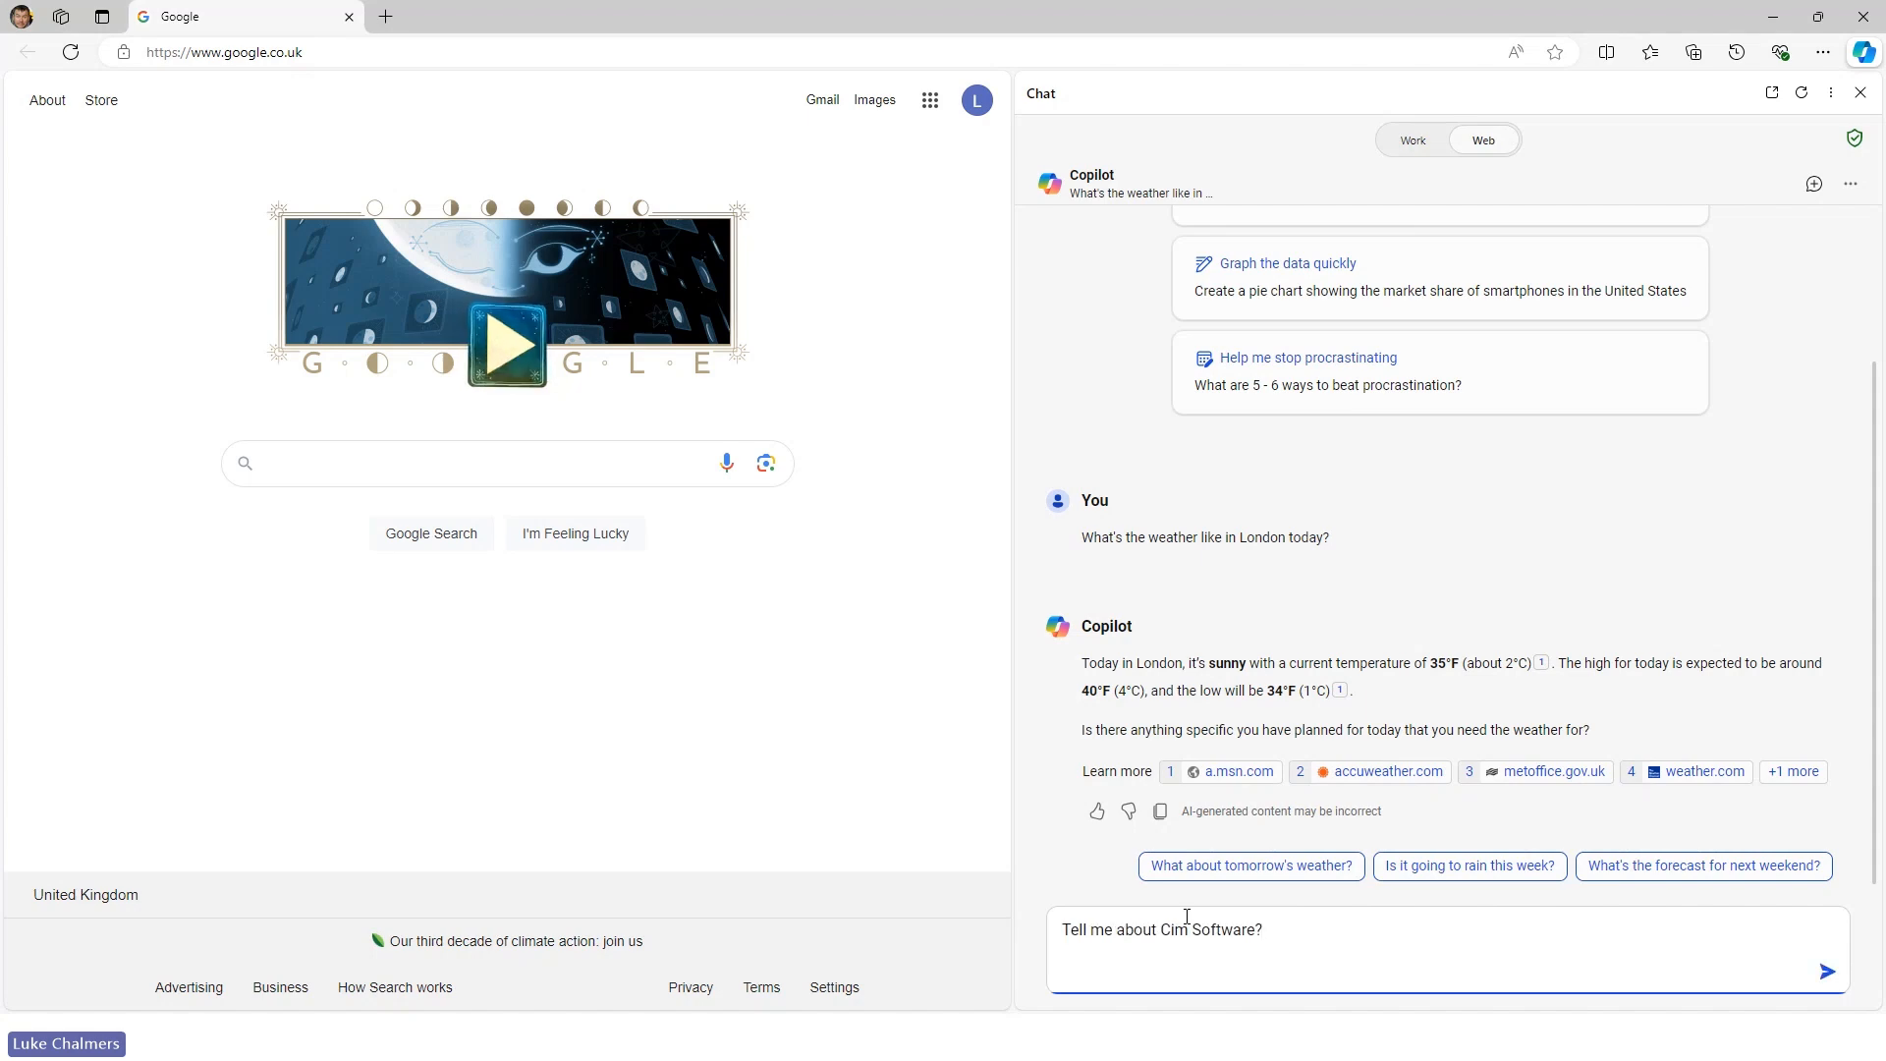
pyautogui.press('Return')
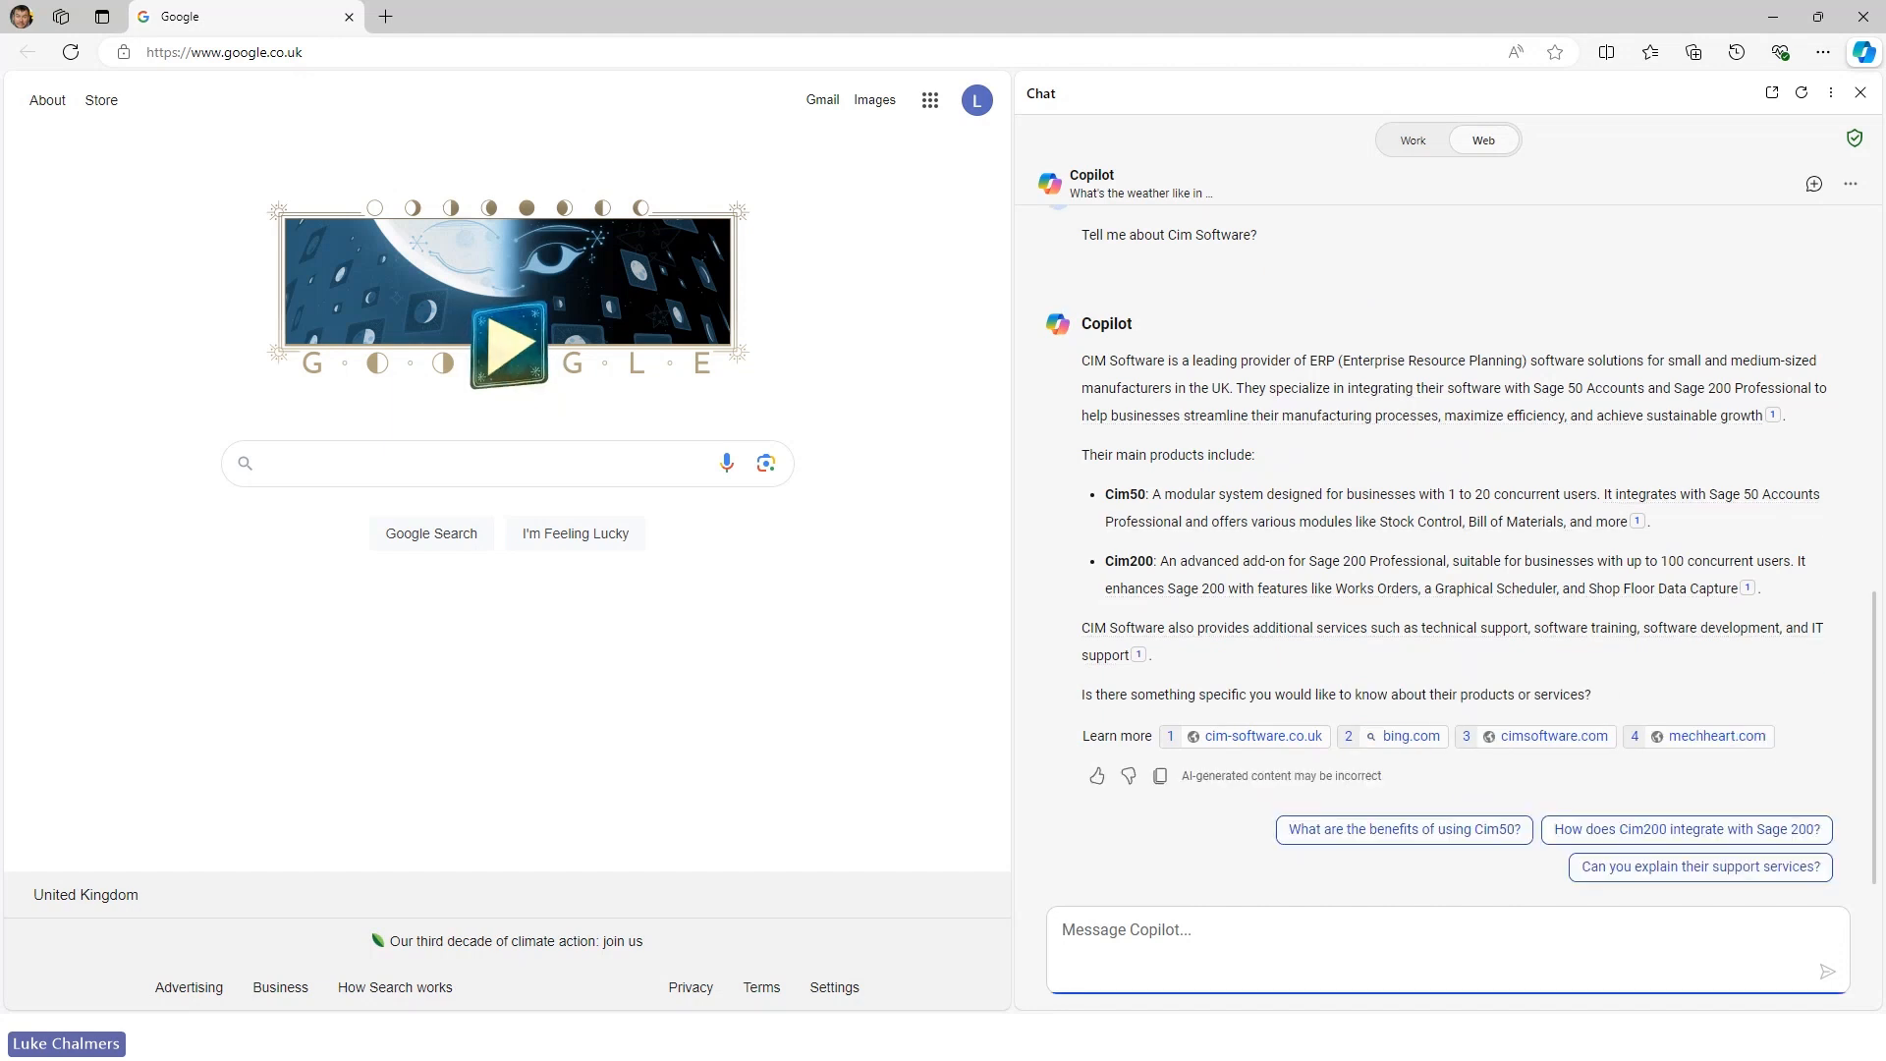
pyautogui.hotkey('alt', 'Tab')
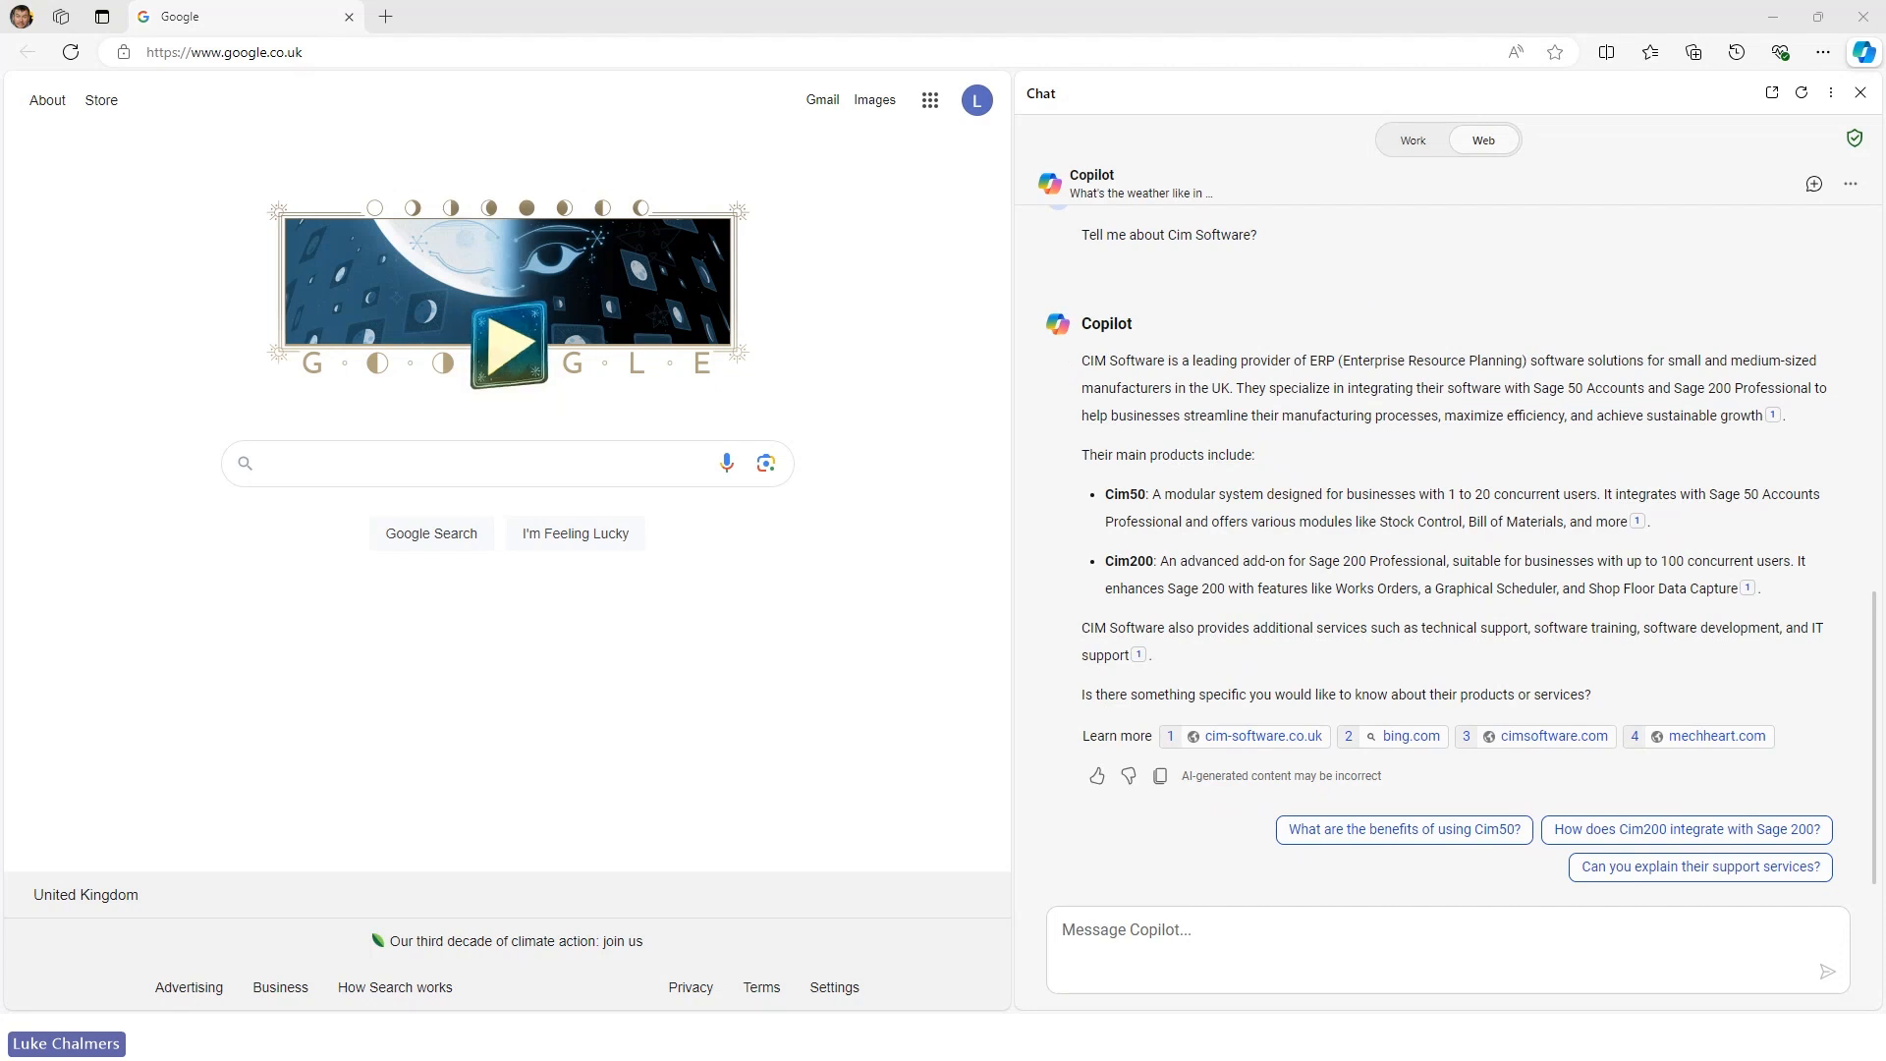
# Step: Ask Copilot "Can you generate a letter to Southampton city council complaining about the recent roadworks?" and review the draft
pyautogui.click(1200, 938)
pyautogui.write('Can you generate a letter to Southampton city council complaining about the recent roadworks?')
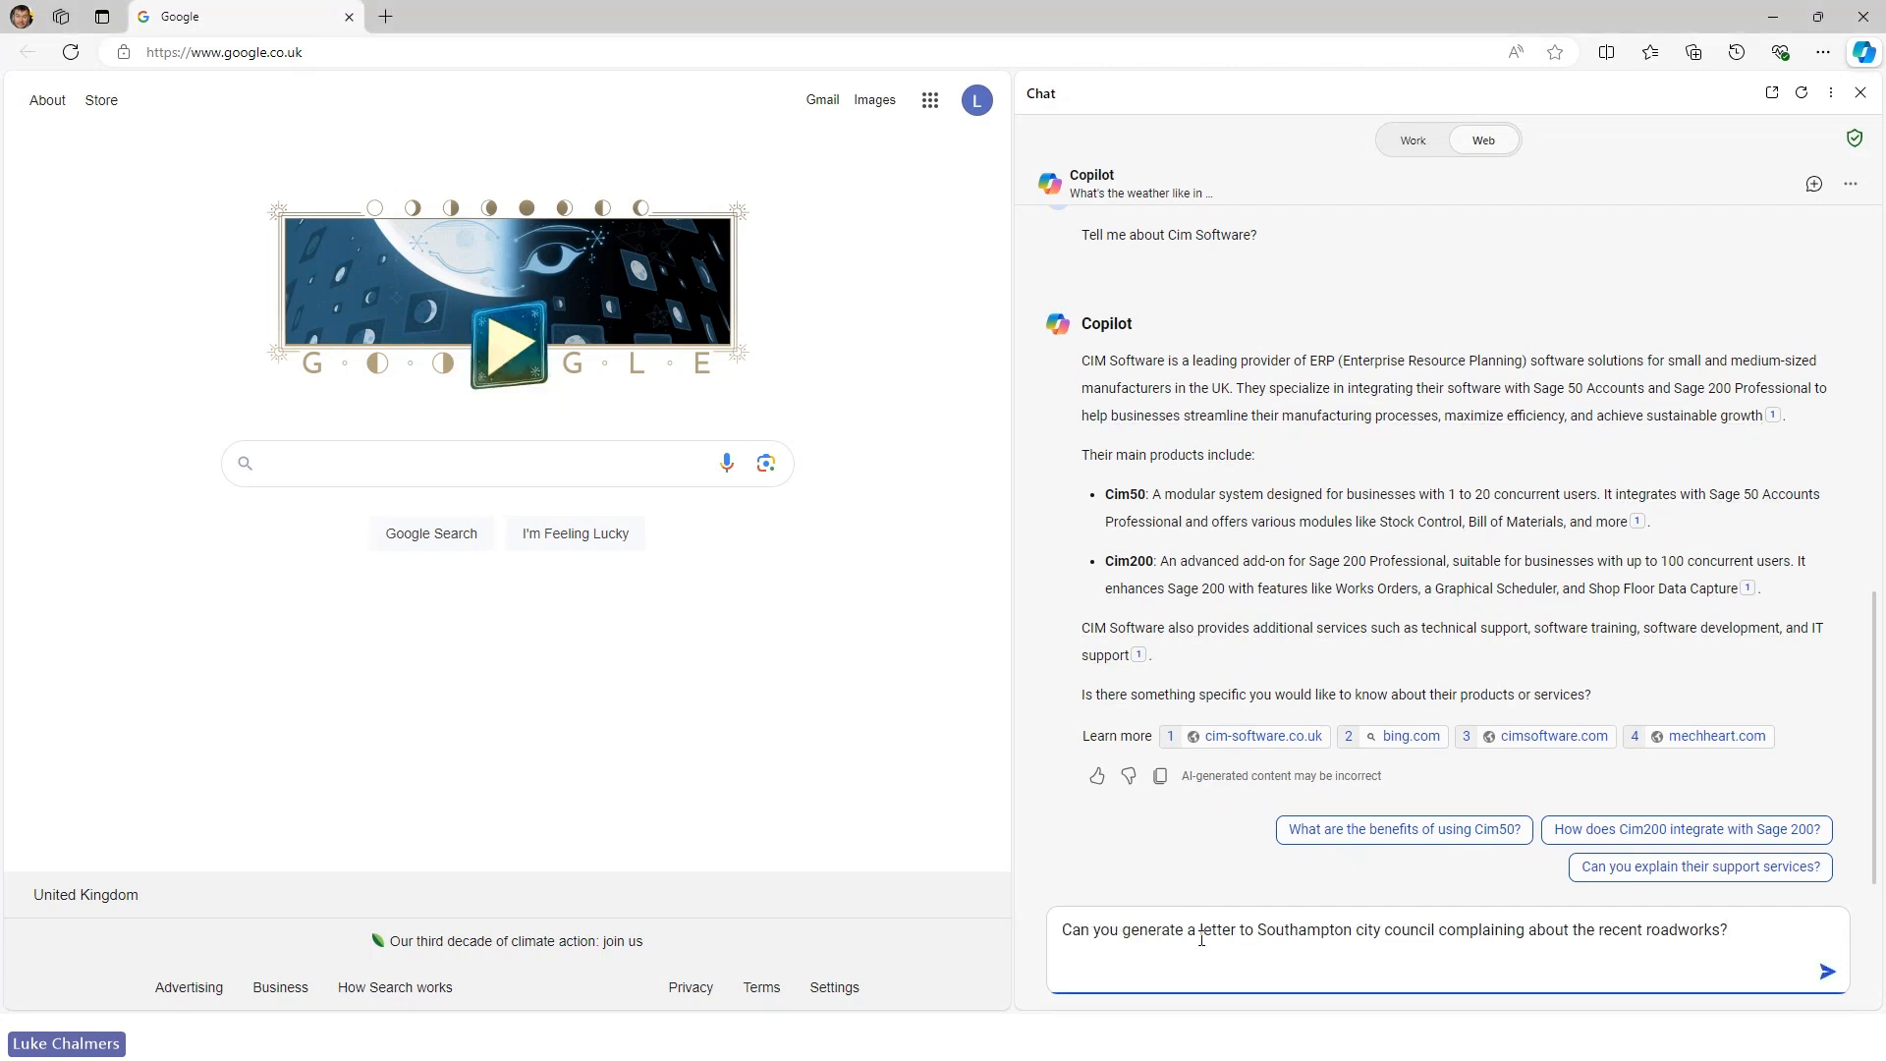
pyautogui.press('Return')
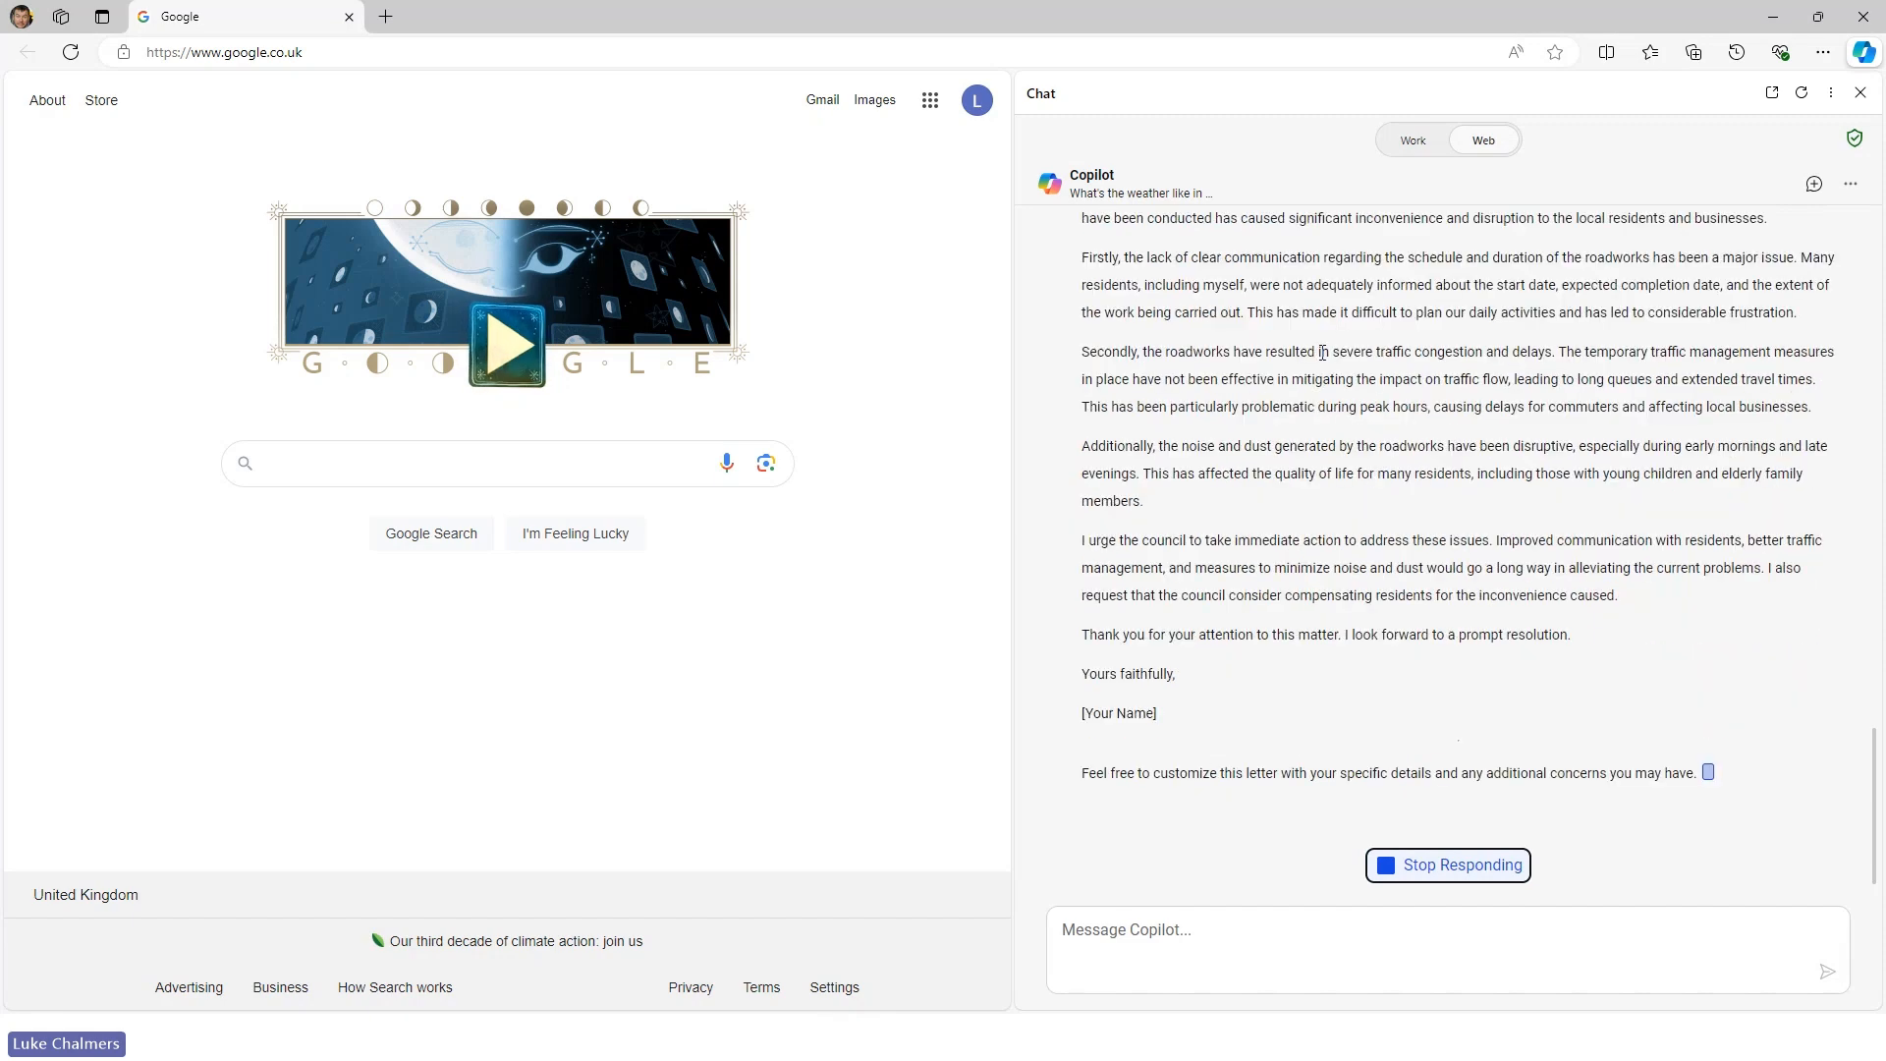
pyautogui.scroll(4, 1322, 352)
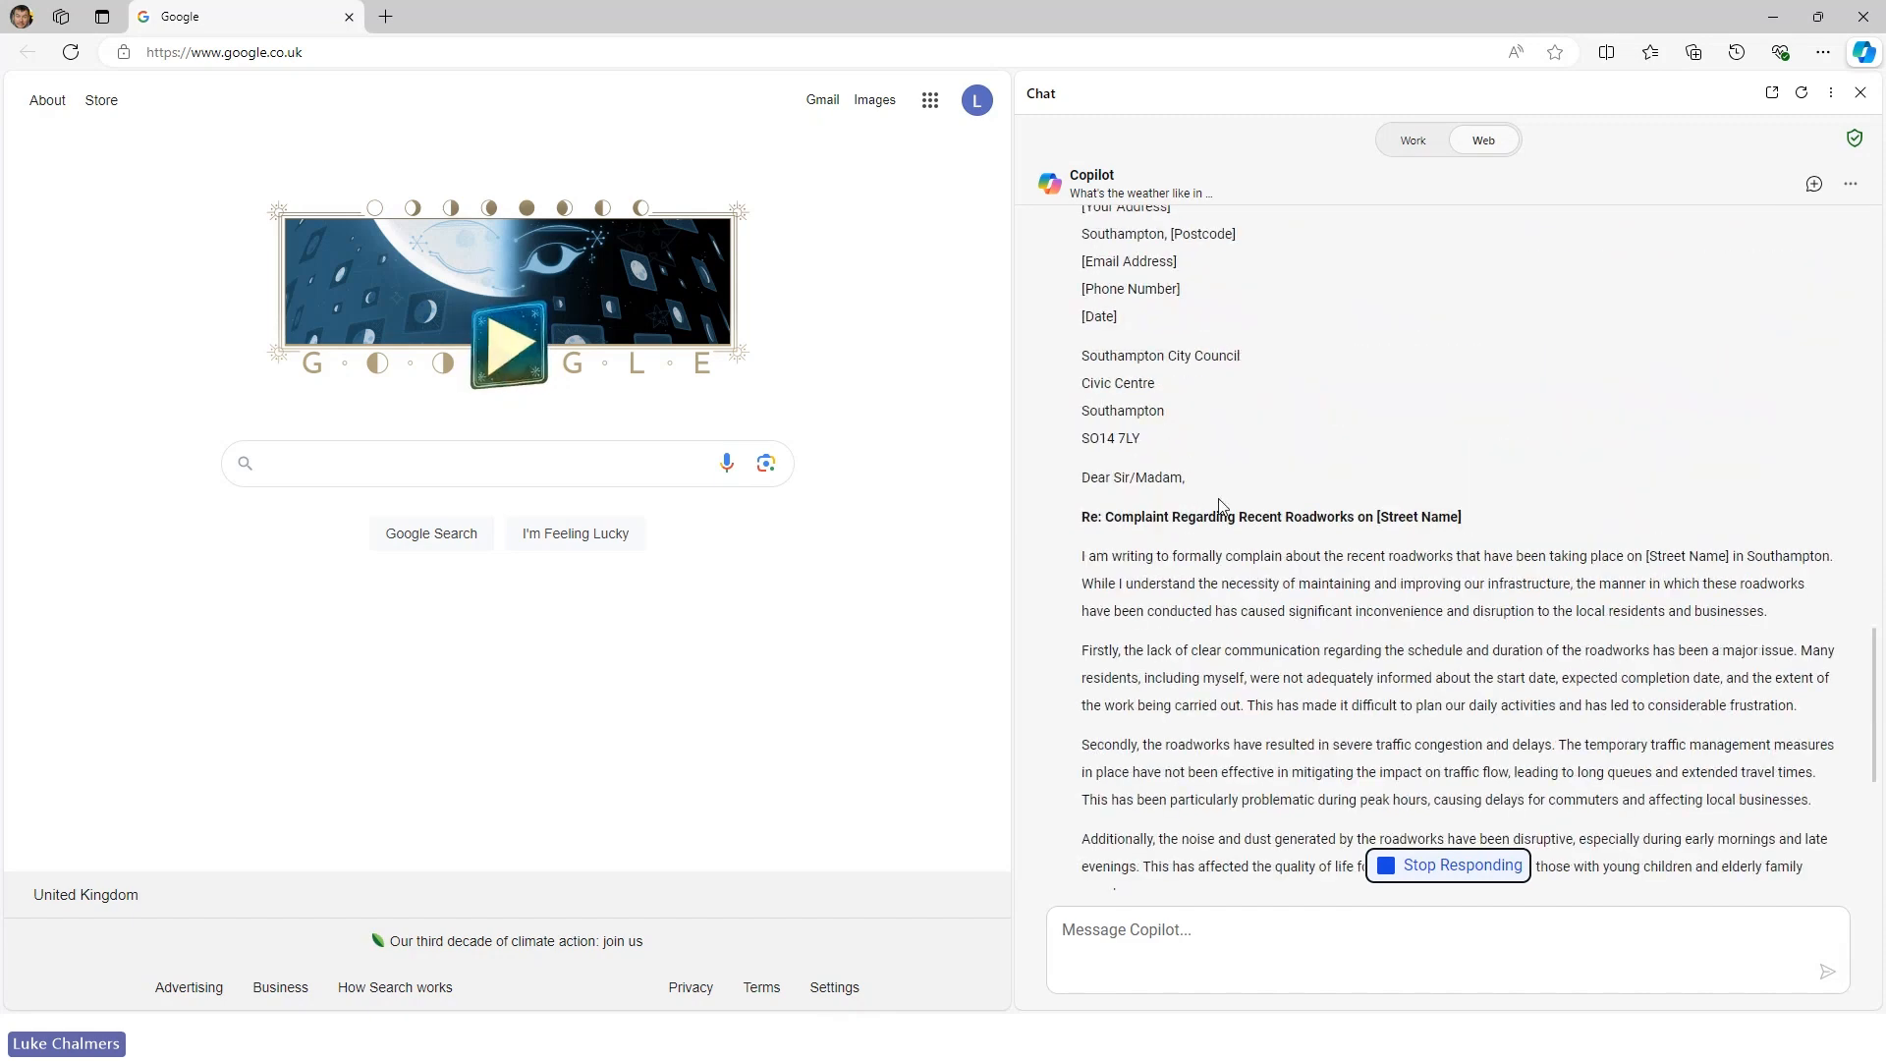
pyautogui.scroll(-5, 1221, 506)
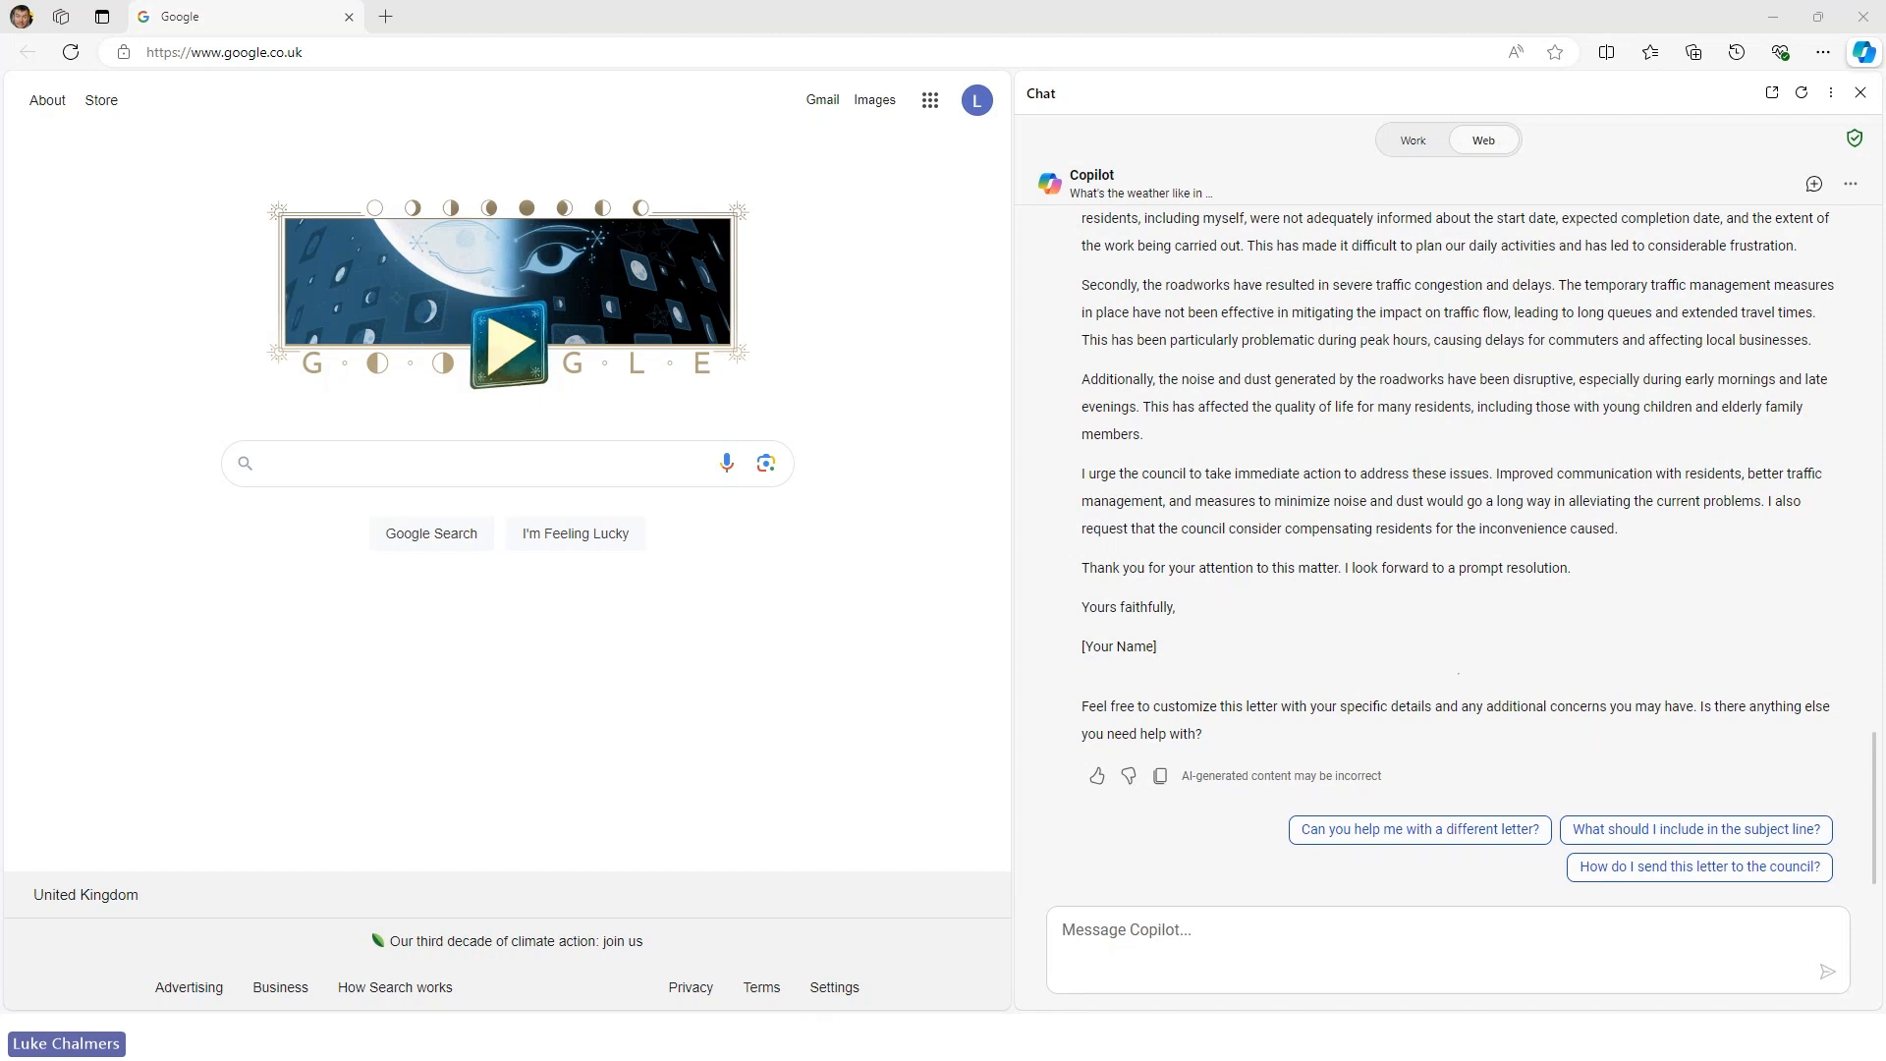
# Step: Ask Copilot to rewrite the complaint letter with "Can you make this funnier?"
pyautogui.click(1107, 939)
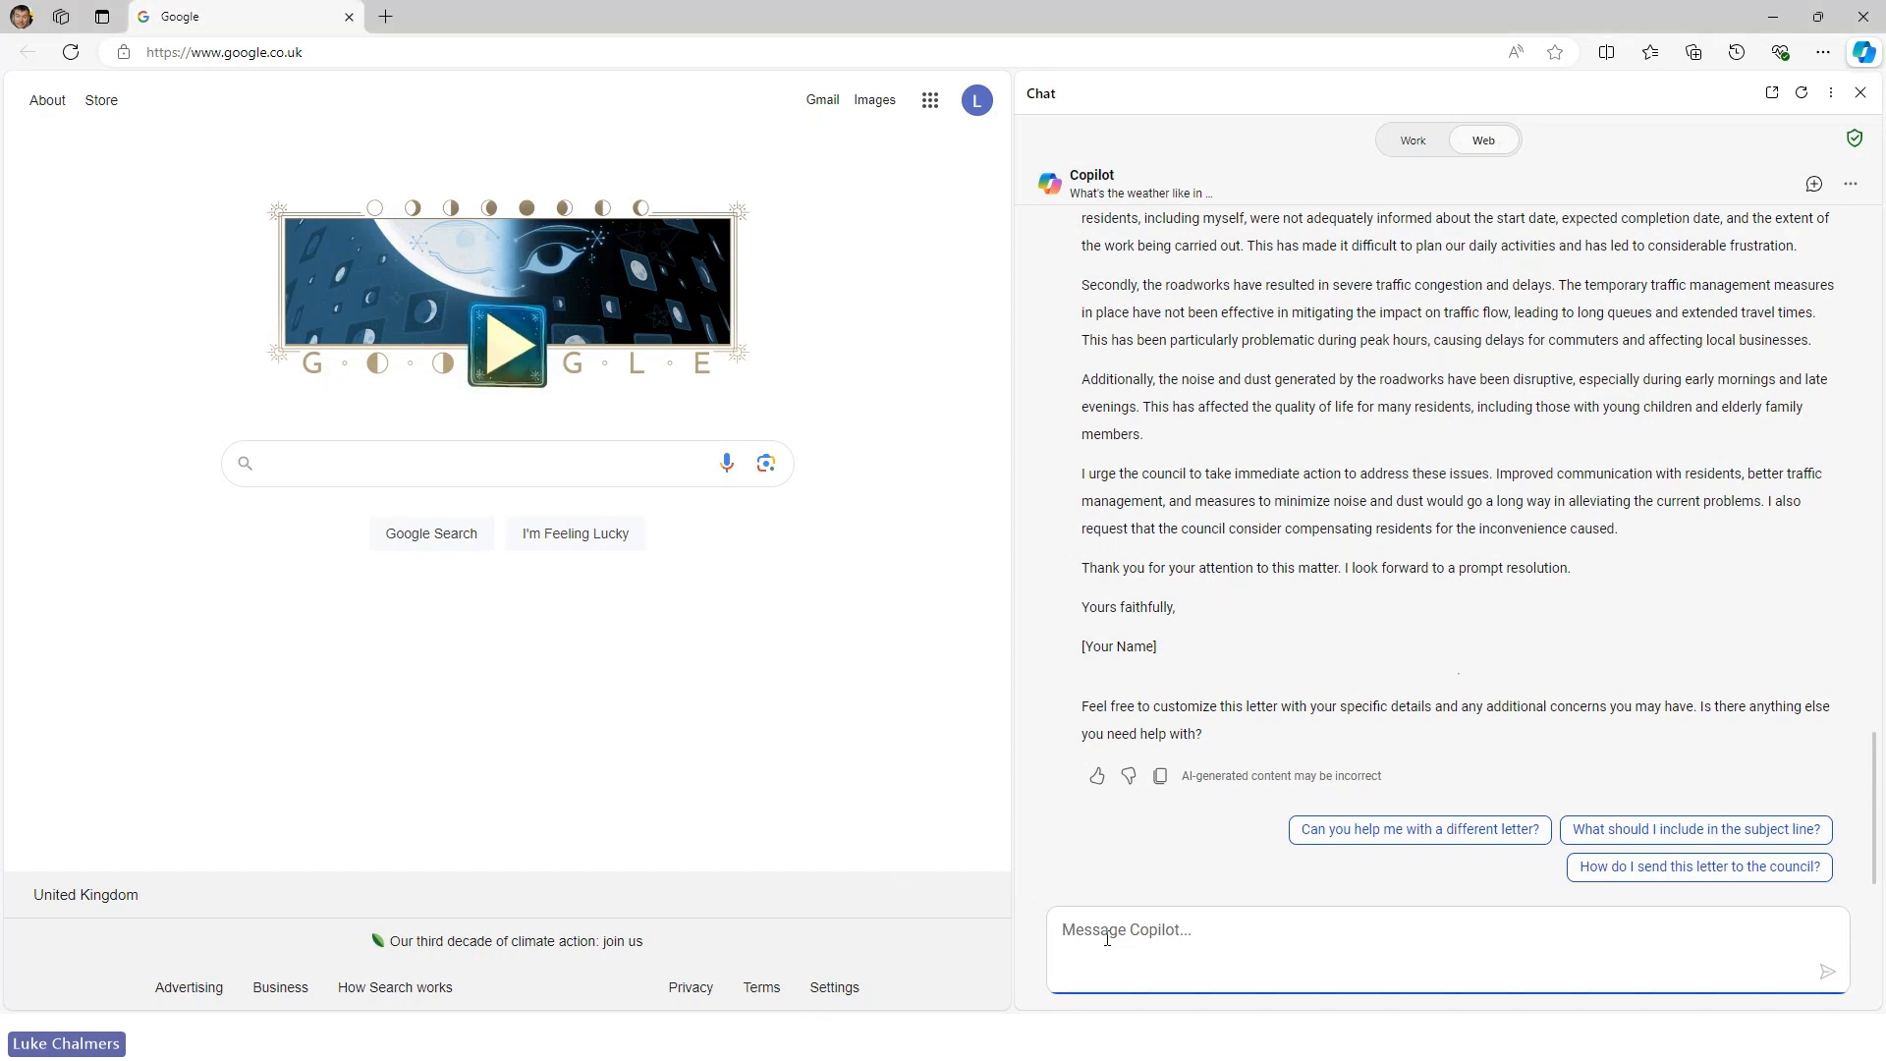
pyautogui.write('Can you make this funnier?')
pyautogui.press('Return')
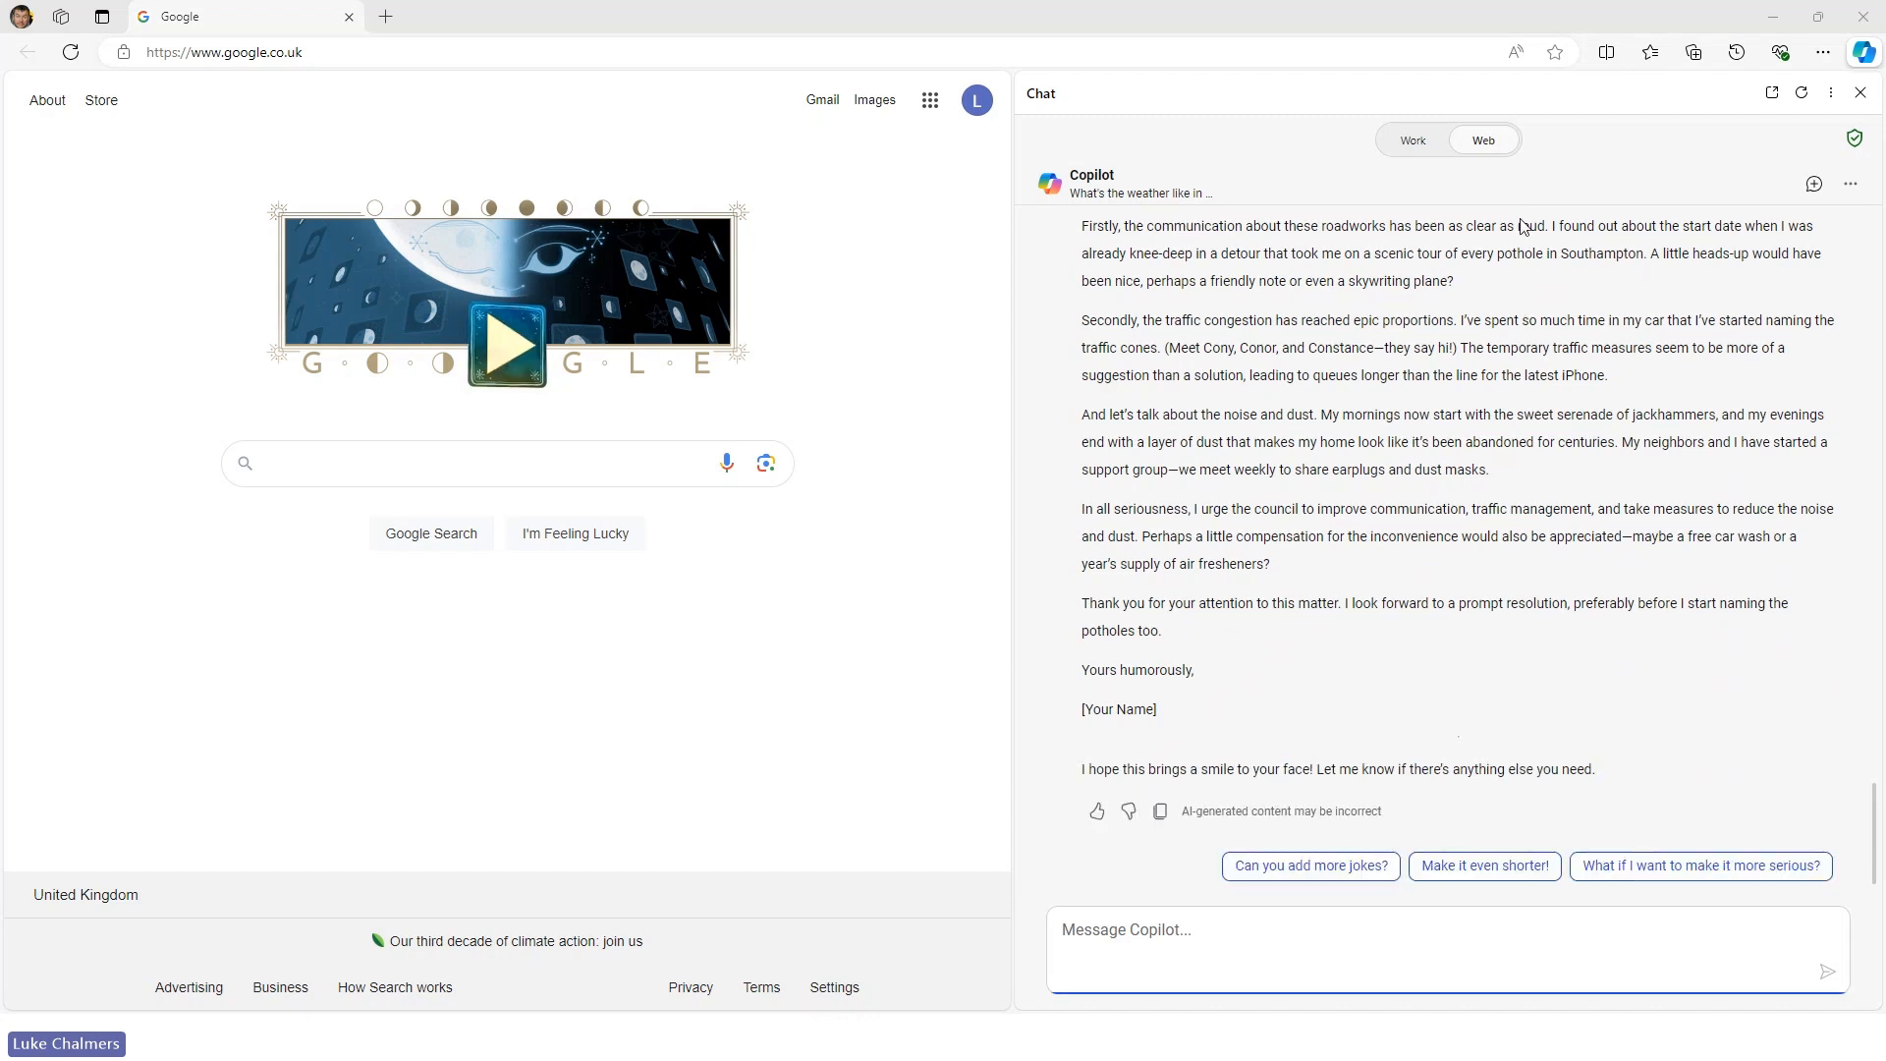
# Step: Ask Copilot "Can you generate a standard HR policy for UK sick leave?"
pyautogui.click(1155, 927)
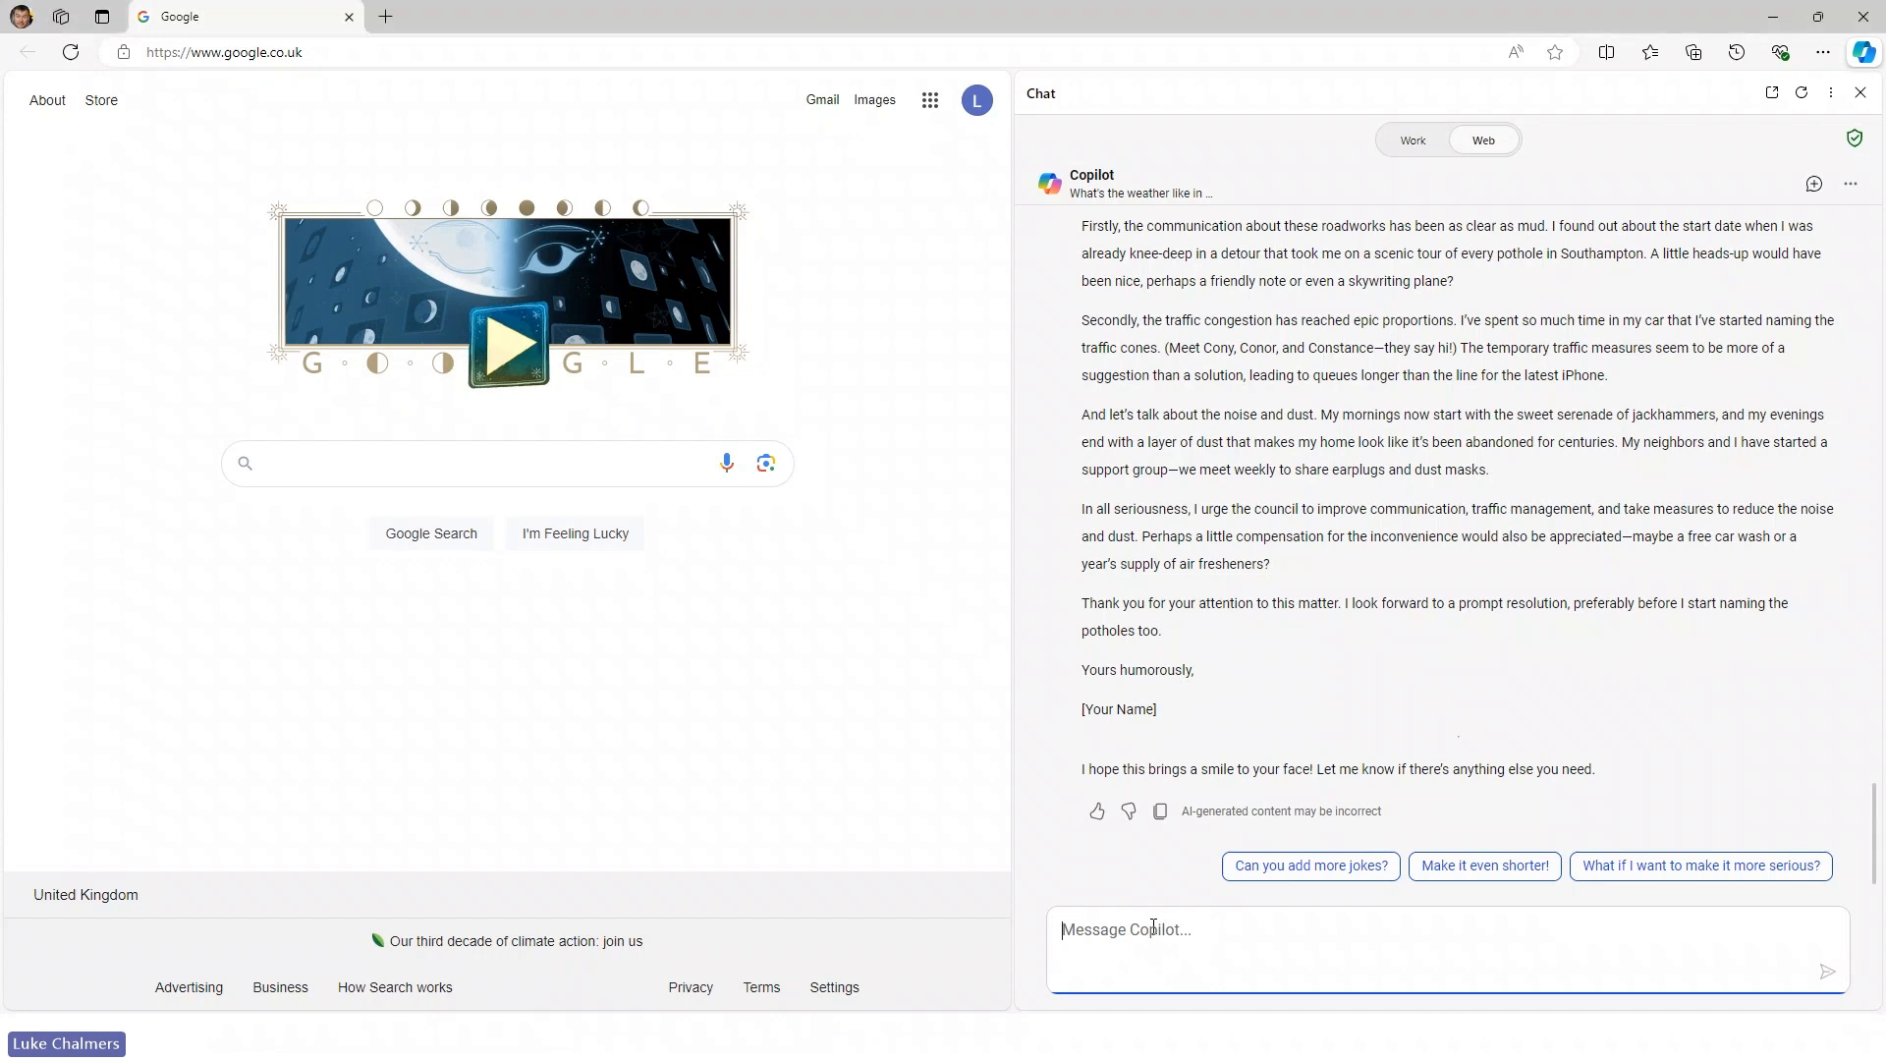
pyautogui.write('Can you generate a standard HR policy for UK sick leave?')
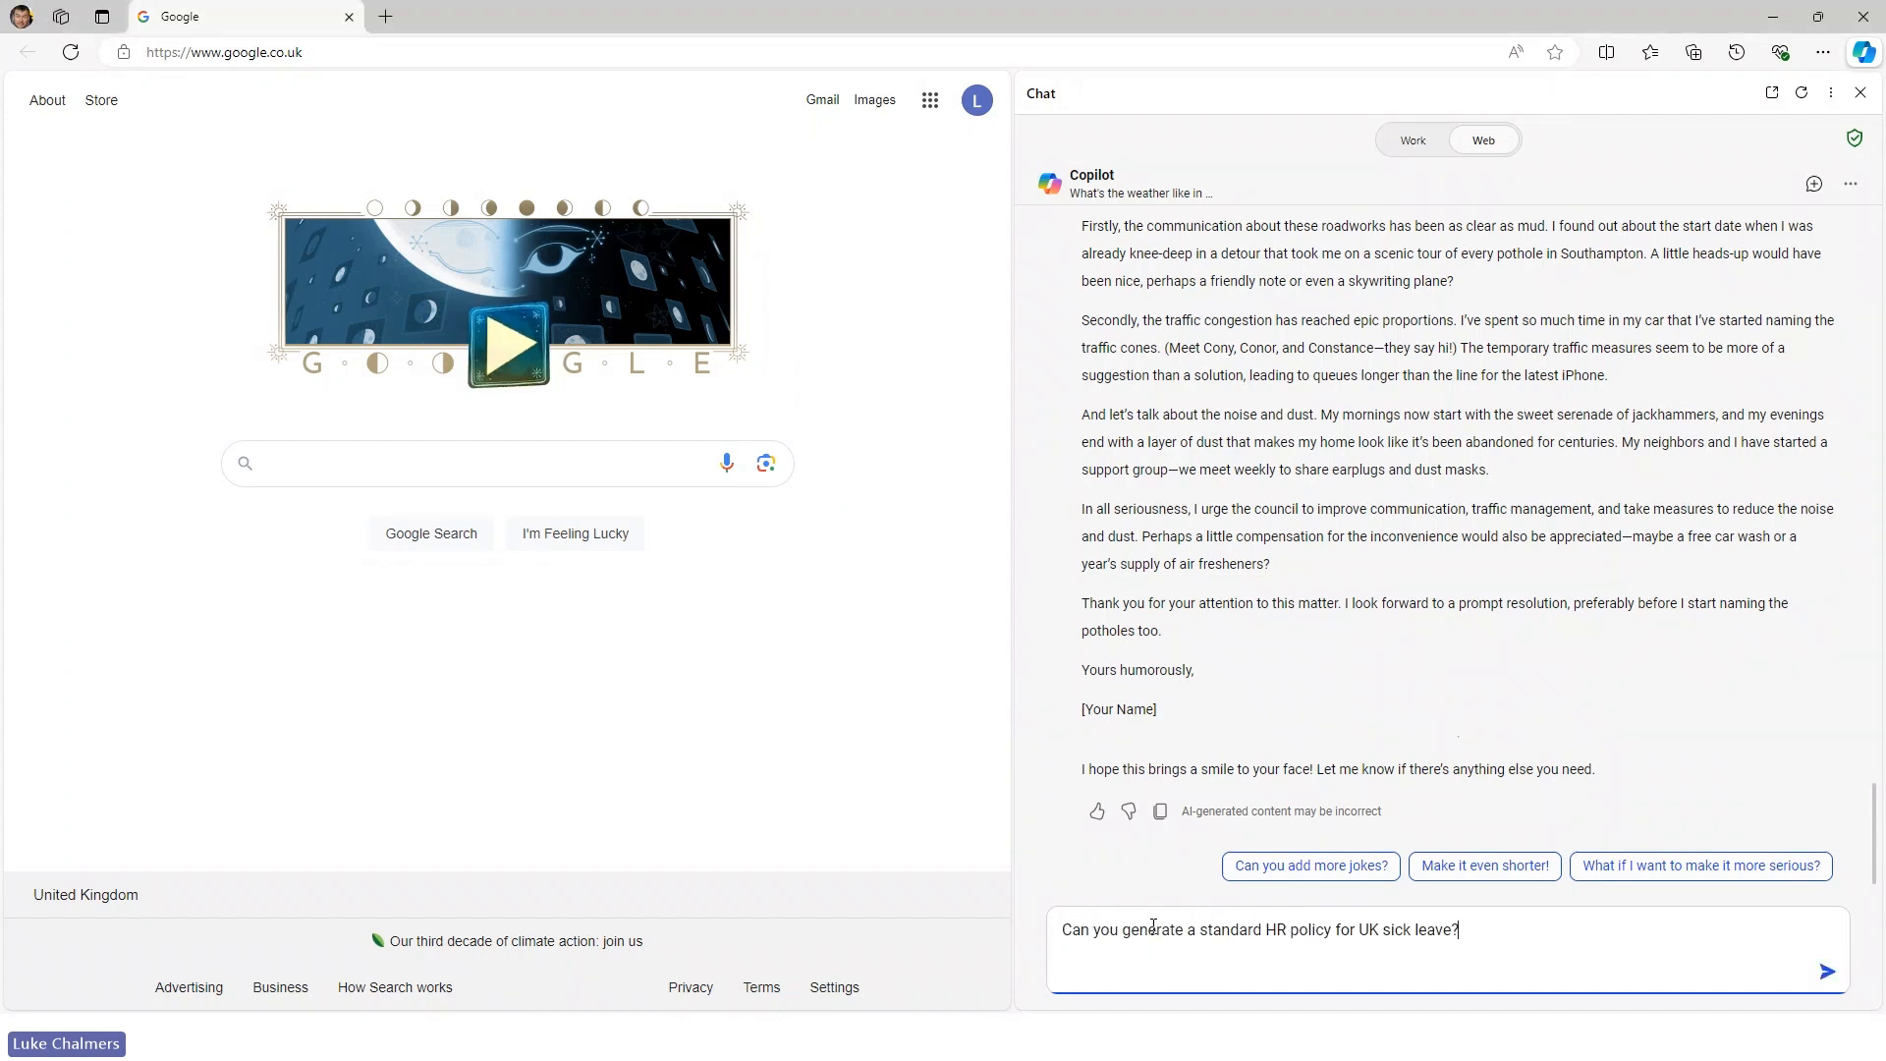
pyautogui.press('Return')
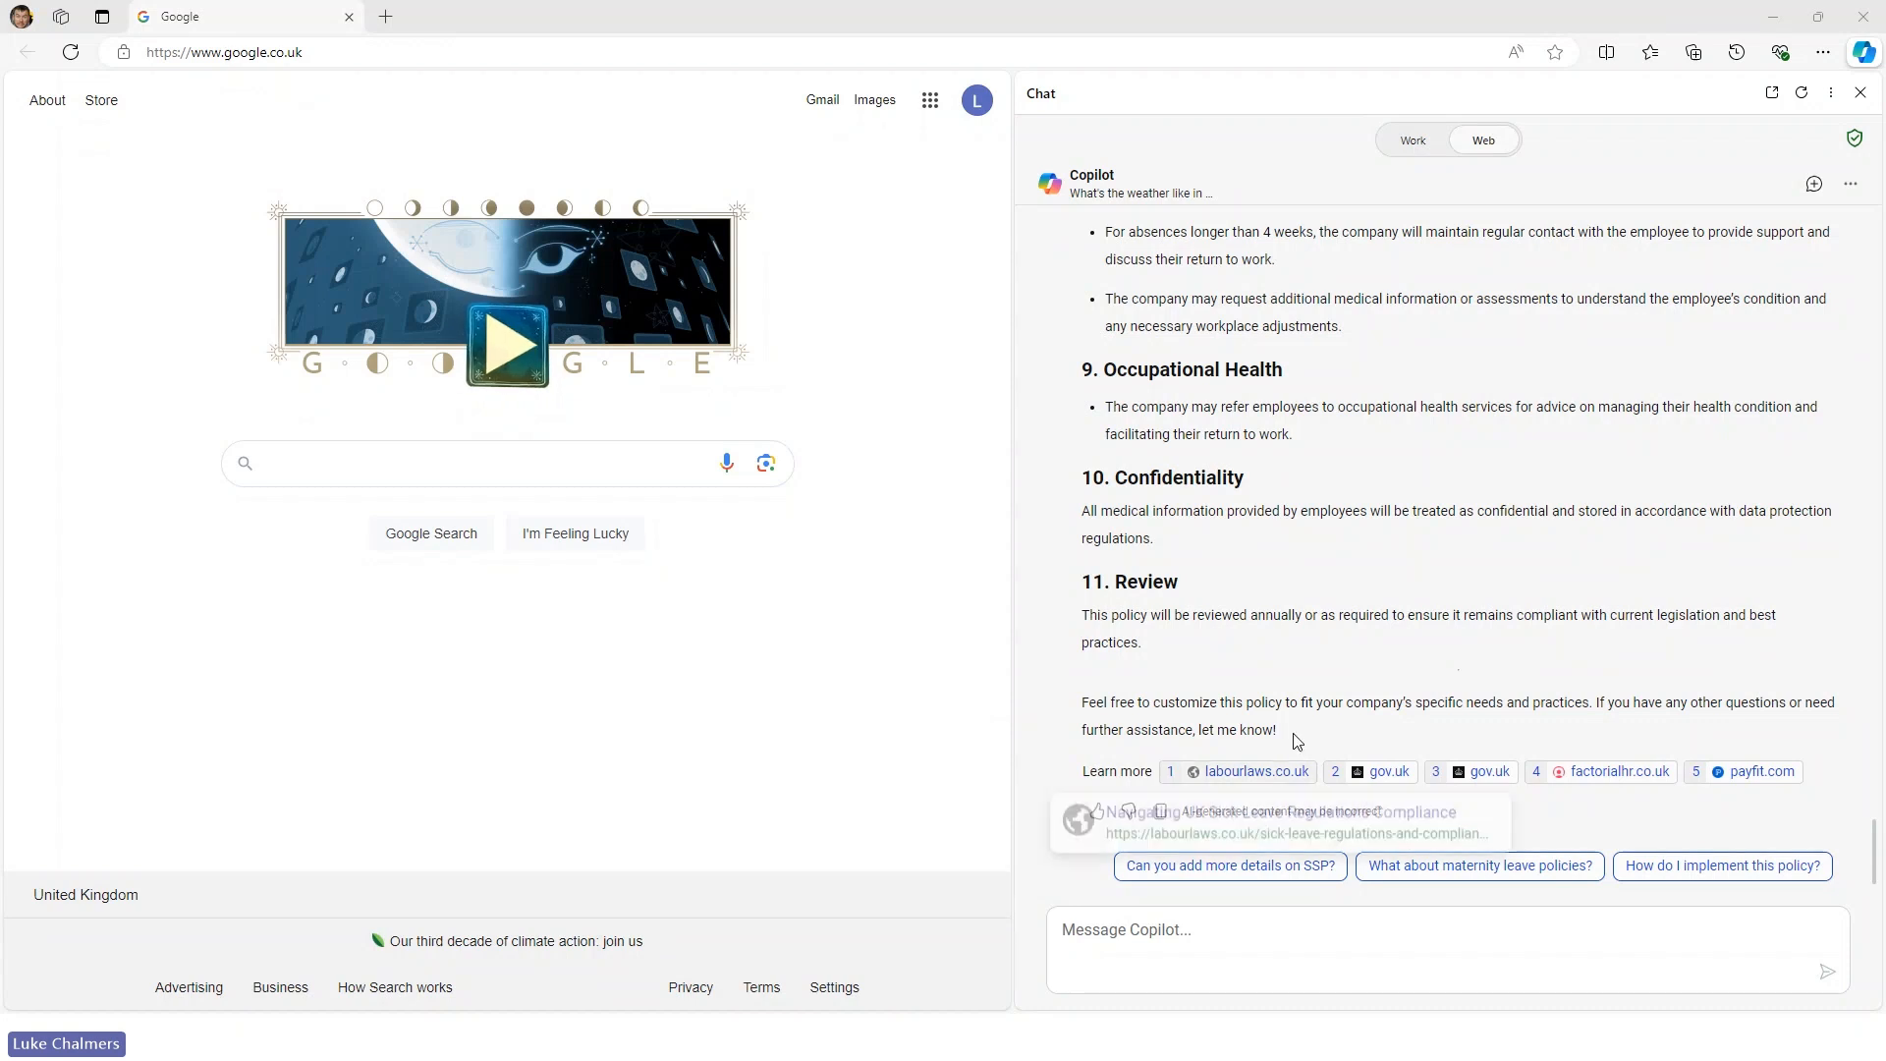
# Step: Ask Copilot "Can you create an image of a dog on the moon?" and view the generated images
pyautogui.click(1177, 920)
pyautogui.write('Can you create an image of a dog on the moon?')
pyautogui.press('Return')
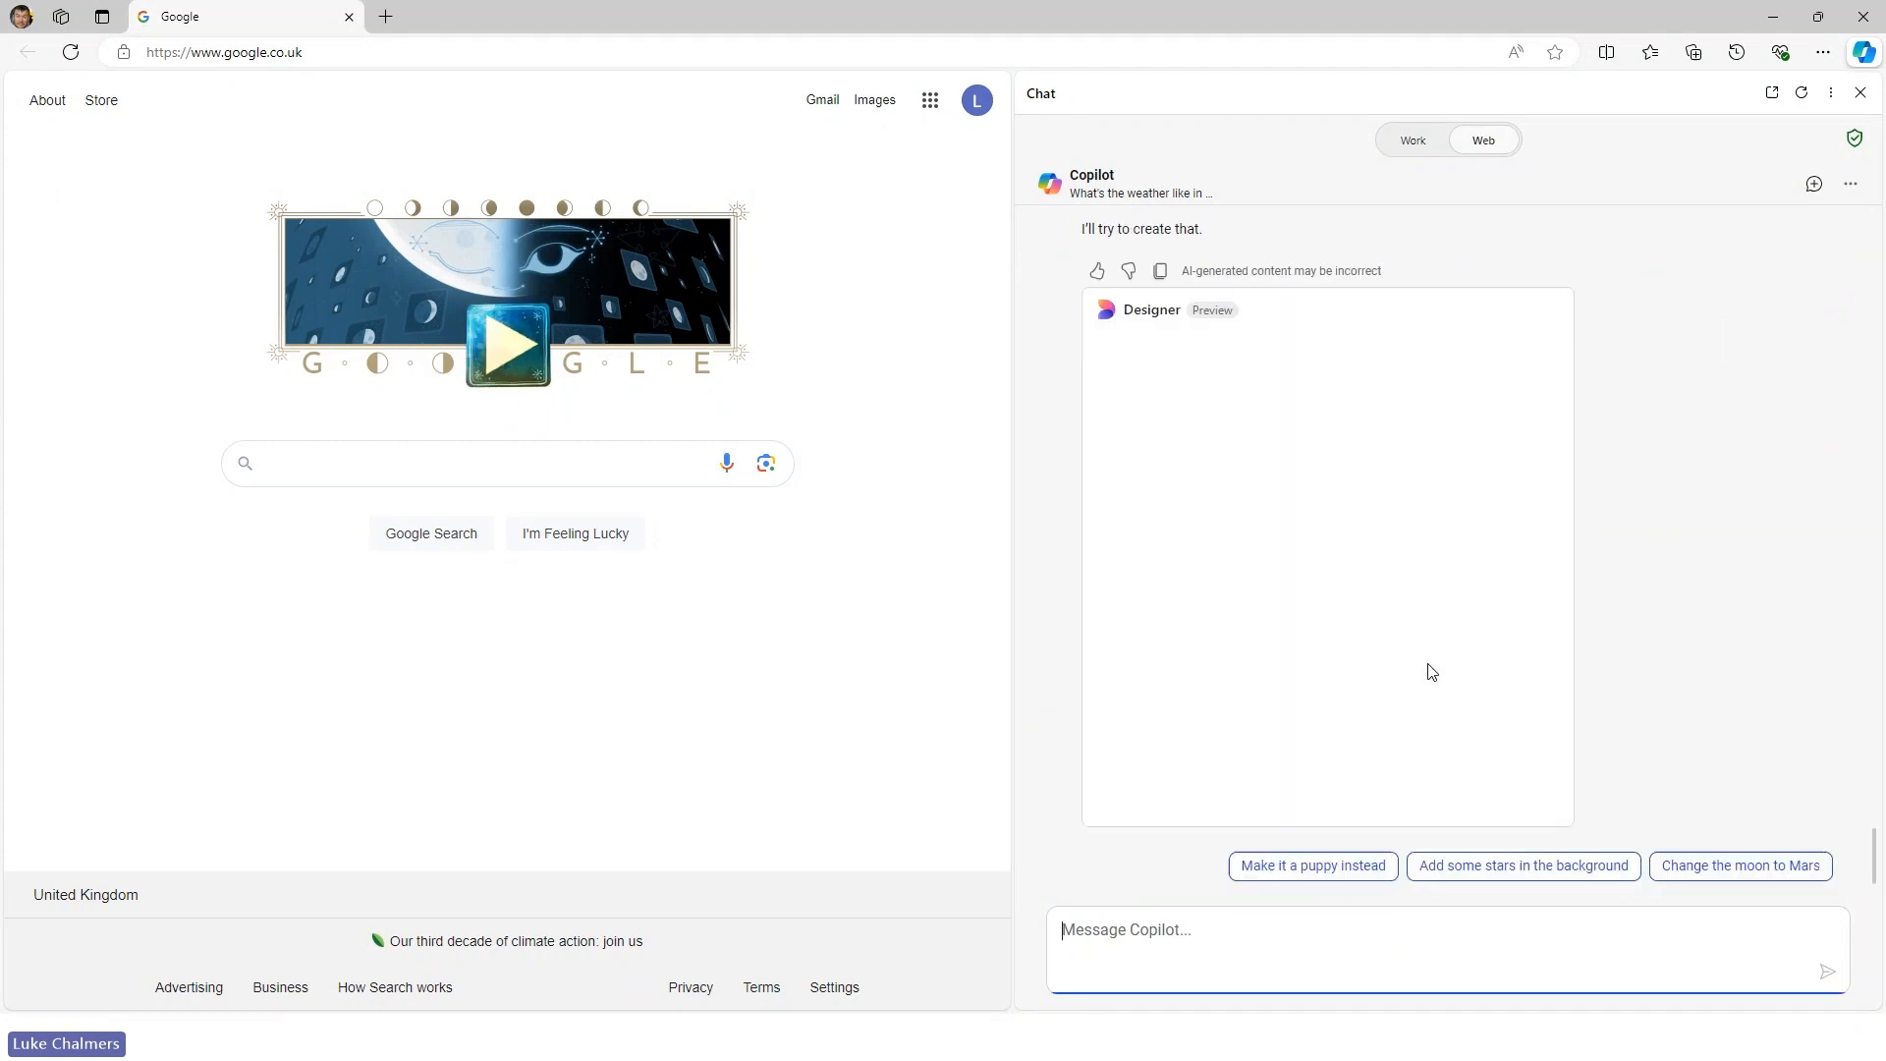
pyautogui.scroll(2, 1511, 548)
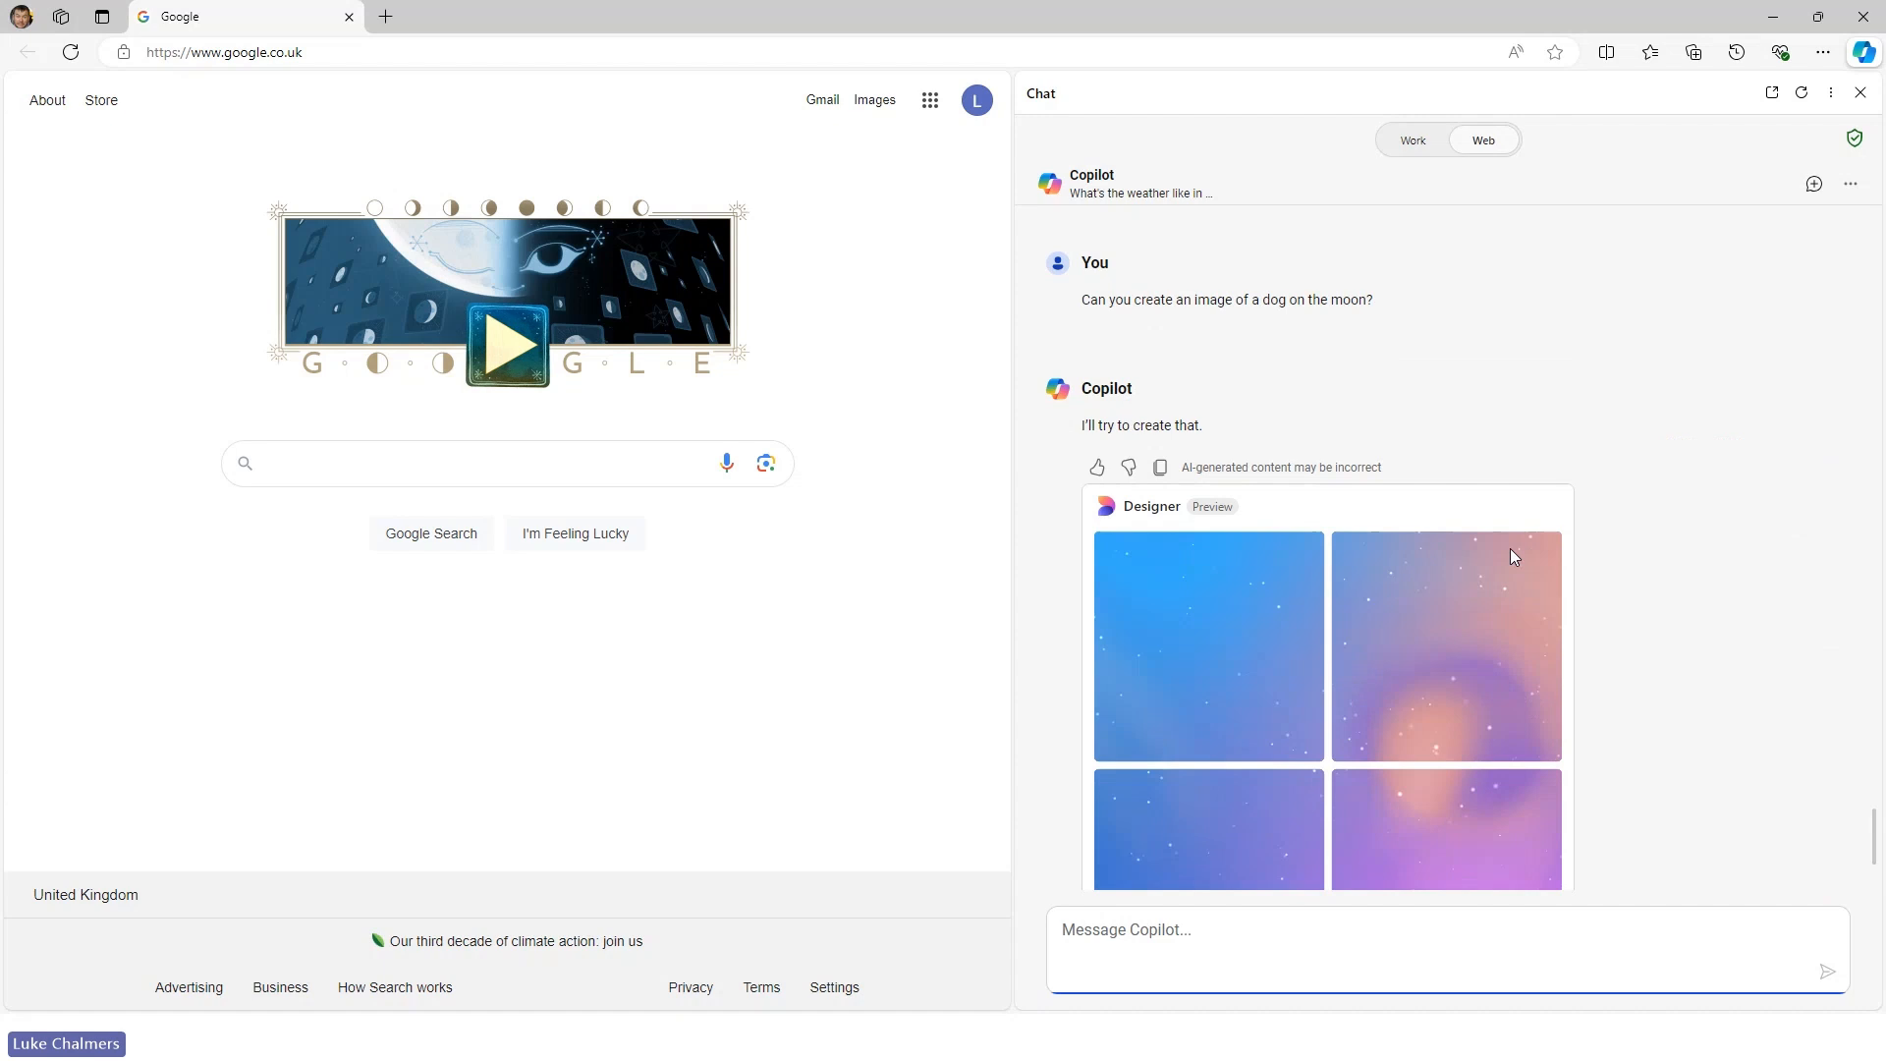
pyautogui.scroll(-1, 1567, 572)
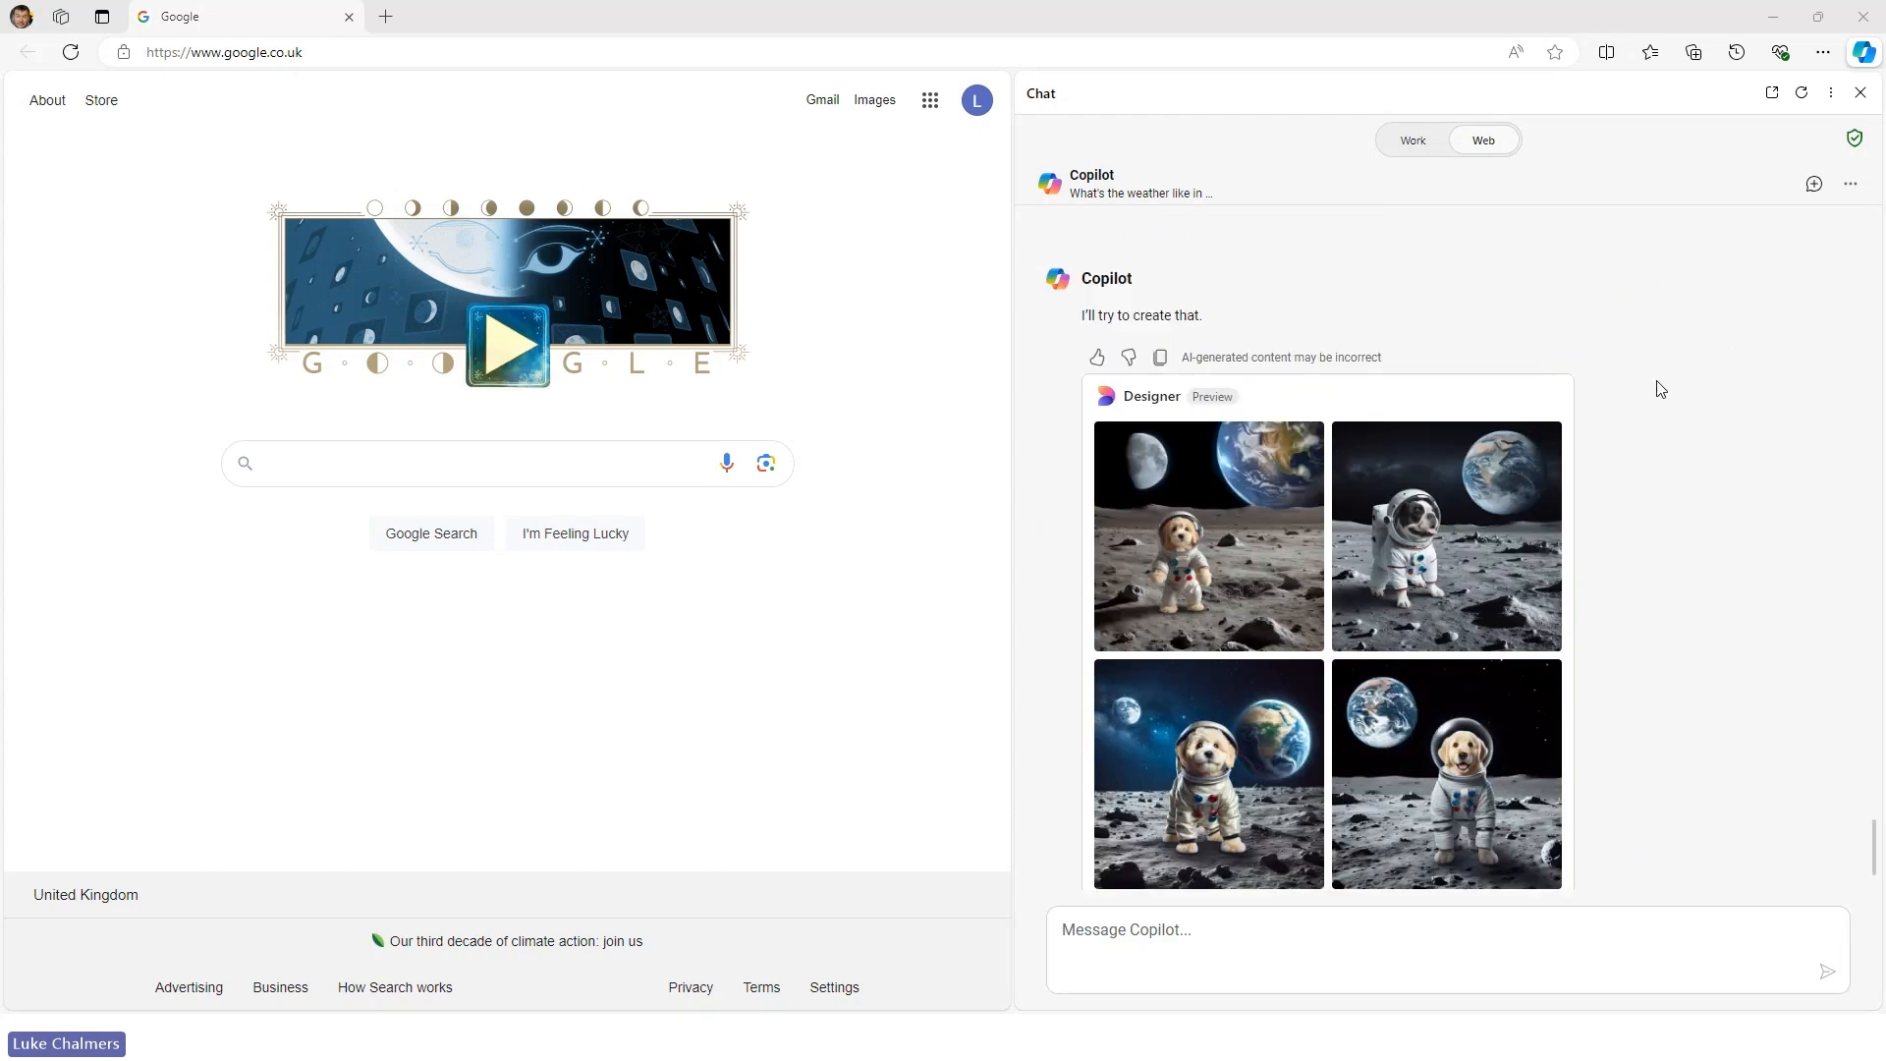
# Step: Ask Copilot "Can you change this so he is eating a burger?" and look over the earlier dog images
pyautogui.click(1156, 953)
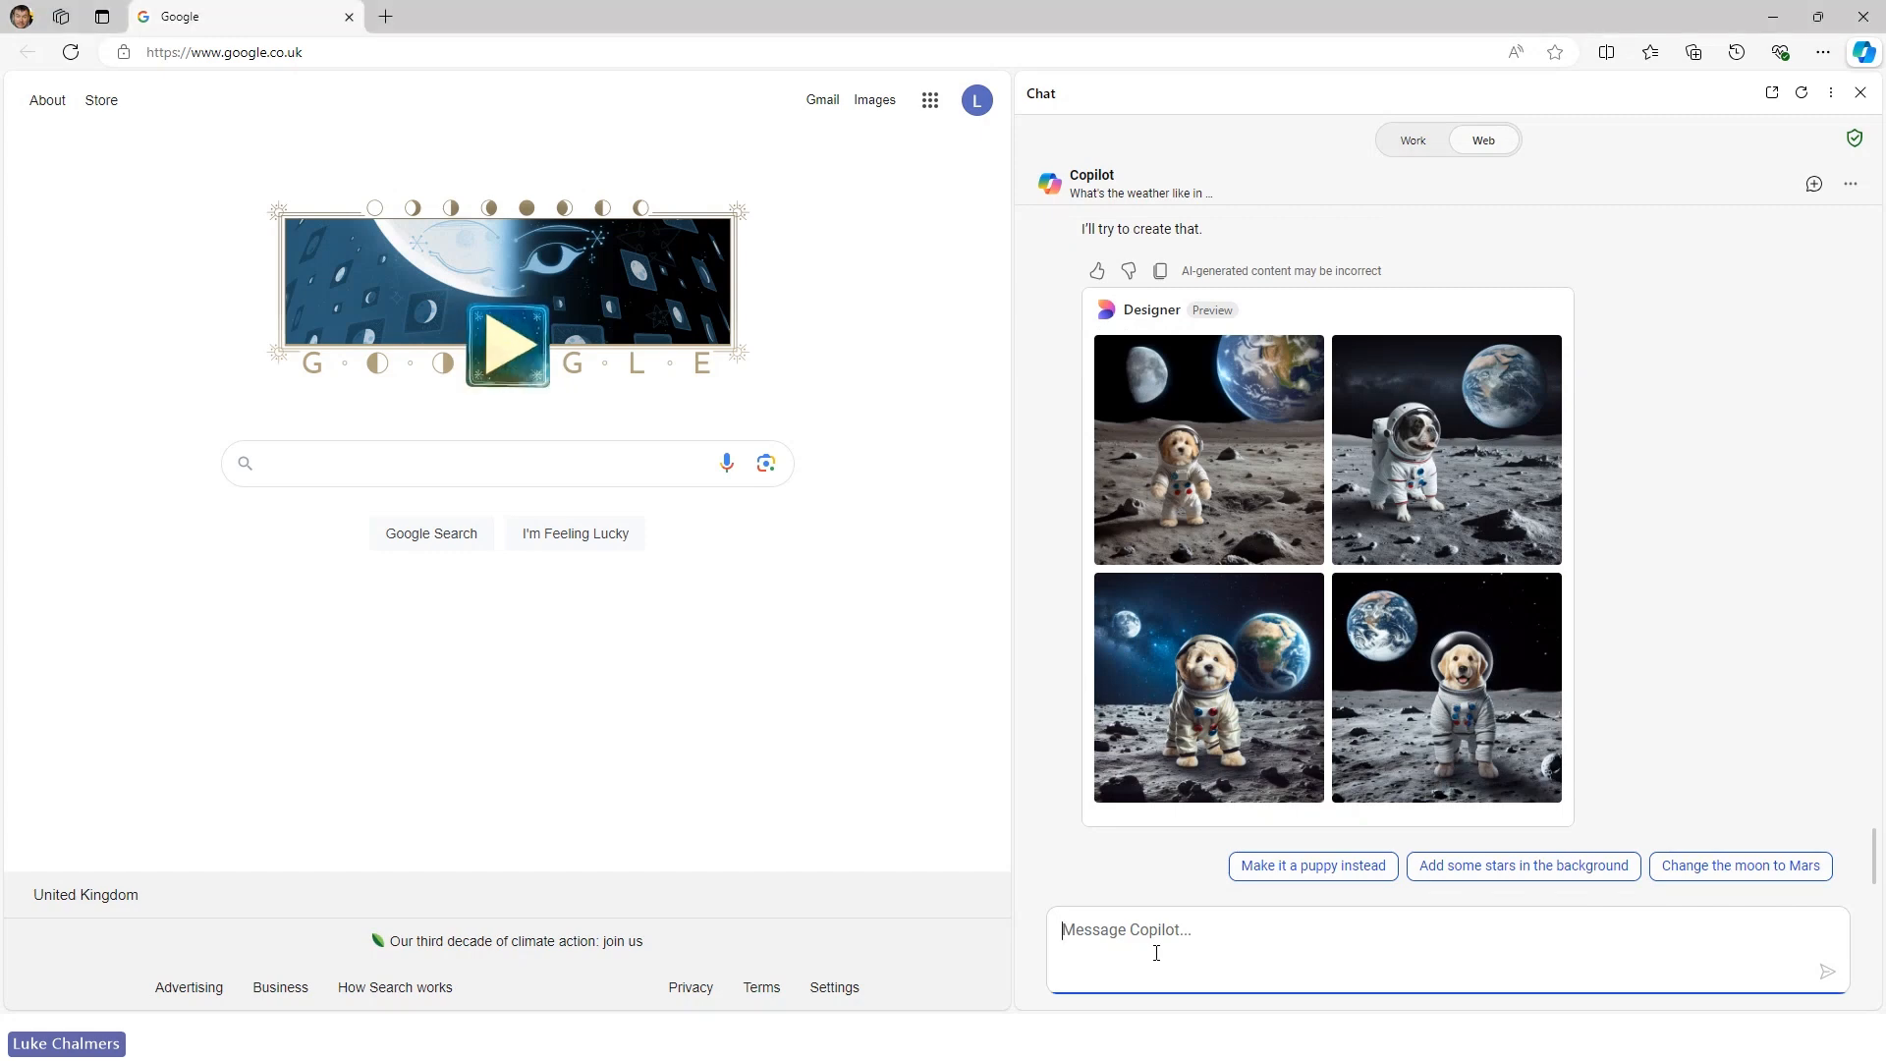
pyautogui.write('Can you change this so he is eating a burger?')
pyautogui.press('Return')
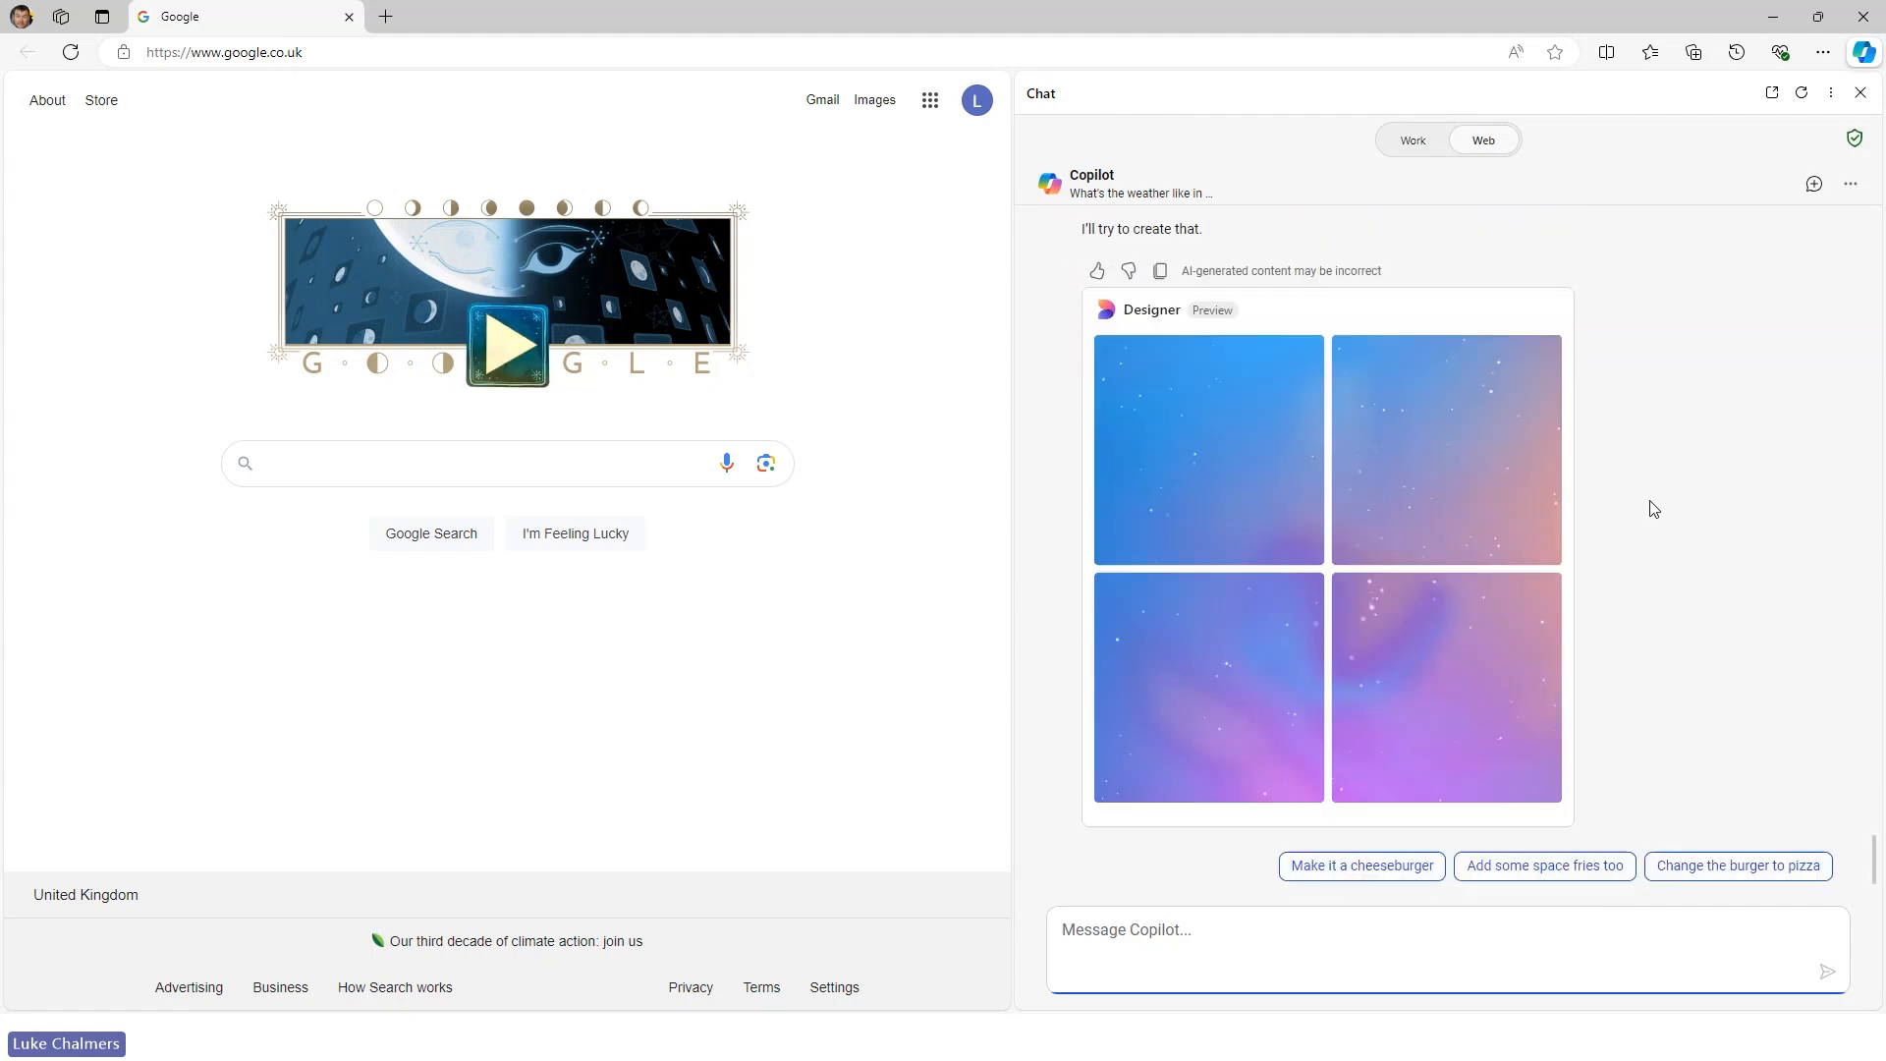
pyautogui.scroll(5, 1266, 339)
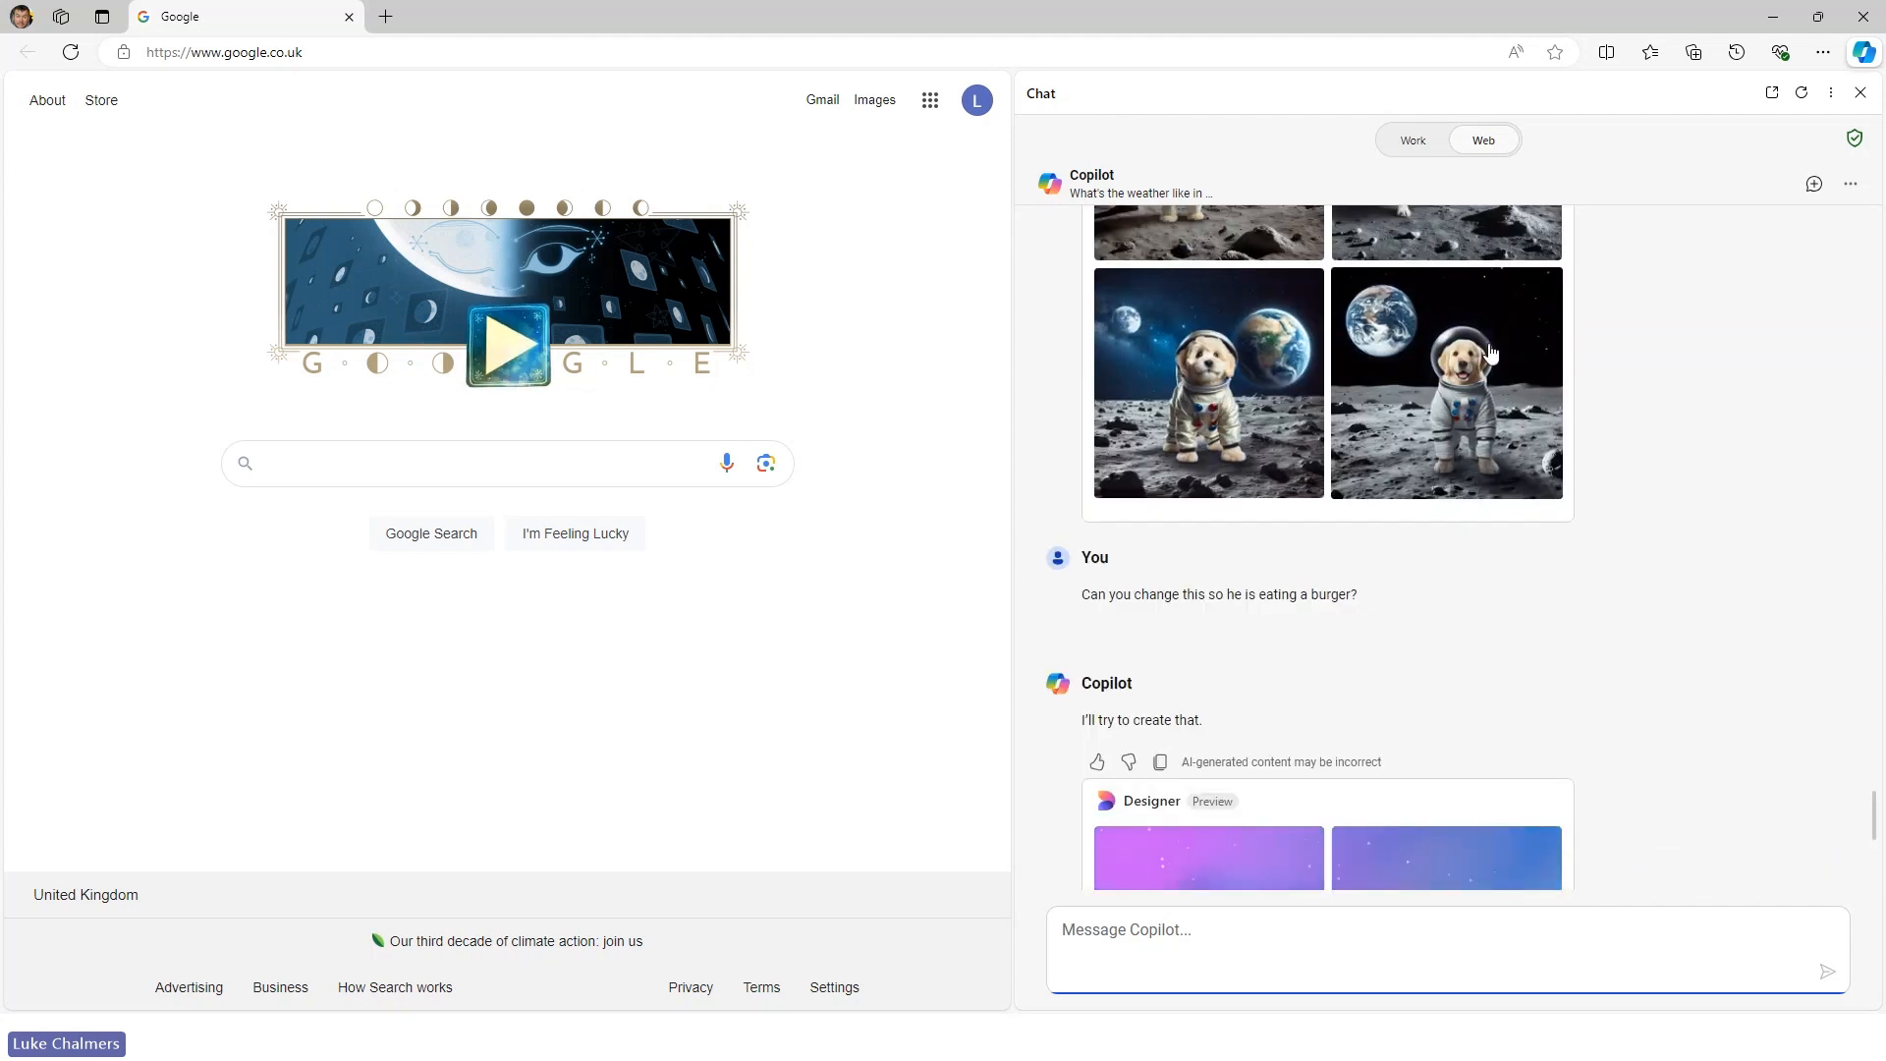
pyautogui.scroll(3, 1265, 339)
pyautogui.scroll(-4, 1317, 487)
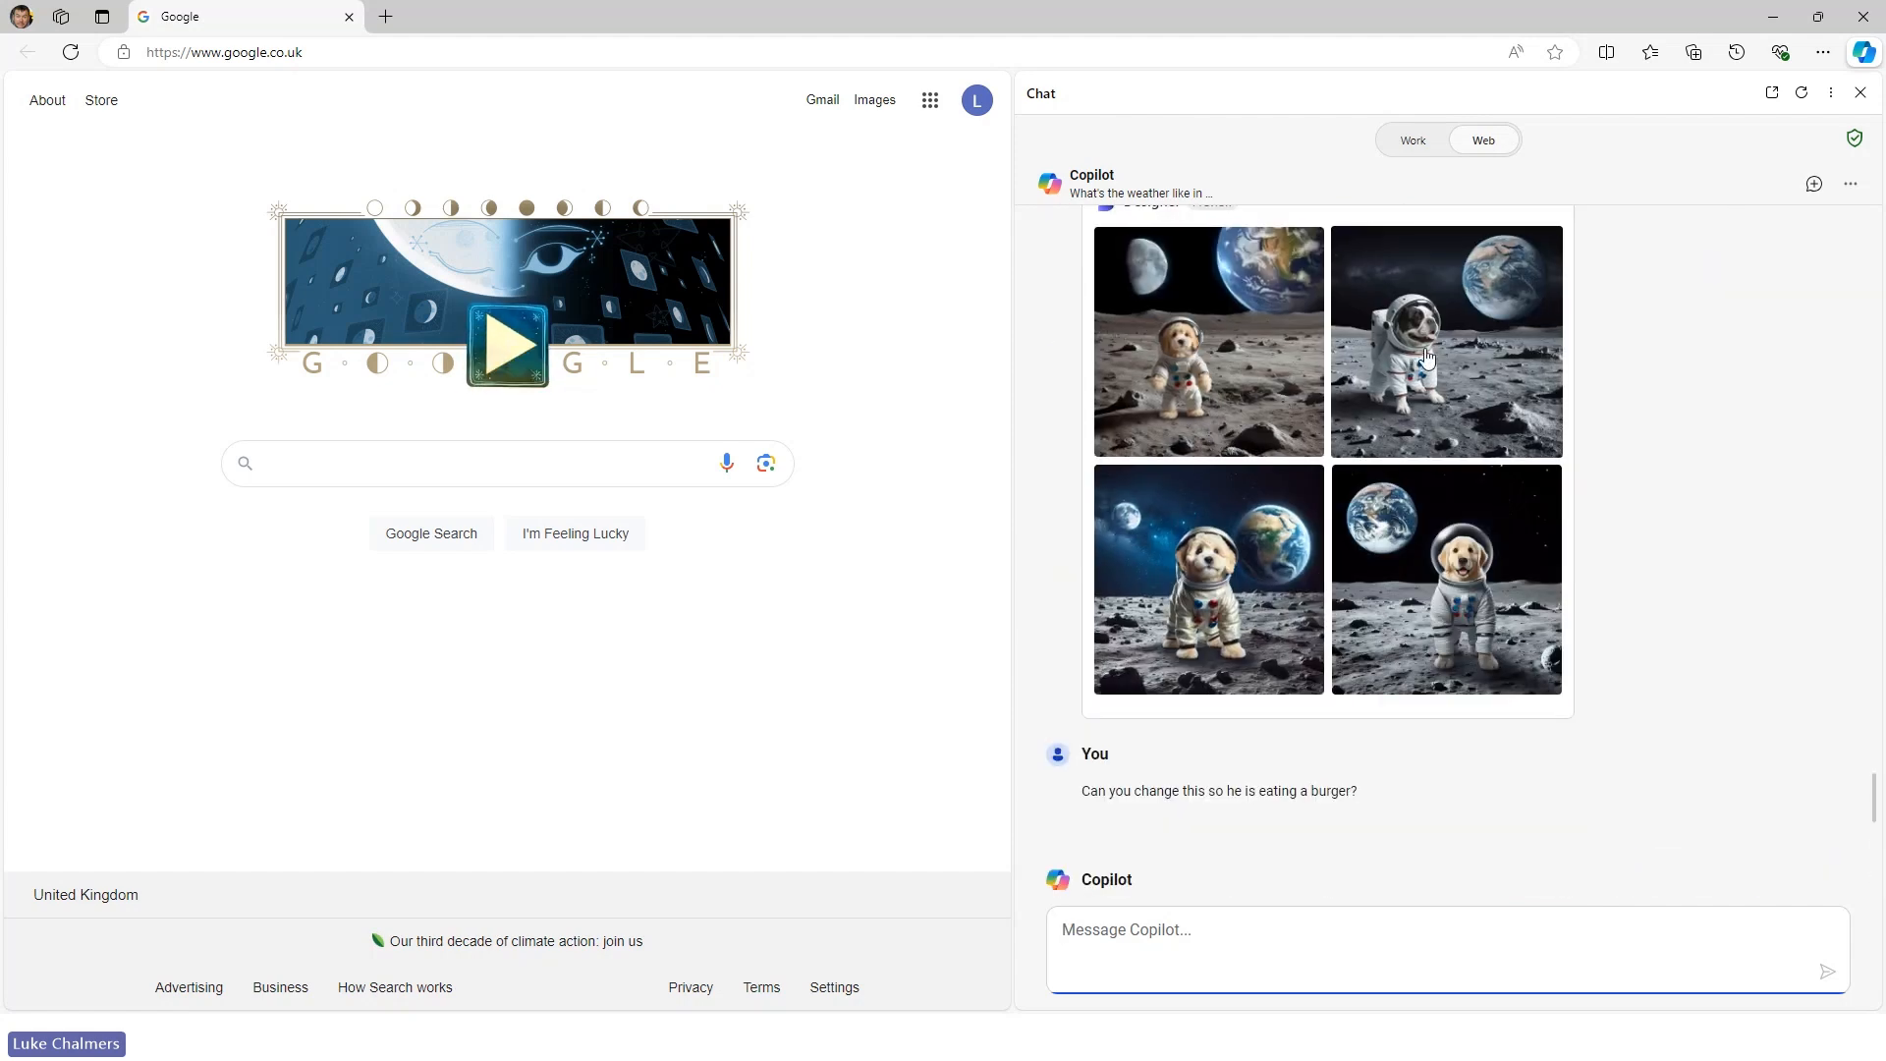
pyautogui.scroll(-5, 1340, 432)
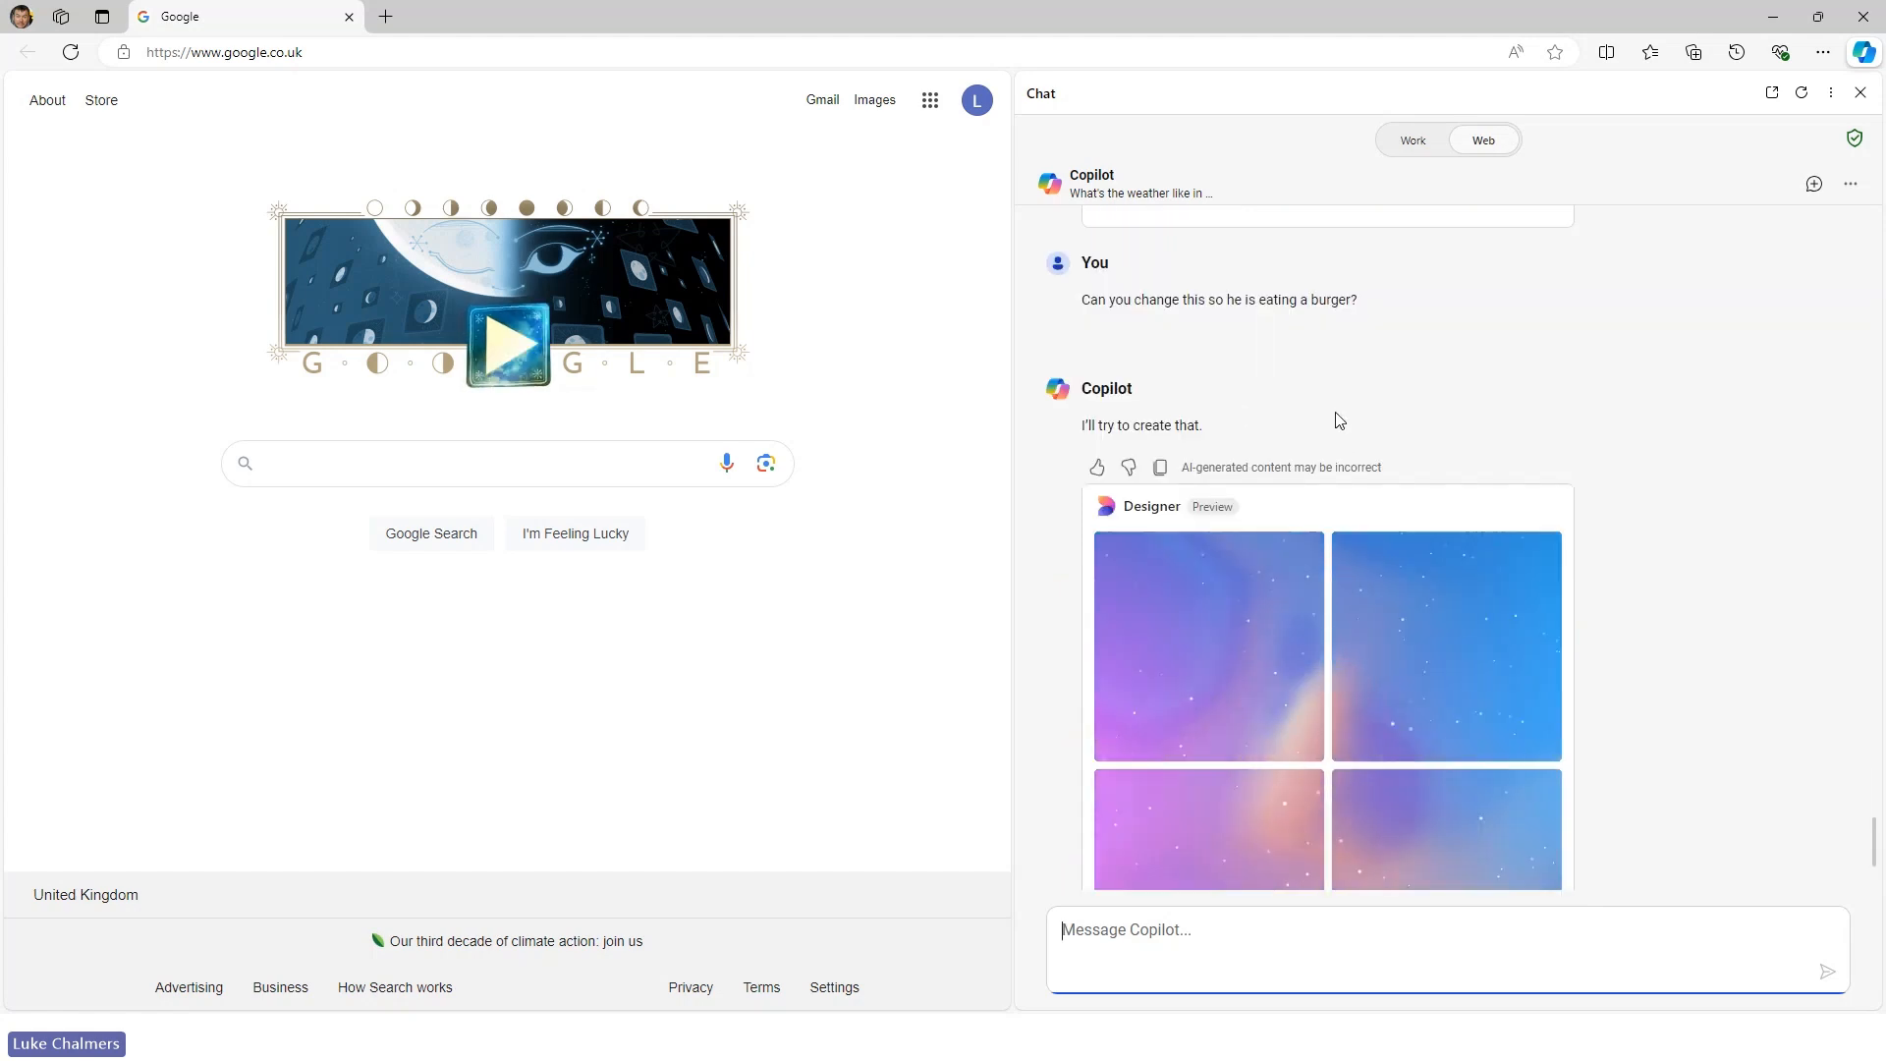
pyautogui.scroll(4, 1335, 417)
pyautogui.scroll(-4, 1334, 412)
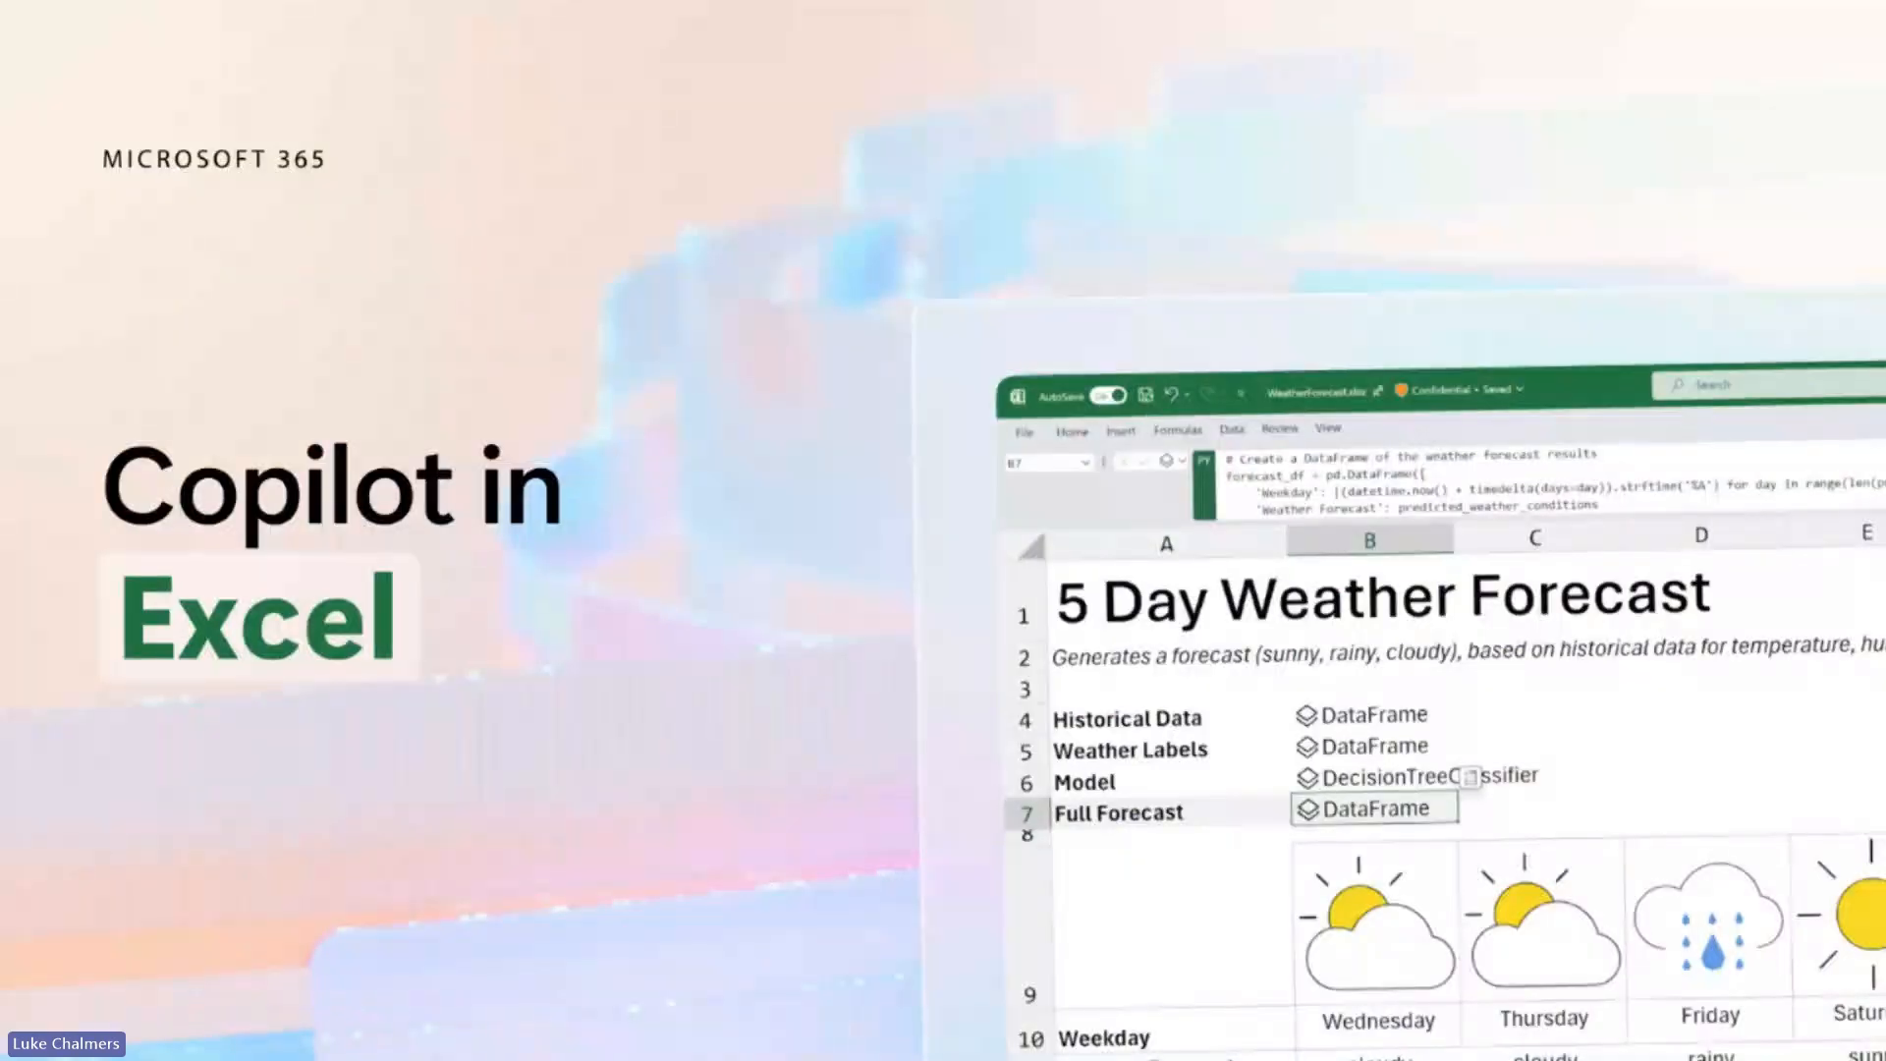
# Step: Switch to the railway final.xlsx workbook in Excel, maximize its window and select a cell in the Railcard column
pyautogui.moveTo(1885, 135); pyautogui.dragTo(1682, 123)
pyautogui.doubleClick(1656, 128)
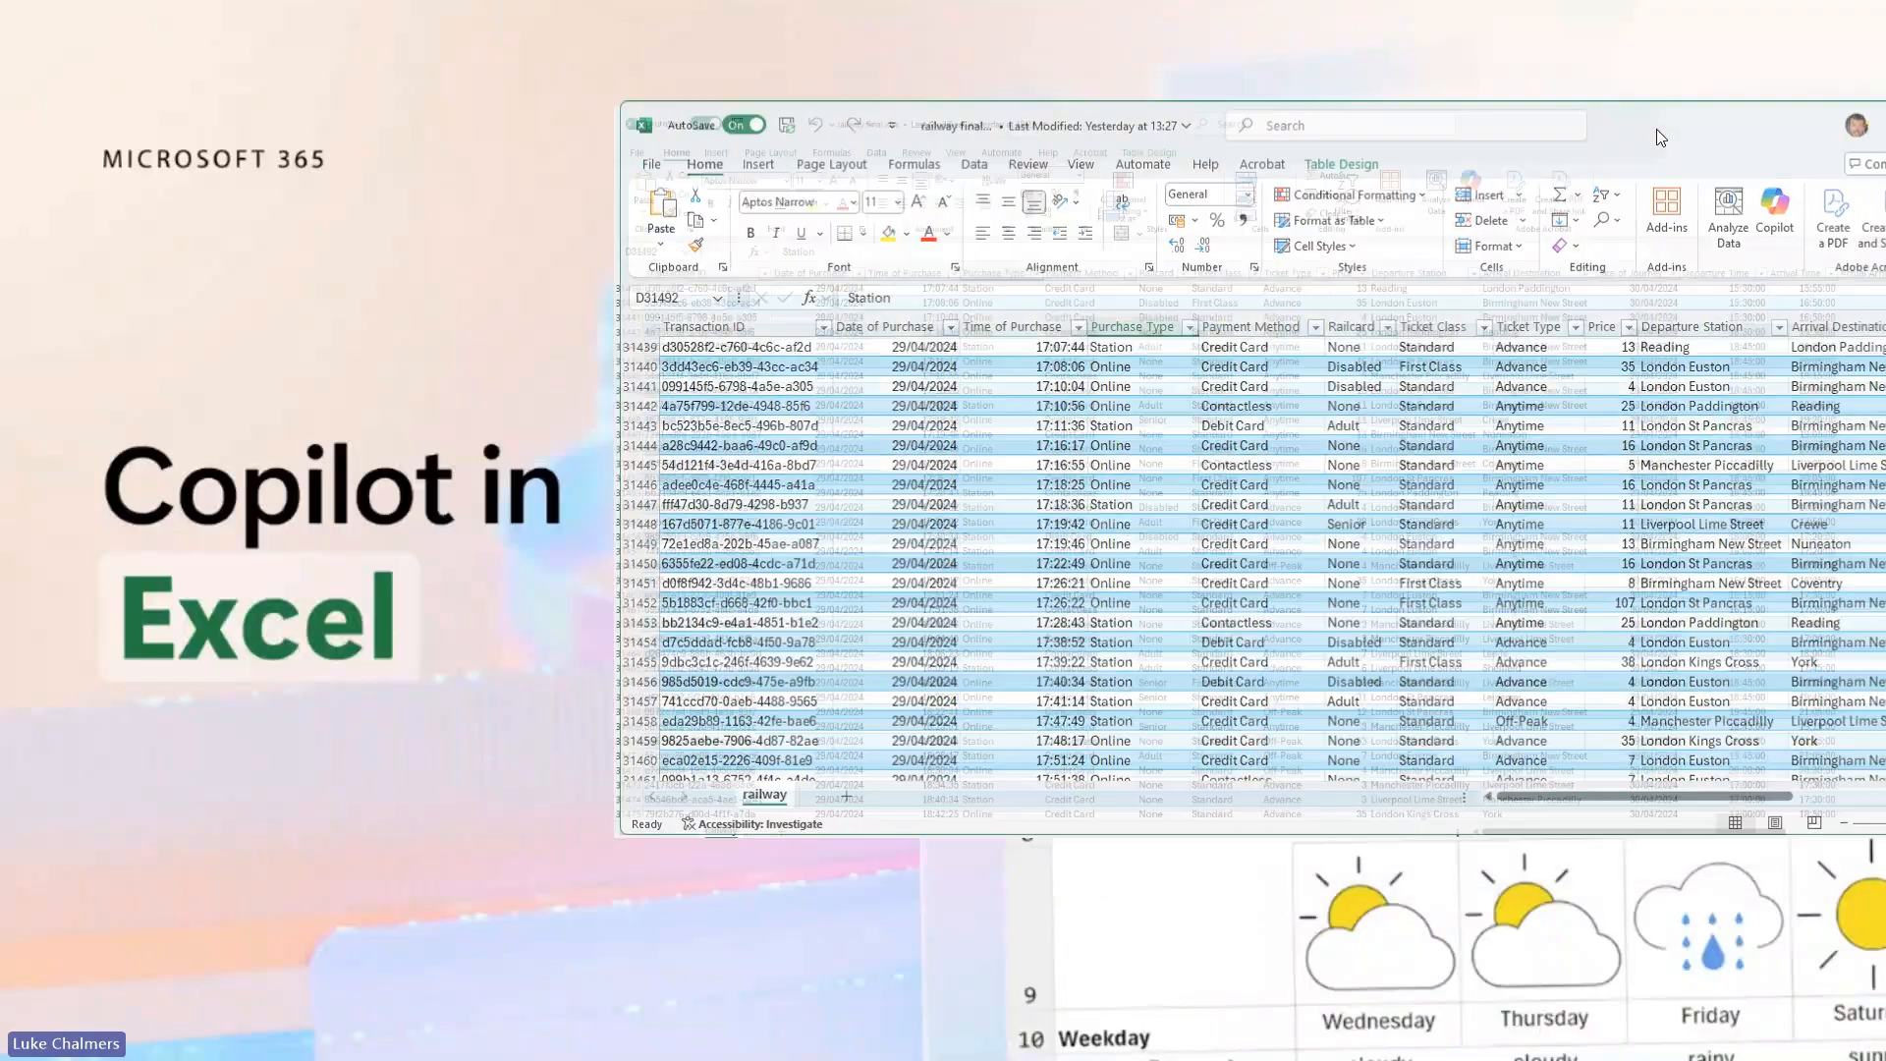
pyautogui.click(747, 666)
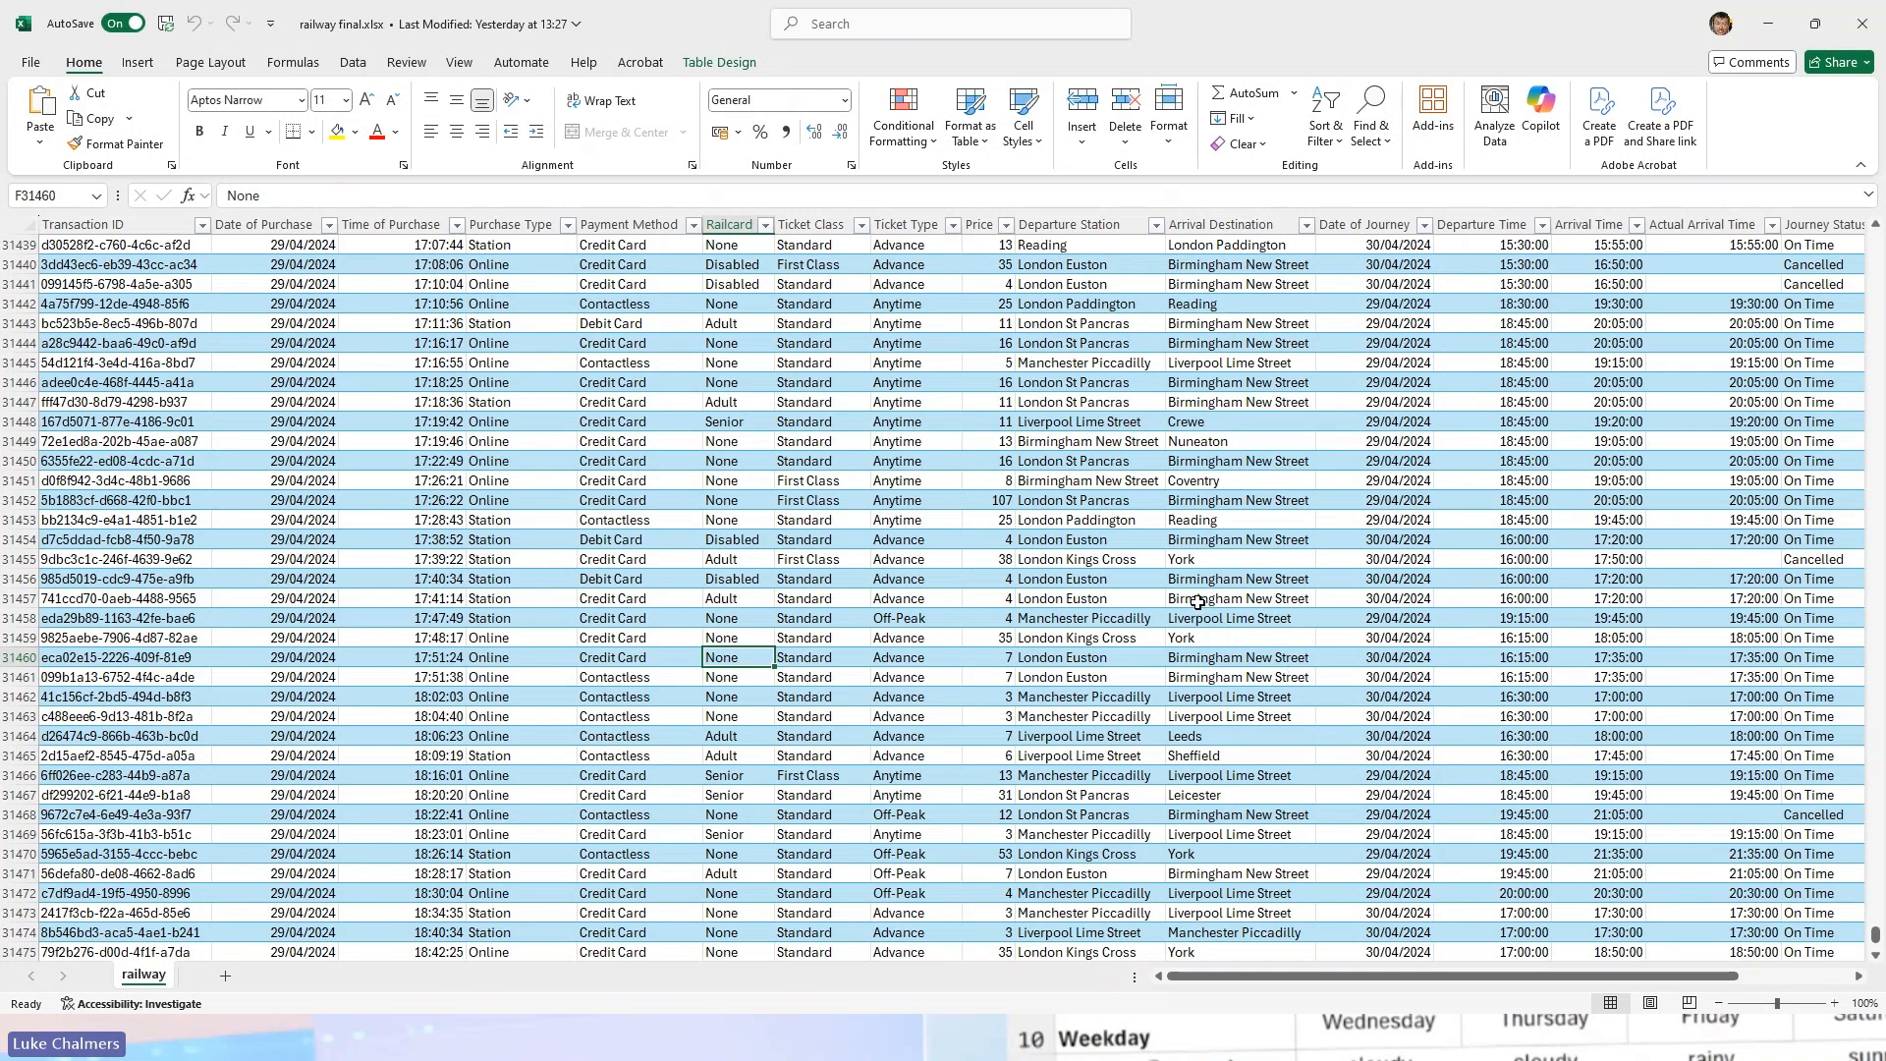
# Step: Examine the railway table from its first row, including the delay reason and refund request columns
pyautogui.moveTo(1874, 938); pyautogui.dragTo(1875, 234)
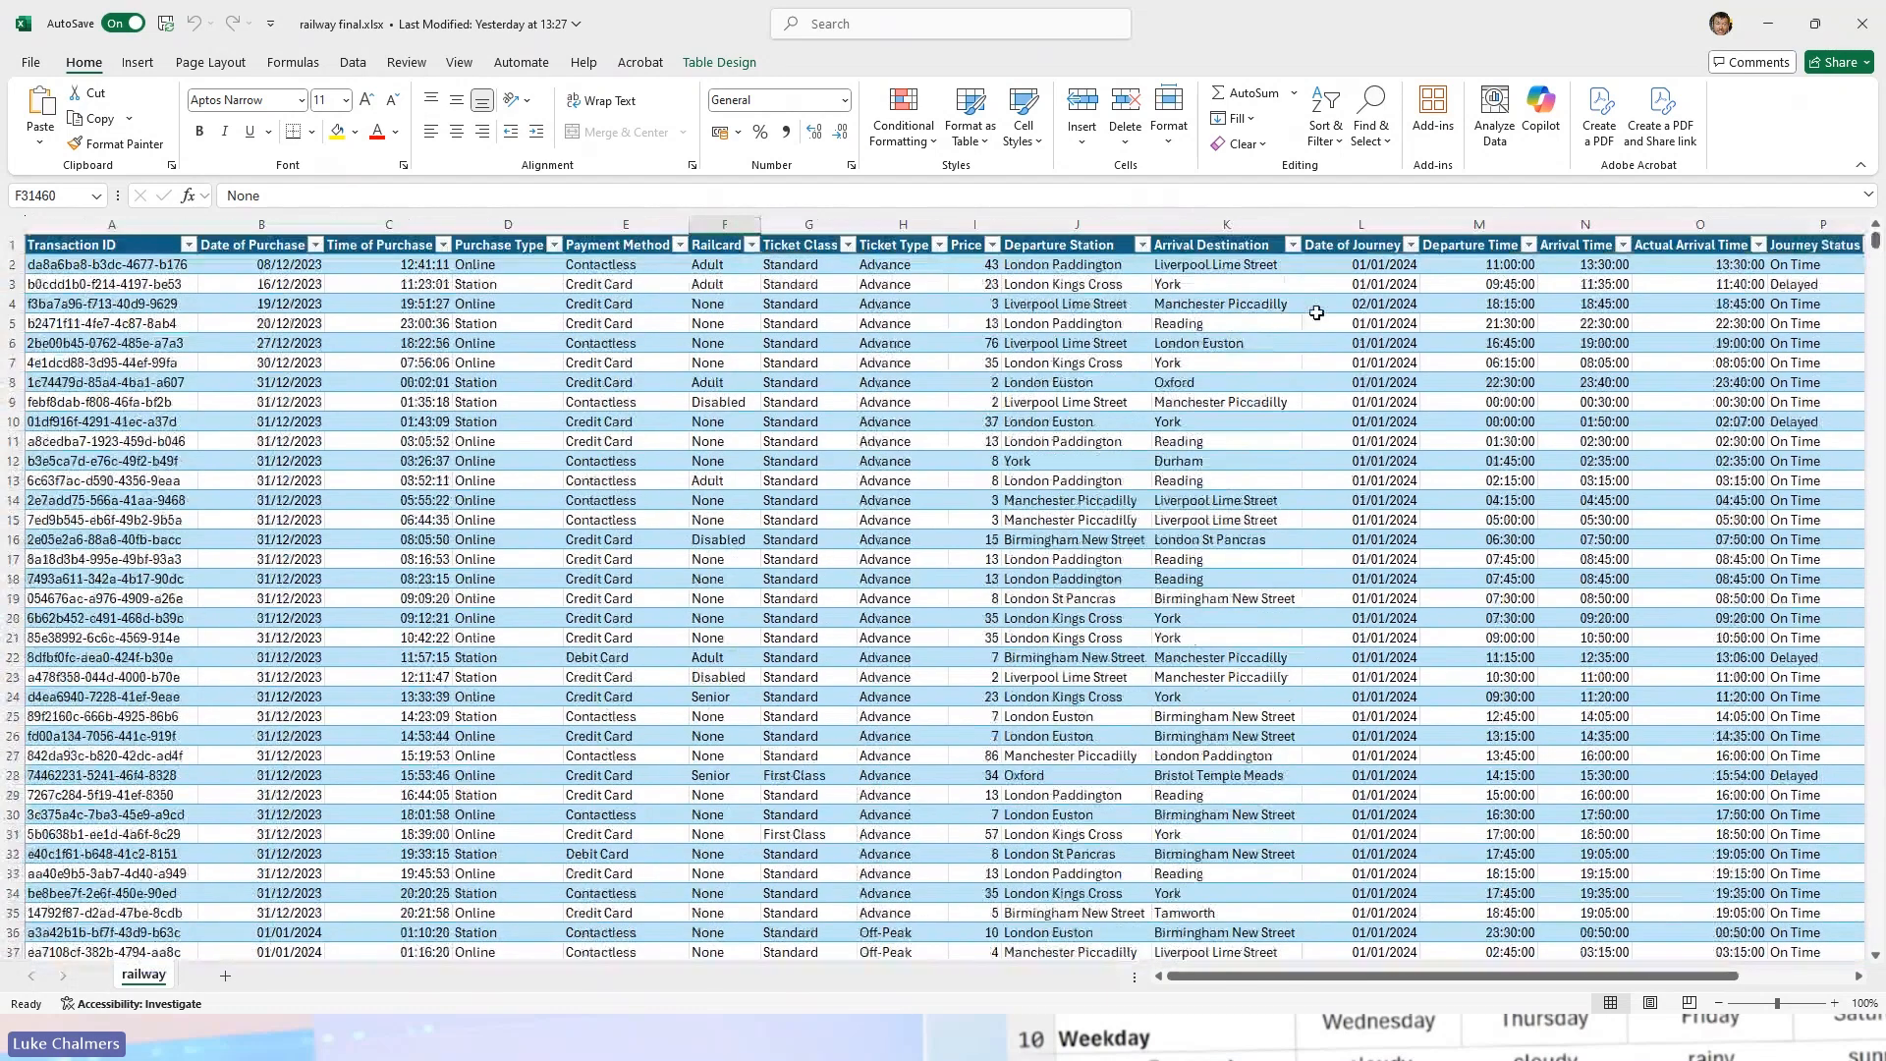
pyautogui.click(1273, 306)
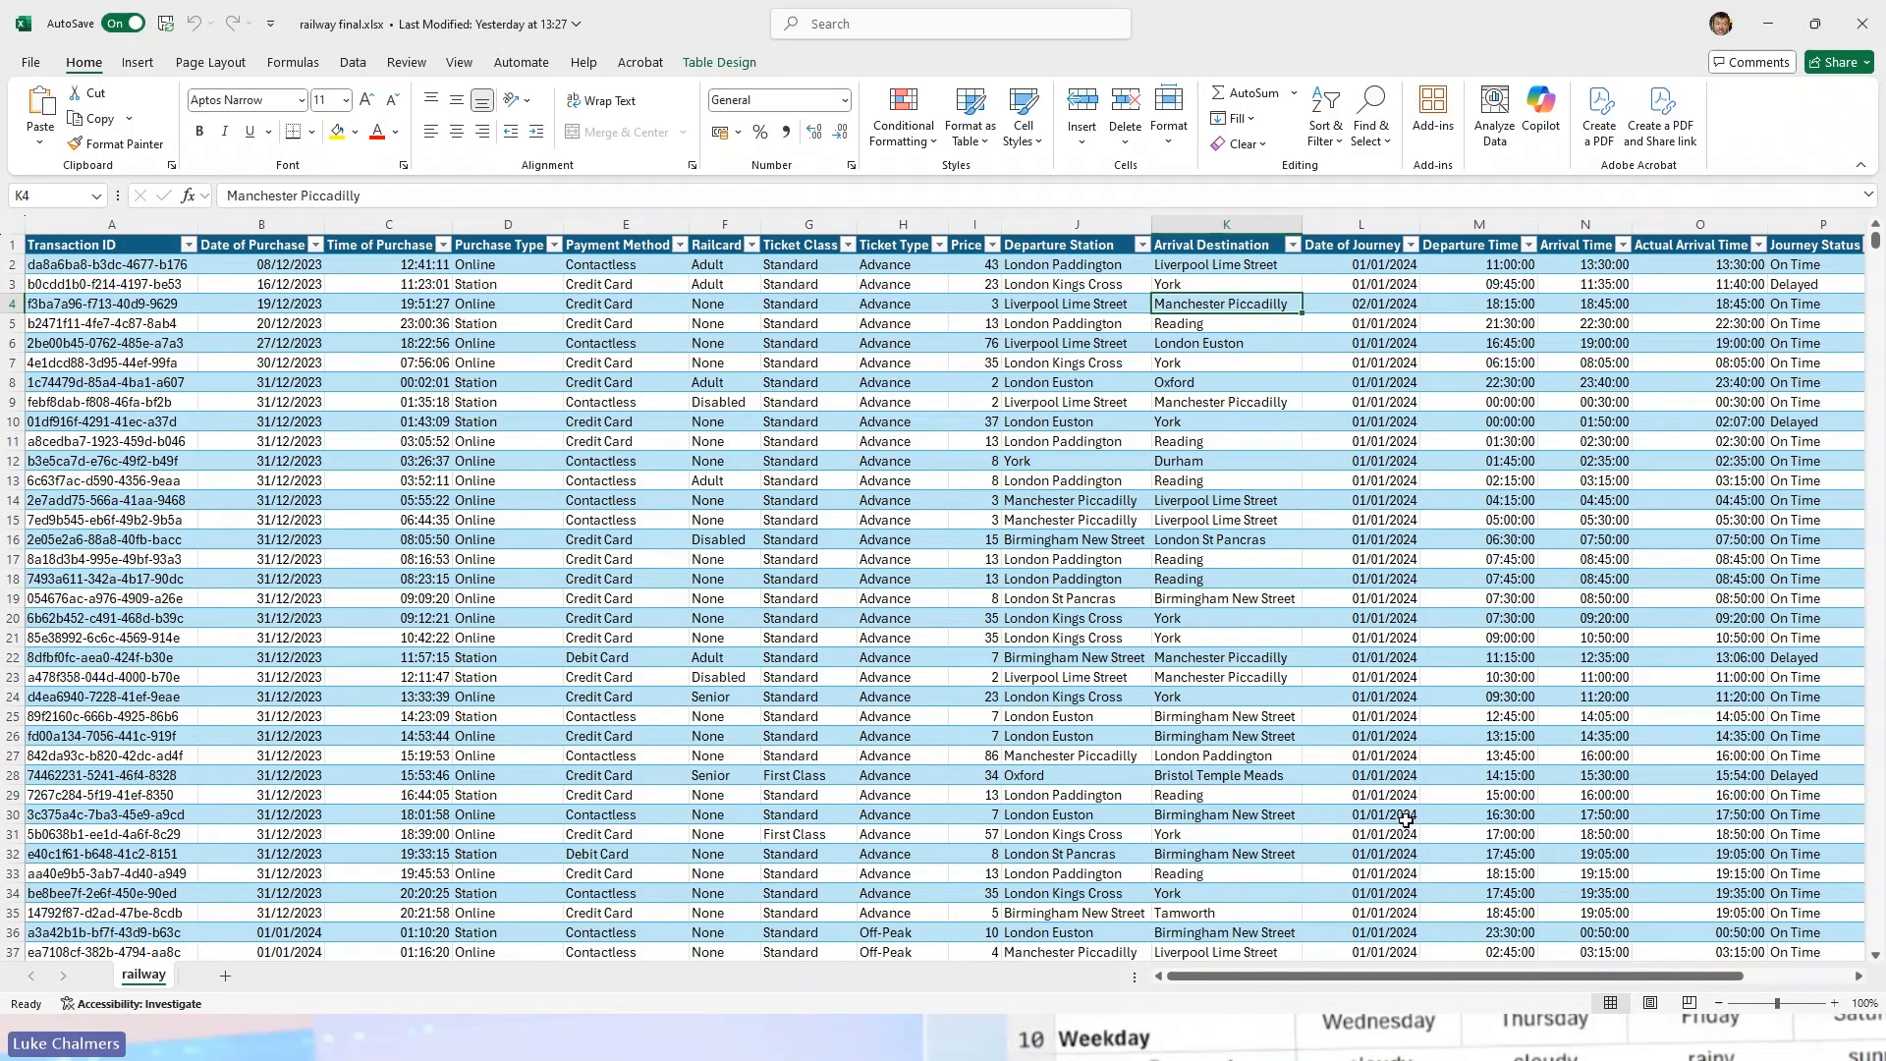
pyautogui.hscroll(3, 1405, 820)
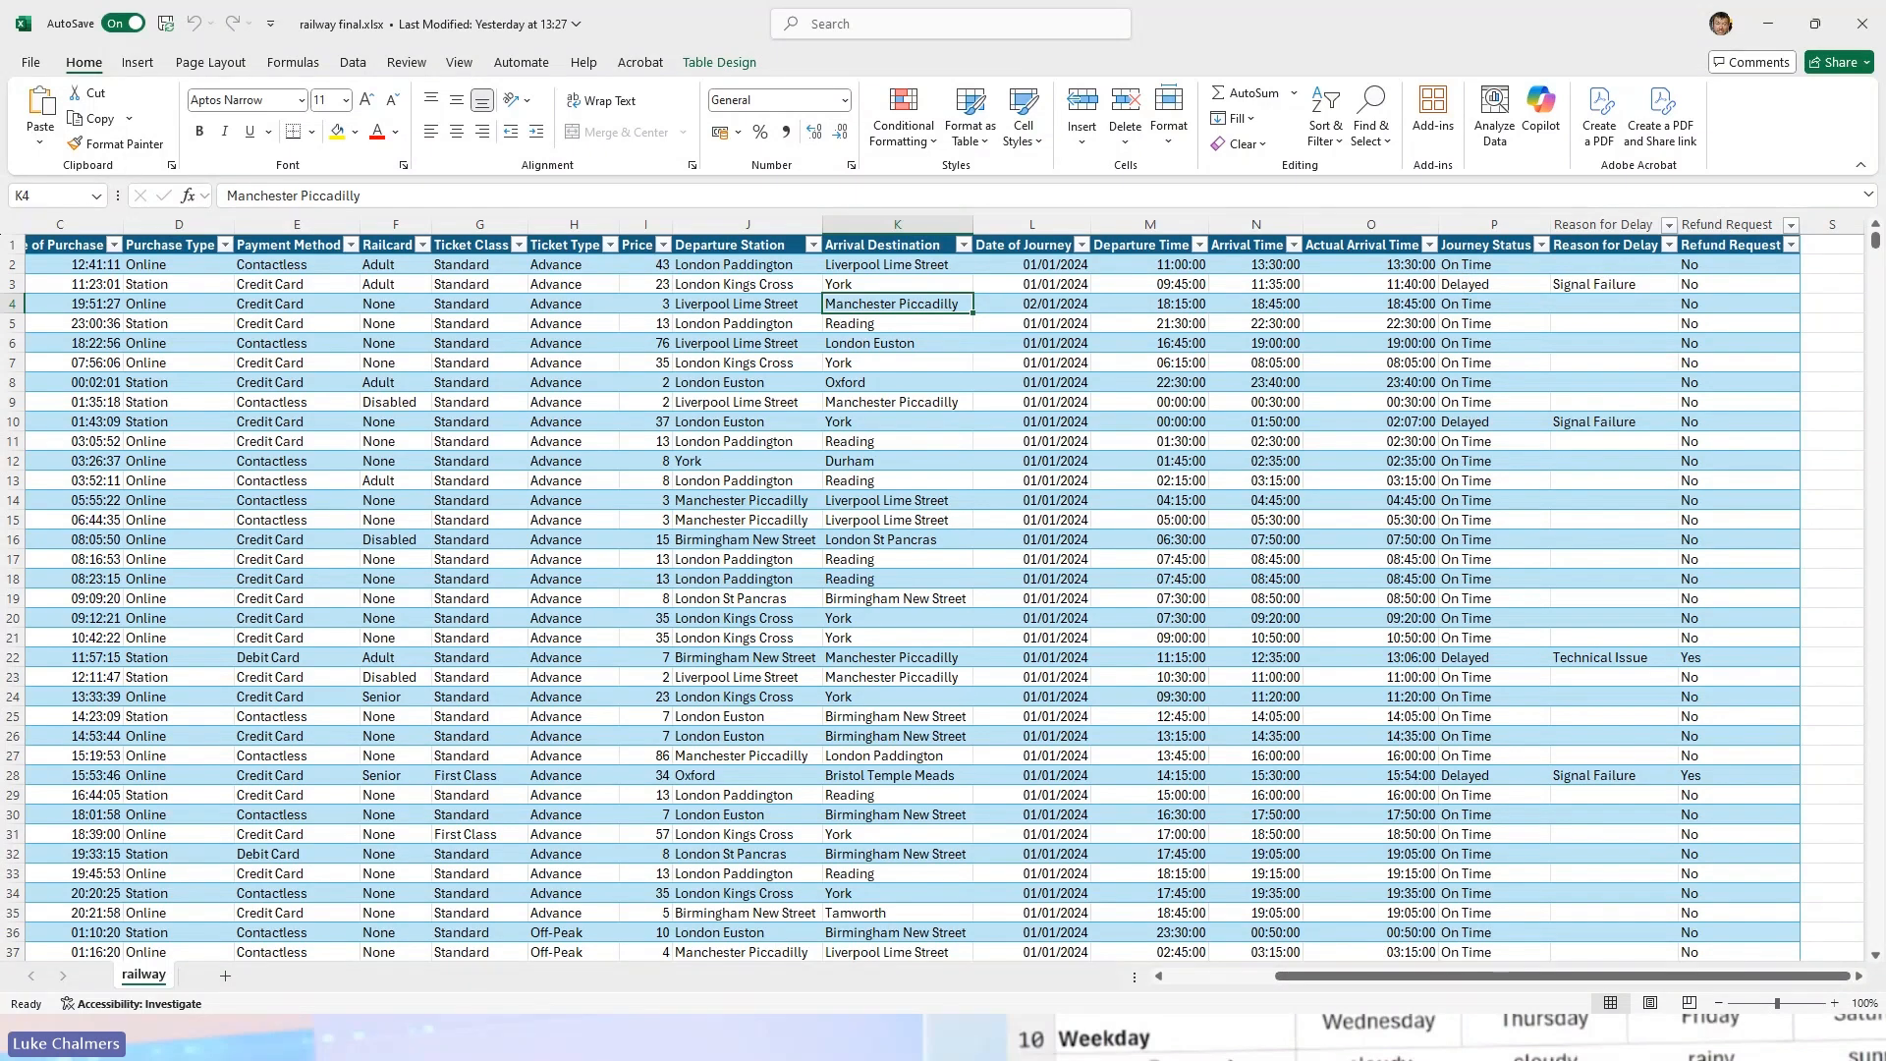
# Step: Open Copilot for the railway table and select a Payment Method cell in row 16
pyautogui.click(1540, 110)
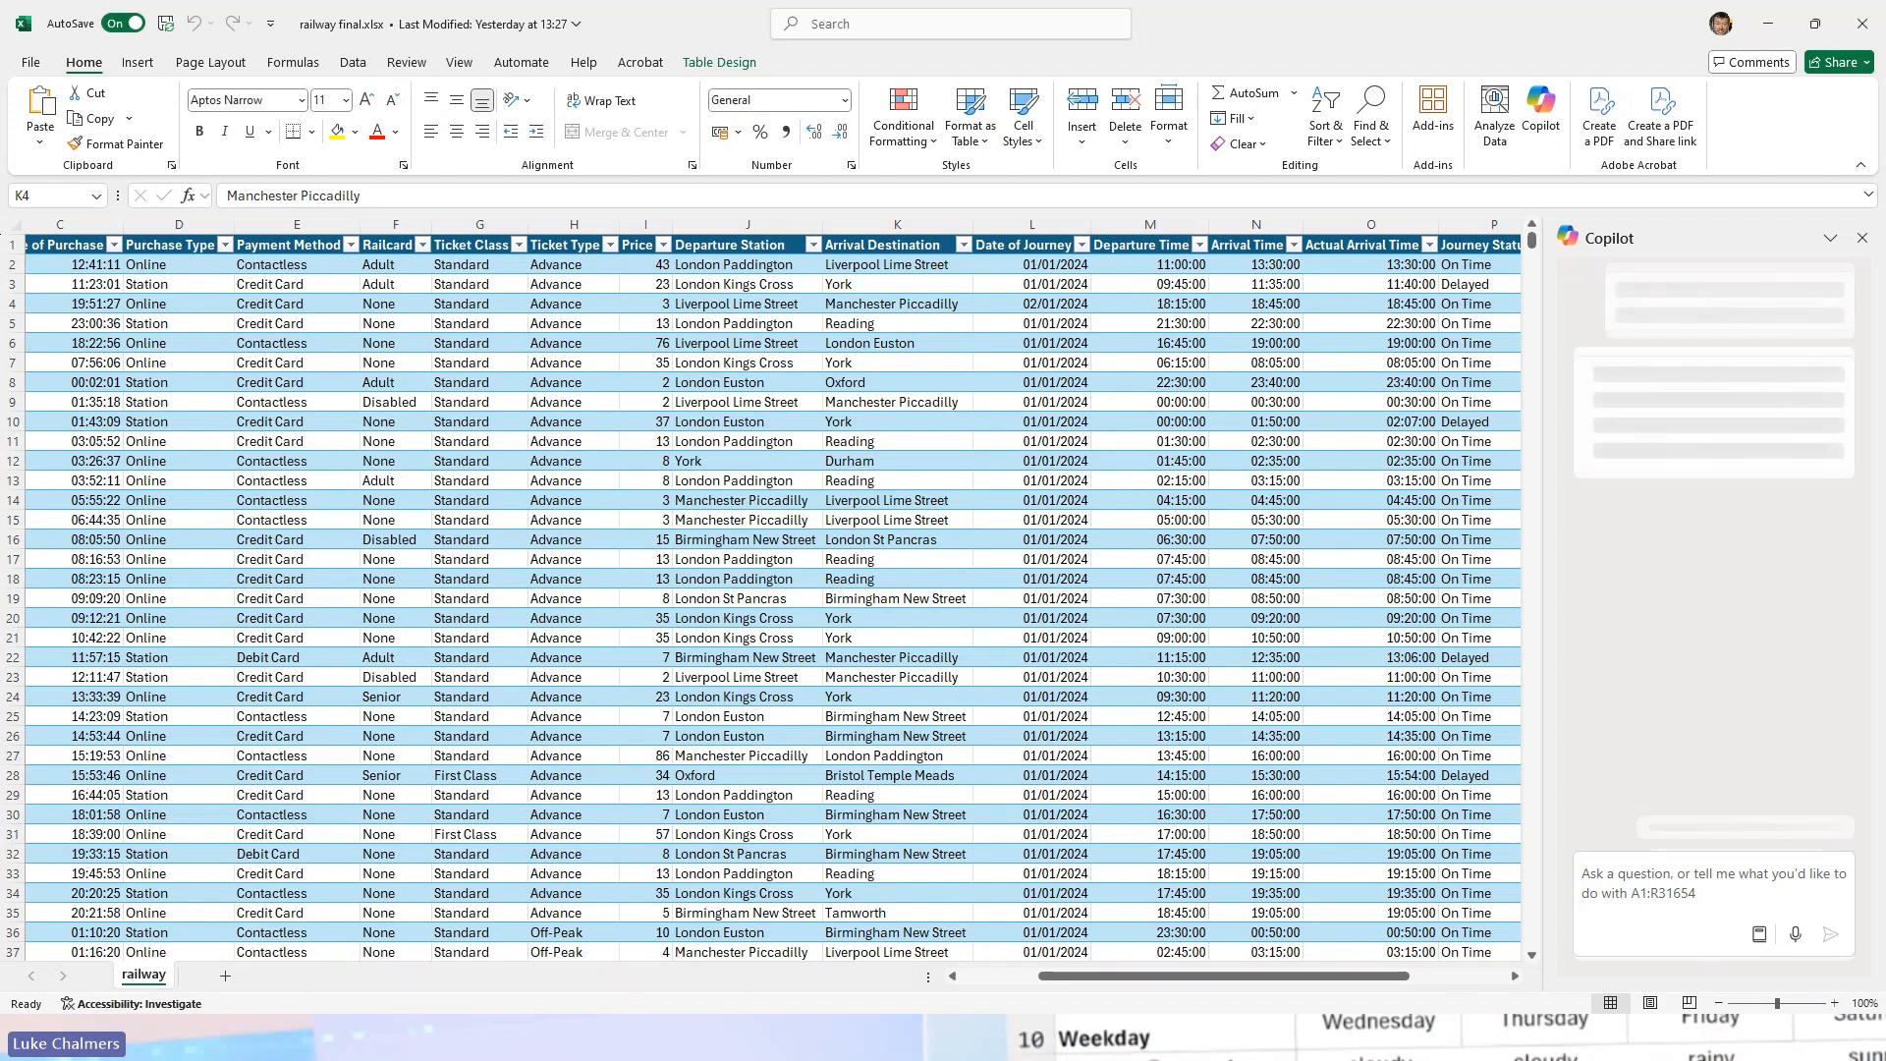
pyautogui.click(891, 502)
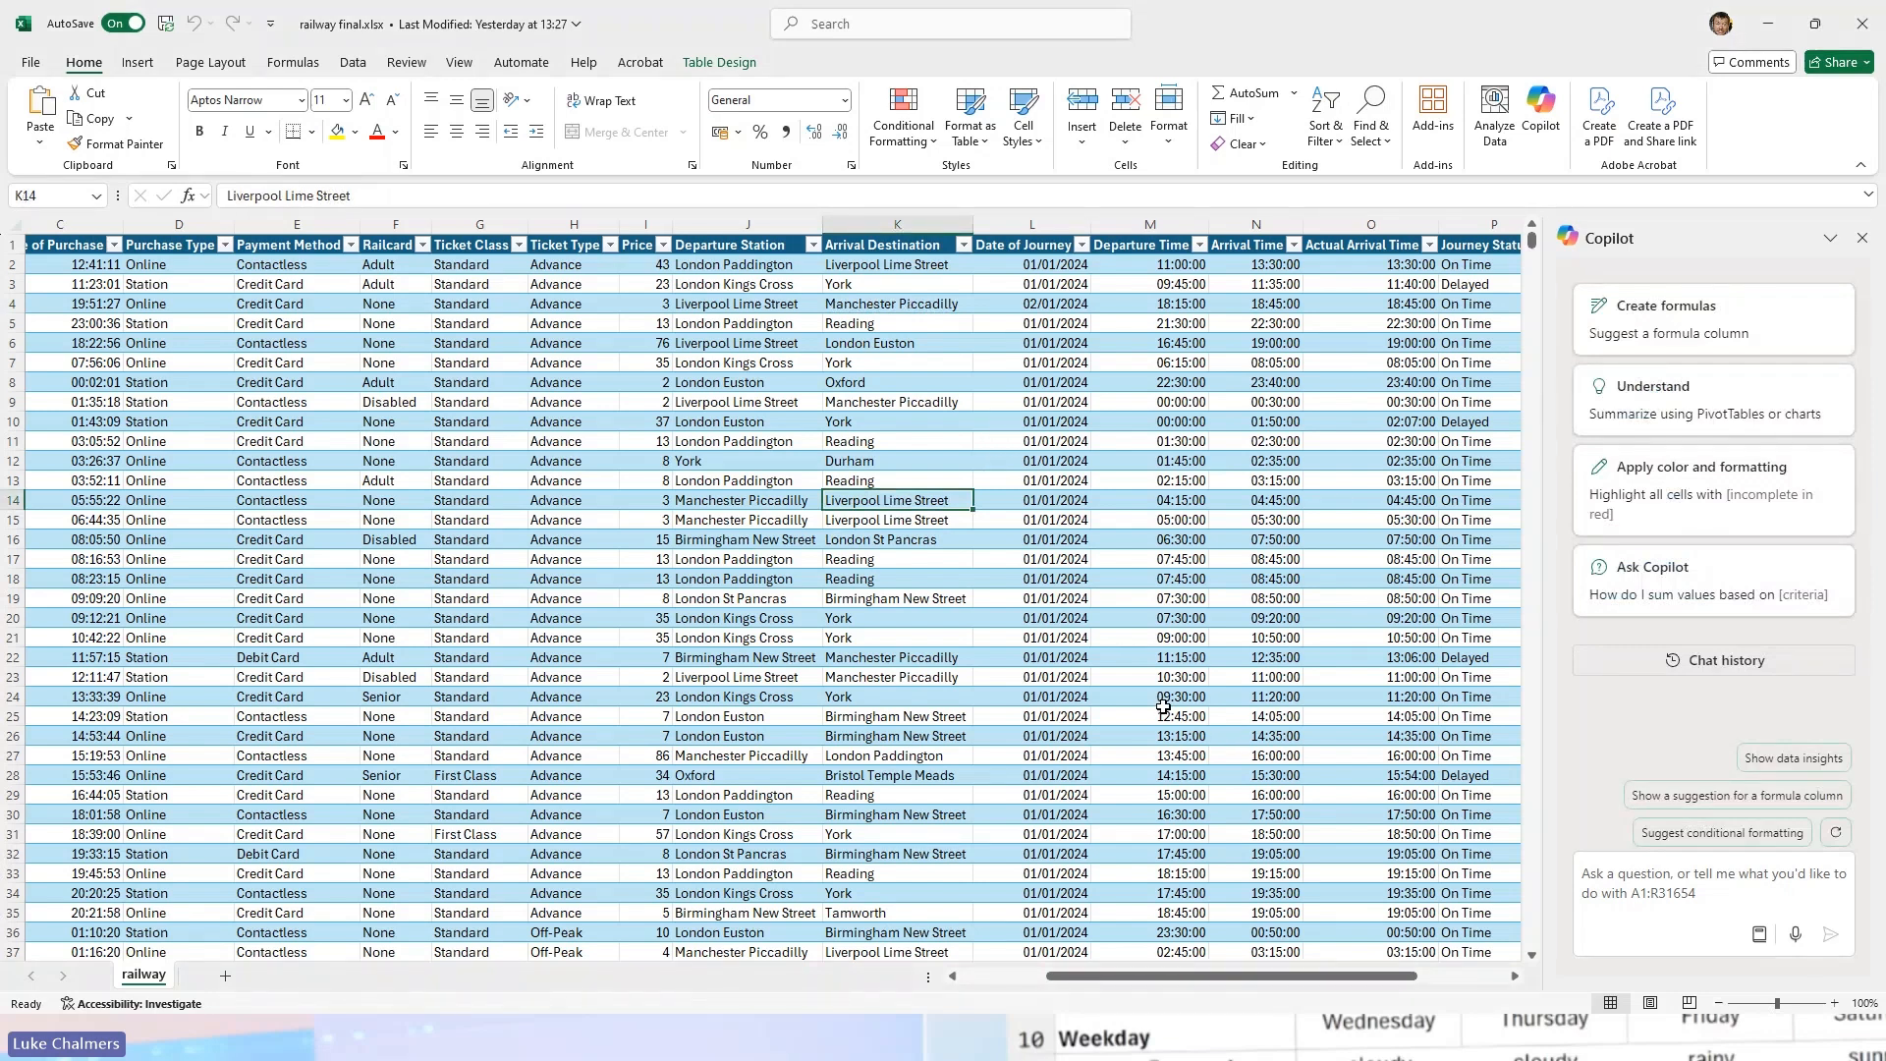
pyautogui.click(952, 975)
pyautogui.click(571, 538)
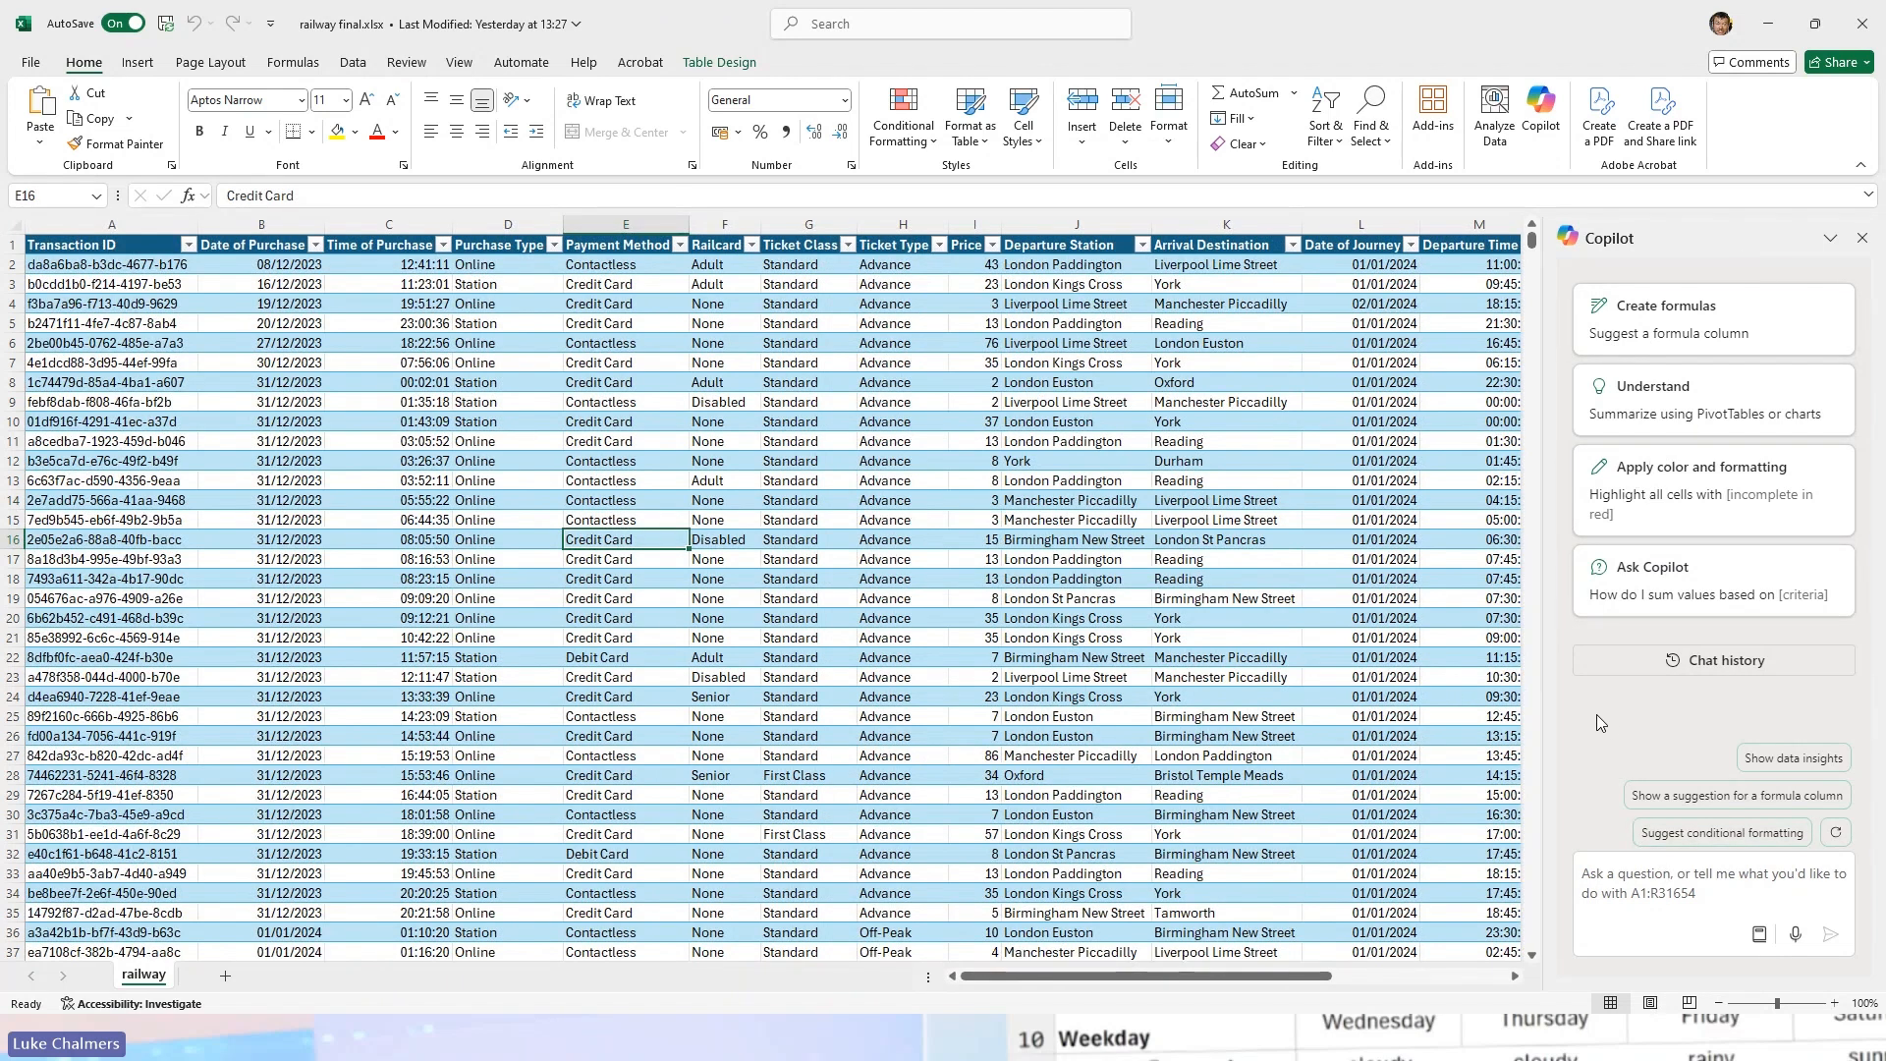
# Step: Ask Copilot "What percentage of journeys were purchased online?" and review its suggested formula
pyautogui.click(1630, 878)
pyautogui.write('What percentage of journeys were purchased online?')
pyautogui.press('Return')
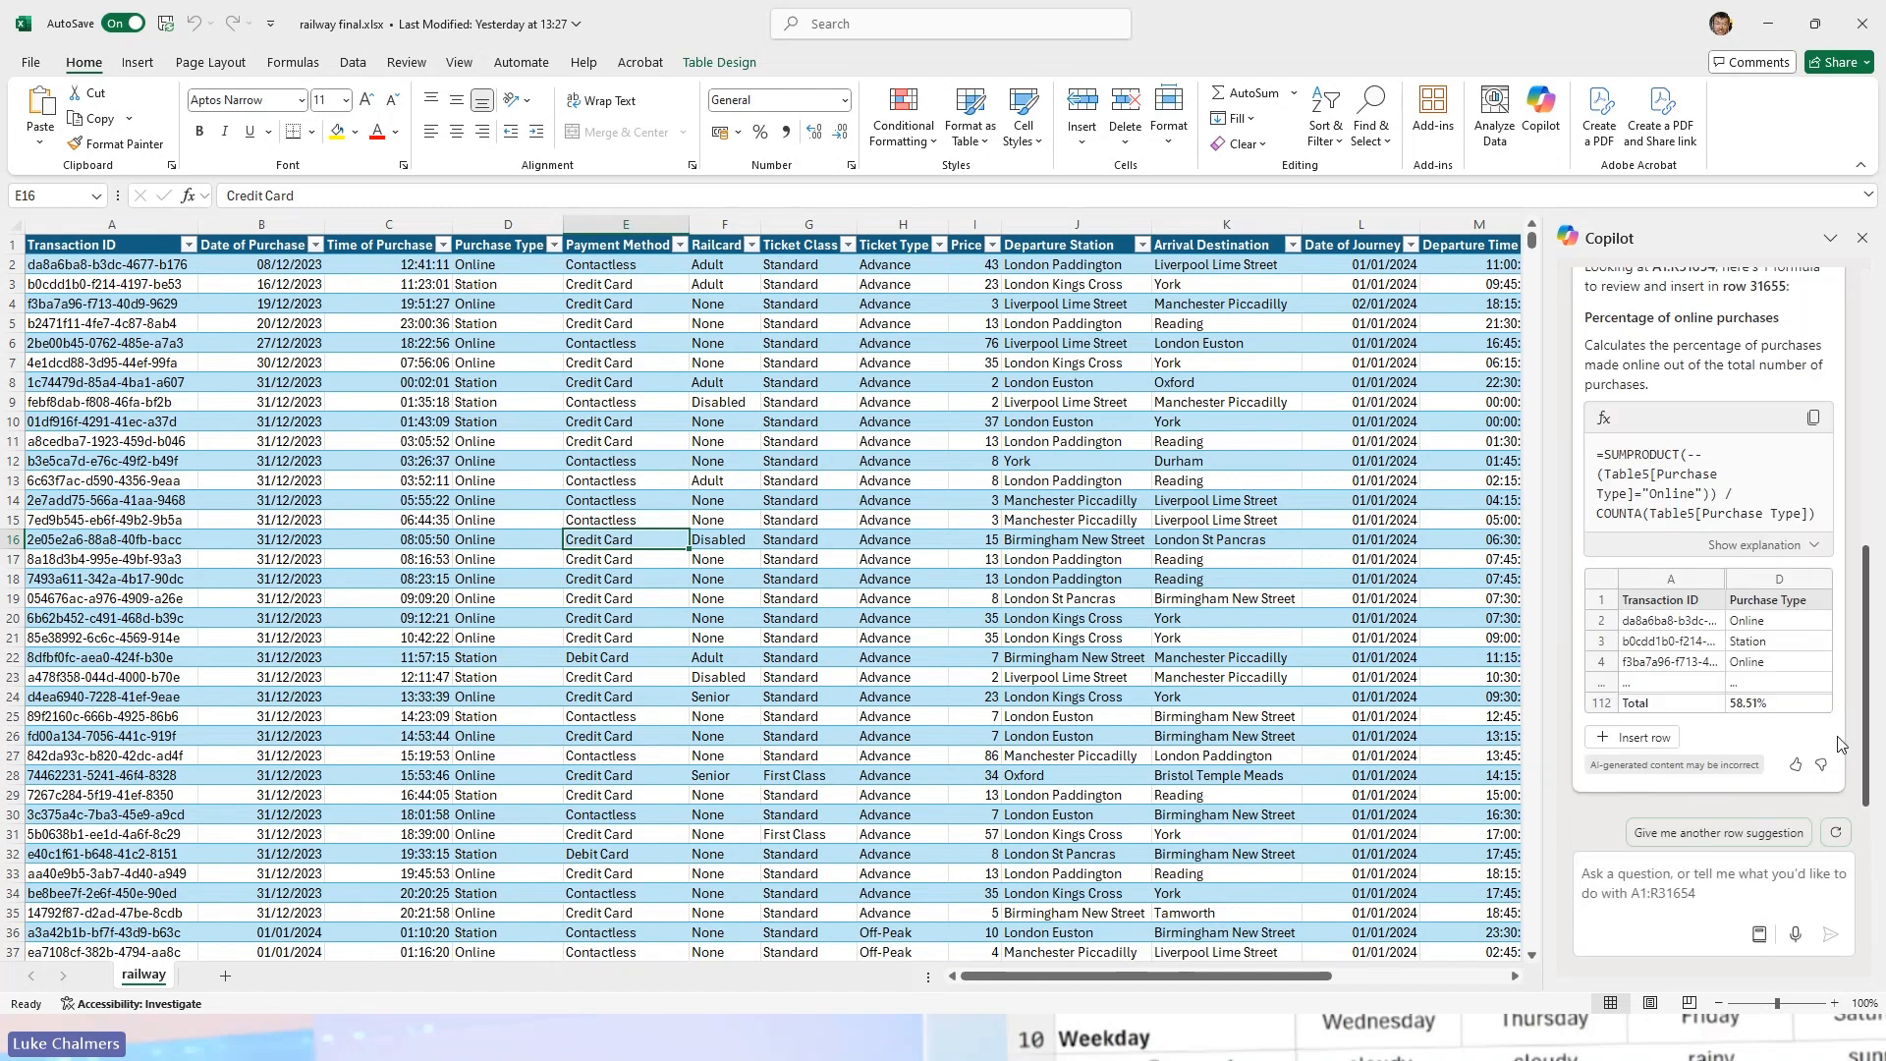
pyautogui.scroll(5, 1739, 699)
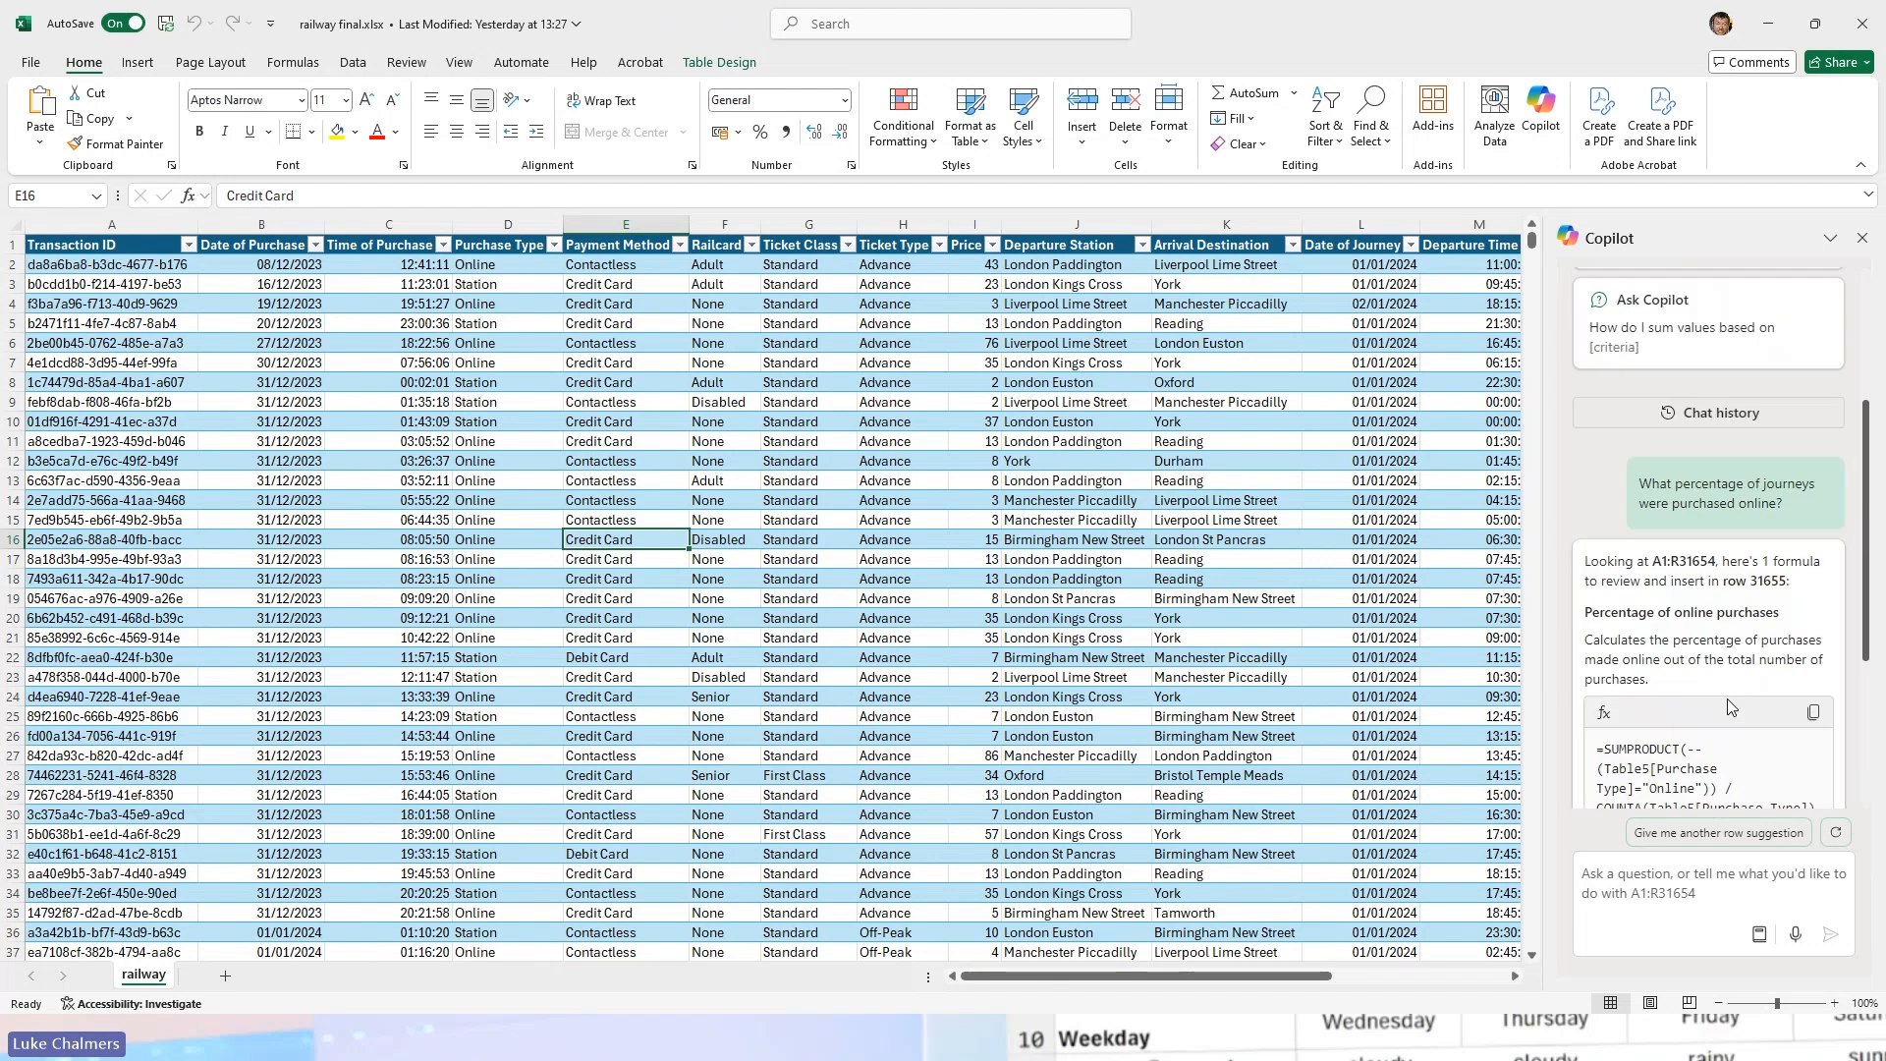
pyautogui.scroll(-5, 1690, 718)
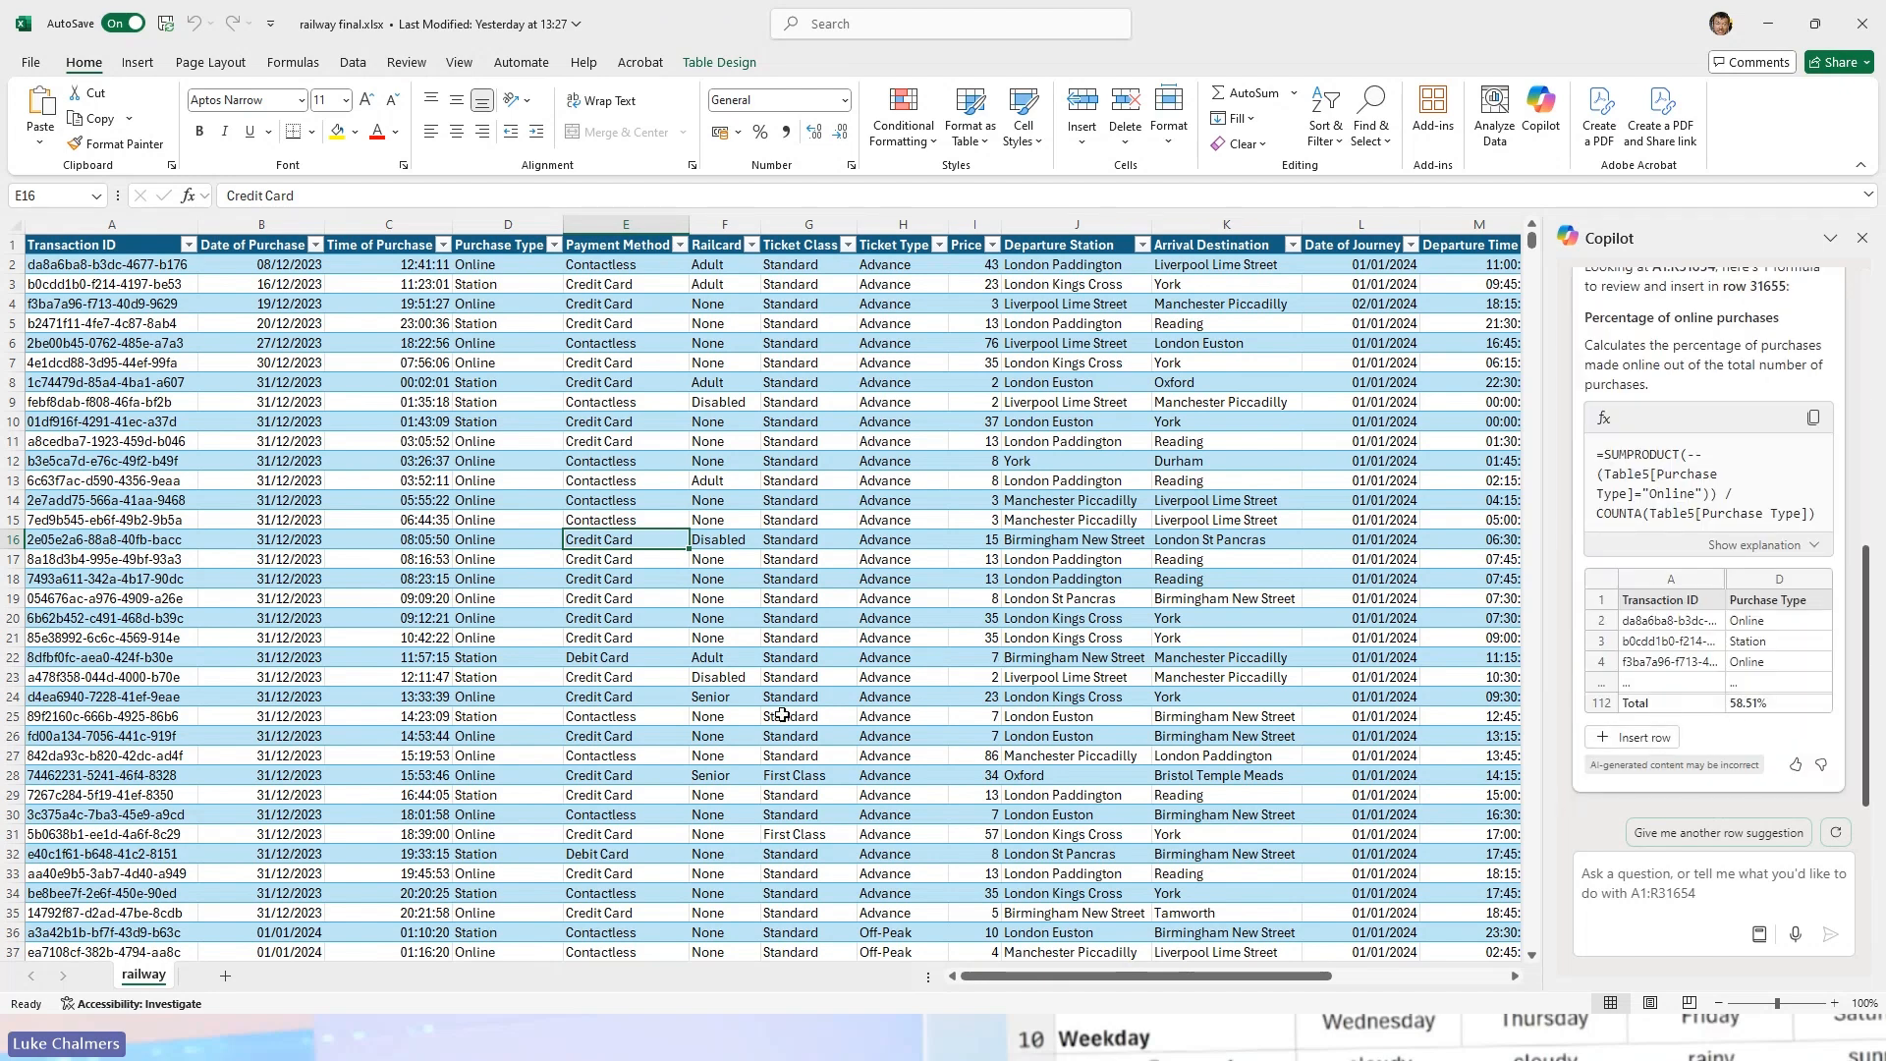
# Step: Ask Copilot to create a table with the frequency of departure times in the railway data and put it into a bar graph
pyautogui.click(936, 695)
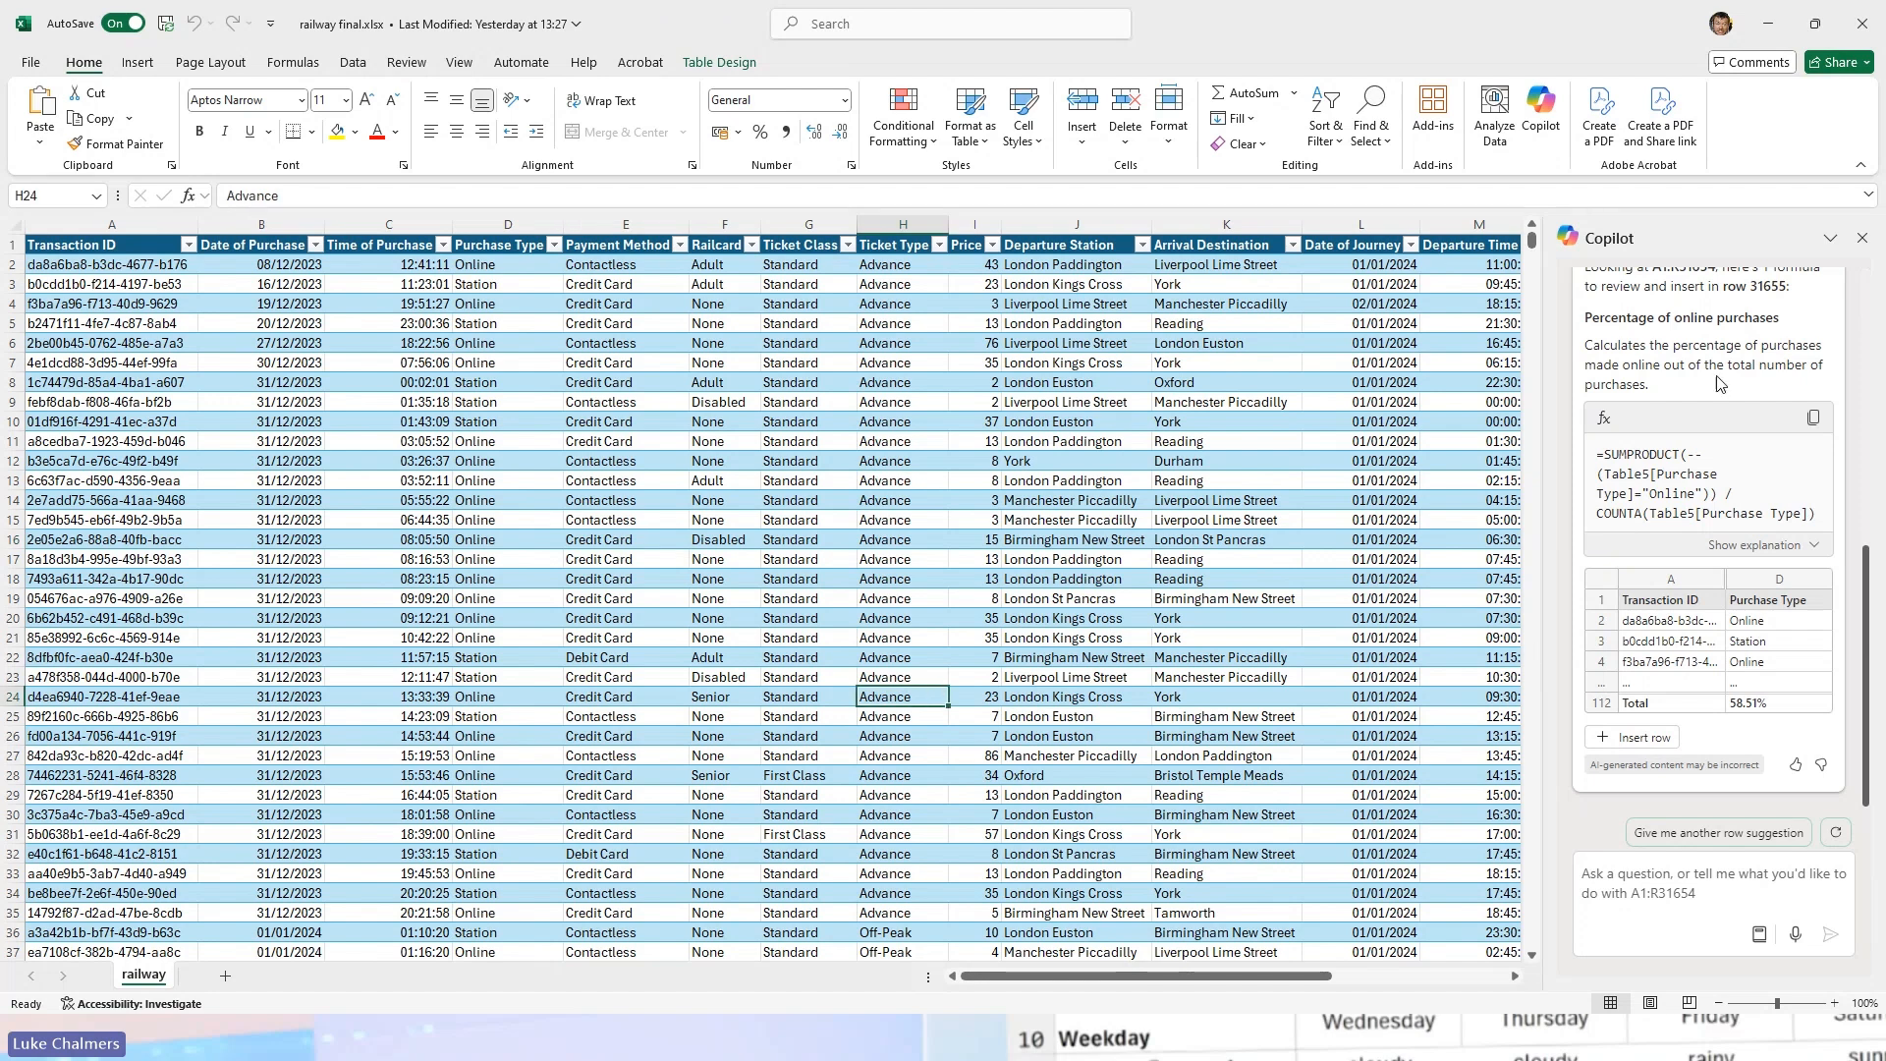
pyautogui.scroll(3, 1689, 407)
pyautogui.scroll(-3, 1688, 404)
pyautogui.hotkey('alt', 'Tab')
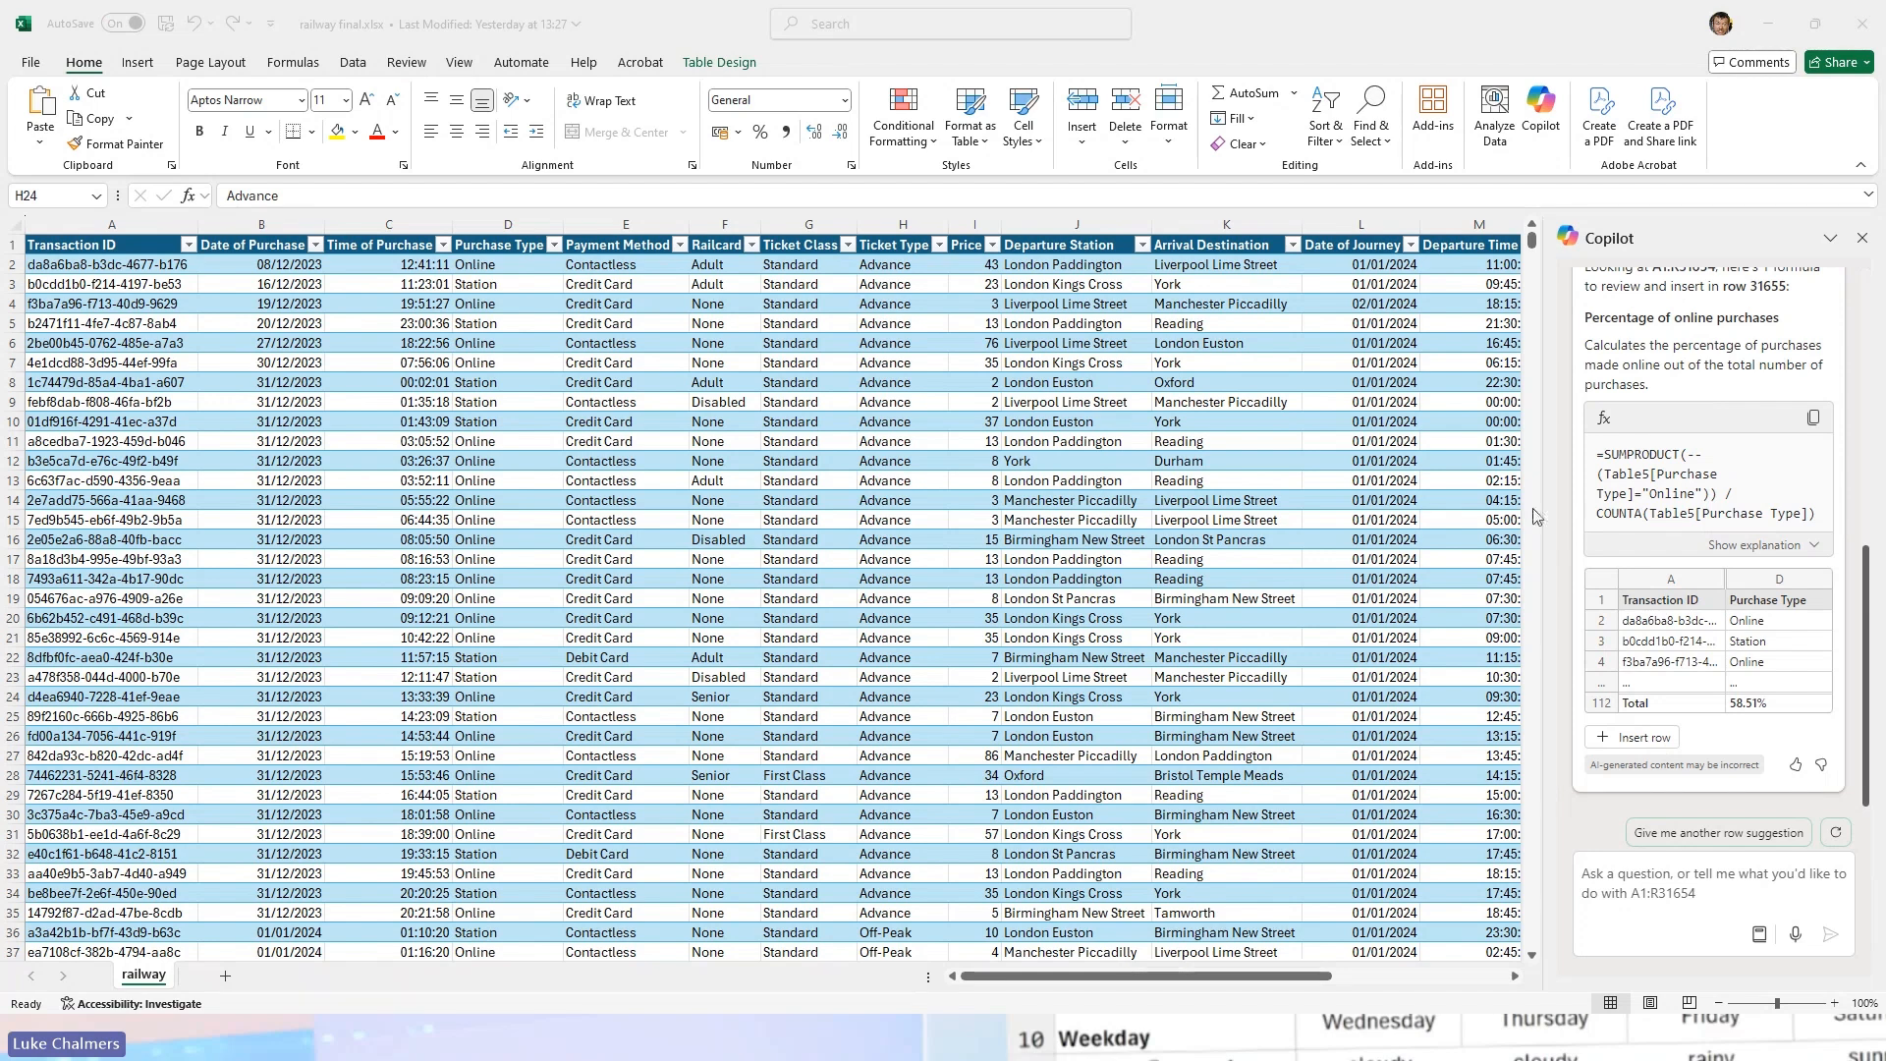
pyautogui.click(1625, 874)
pyautogui.write('Are you able to create a table with the frequency of departures times and then put this into a bar graph for me?')
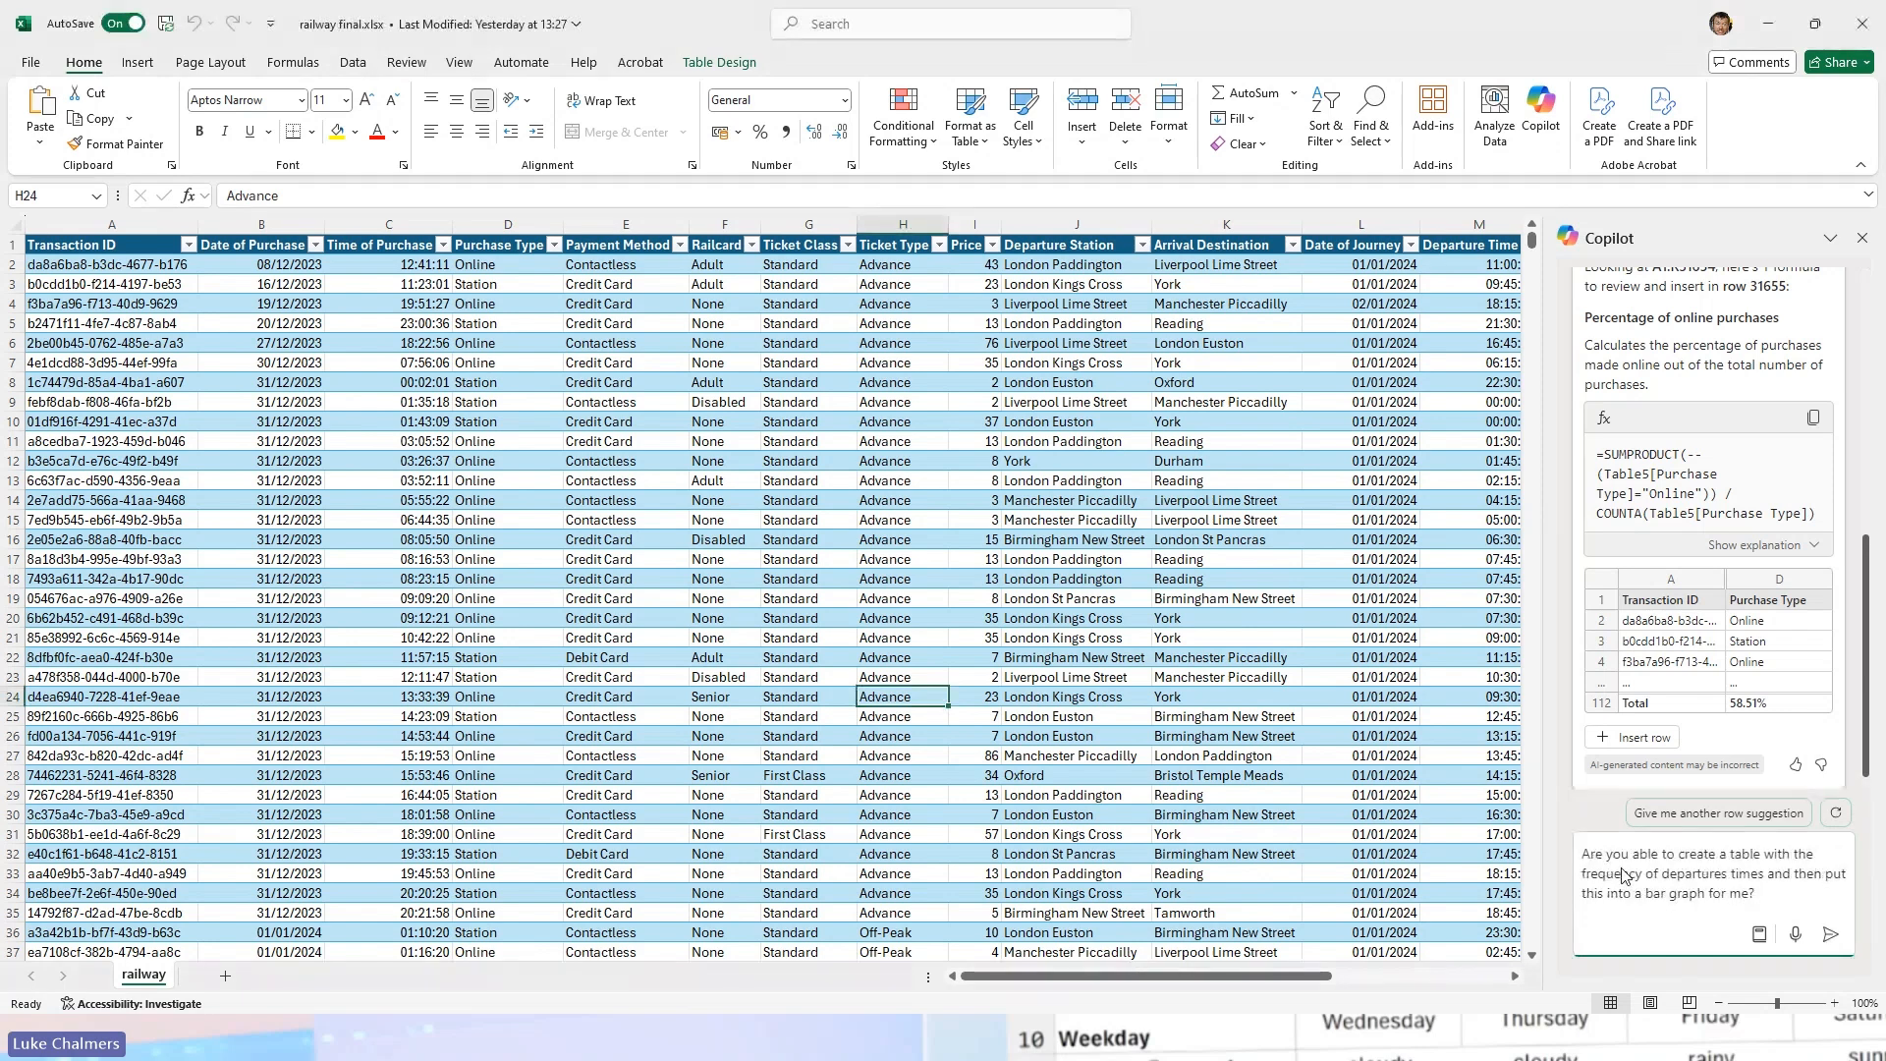
pyautogui.press('Return')
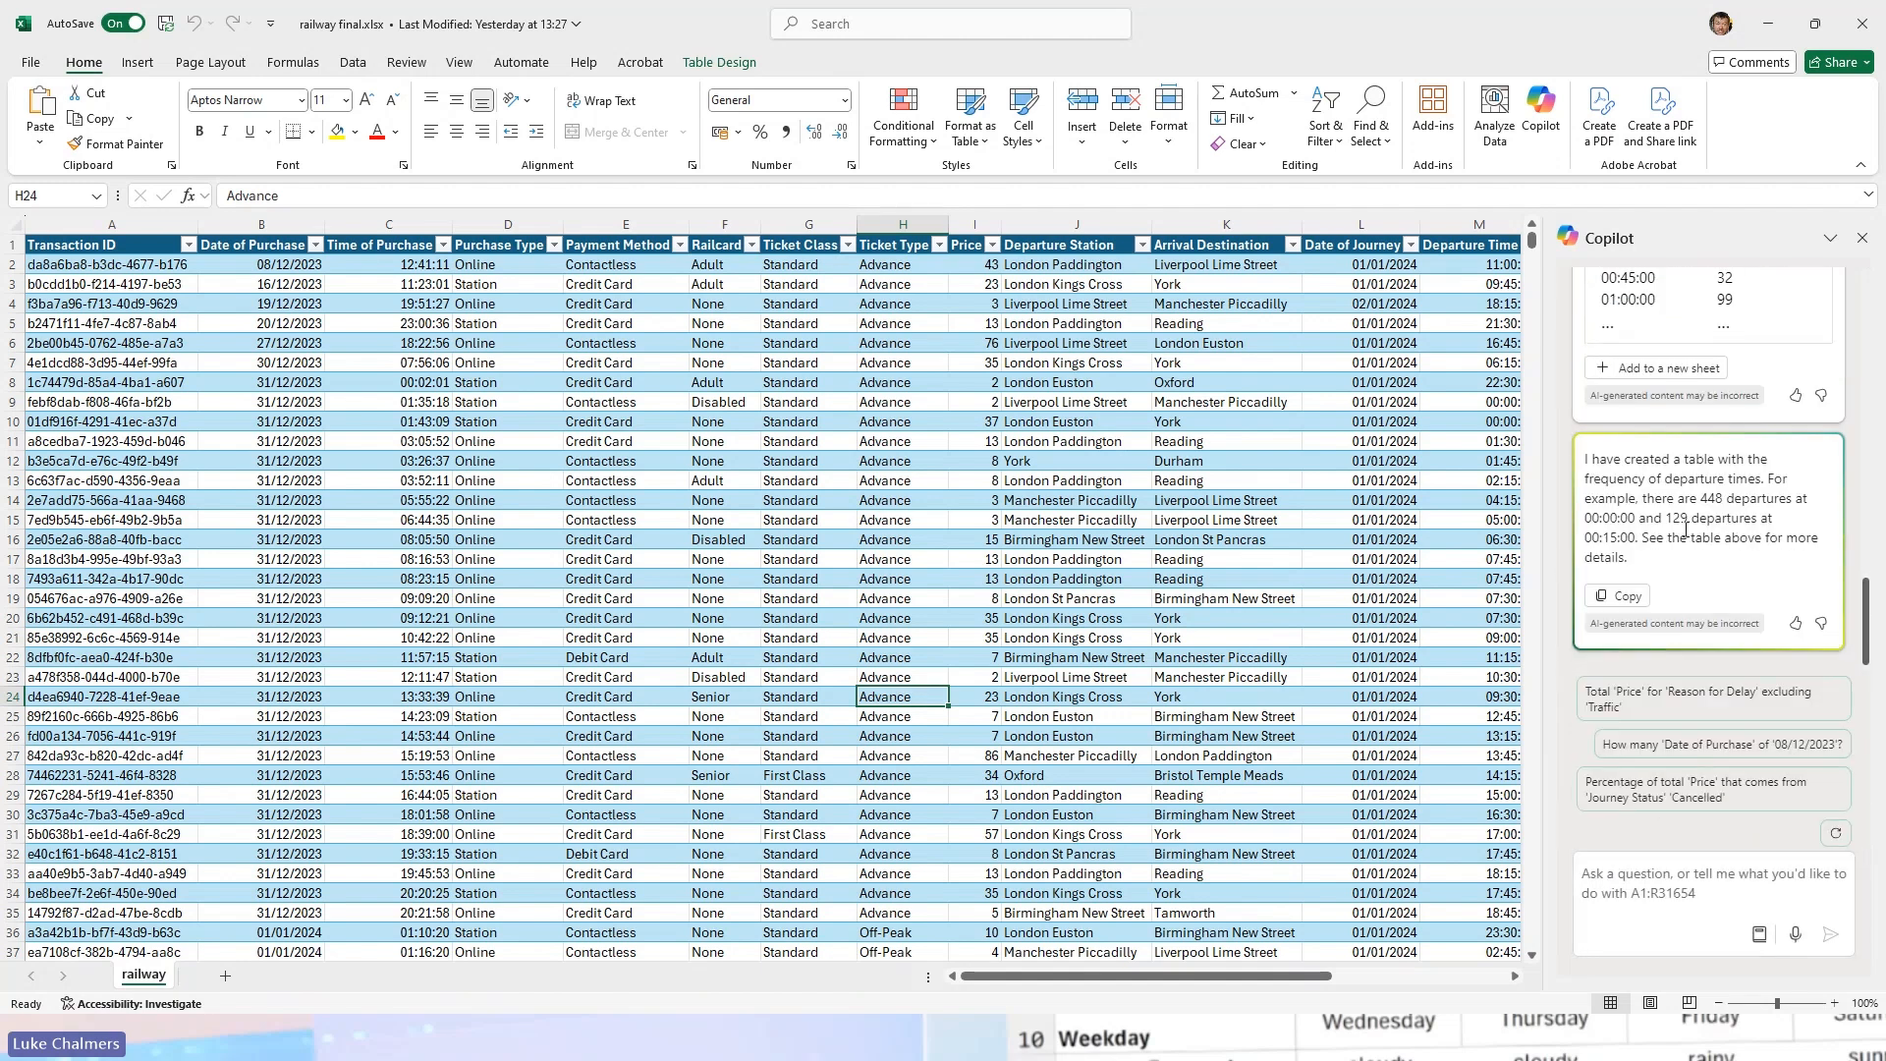
# Step: Add Copilot's departure time table to a new sheet and ask "I want to create a bar graph with this data, how do I do that?"
pyautogui.scroll(2, 1675, 464)
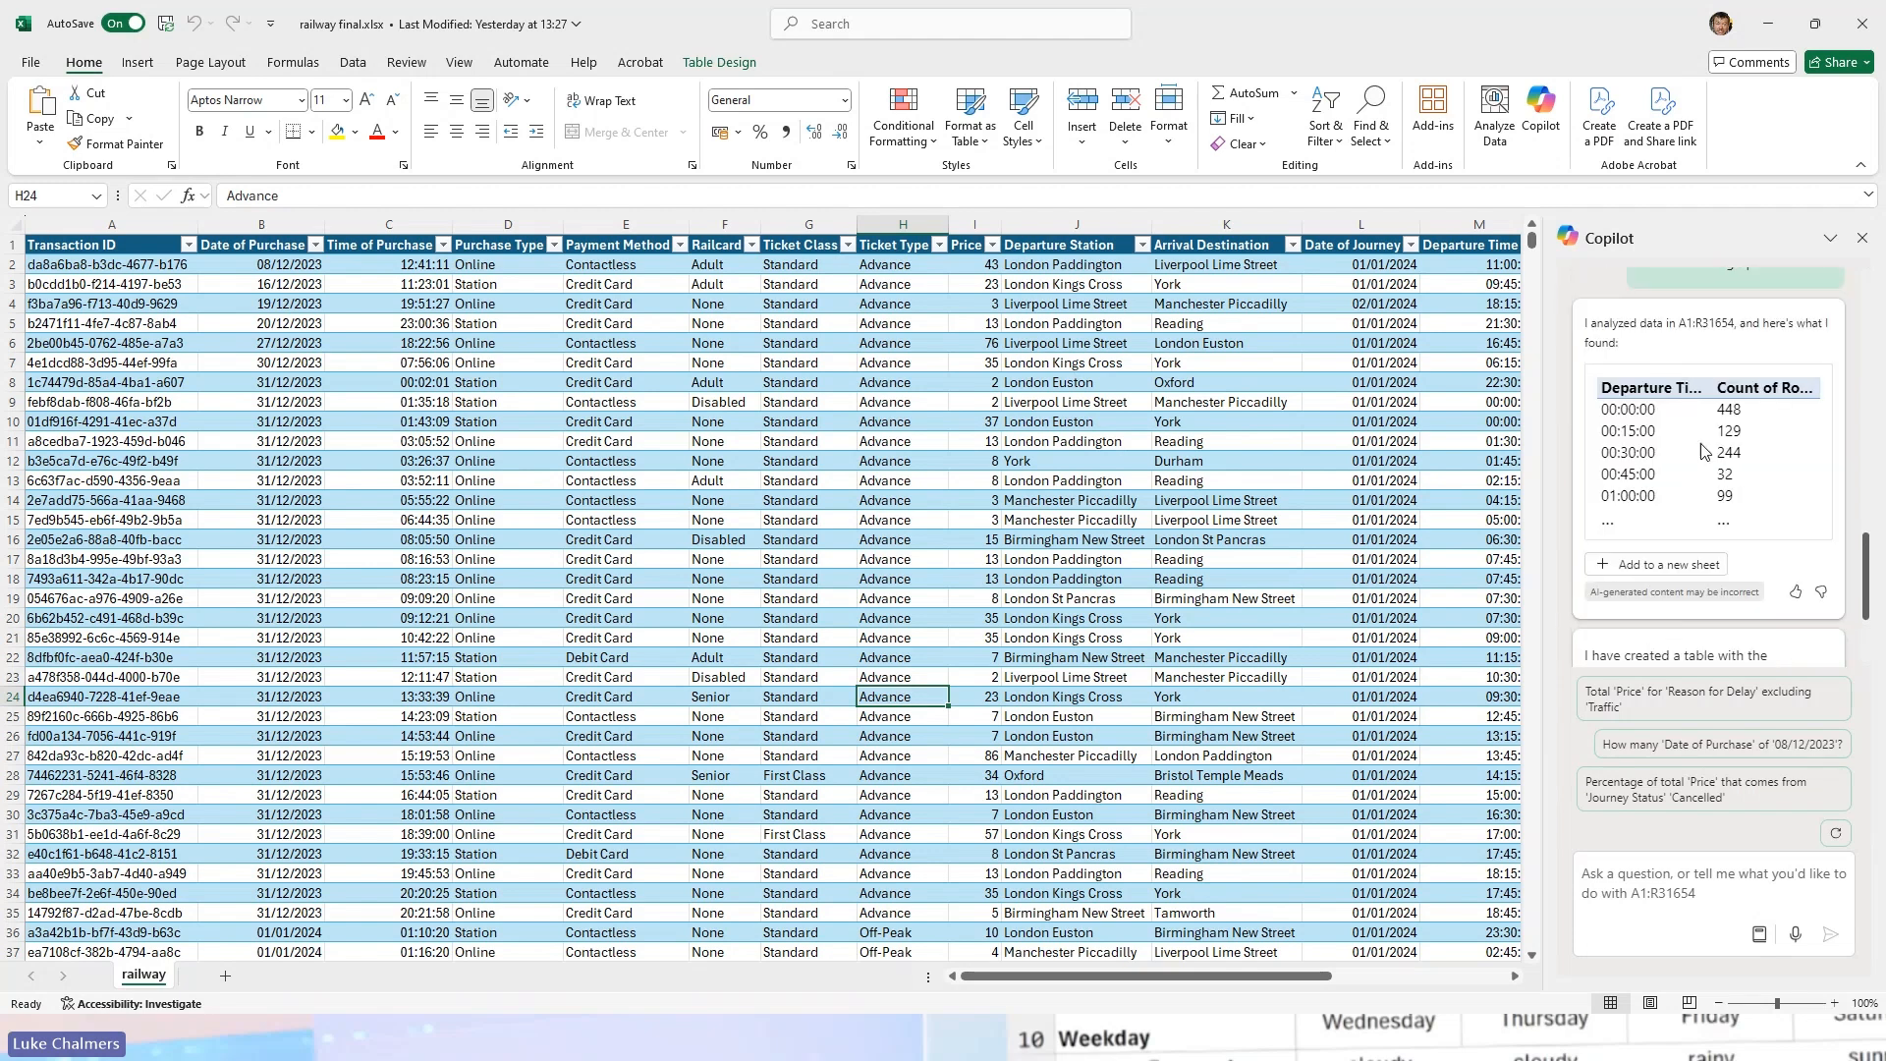
pyautogui.click(1683, 564)
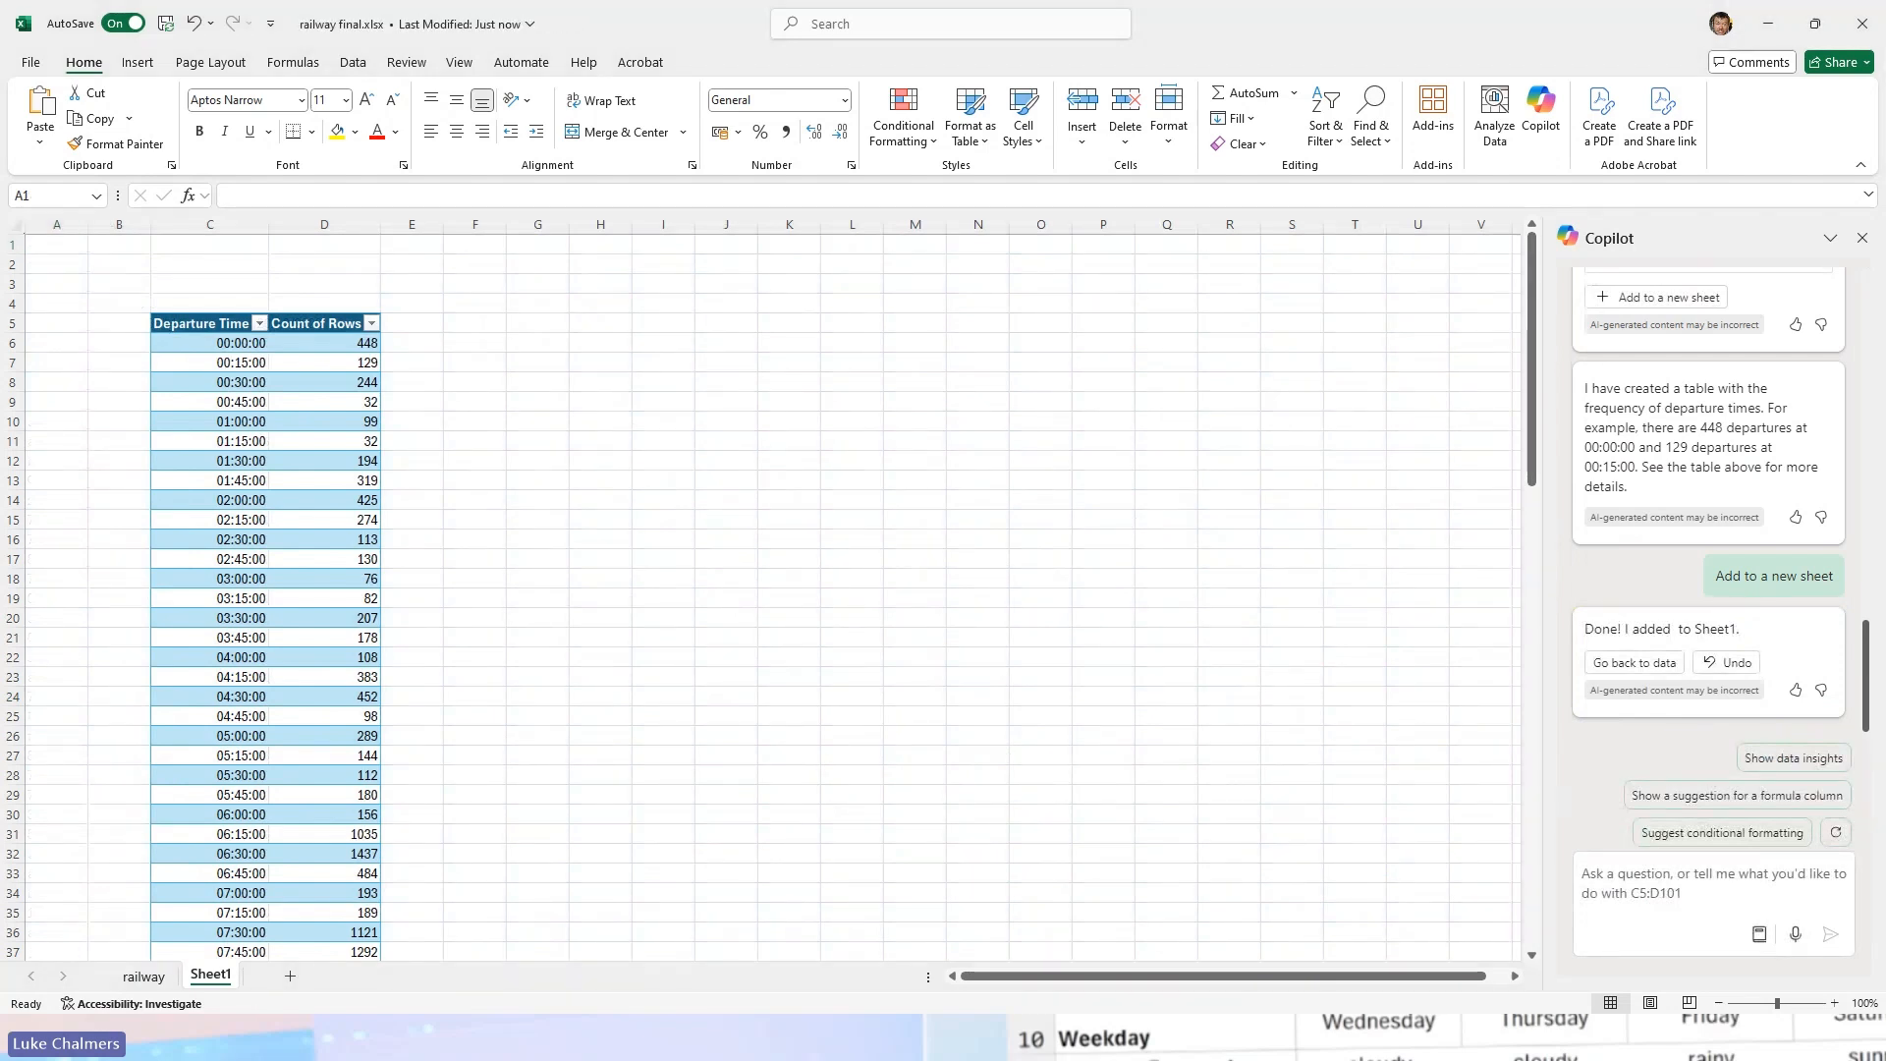
pyautogui.click(1632, 869)
pyautogui.write('I want to create a bar graph with this data, how do I do that?')
pyautogui.press('Return')
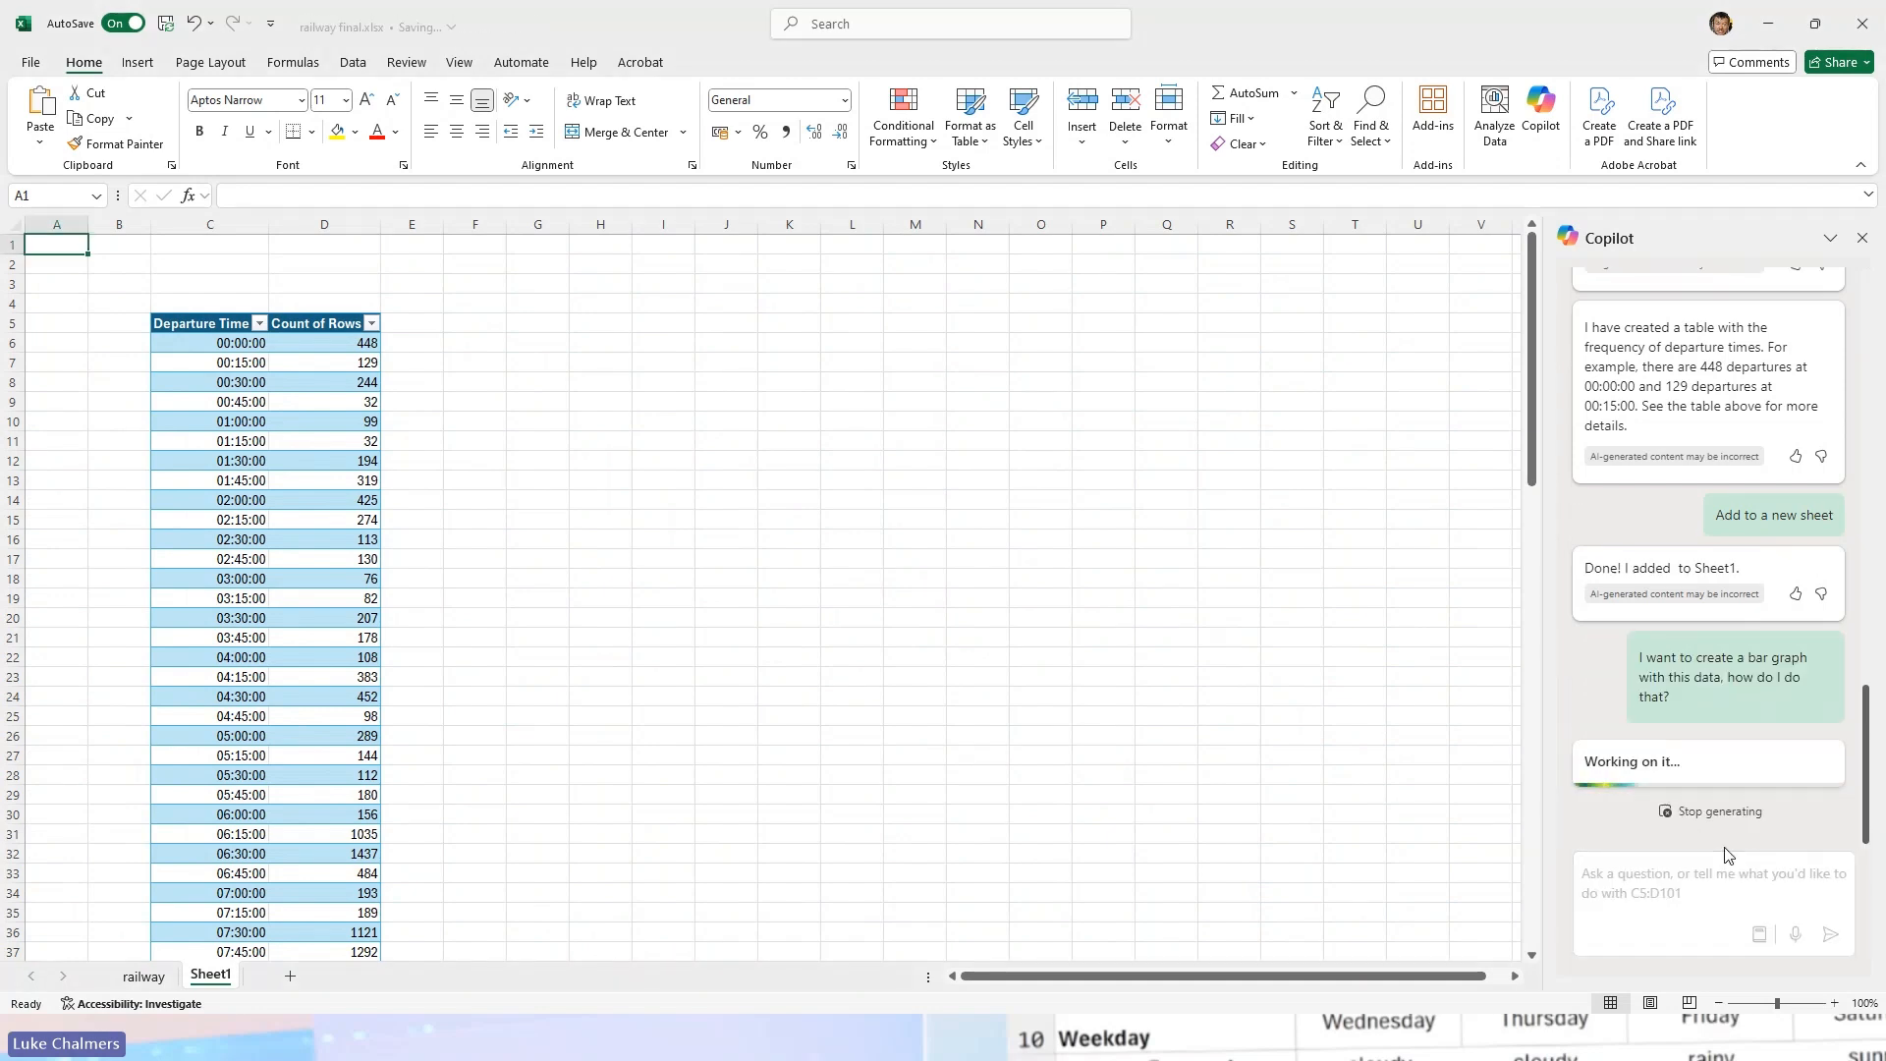
# Step: Insert a column chart on Sheet1 from the whole Departure Time and Count of Rows table, C5:D101
pyautogui.click(726, 558)
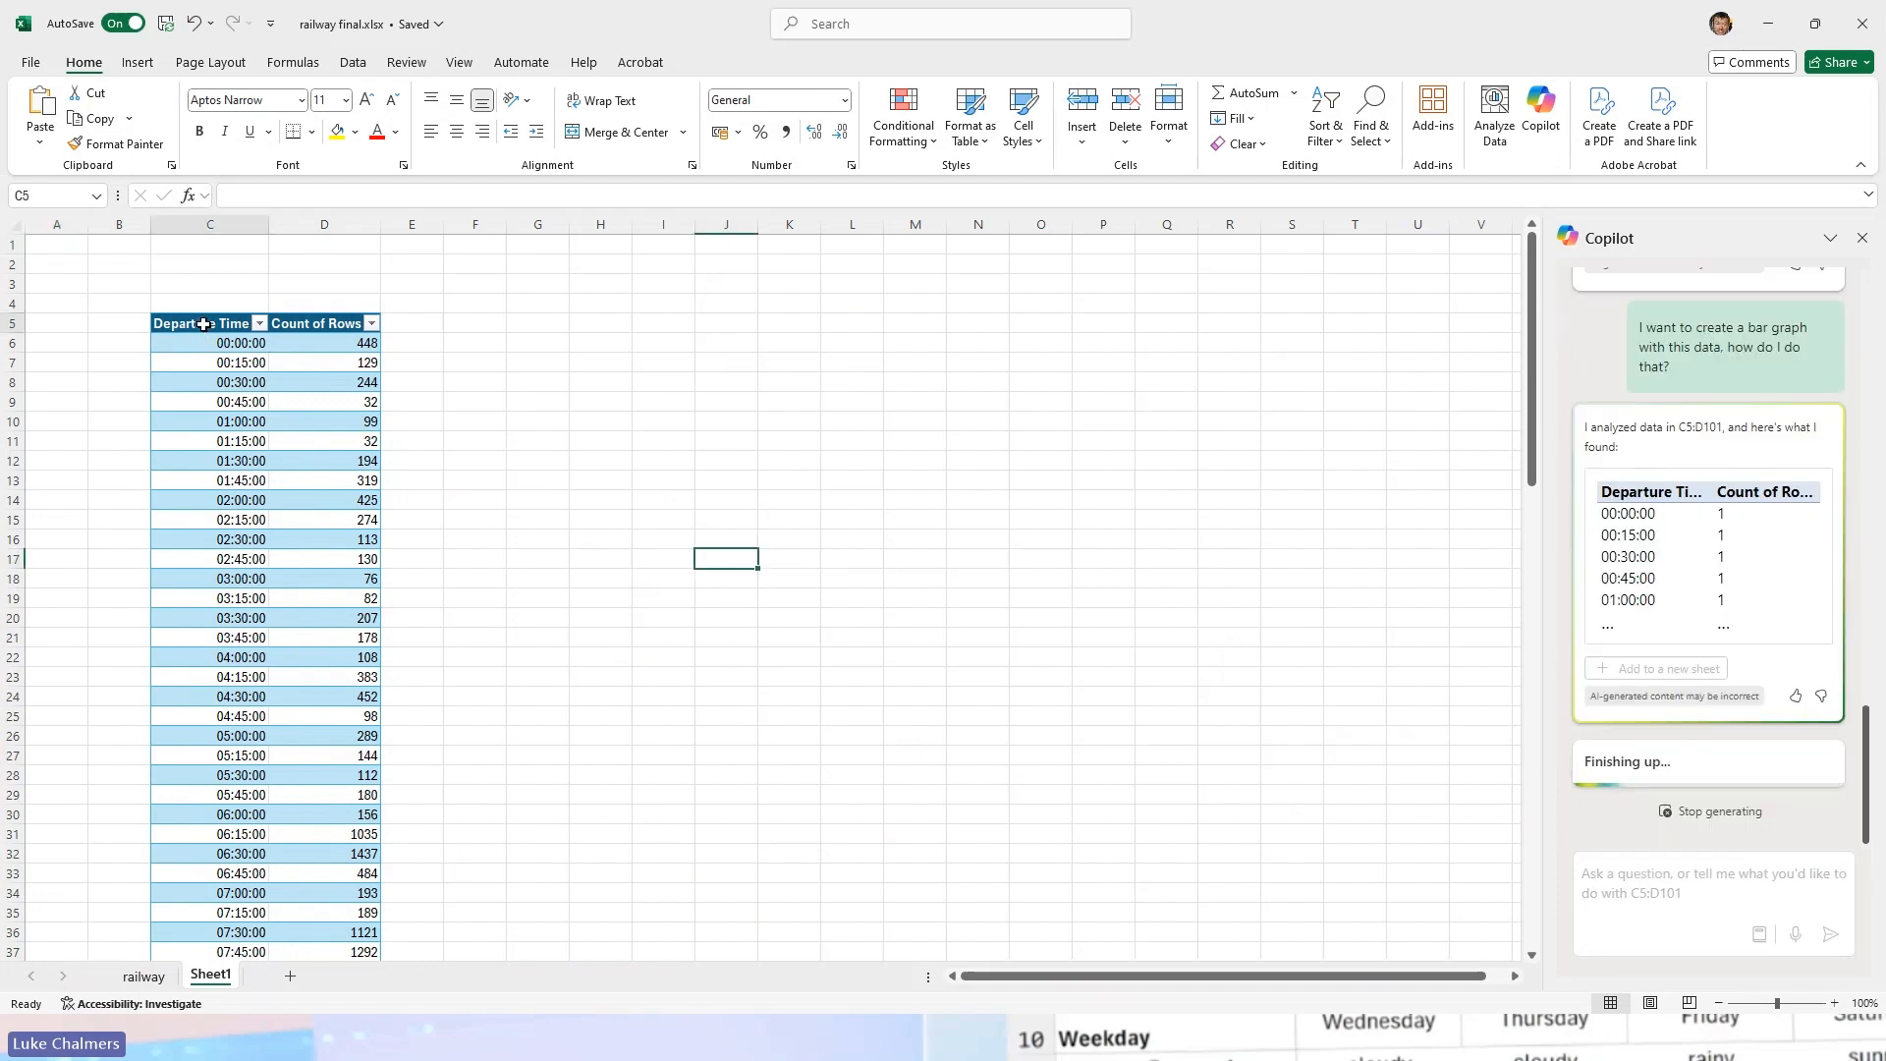
pyautogui.moveTo(203, 327); pyautogui.dragTo(332, 912)
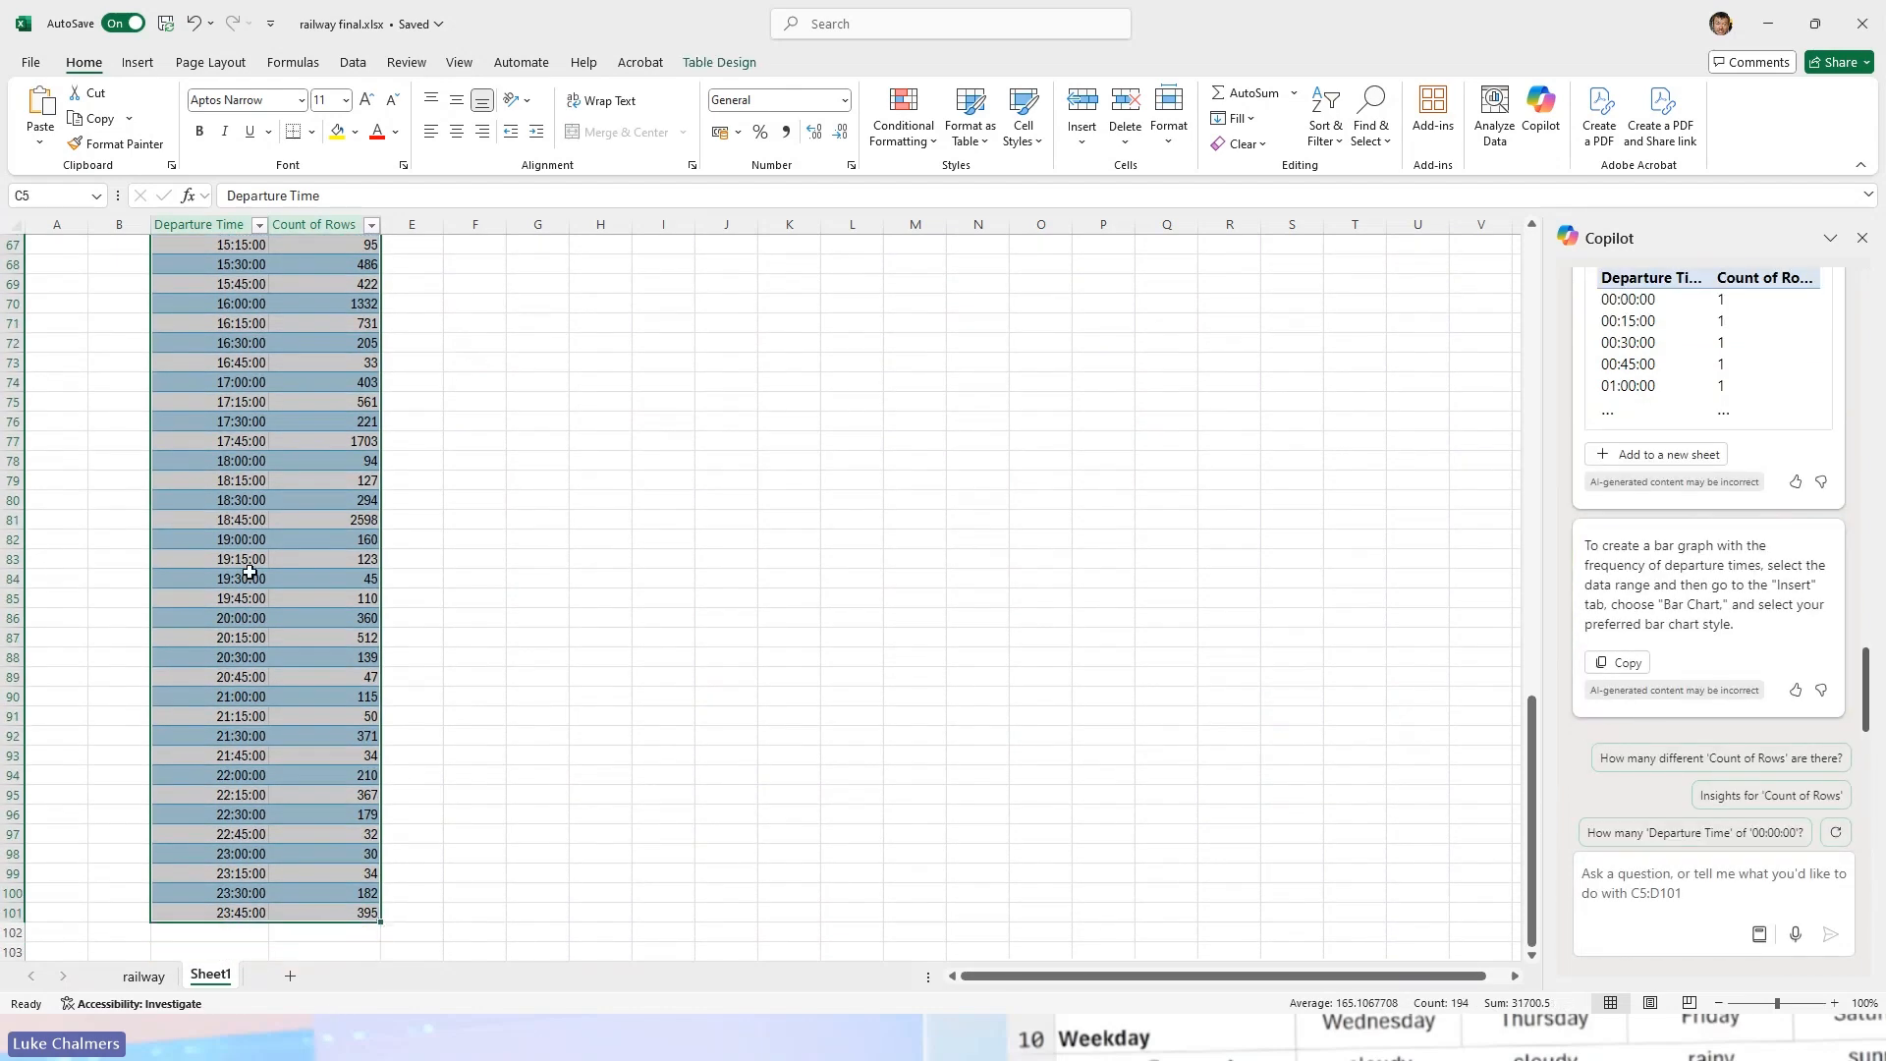
pyautogui.click(137, 62)
pyautogui.click(649, 95)
pyautogui.click(665, 160)
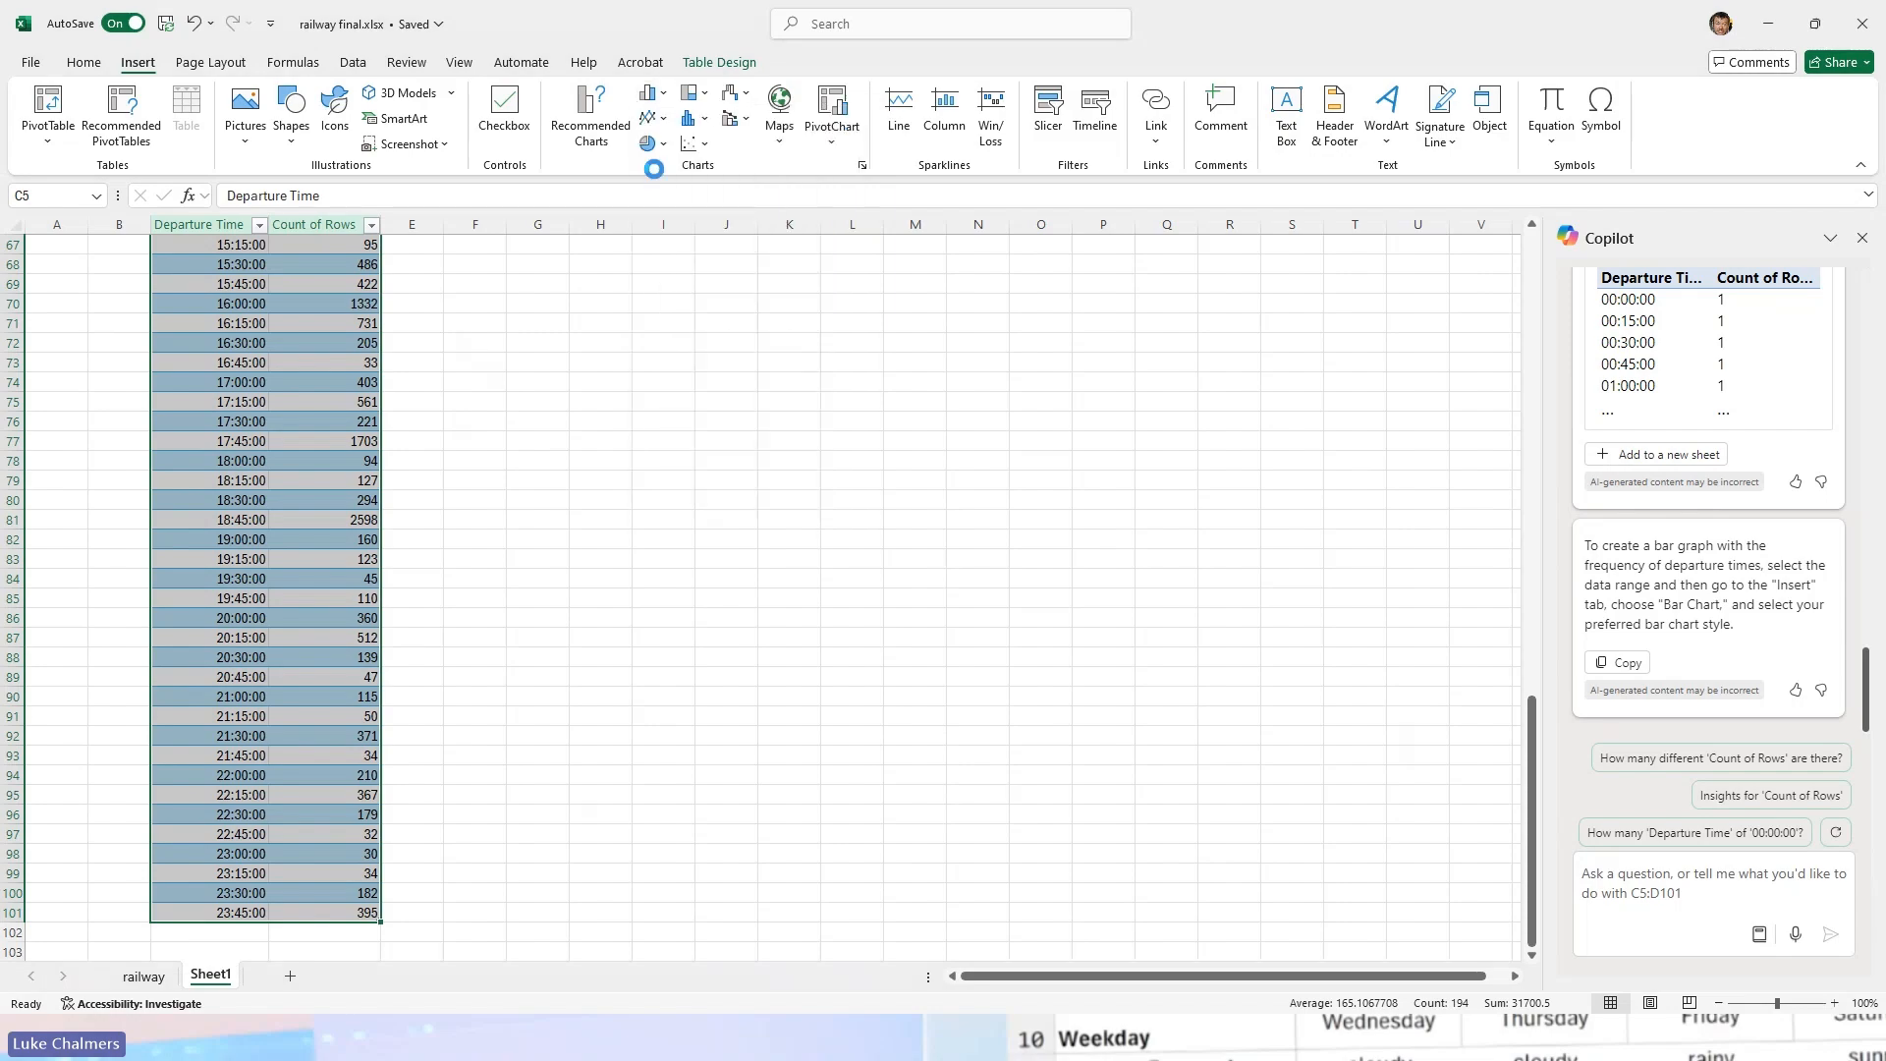
pyautogui.click(1108, 498)
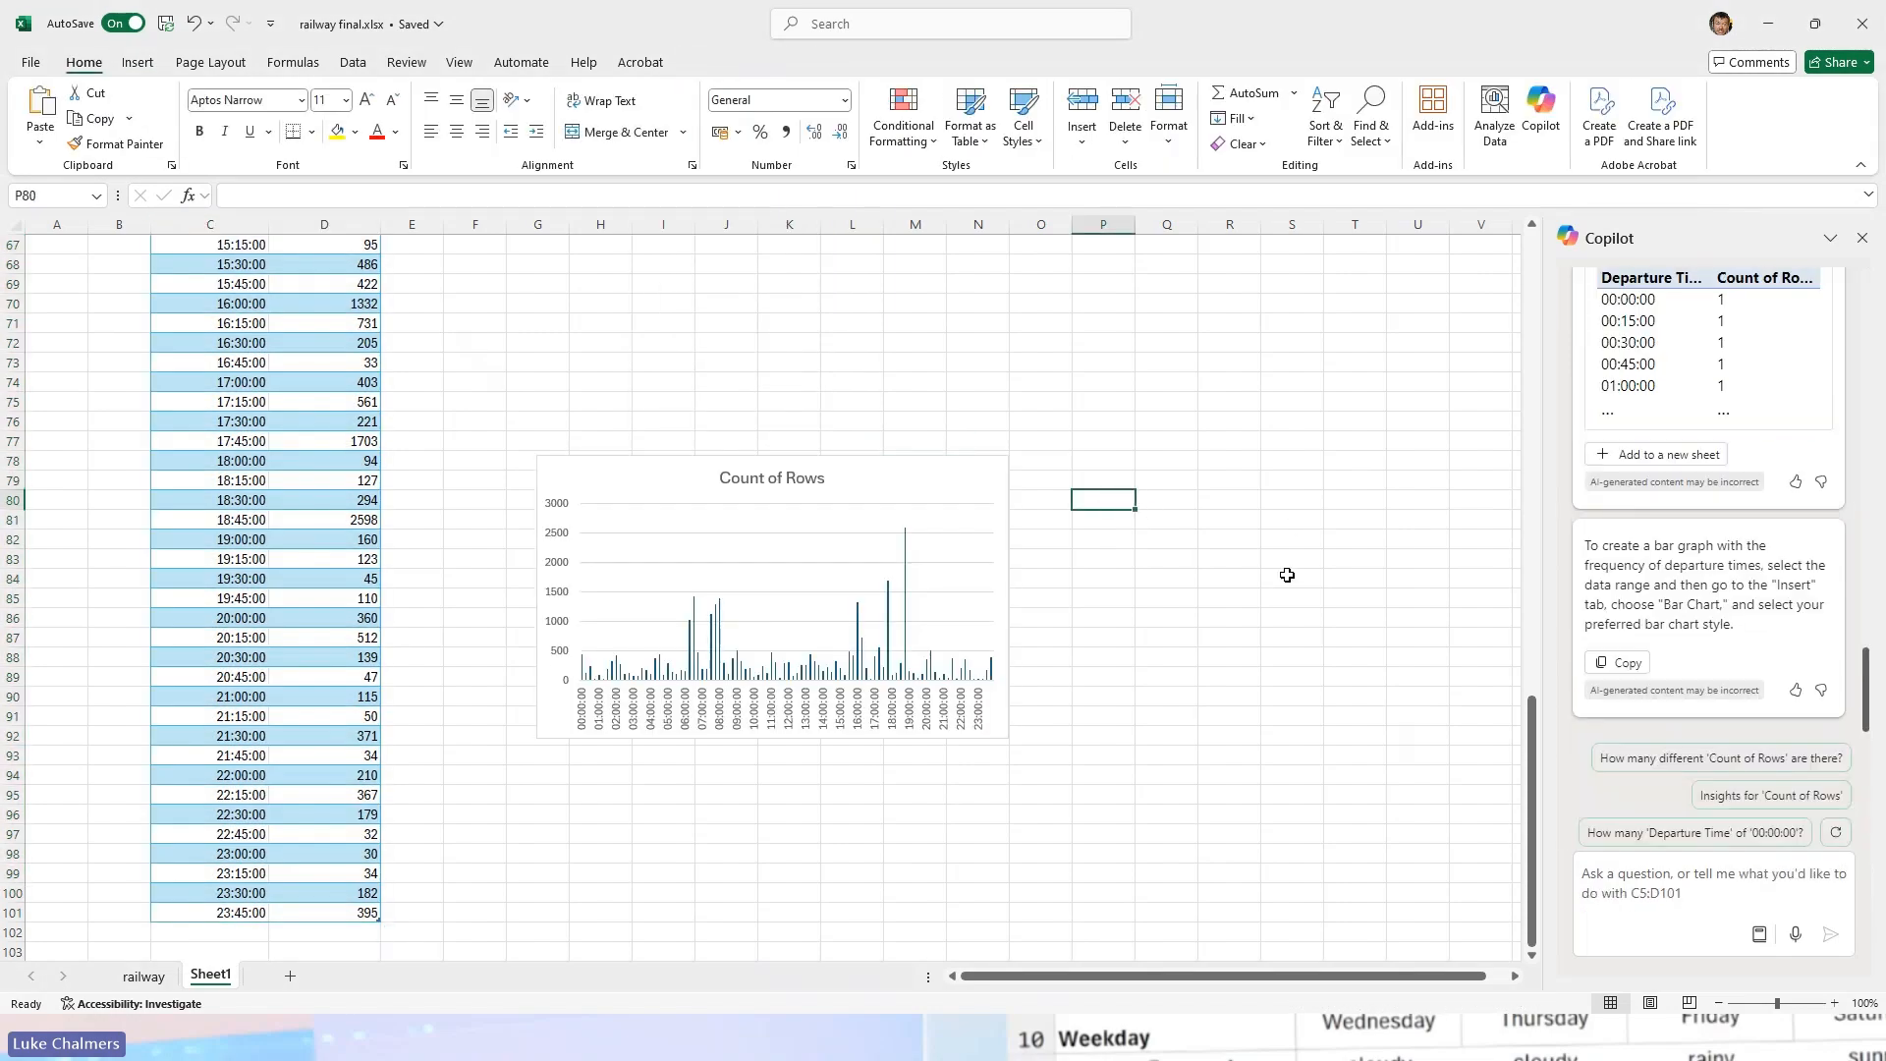
# Step: Show Copilot's data insights for the table on the railway sheet, review the price chart and add all insights to the grid
pyautogui.click(148, 976)
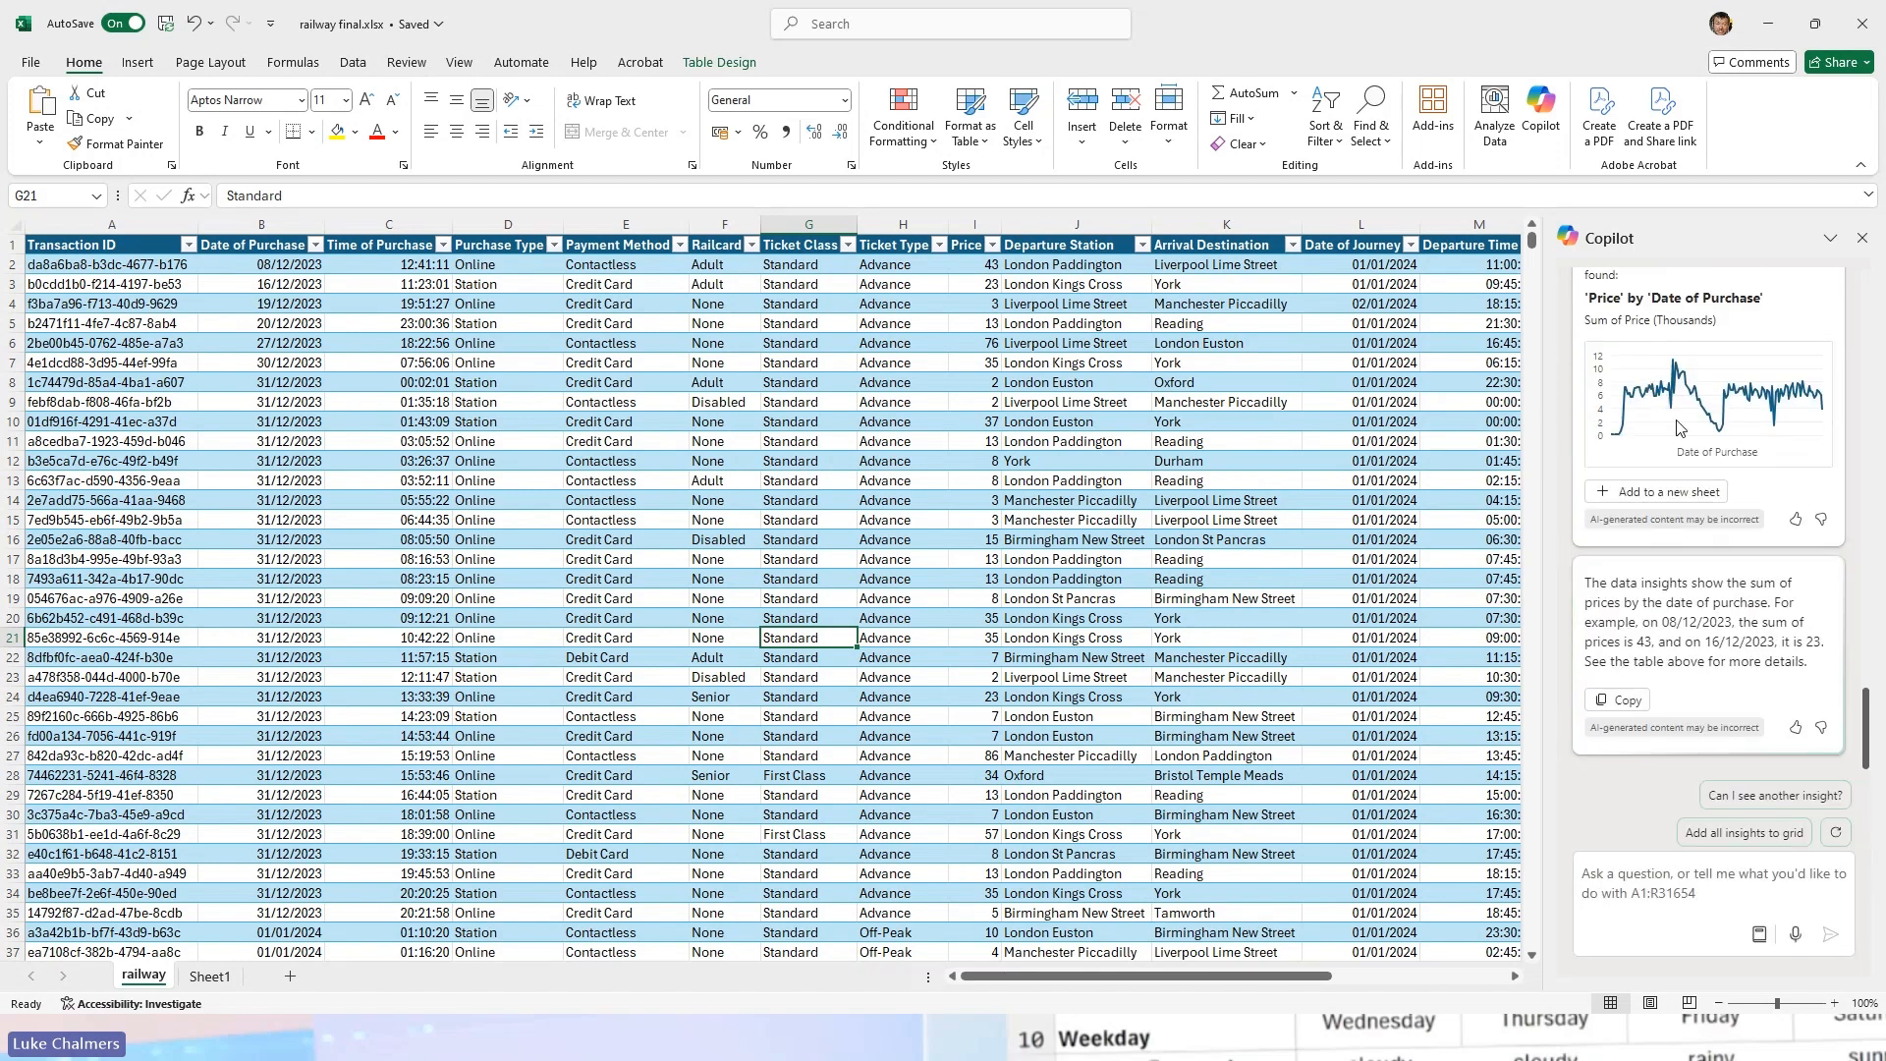
pyautogui.scroll(2, 1678, 427)
pyautogui.scroll(-2, 1678, 428)
pyautogui.scroll(2, 1654, 433)
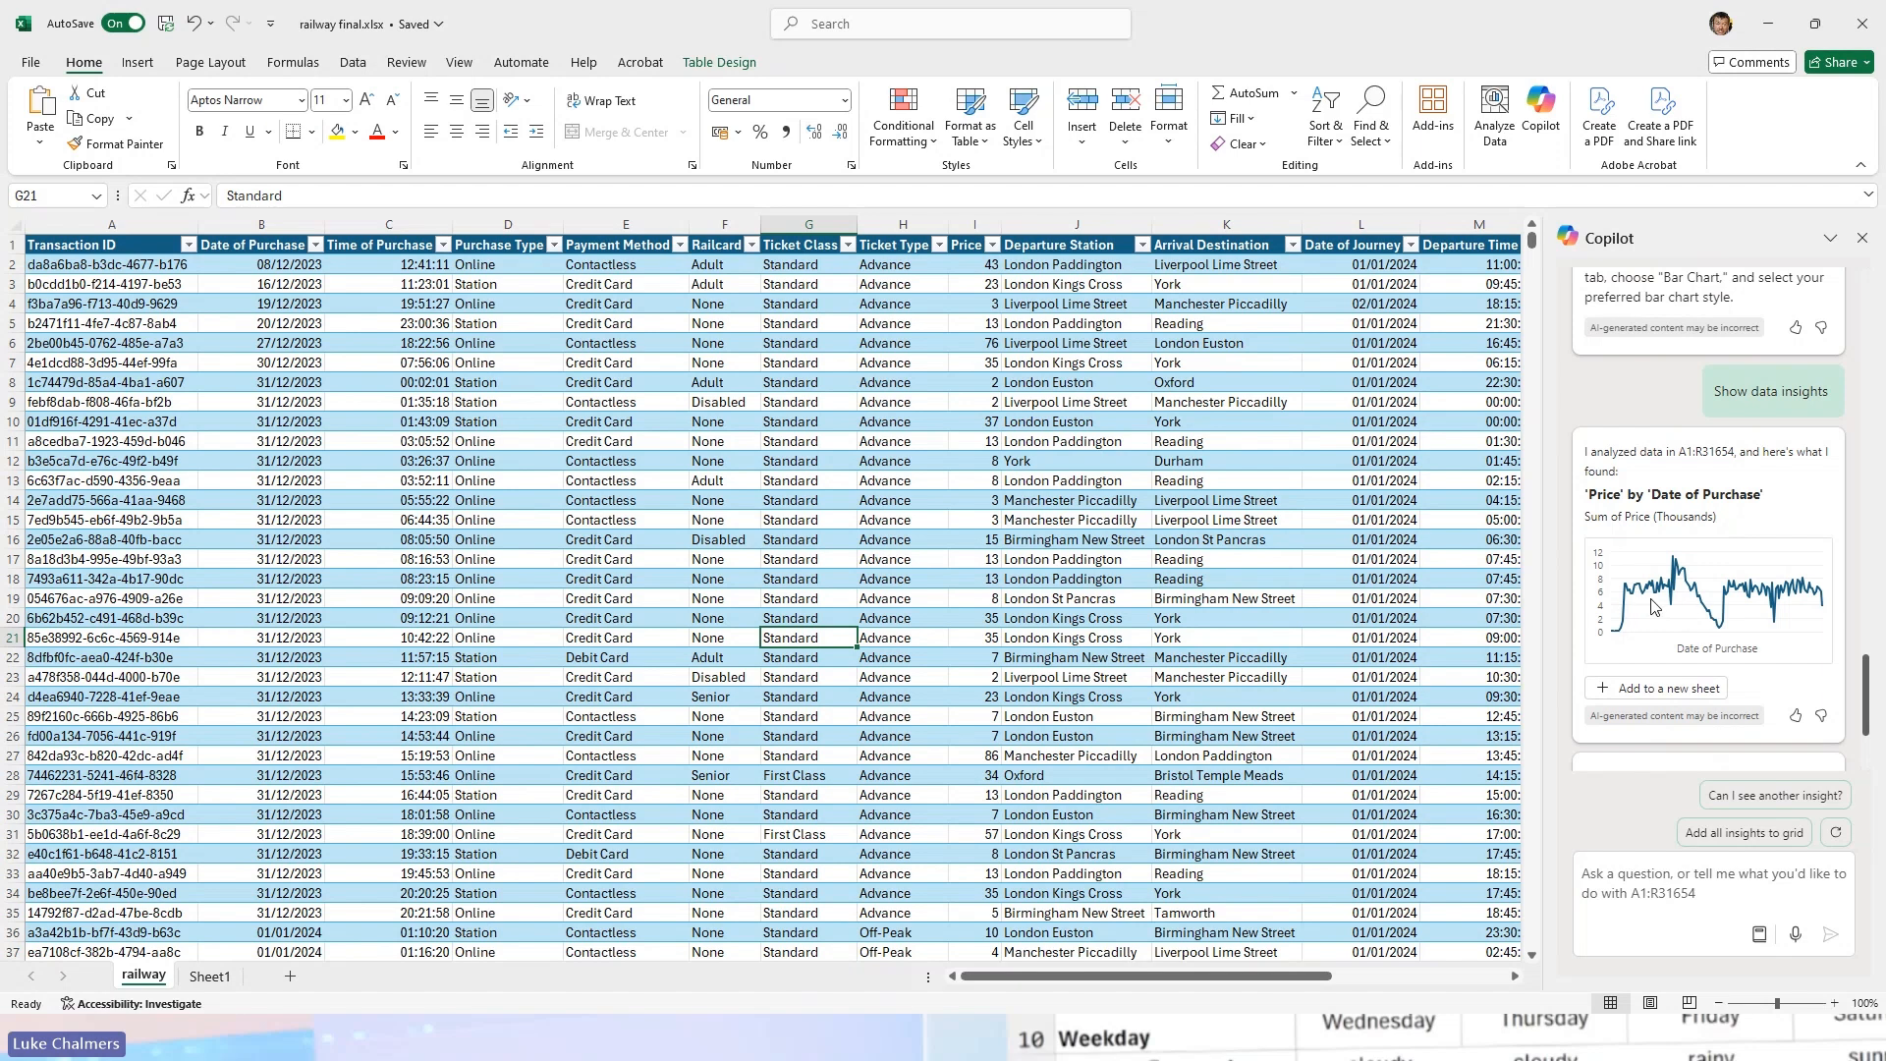
pyautogui.scroll(-2, 1670, 658)
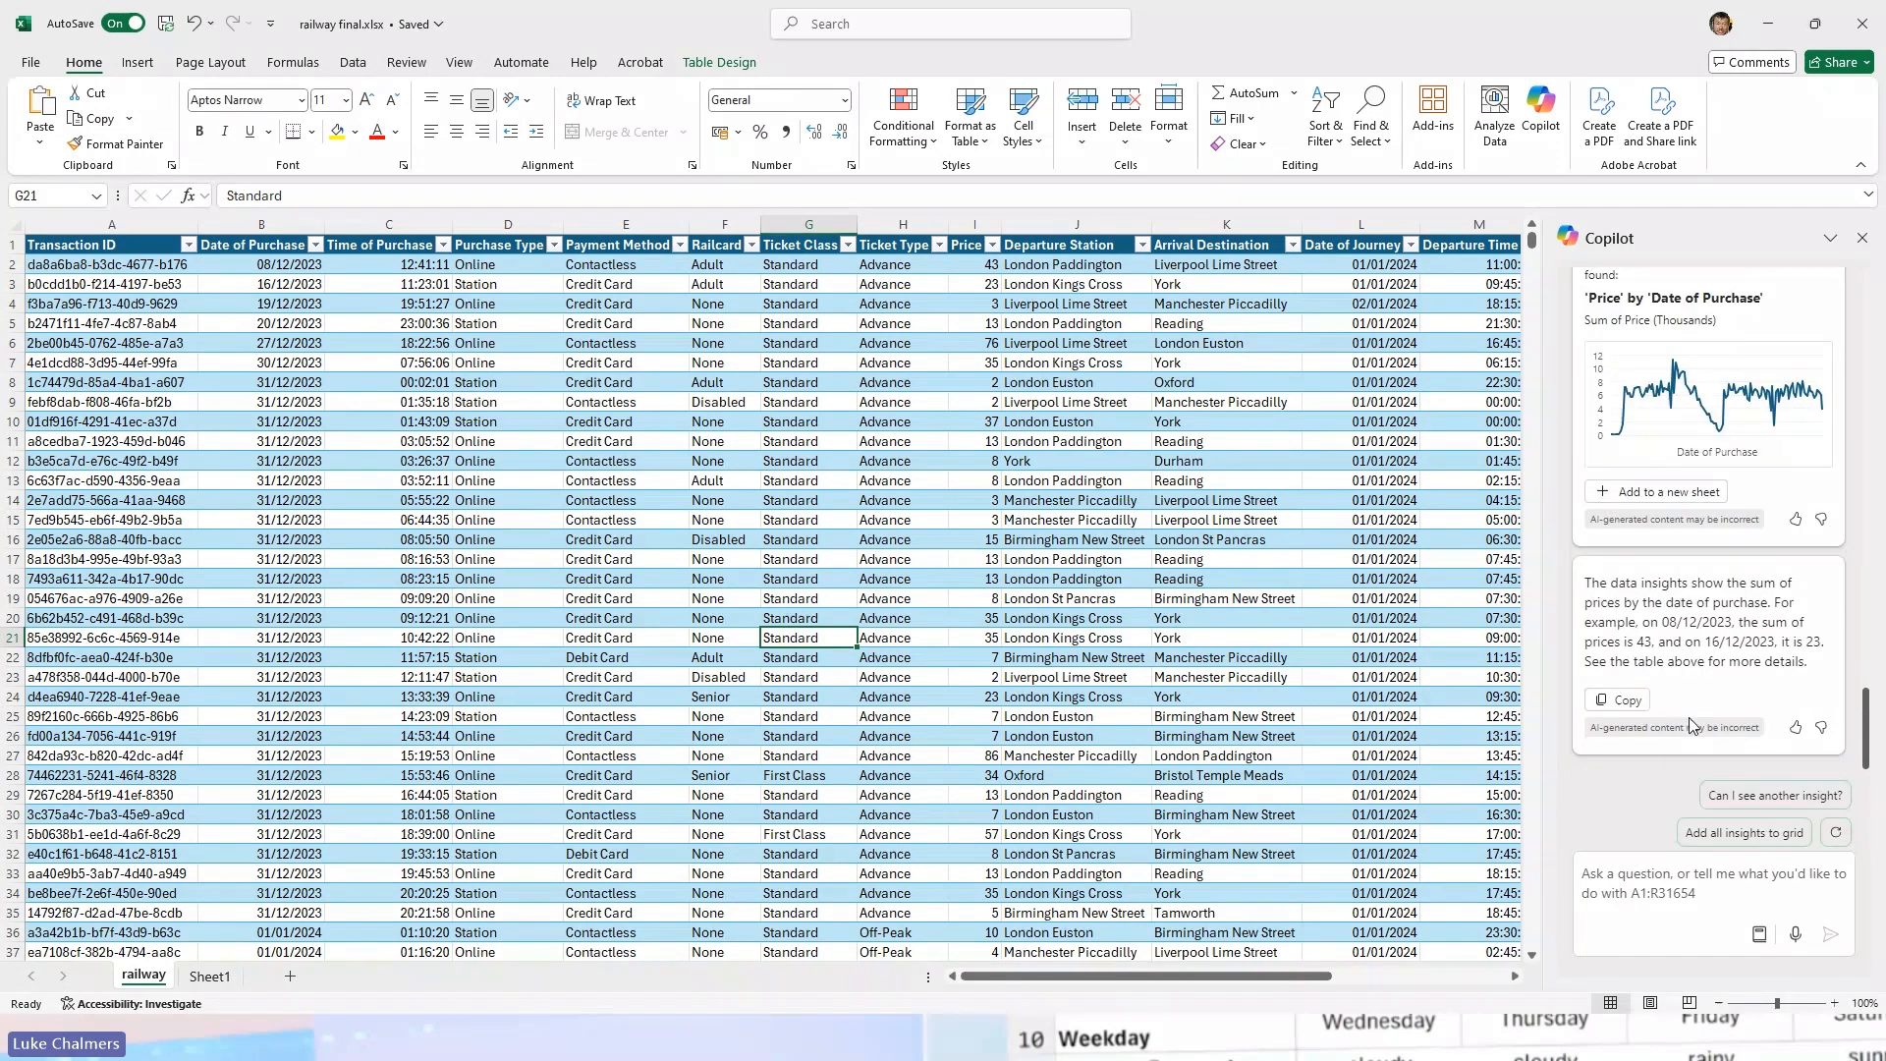
pyautogui.click(1730, 835)
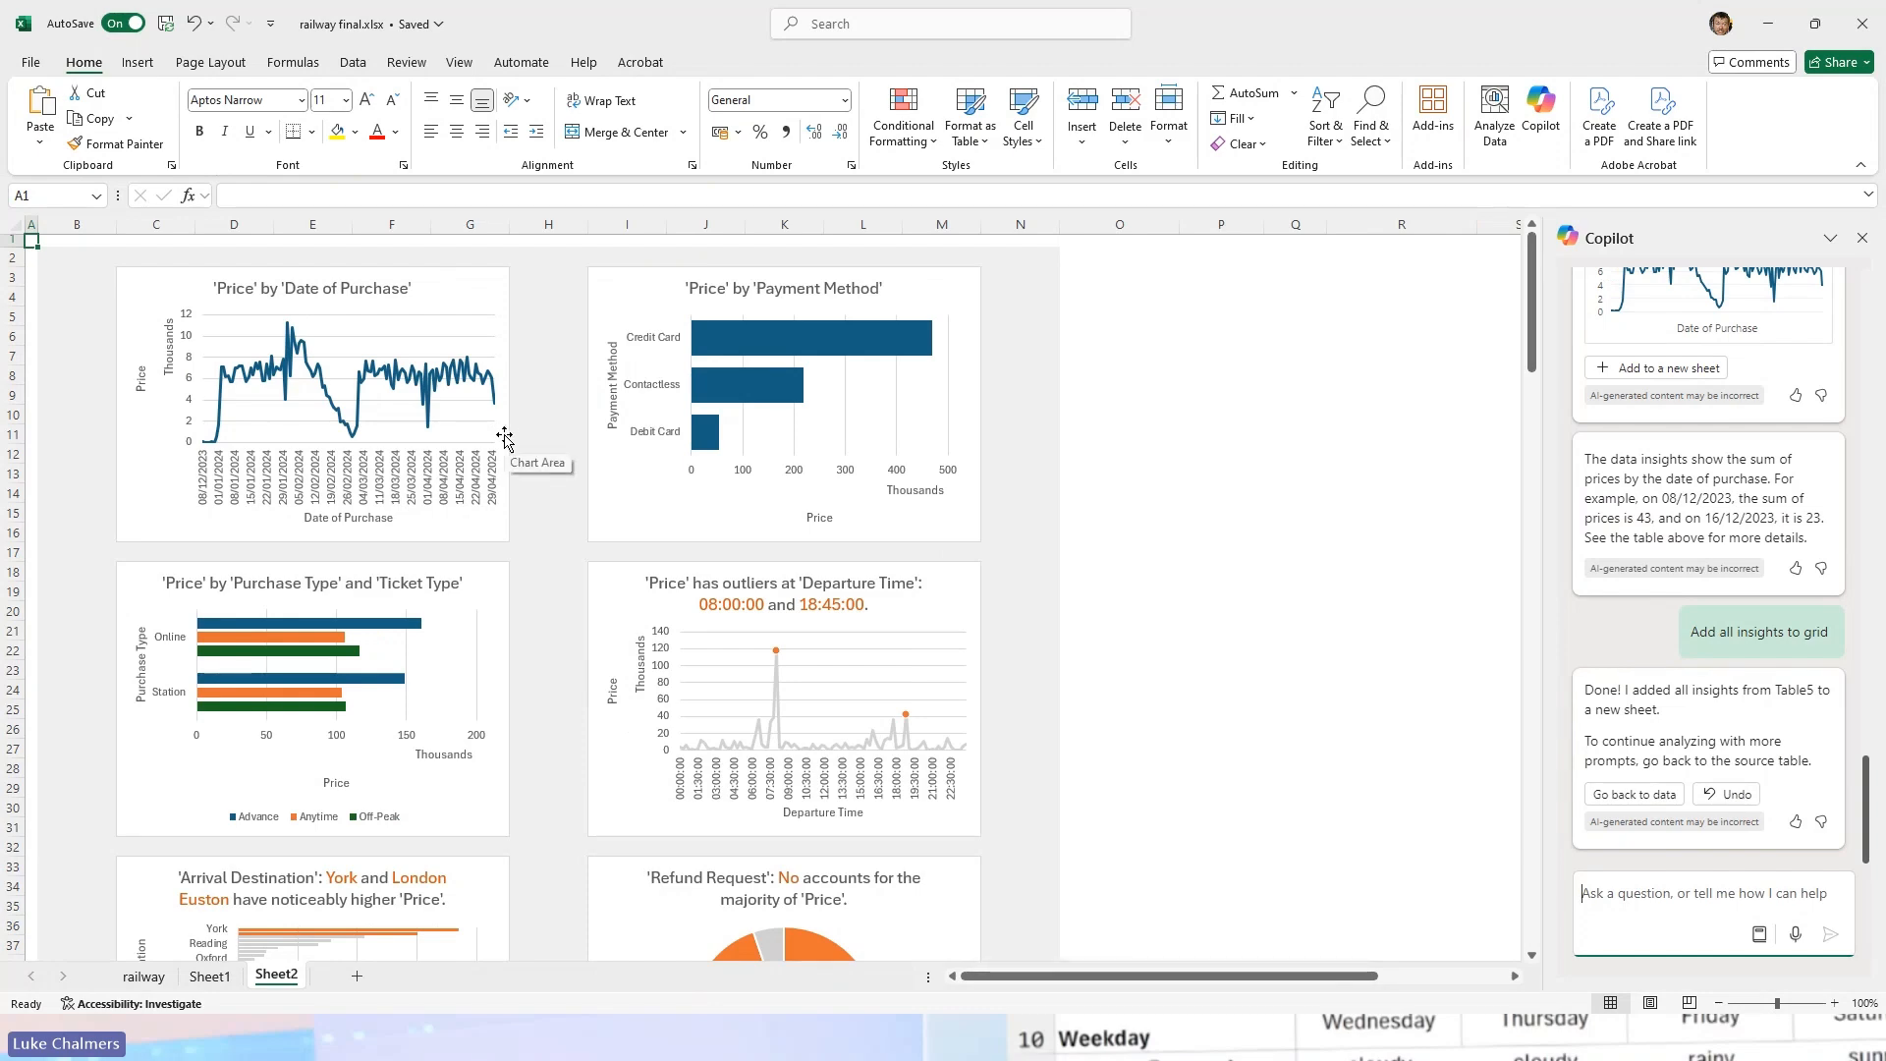
# Step: Examine the insight charts on Sheet2 and the PivotTable sources below them
pyautogui.scroll(-3, 504, 437)
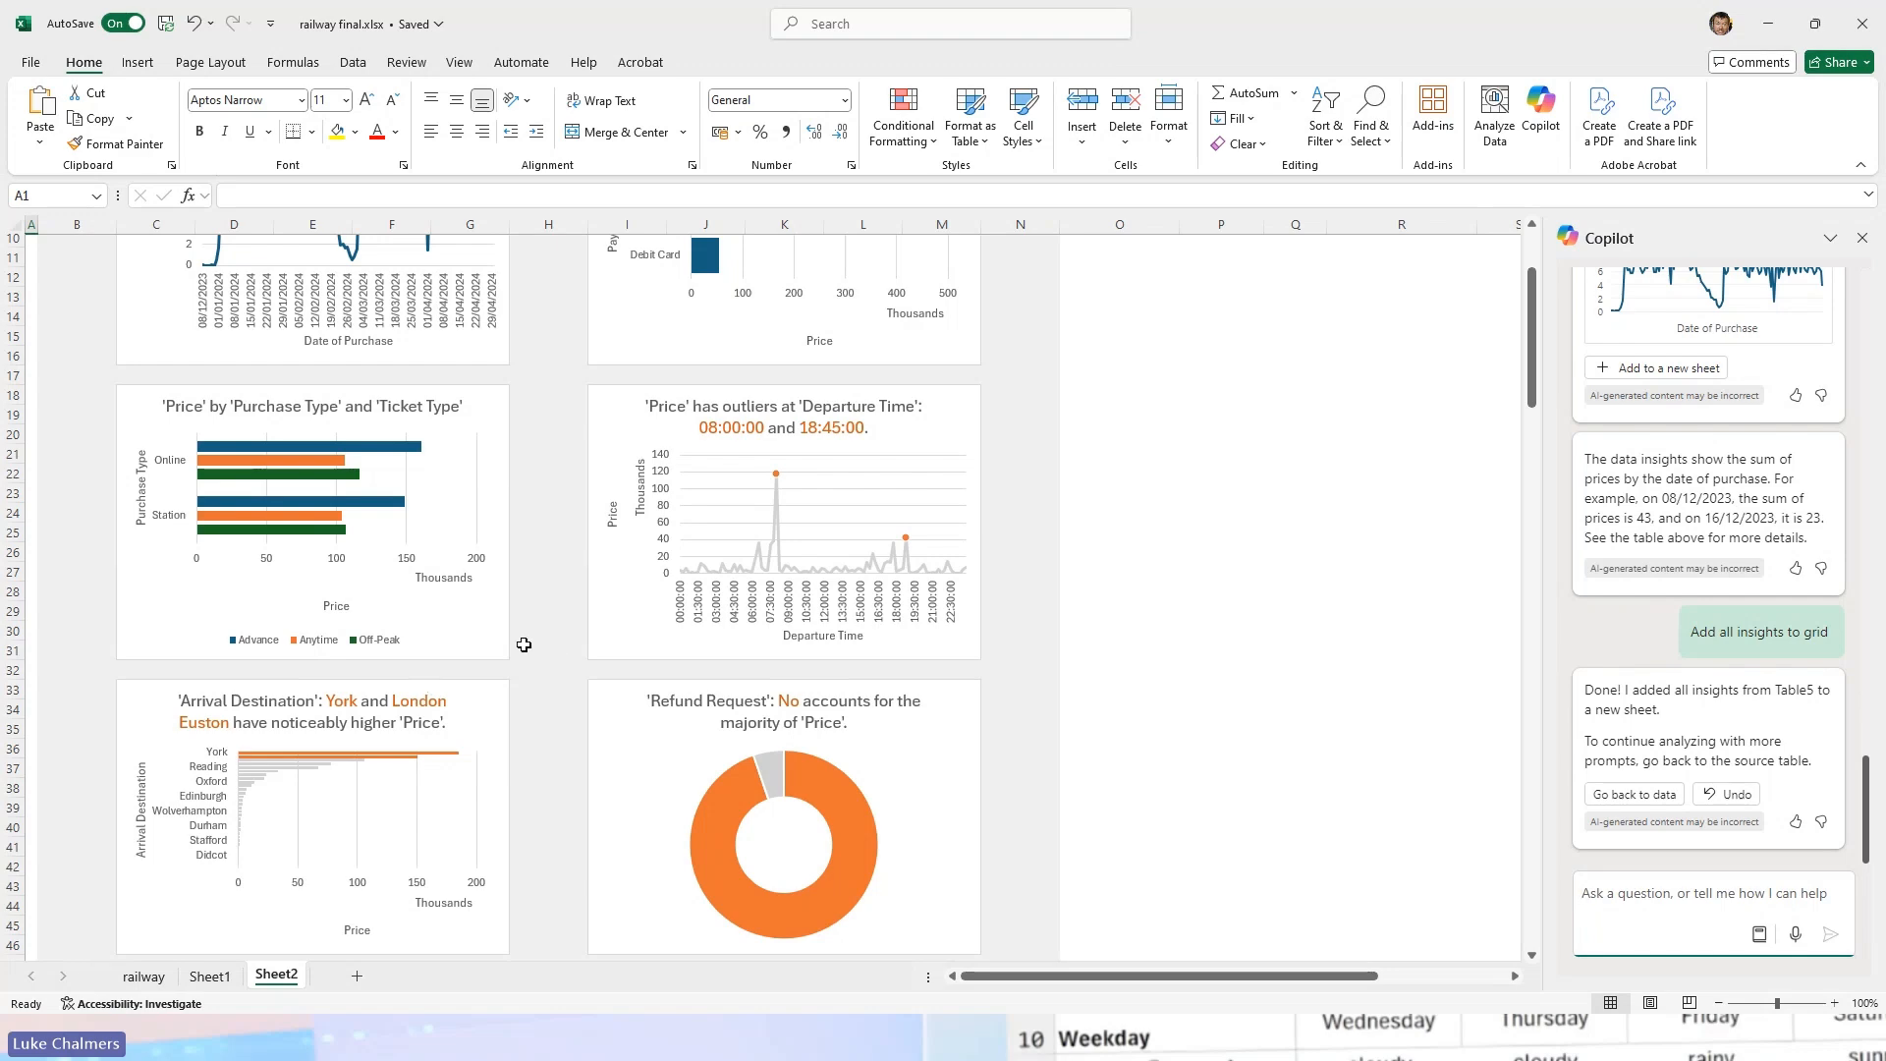
pyautogui.scroll(-7, 524, 645)
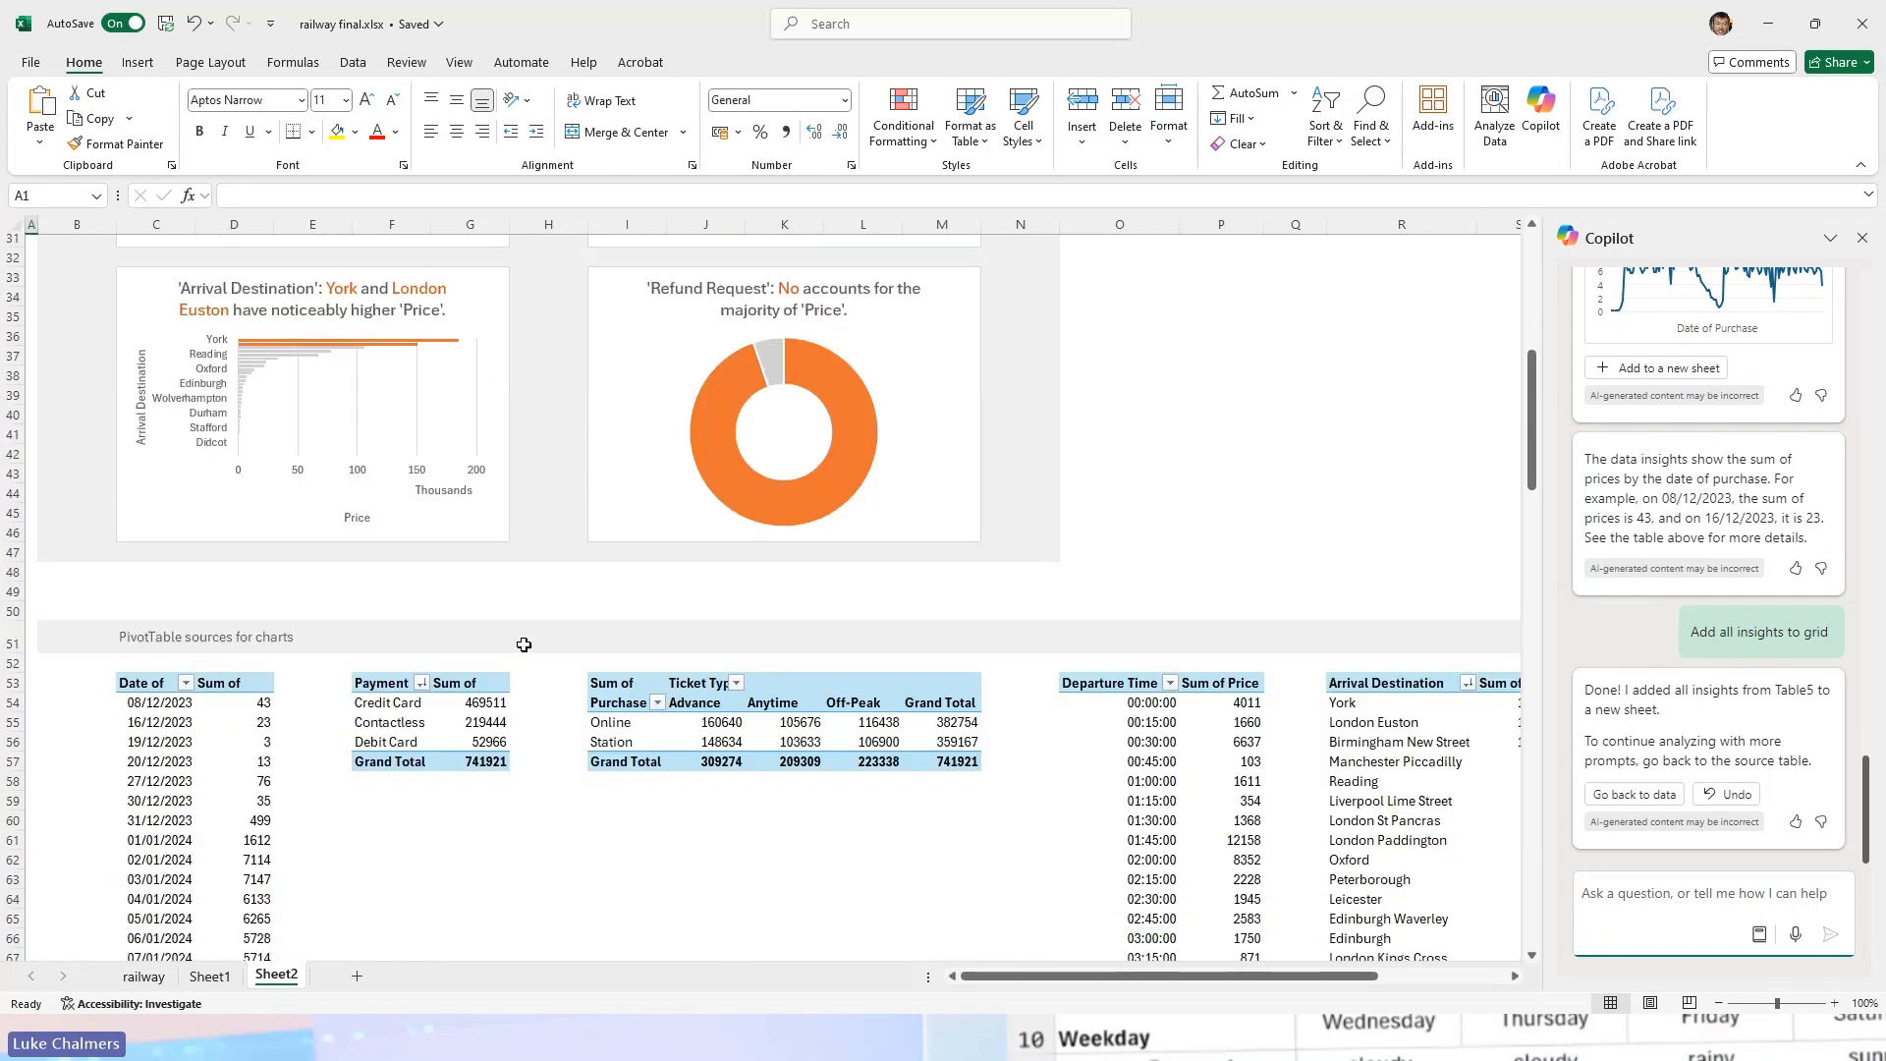
pyautogui.scroll(-2, 523, 645)
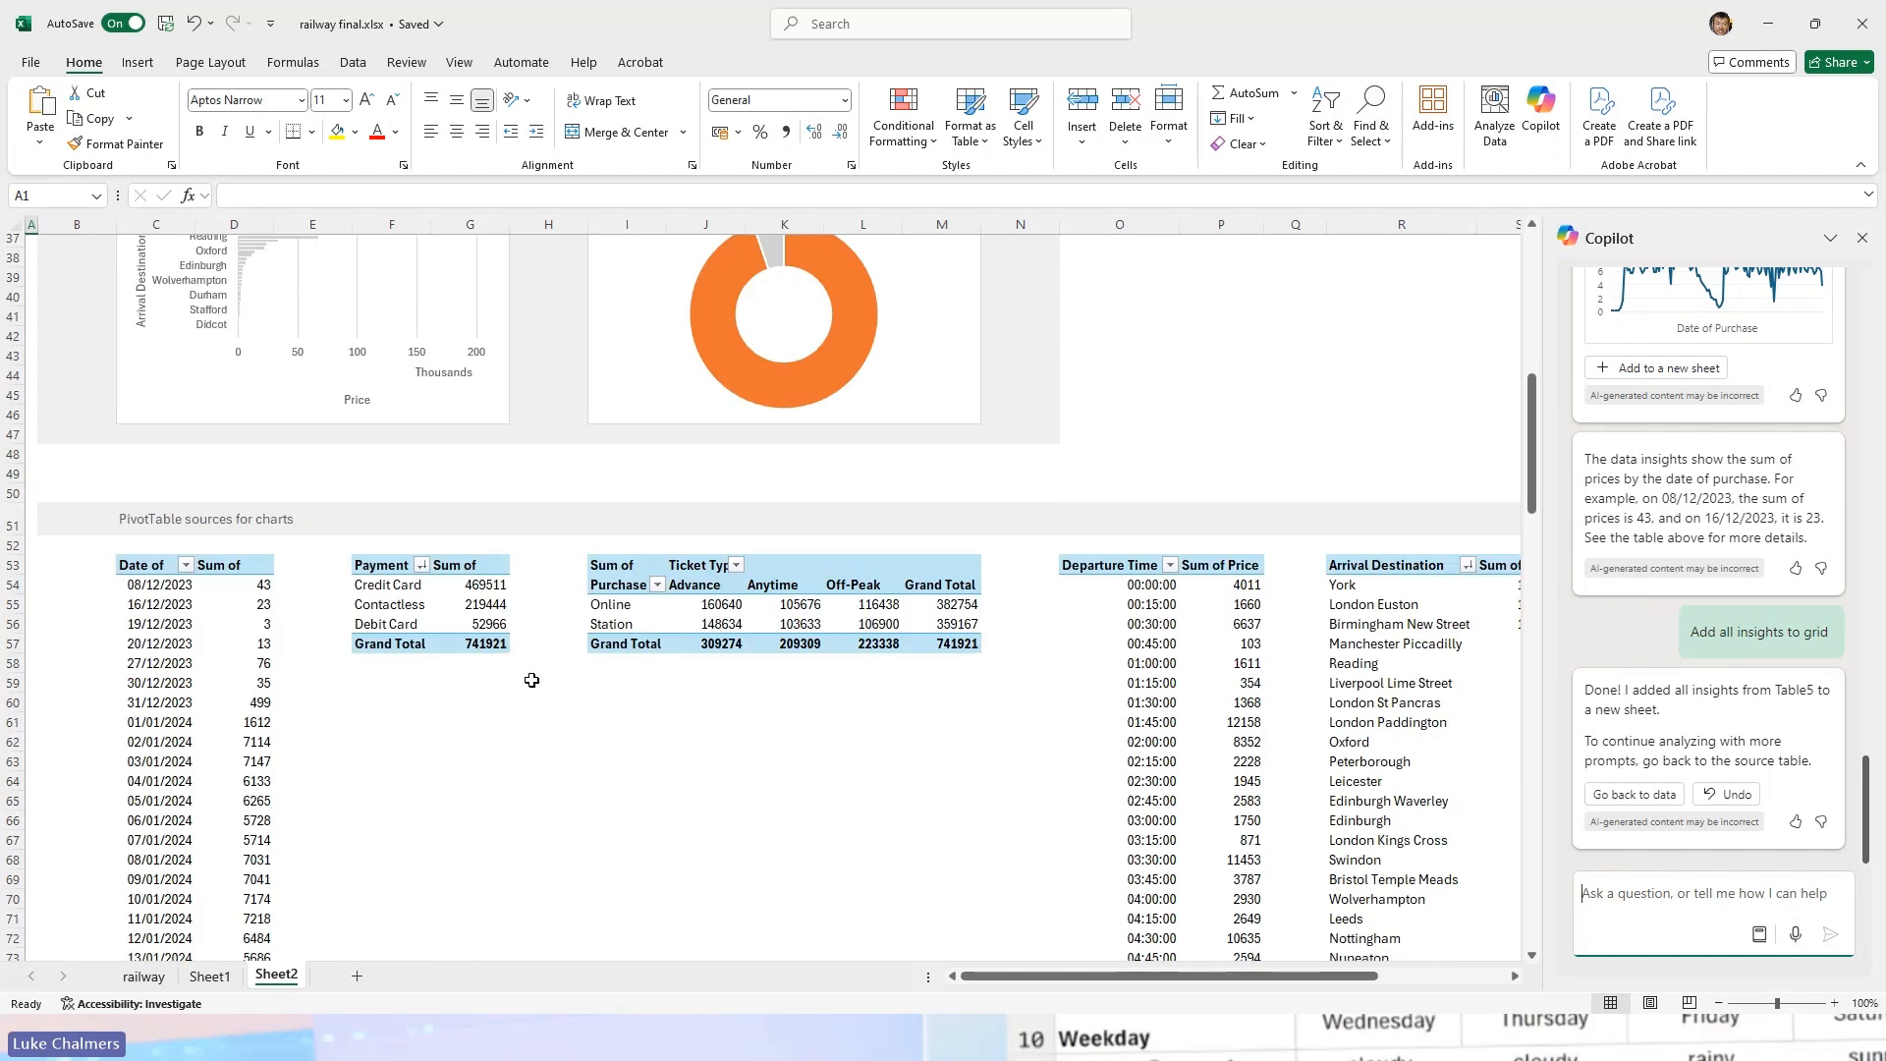
pyautogui.scroll(12, 526, 677)
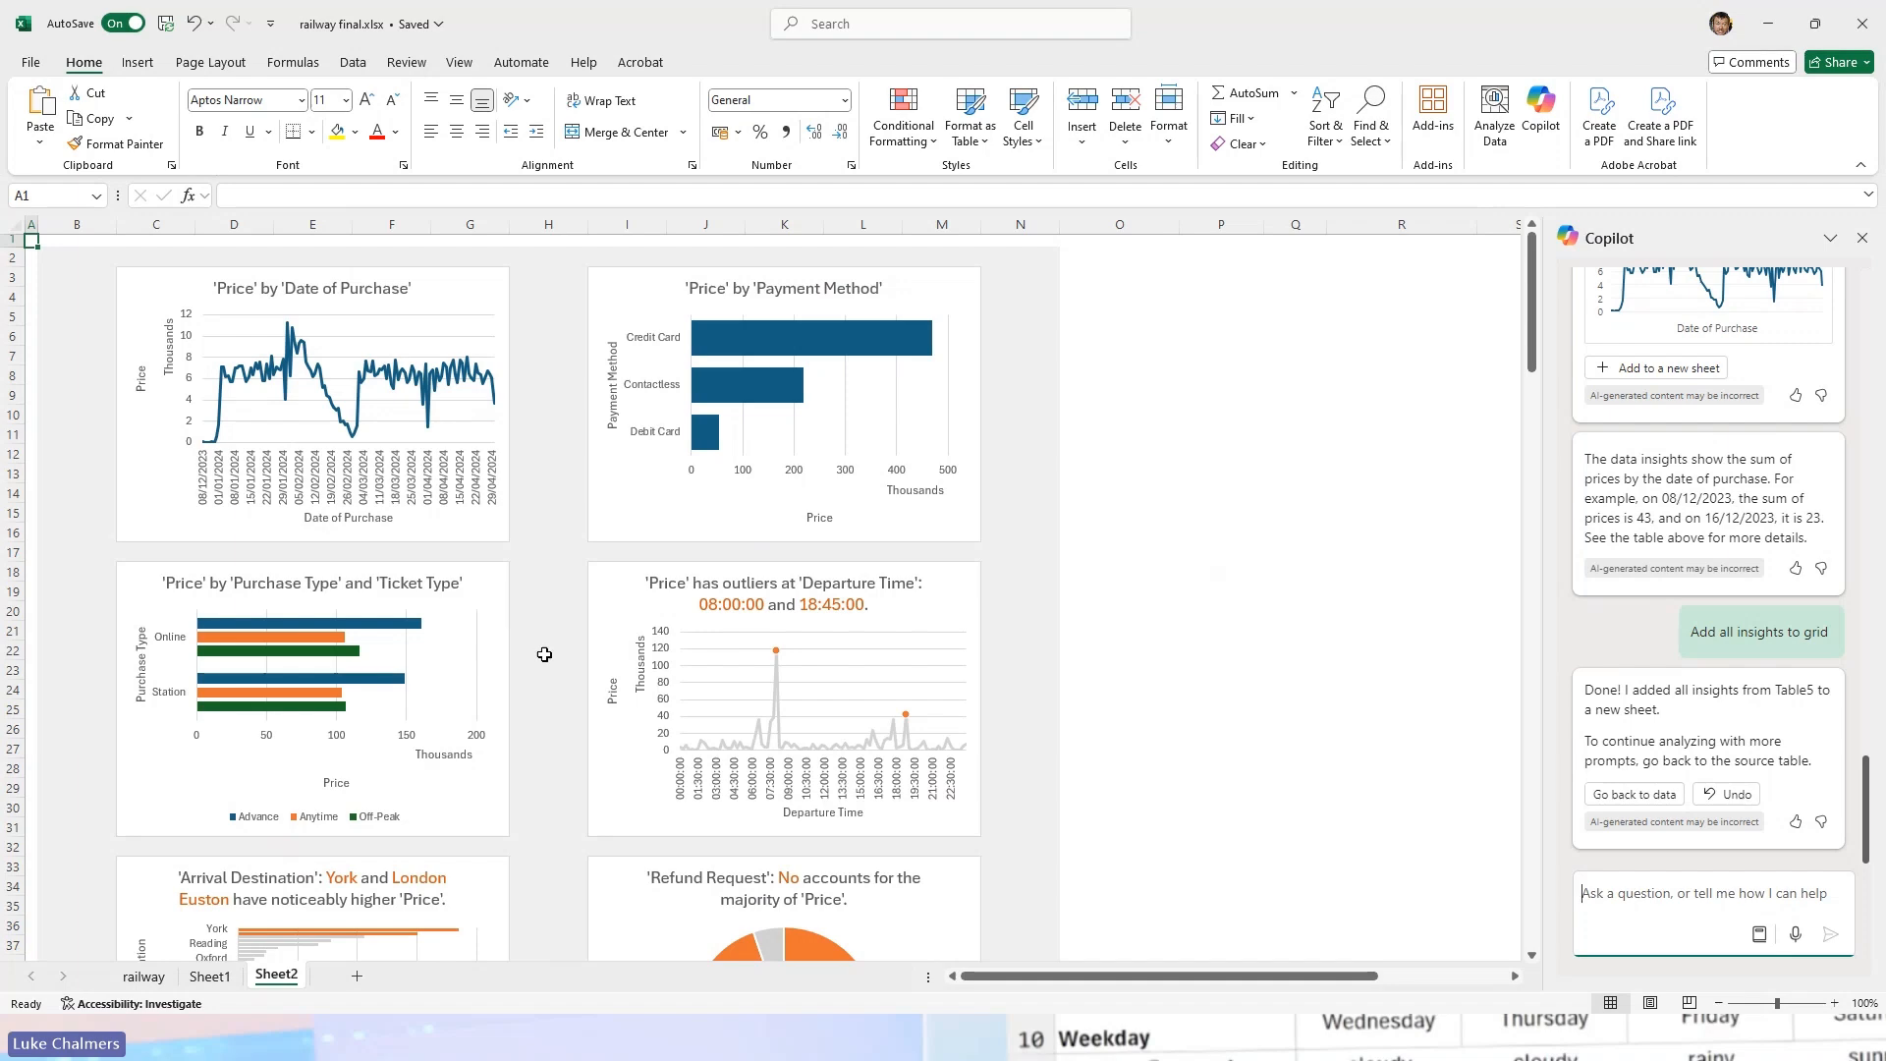
pyautogui.scroll(-2, 545, 654)
pyautogui.scroll(-20, 547, 654)
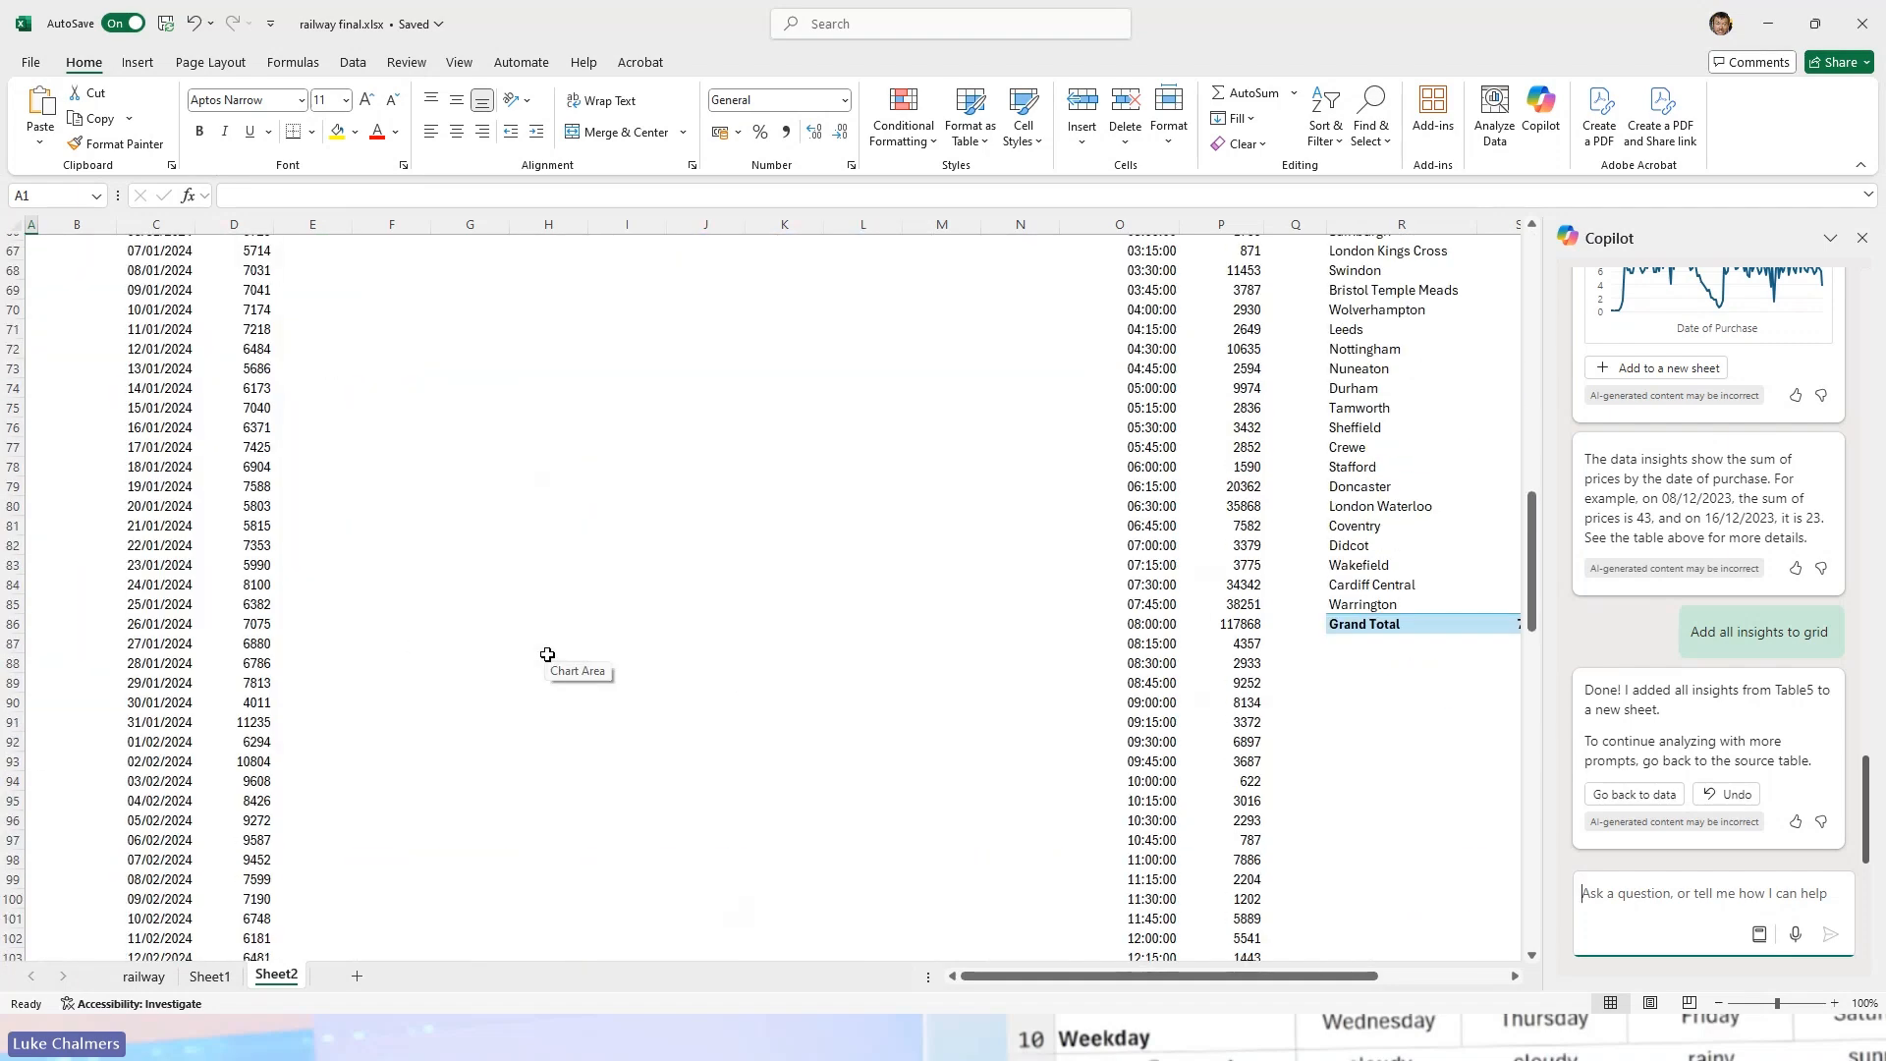
pyautogui.scroll(20, 547, 654)
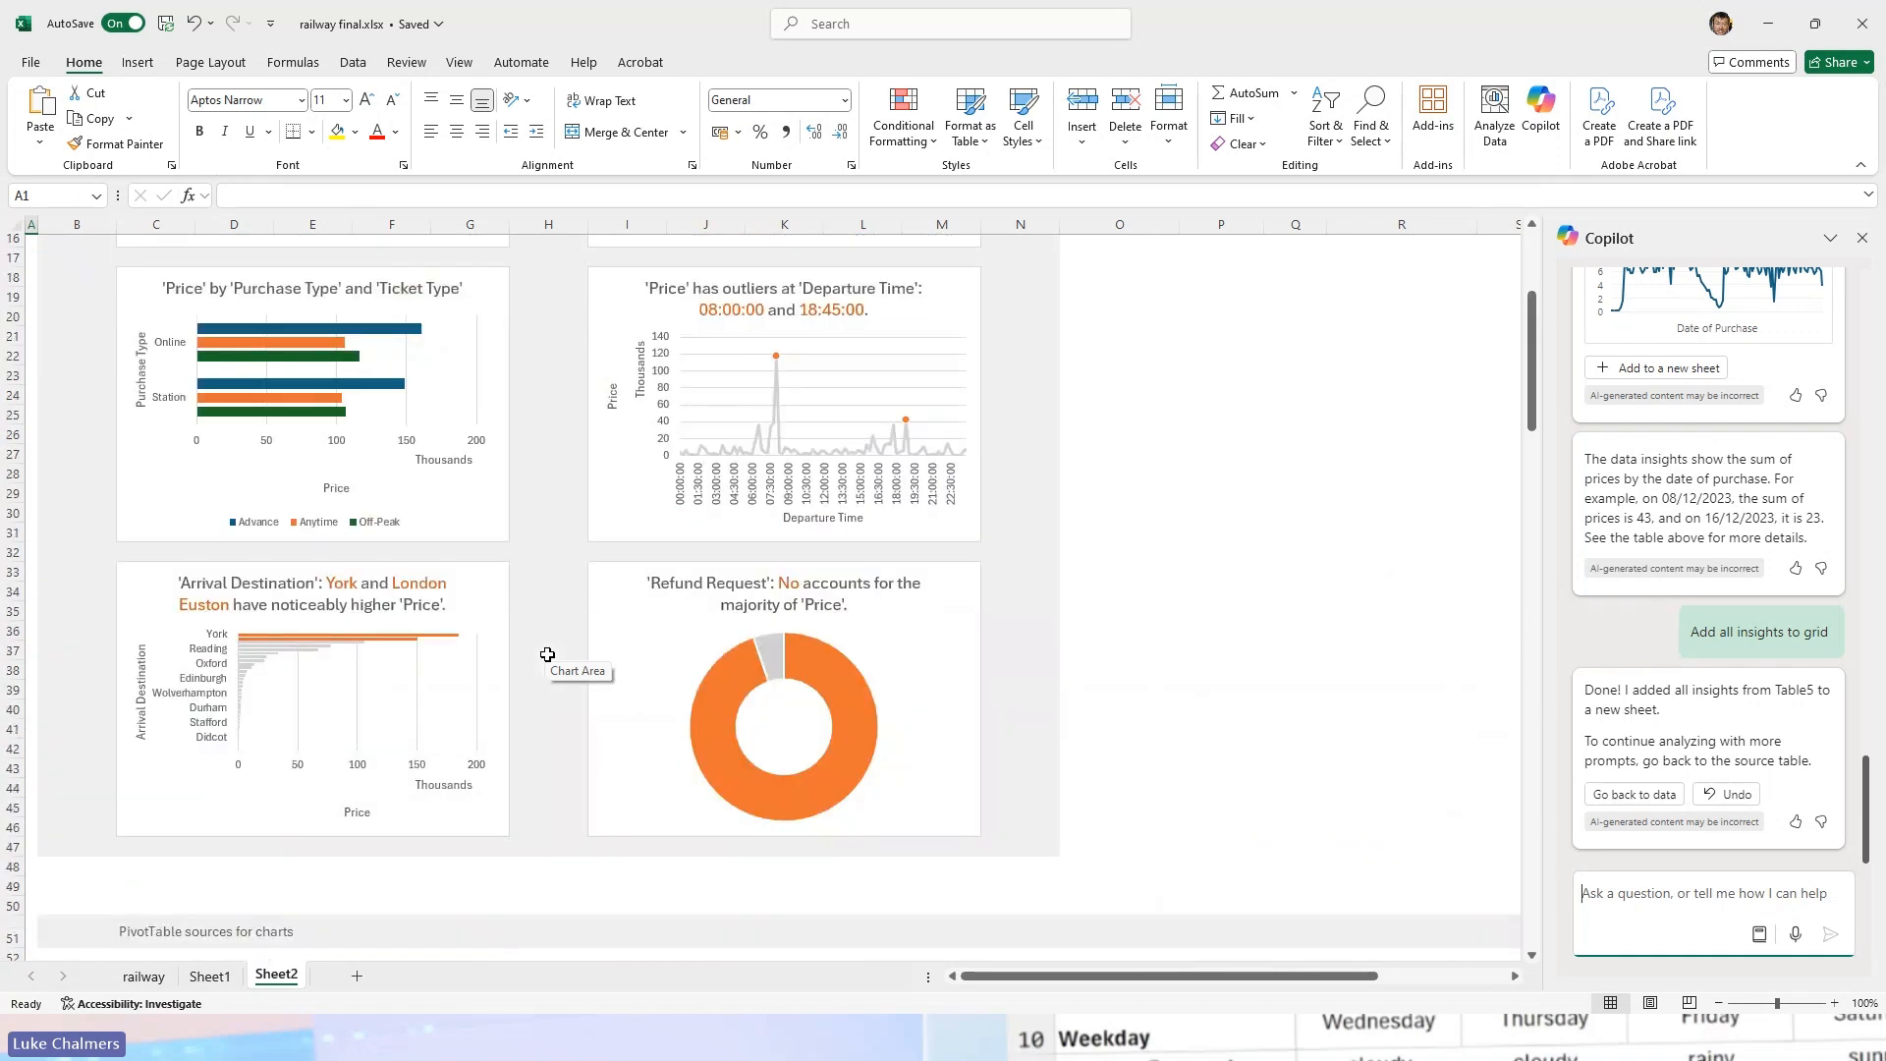
pyautogui.scroll(5, 547, 654)
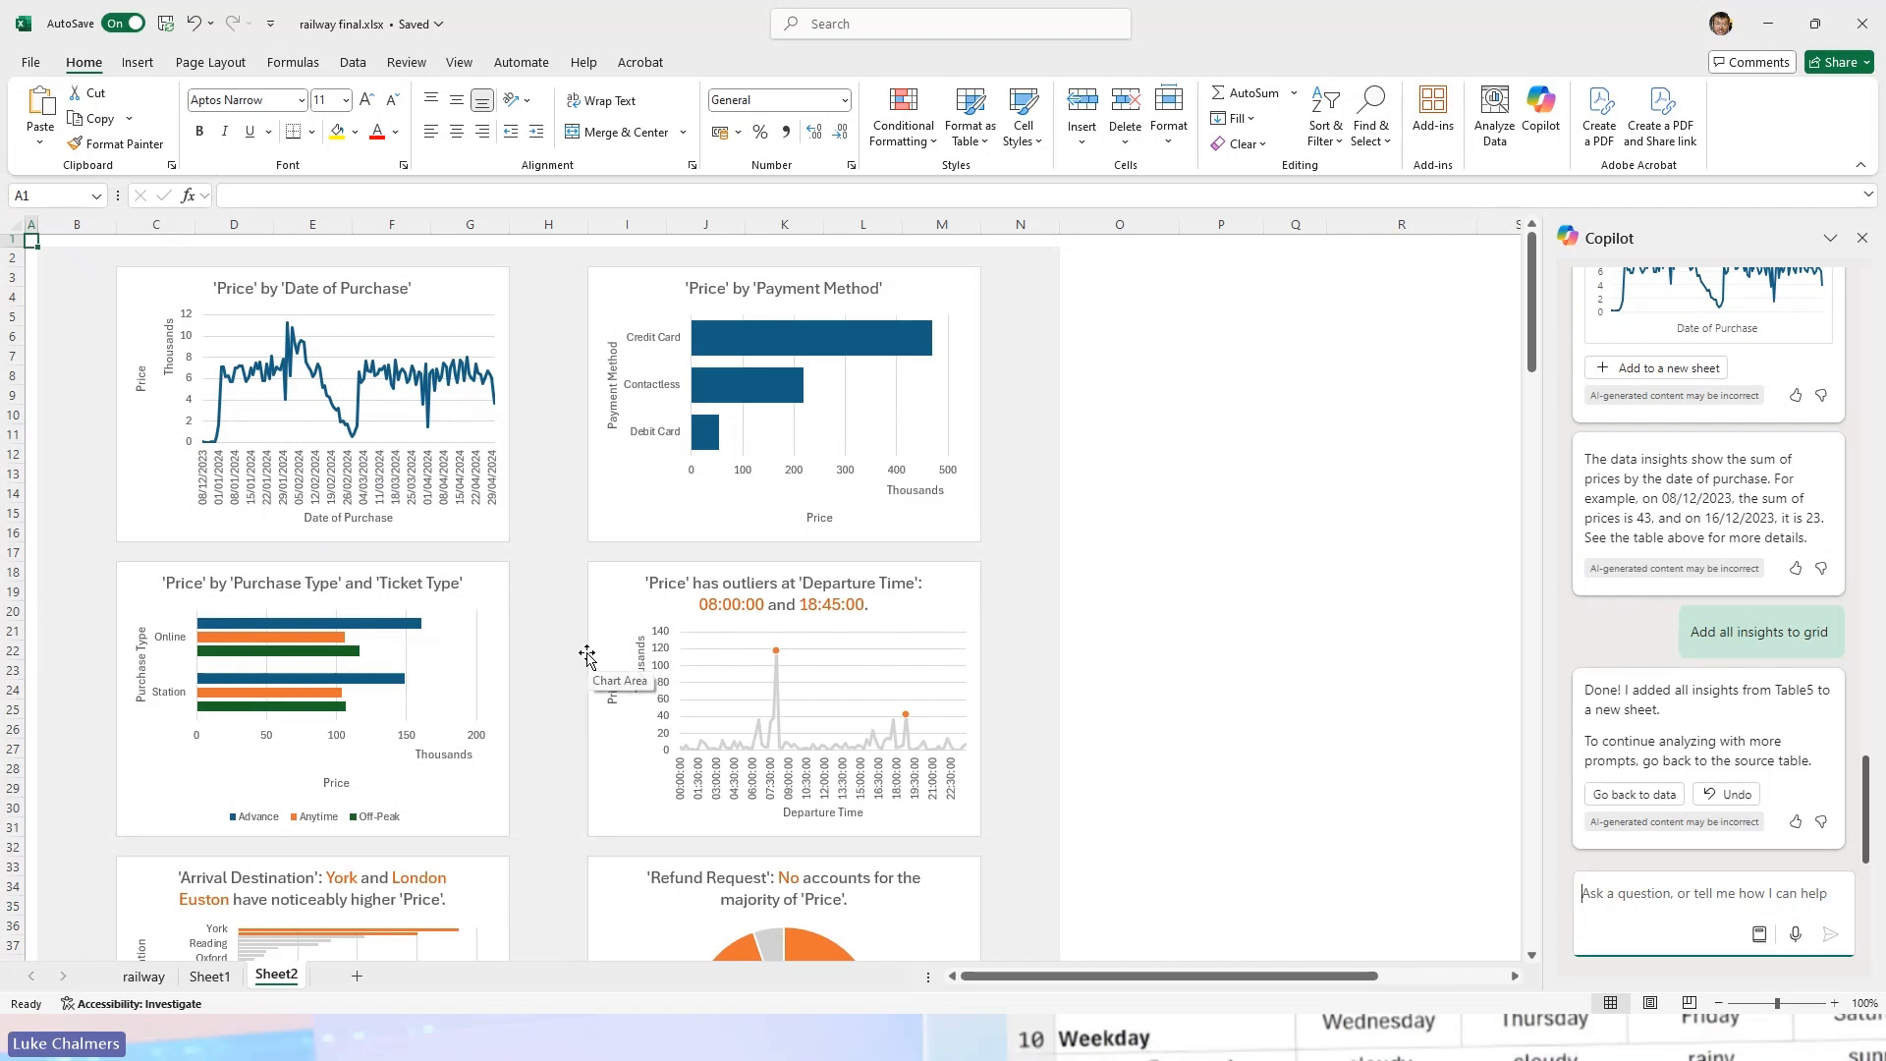
# Step: Ask Copilot on the railway sheet "Can you tell me what the top 10 most popular routes are?" and add the resulting table to a new sheet
pyautogui.click(145, 975)
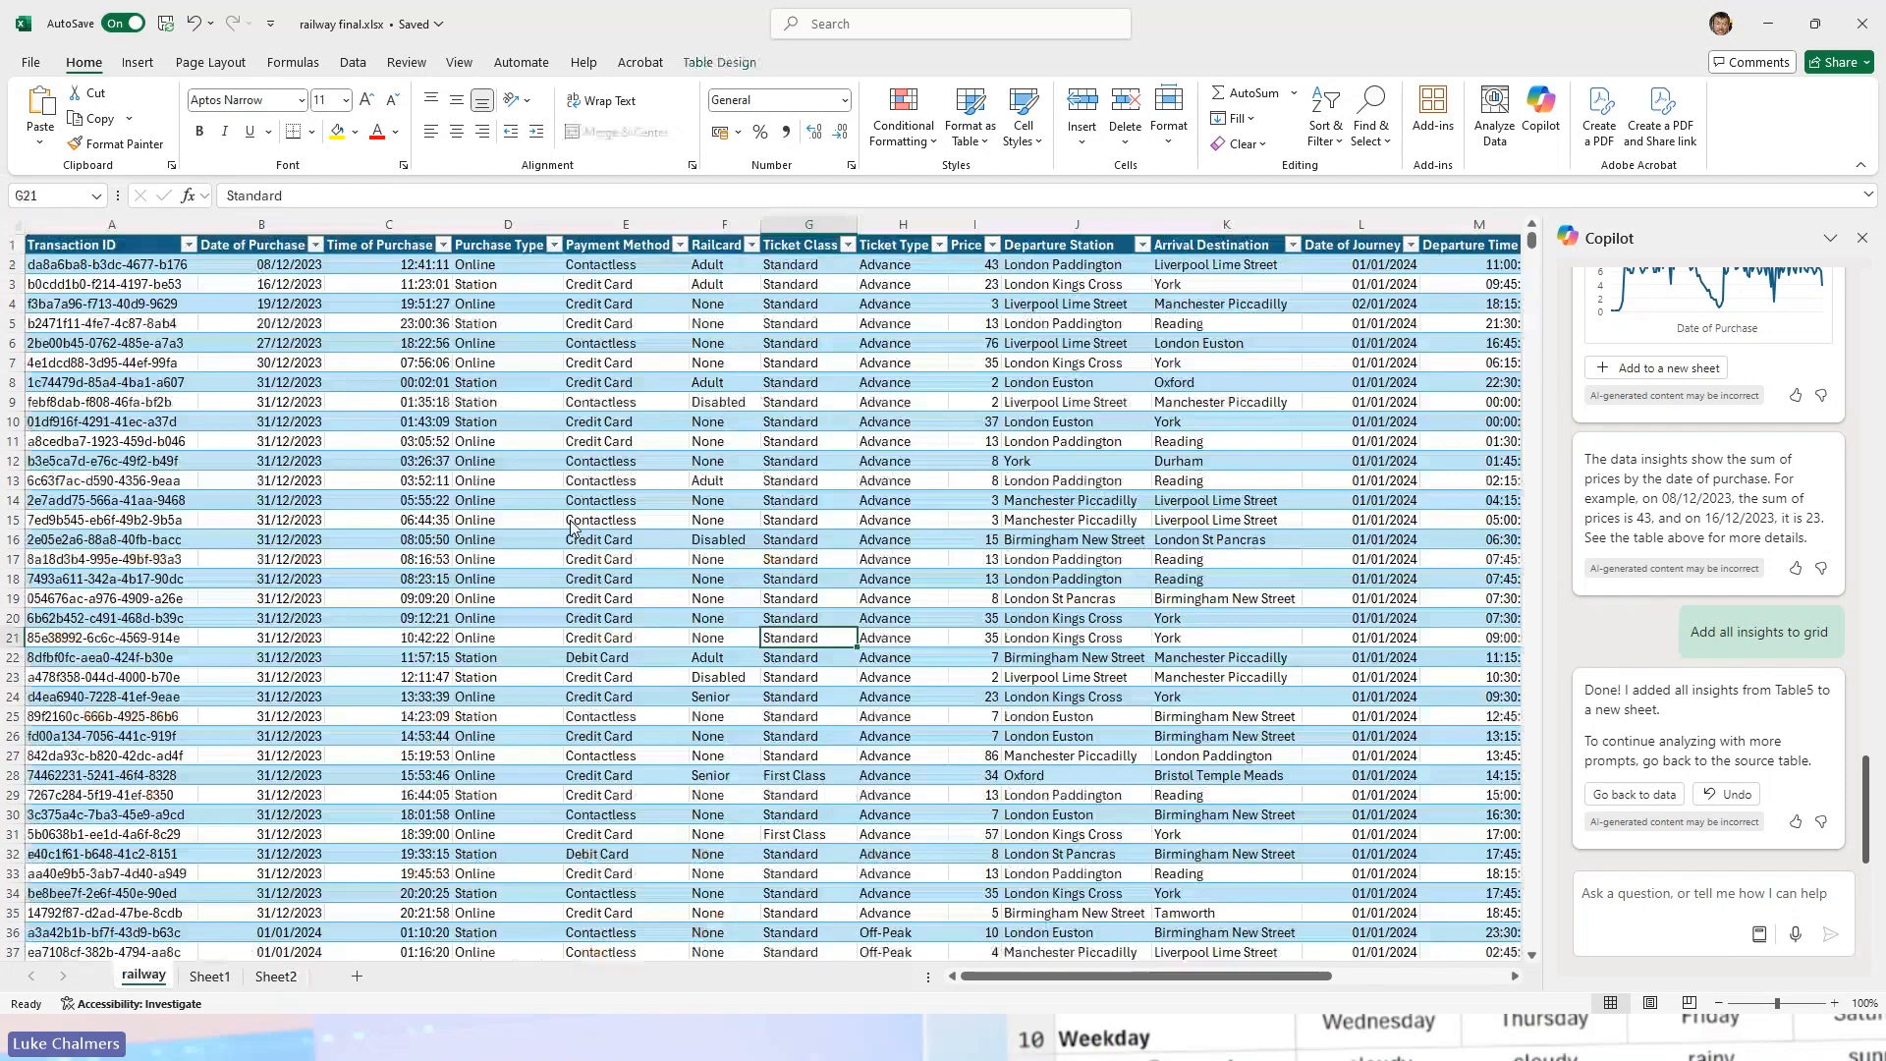
pyautogui.click(573, 526)
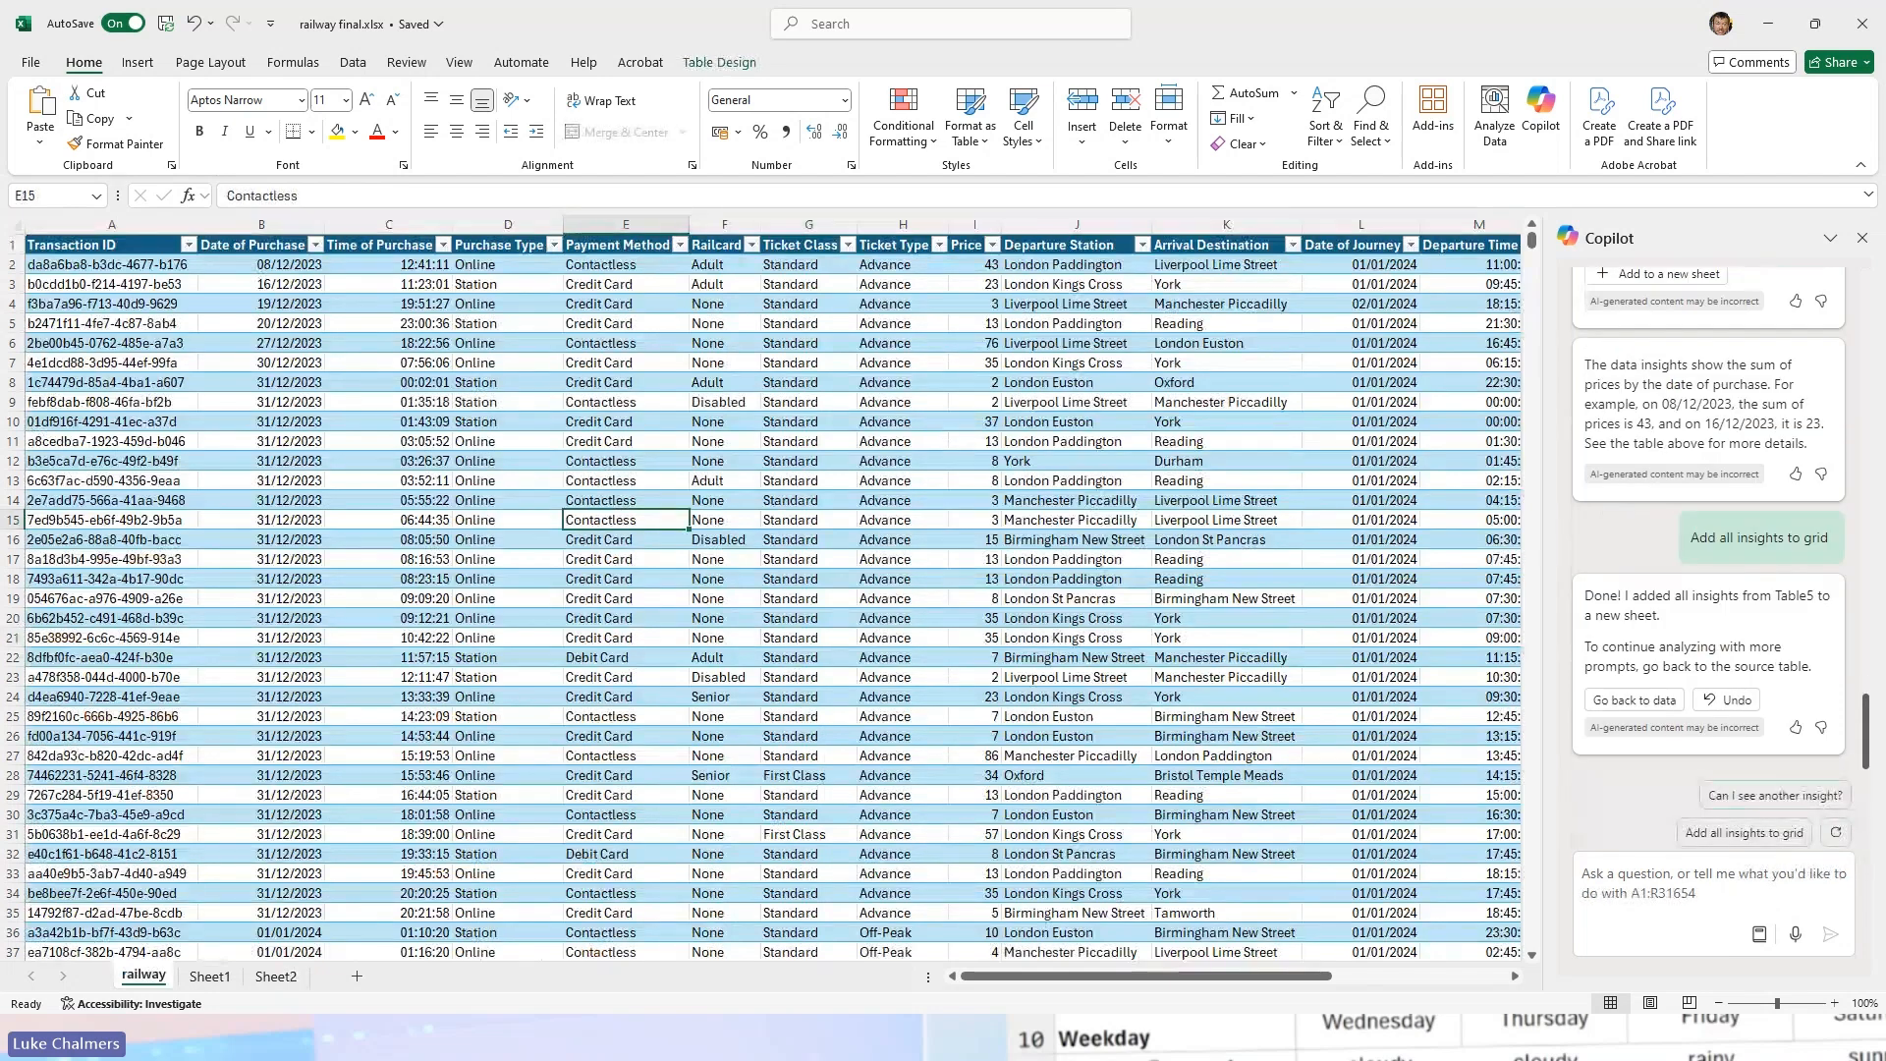
pyautogui.hotkey('alt', 'Tab')
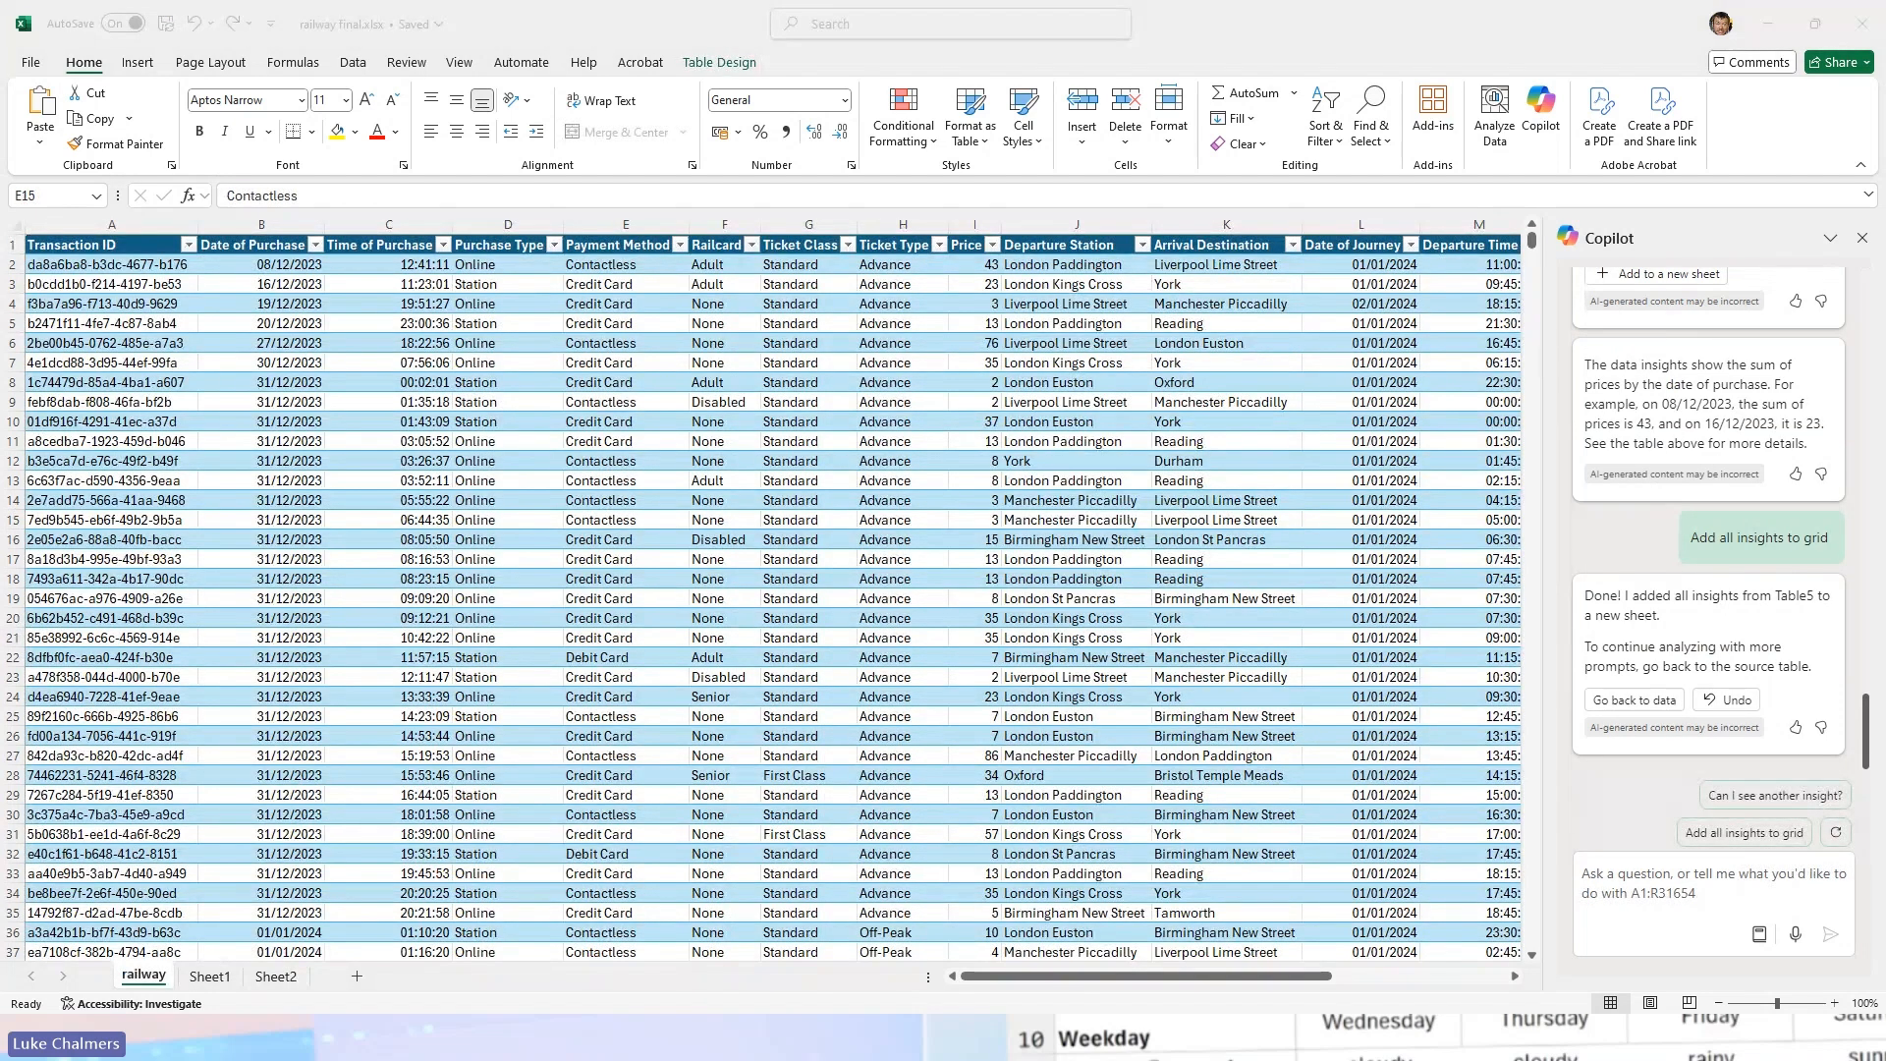
pyautogui.click(1625, 893)
pyautogui.write('Can you tell me what the top 10 most popular routes are?')
pyautogui.press('Return')
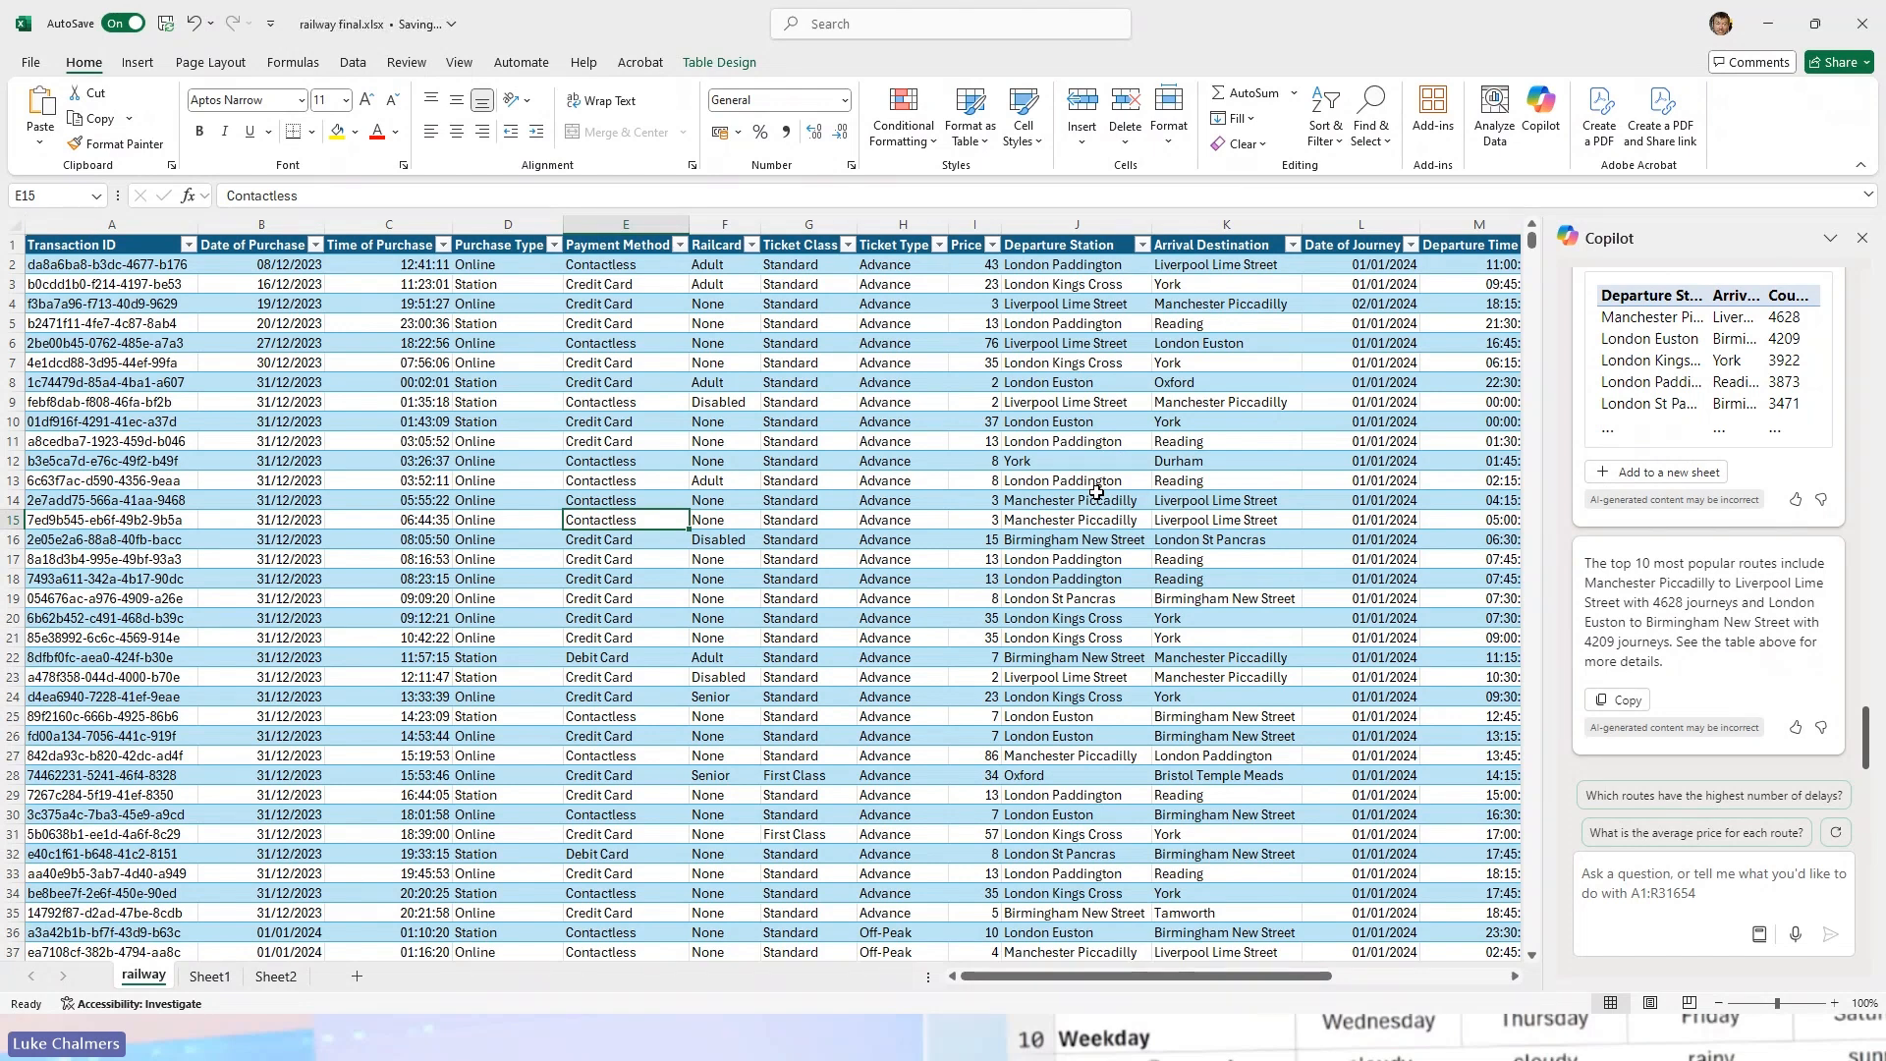
pyautogui.click(1655, 472)
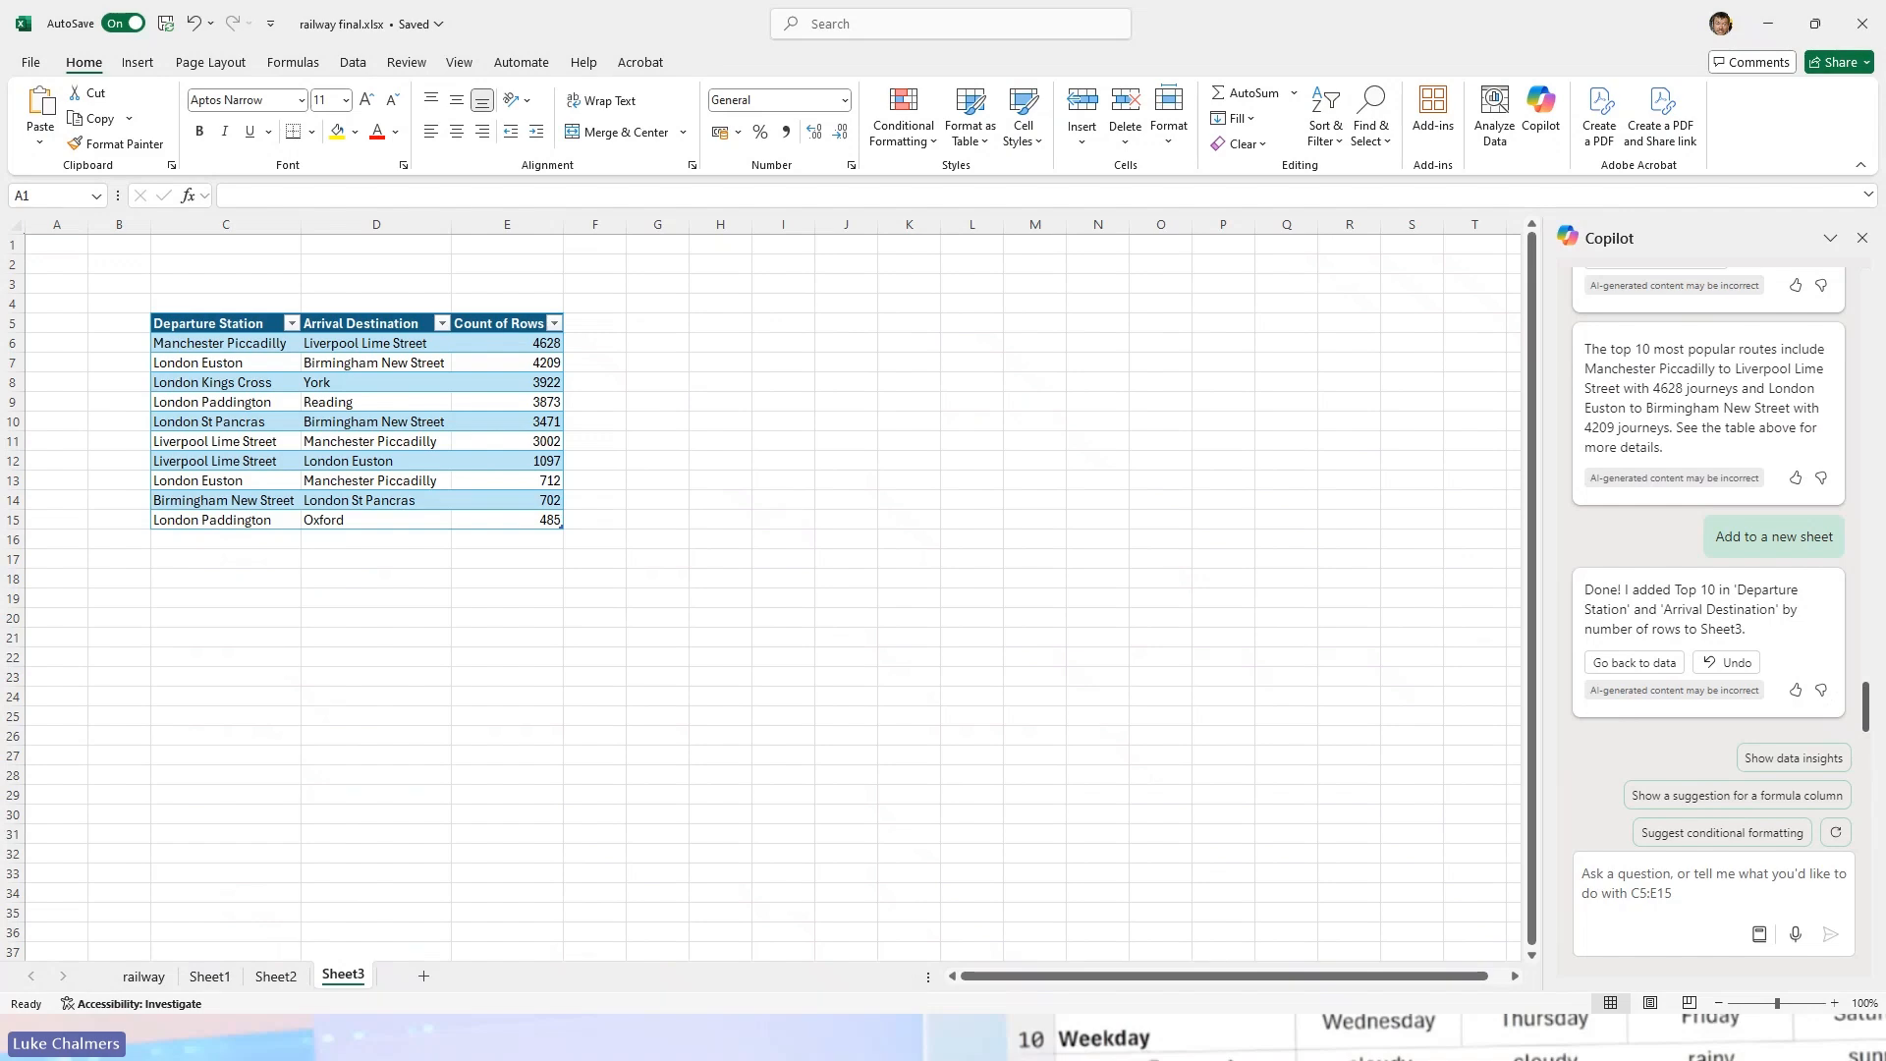
# Step: Ask Copilot for the total revenue from different ticket types and classes in the railway table and add its chart to a new sheet
pyautogui.click(141, 980)
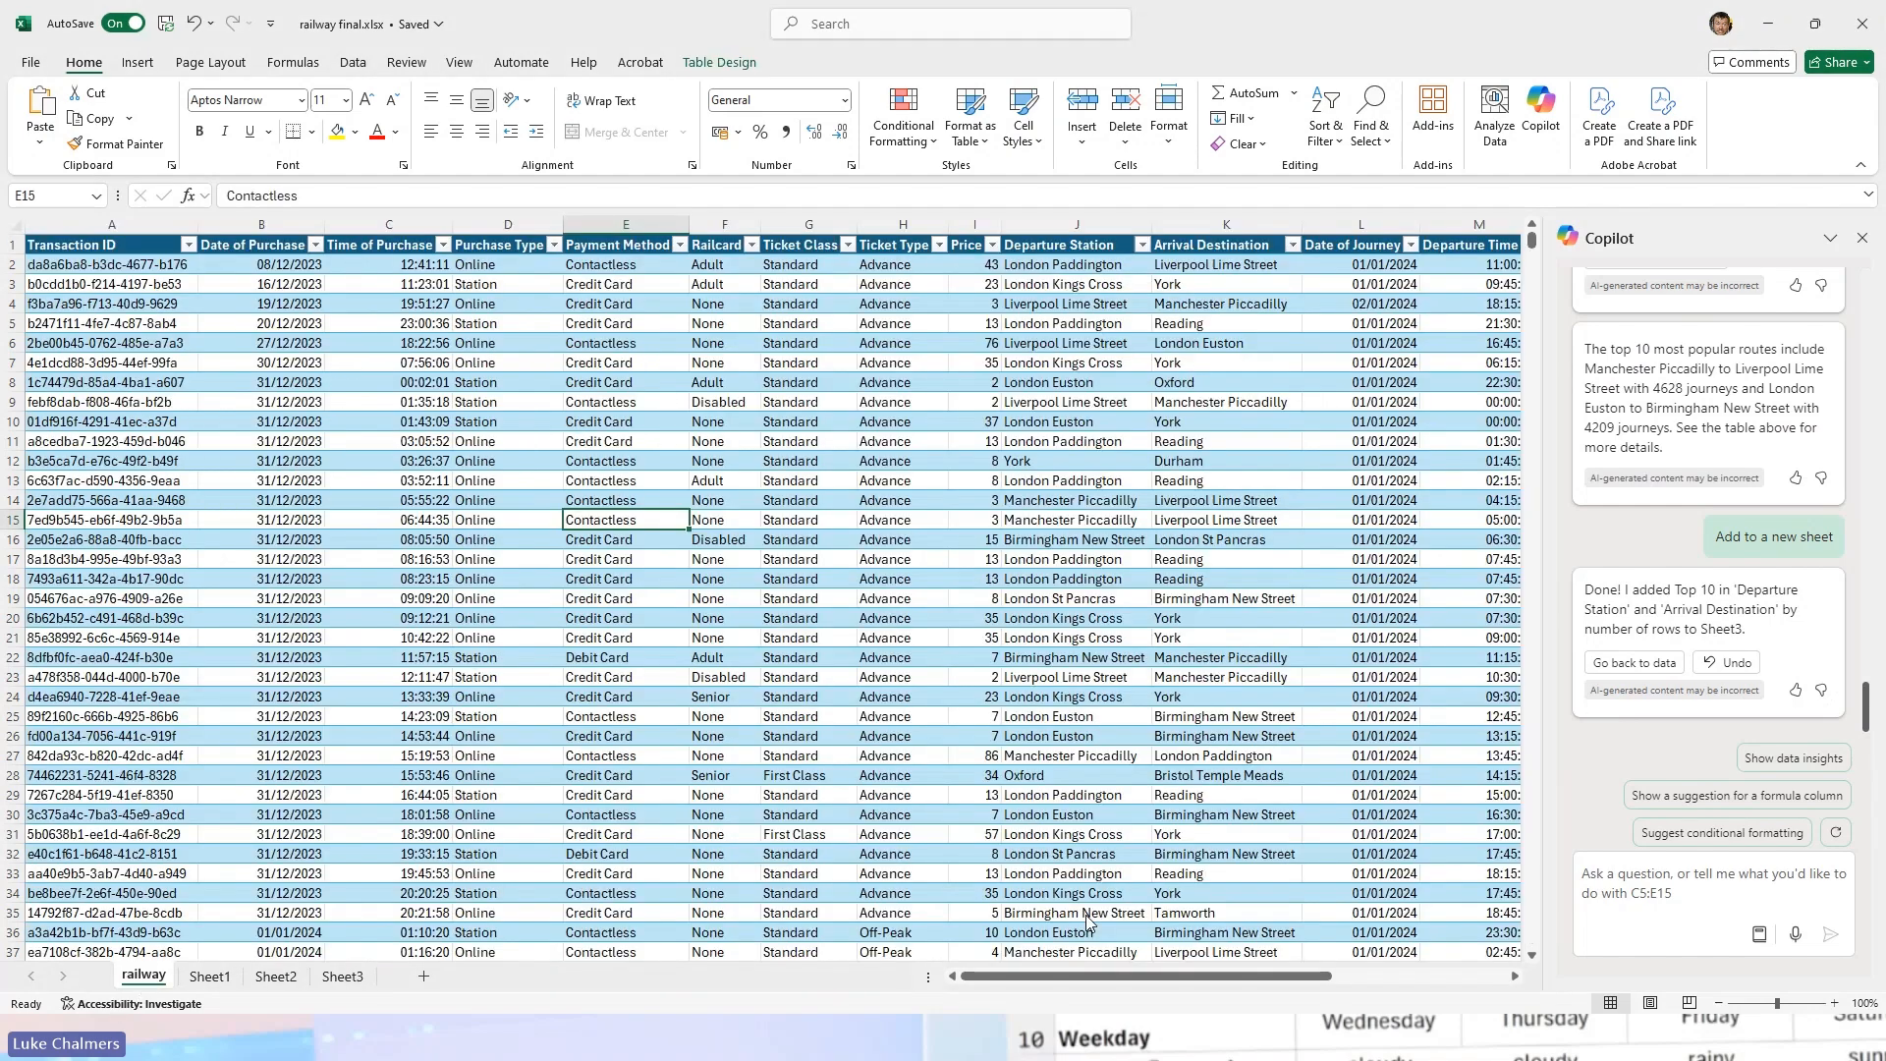
pyautogui.click(1624, 889)
pyautogui.hotkey('ctrl', 'v')
pyautogui.press('Return')
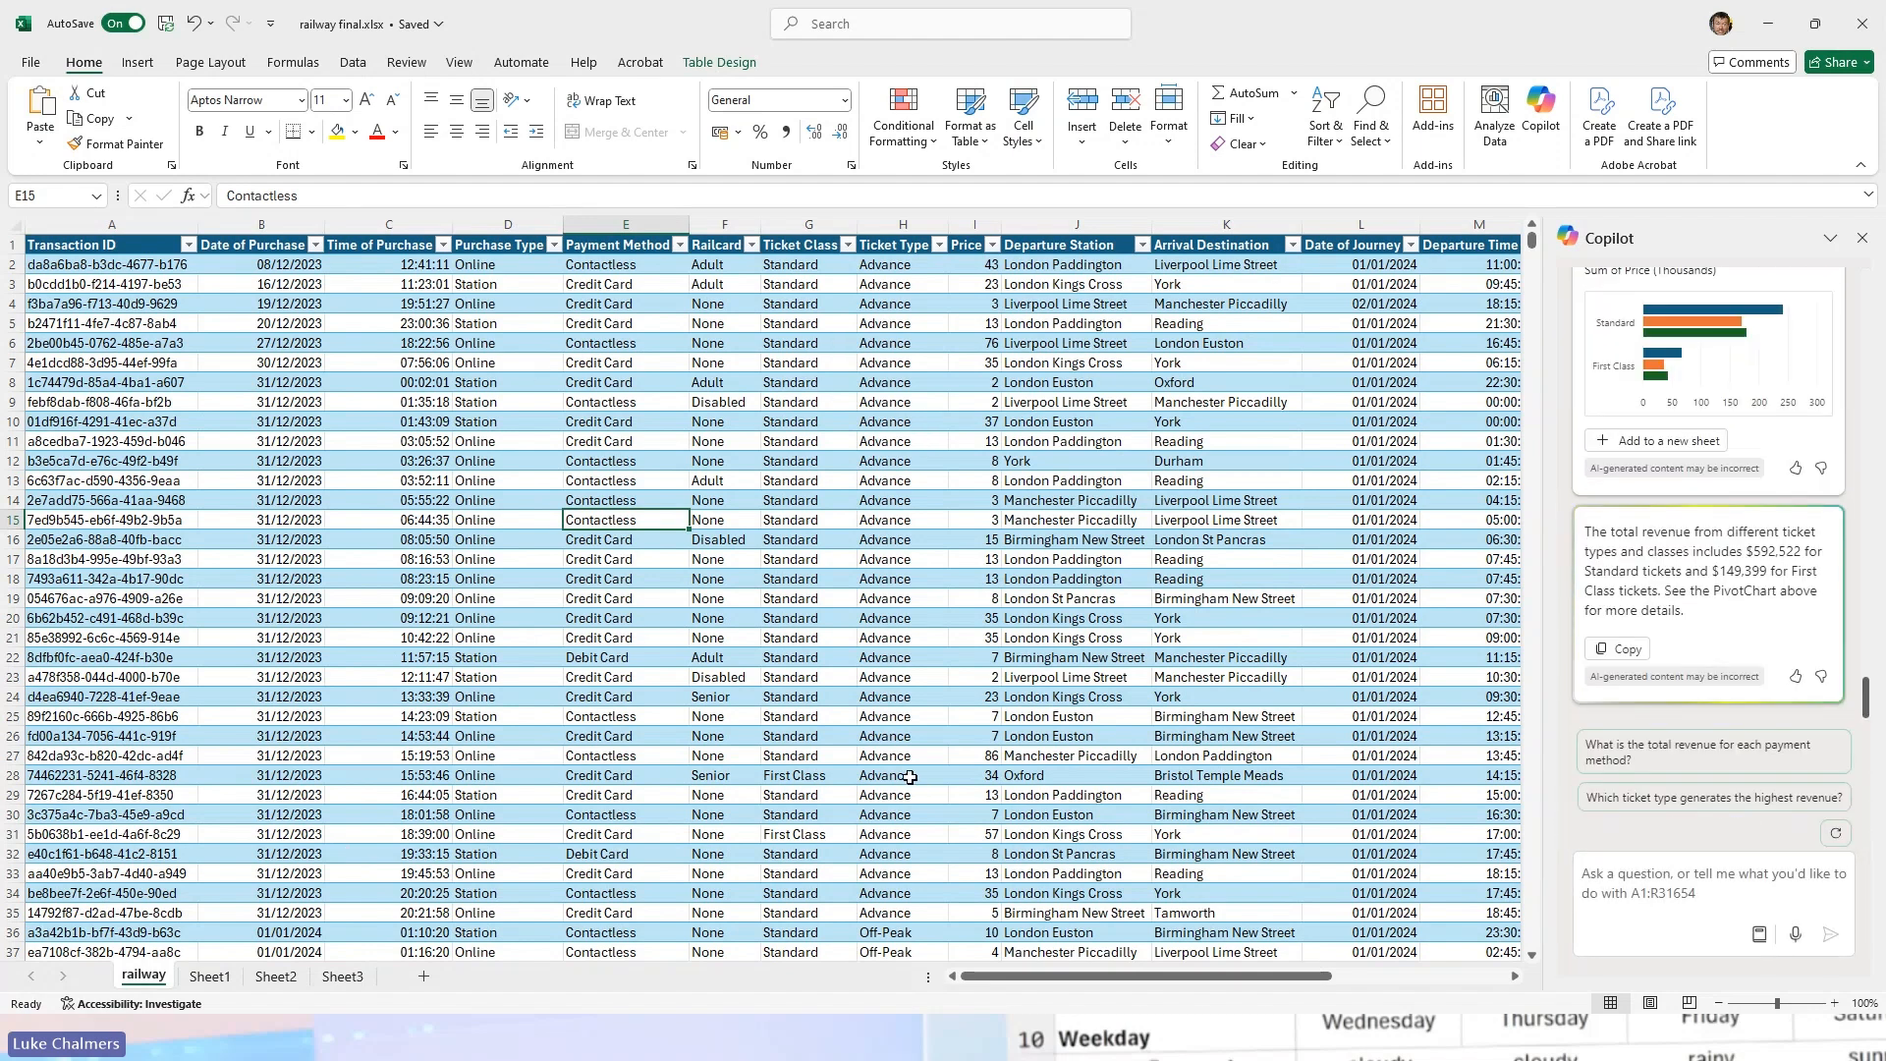
pyautogui.click(1626, 446)
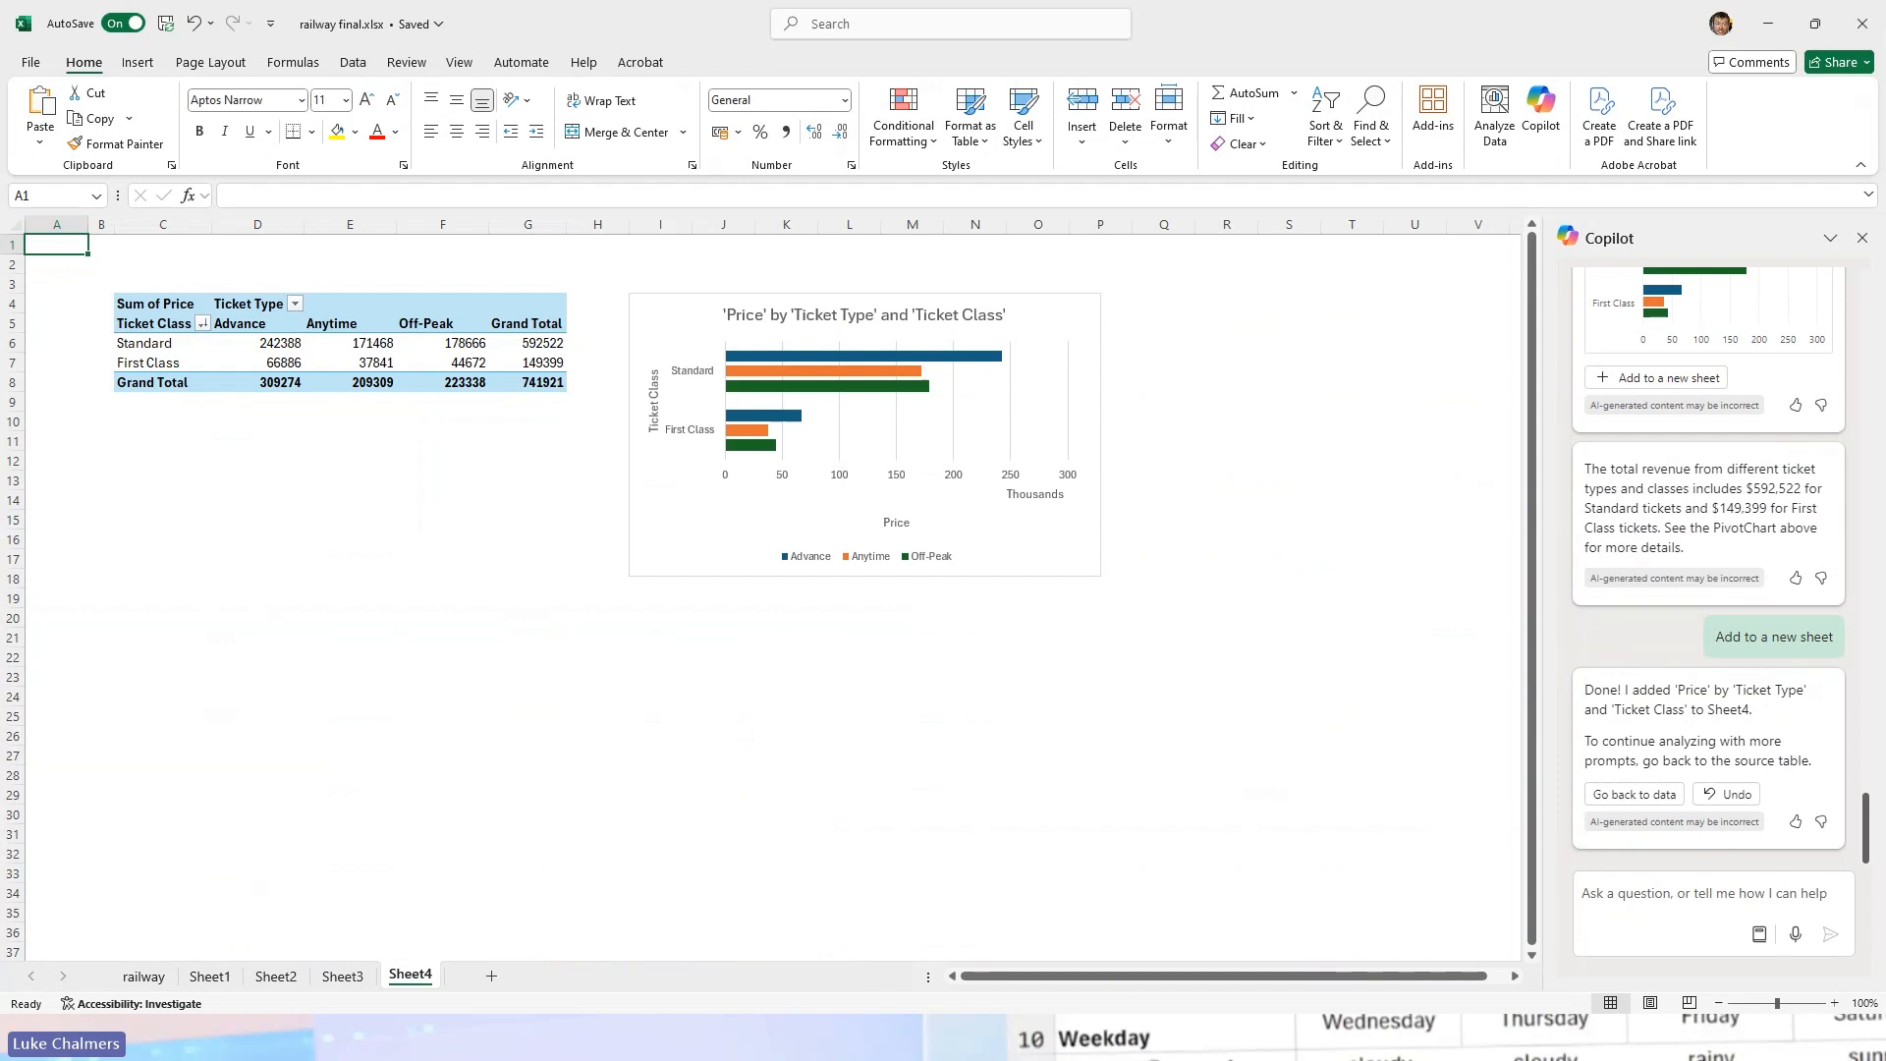
pyautogui.click(865, 434)
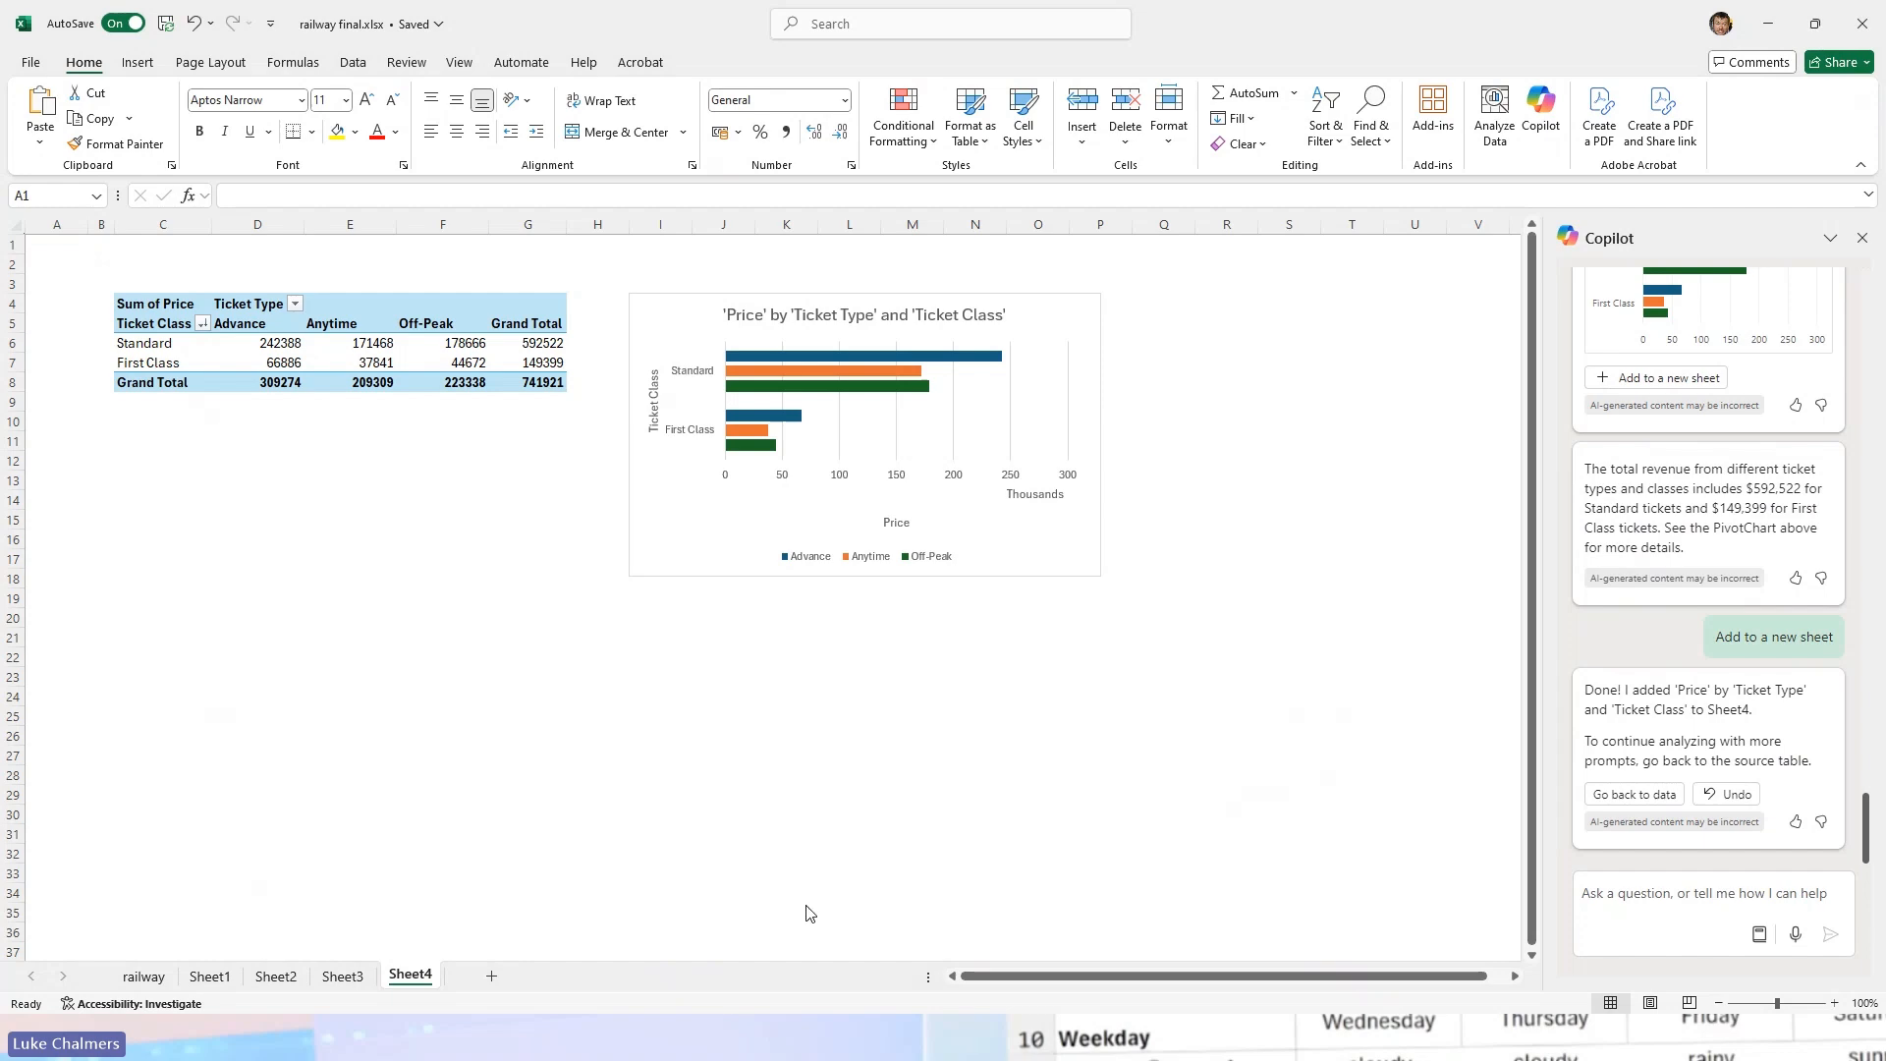
# Step: Ask Copilot on the railway sheet "Can you help me diagnose on-time performance and contributing factors?" and view the journey status and delay reason columns
pyautogui.click(144, 976)
pyautogui.click(1592, 896)
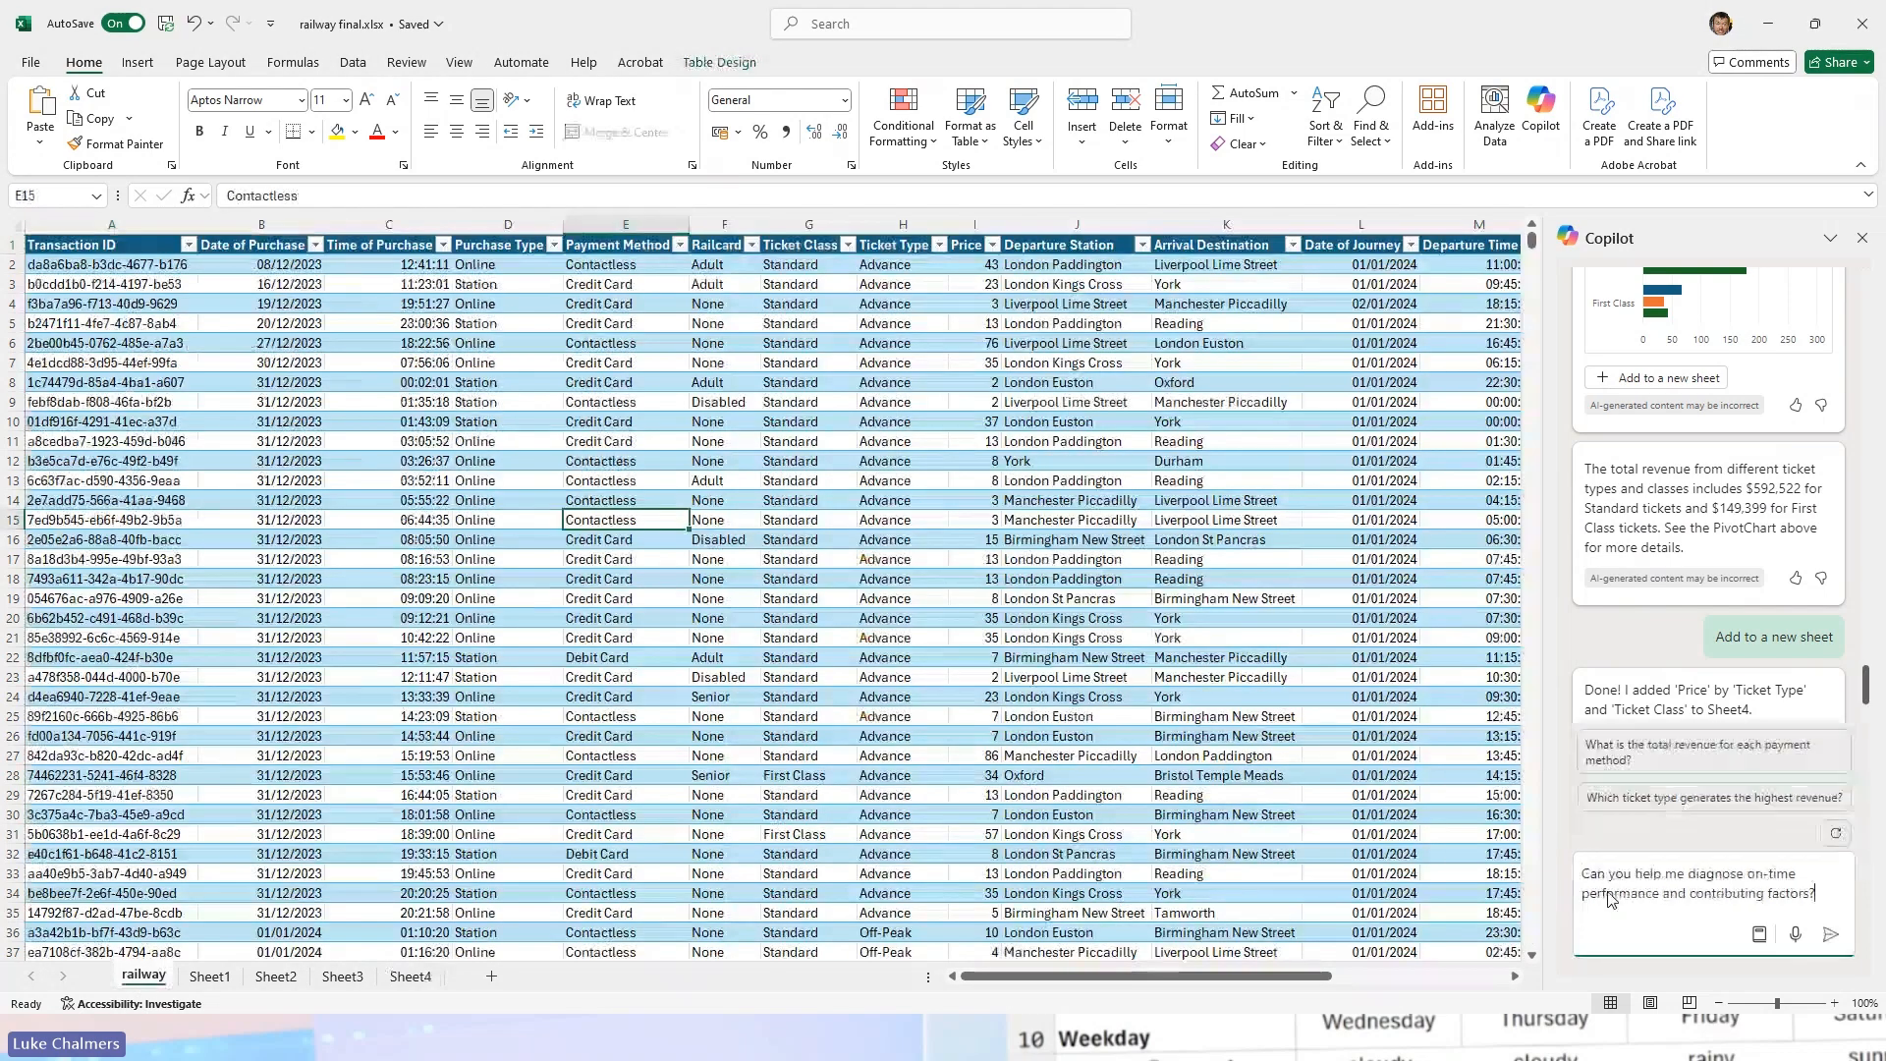
pyautogui.press('Return')
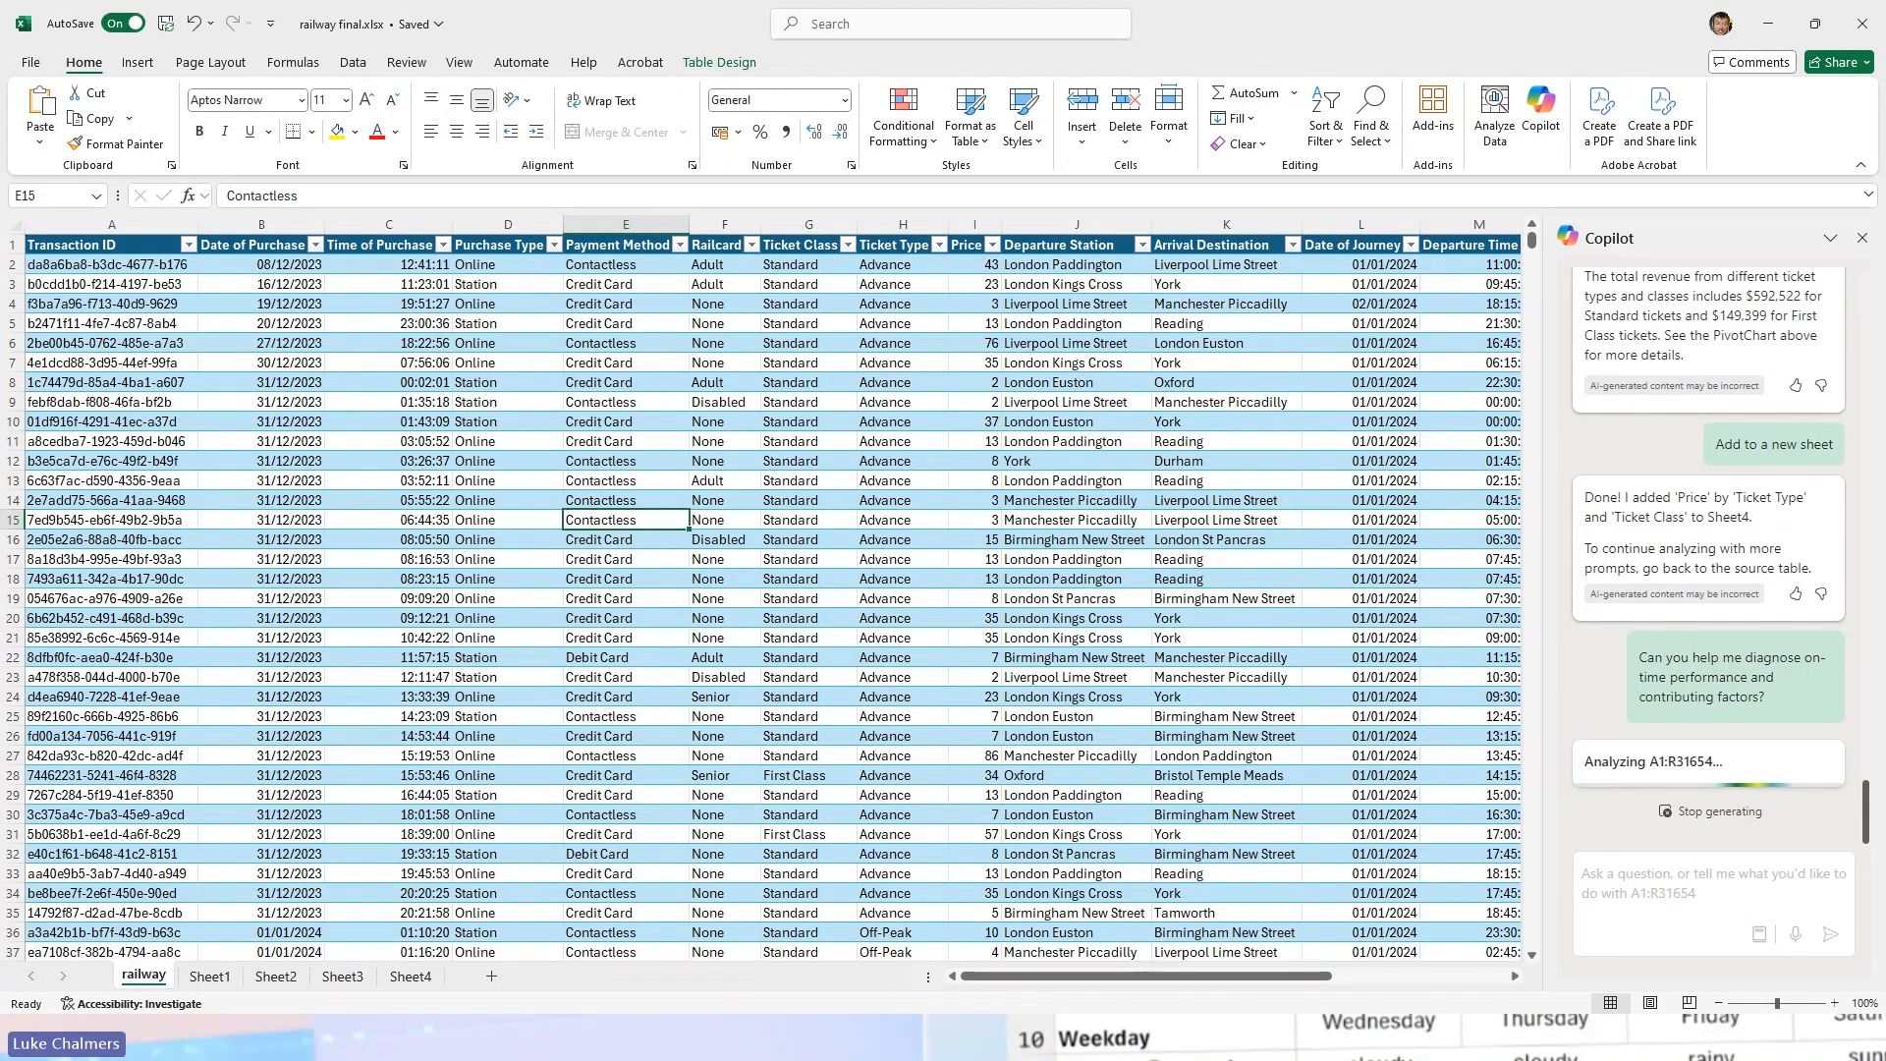
pyautogui.click(1435, 977)
pyautogui.moveTo(1439, 977); pyautogui.dragTo(1314, 977)
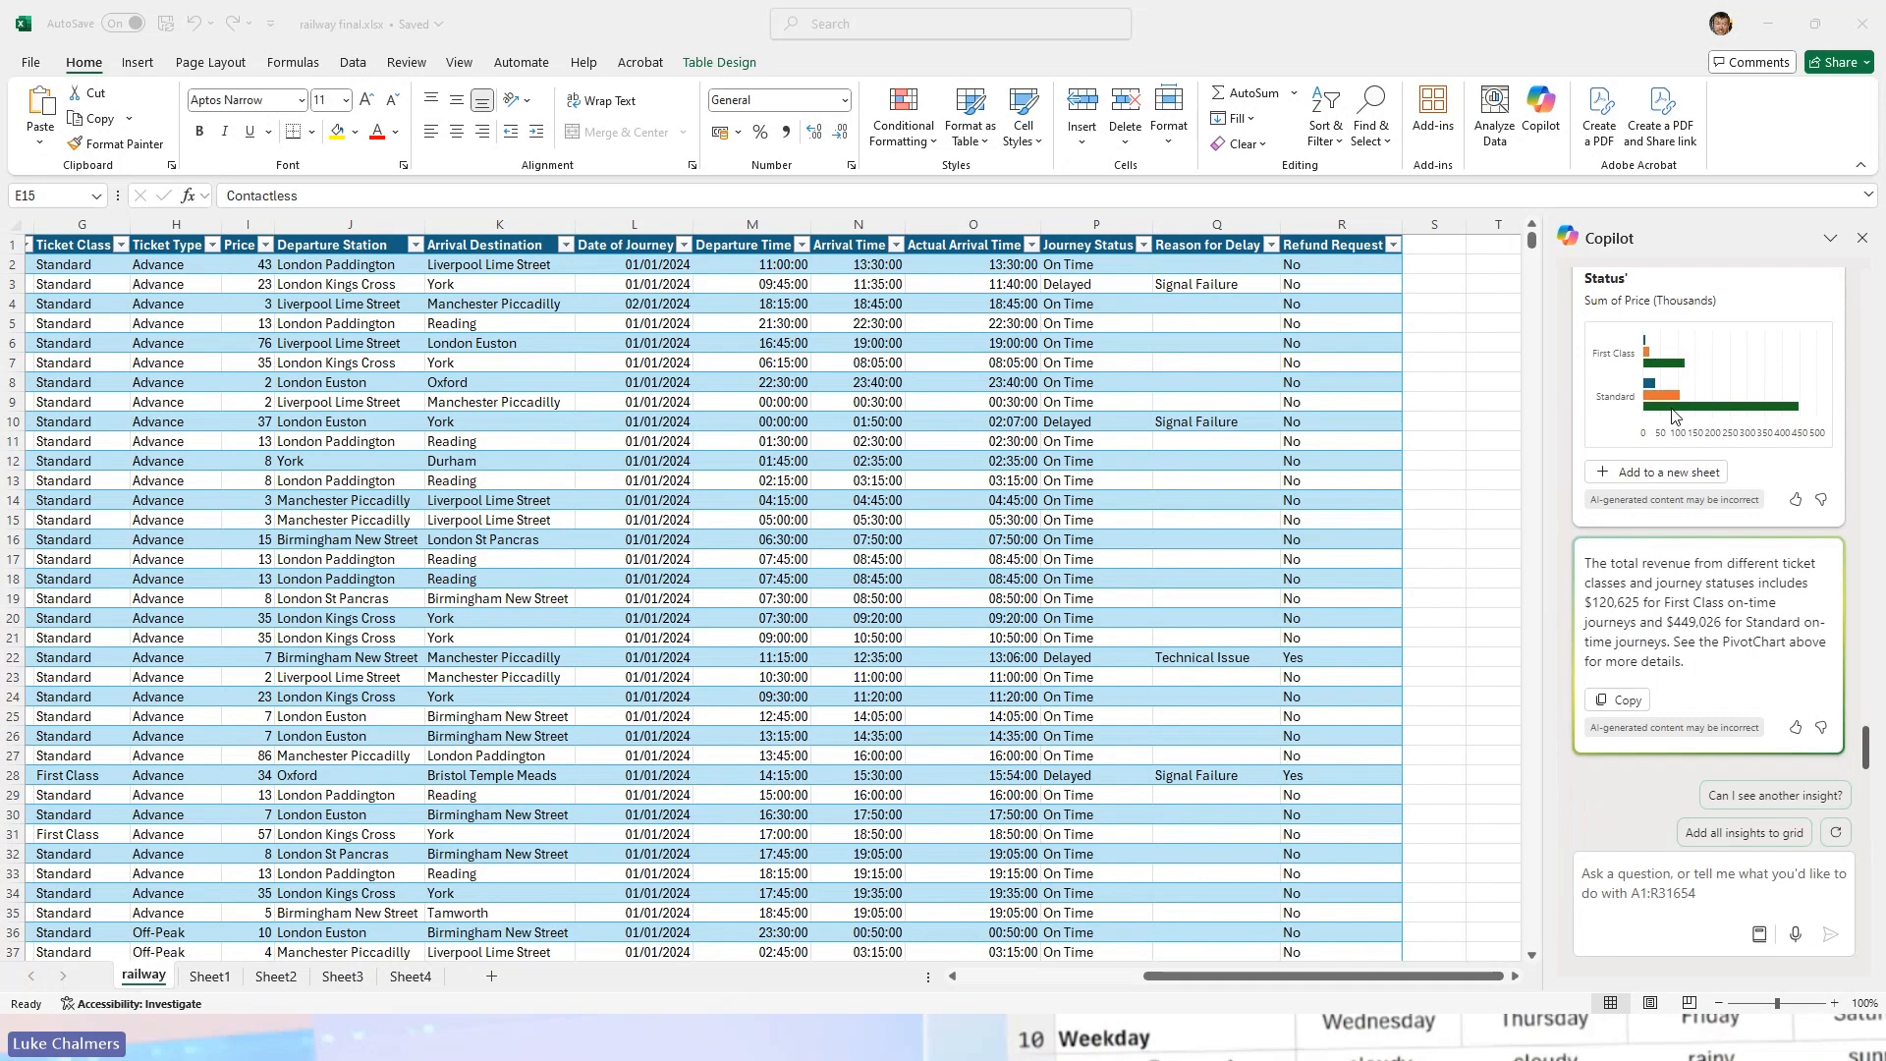
# Step: Ask Copilot "What percentage of journeys were cancelled or delayed?" and review the suggested formula
pyautogui.click(1630, 871)
pyautogui.hotkey('ctrl', 'v')
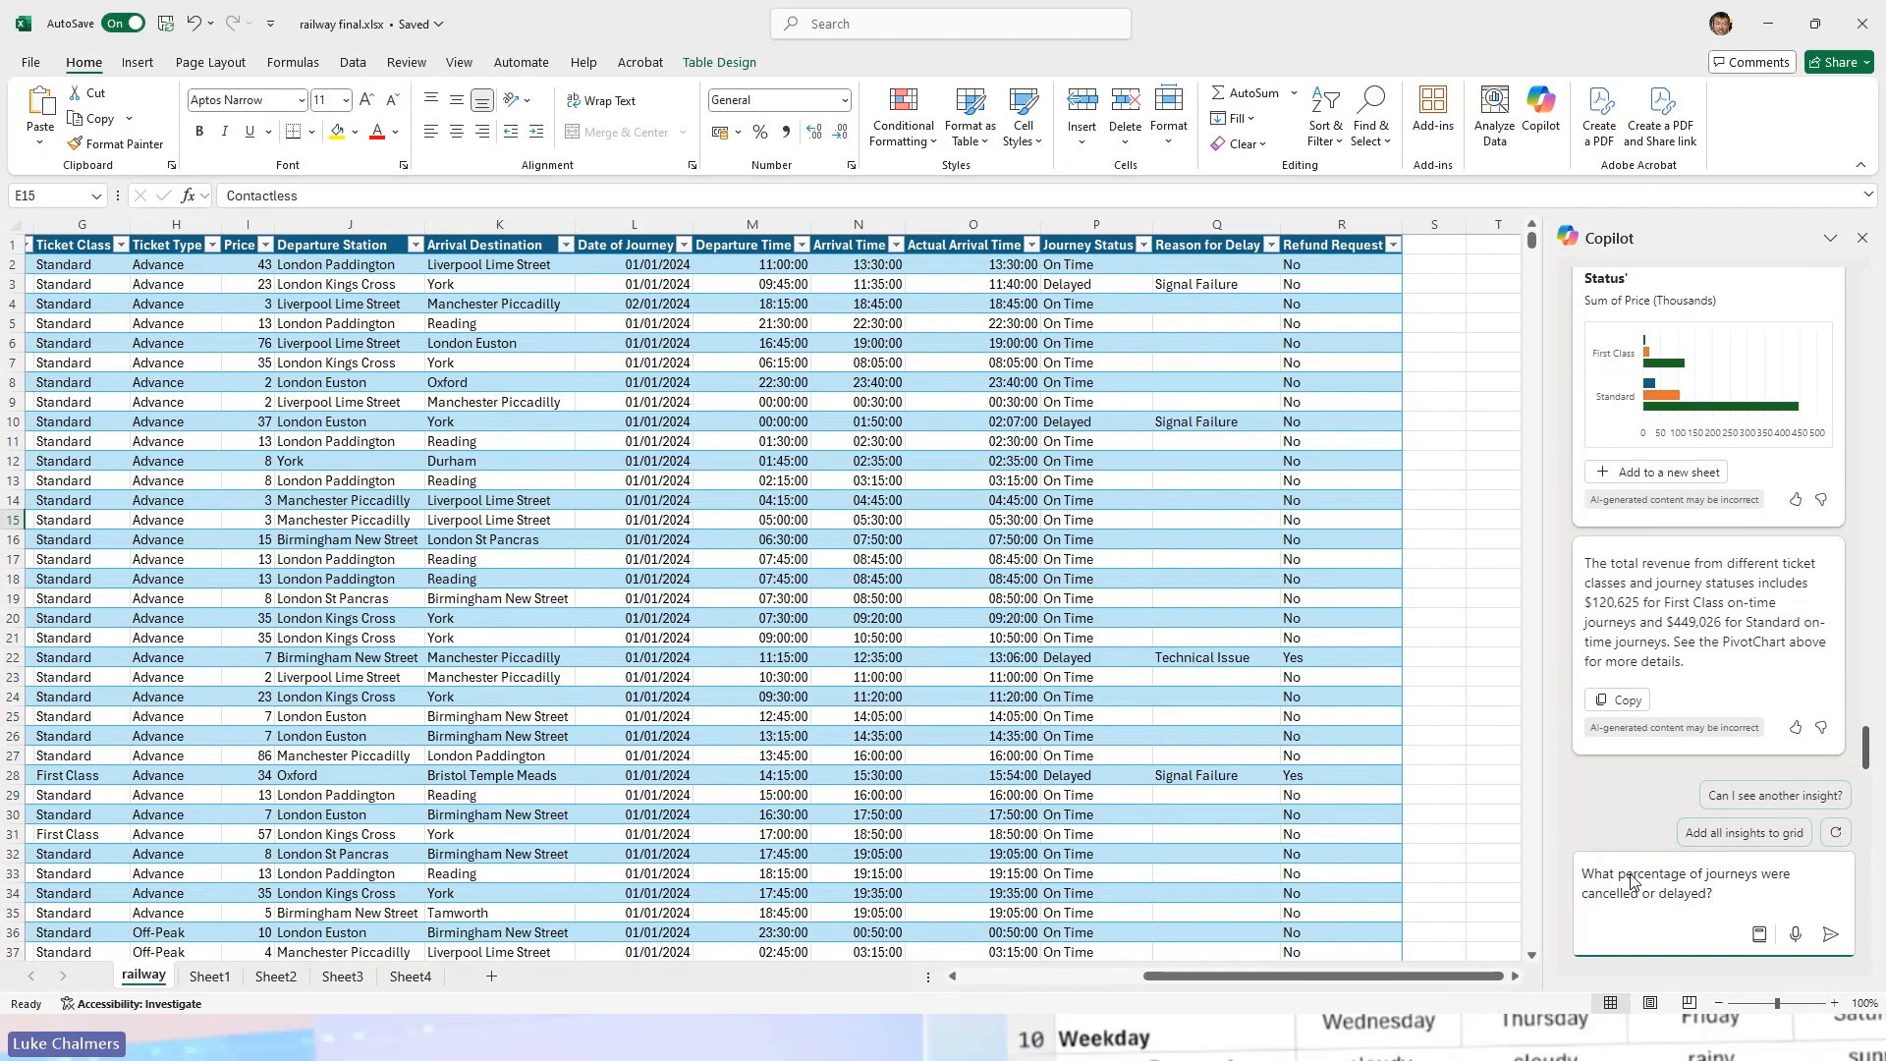
pyautogui.press('Return')
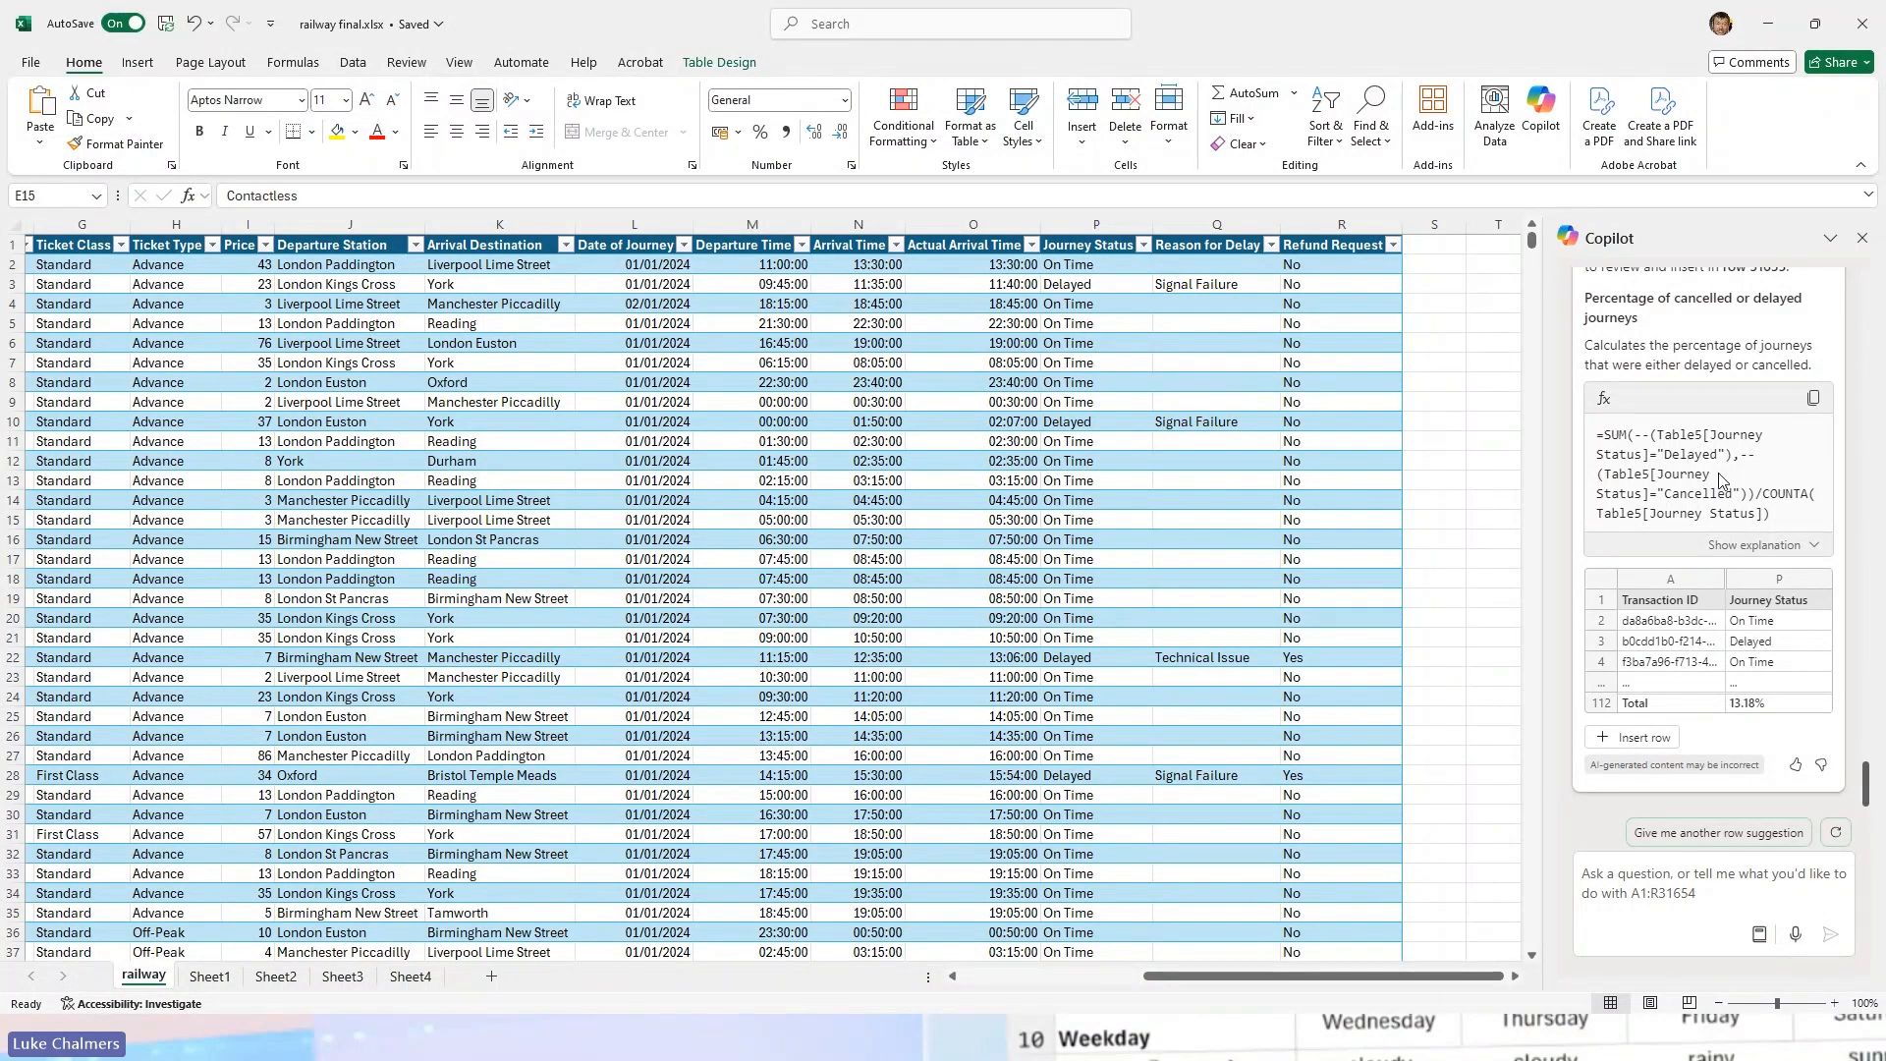
pyautogui.scroll(5, 1719, 480)
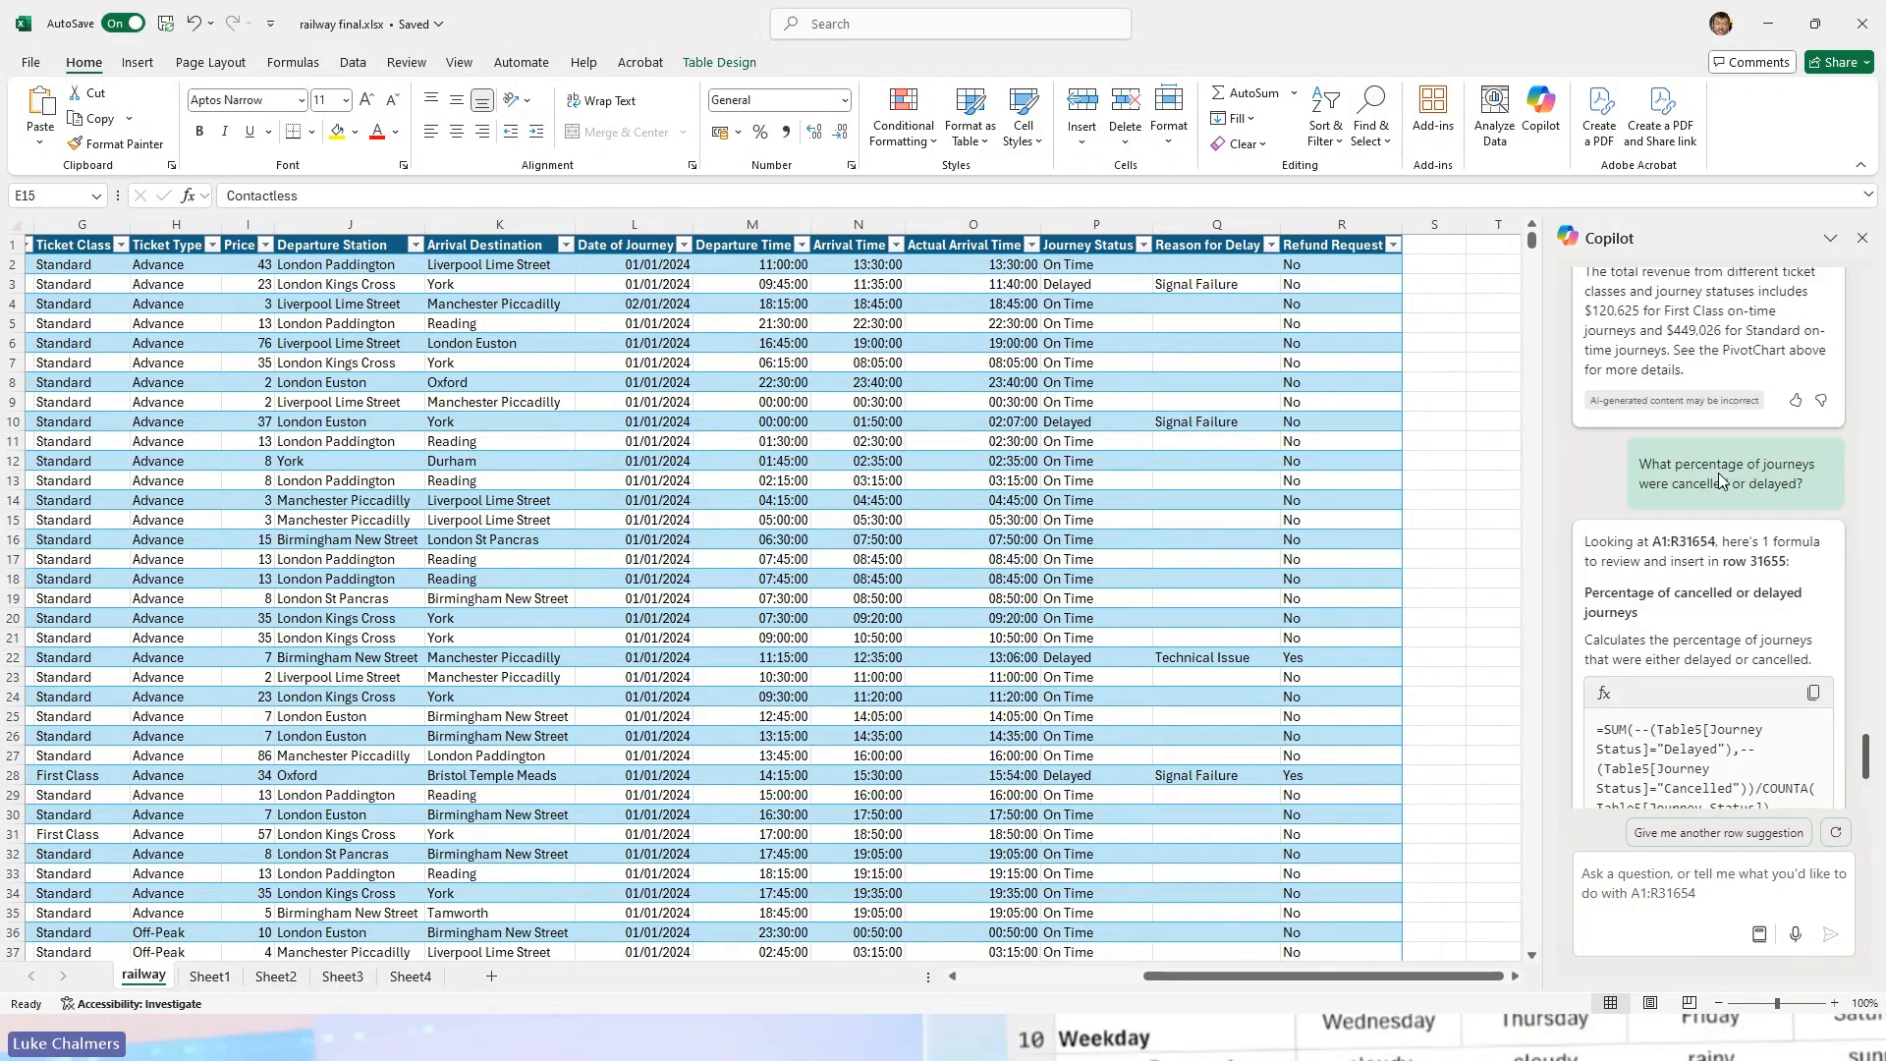
pyautogui.scroll(-5, 1721, 550)
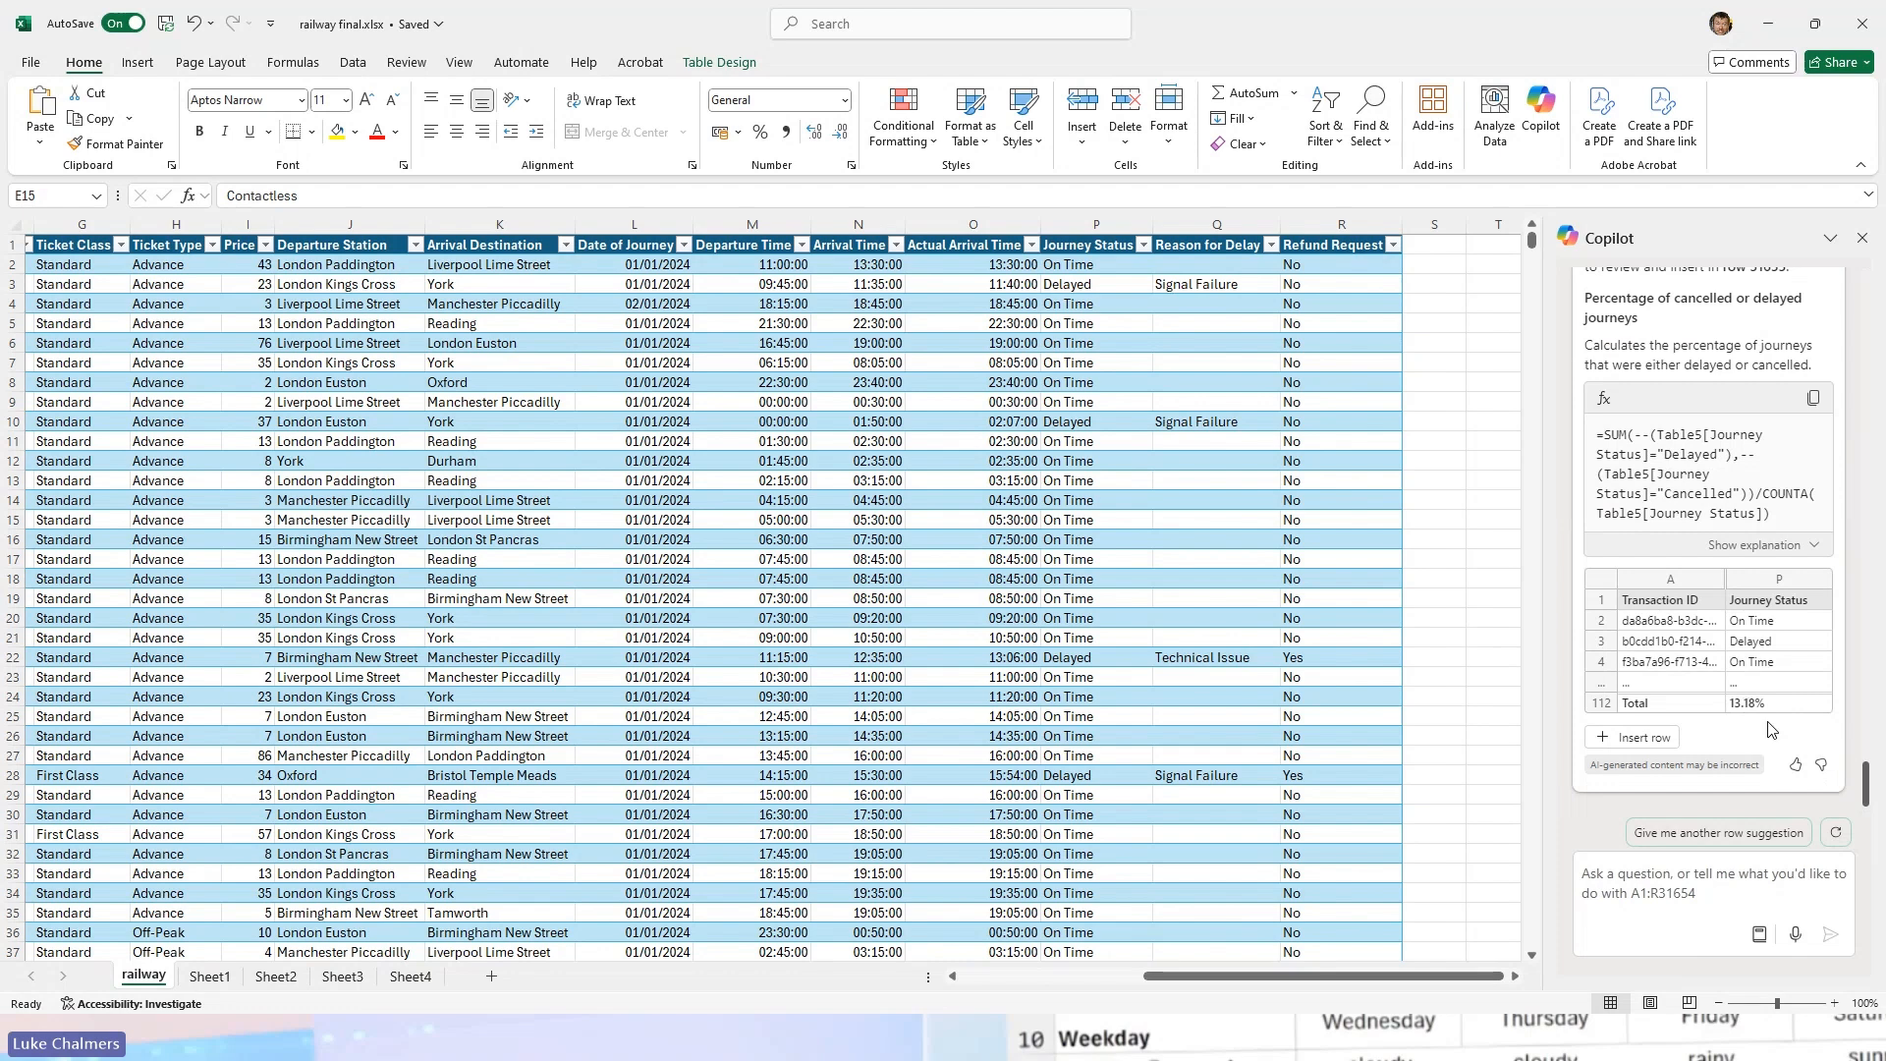
# Step: Ask Copilot to highlight in red the rows where trains were either cancelled or delayed, and apply the suggested conditional formatting
pyautogui.click(1651, 887)
pyautogui.hotkey('ctrl', 'v')
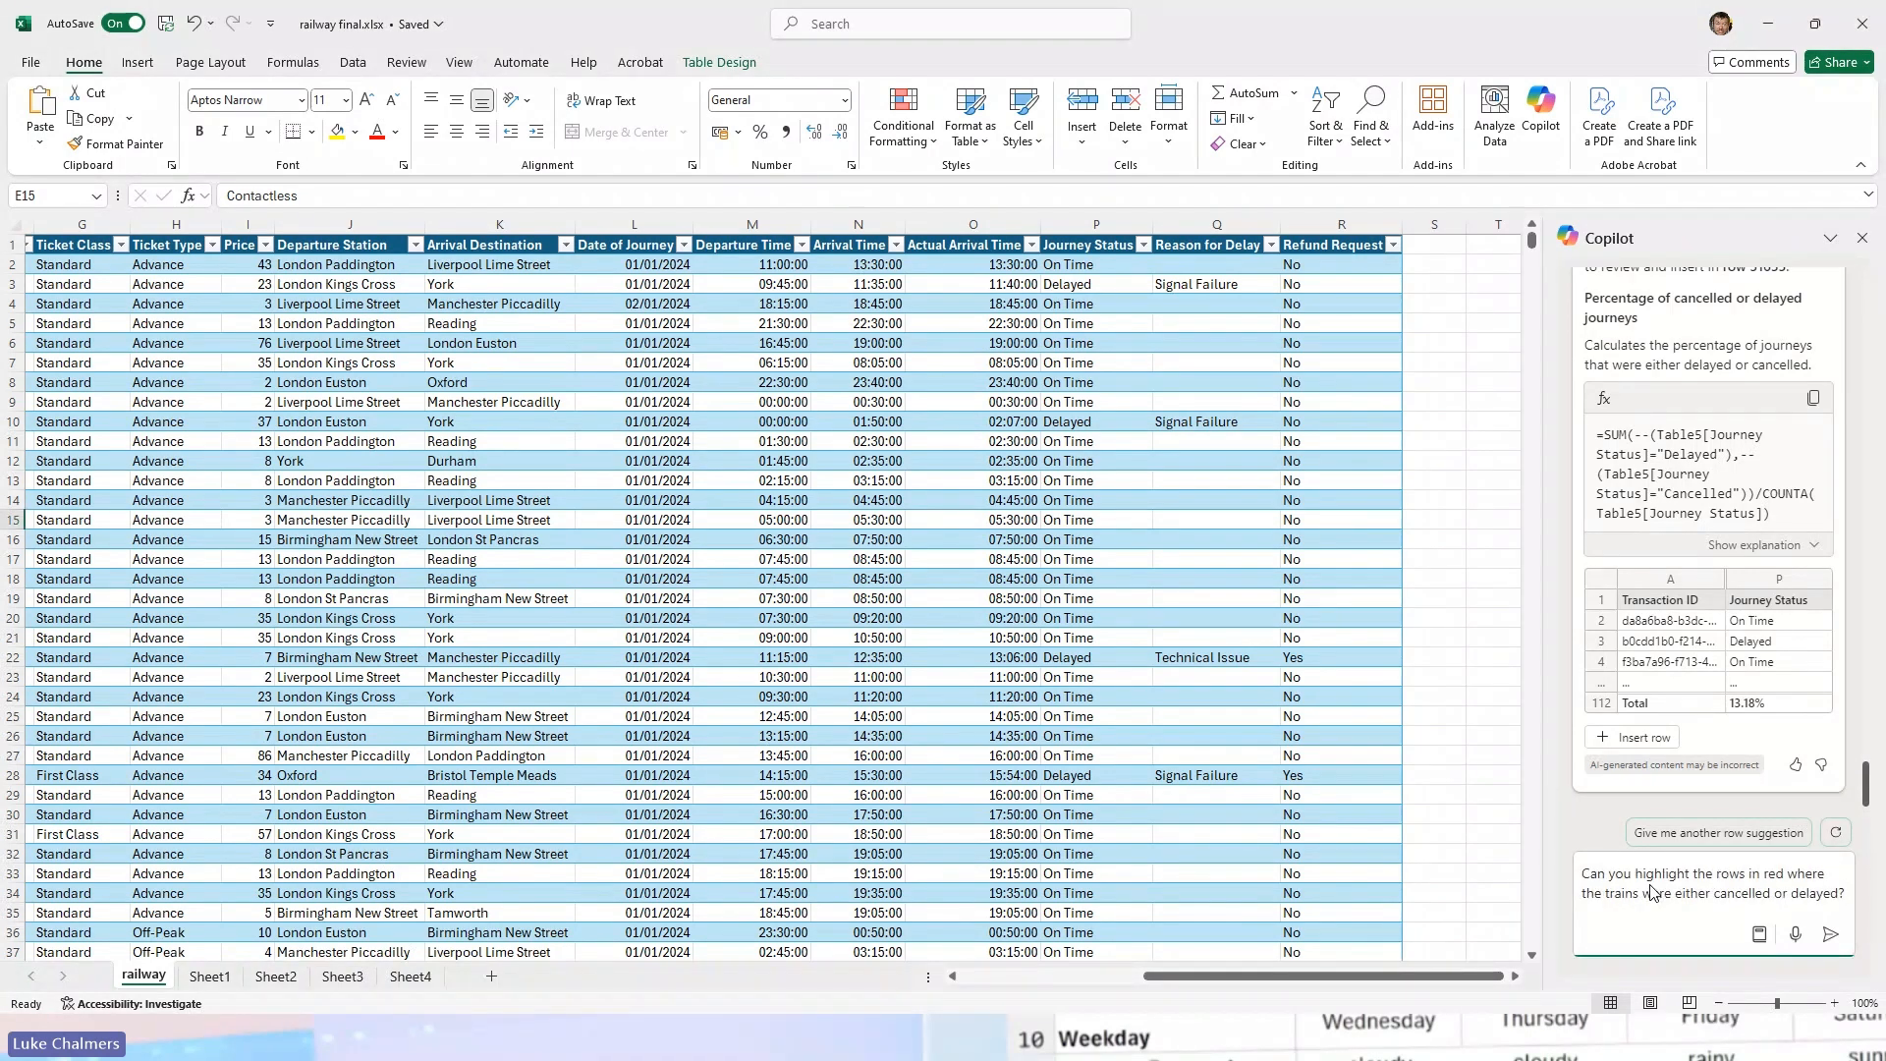
pyautogui.press('Return')
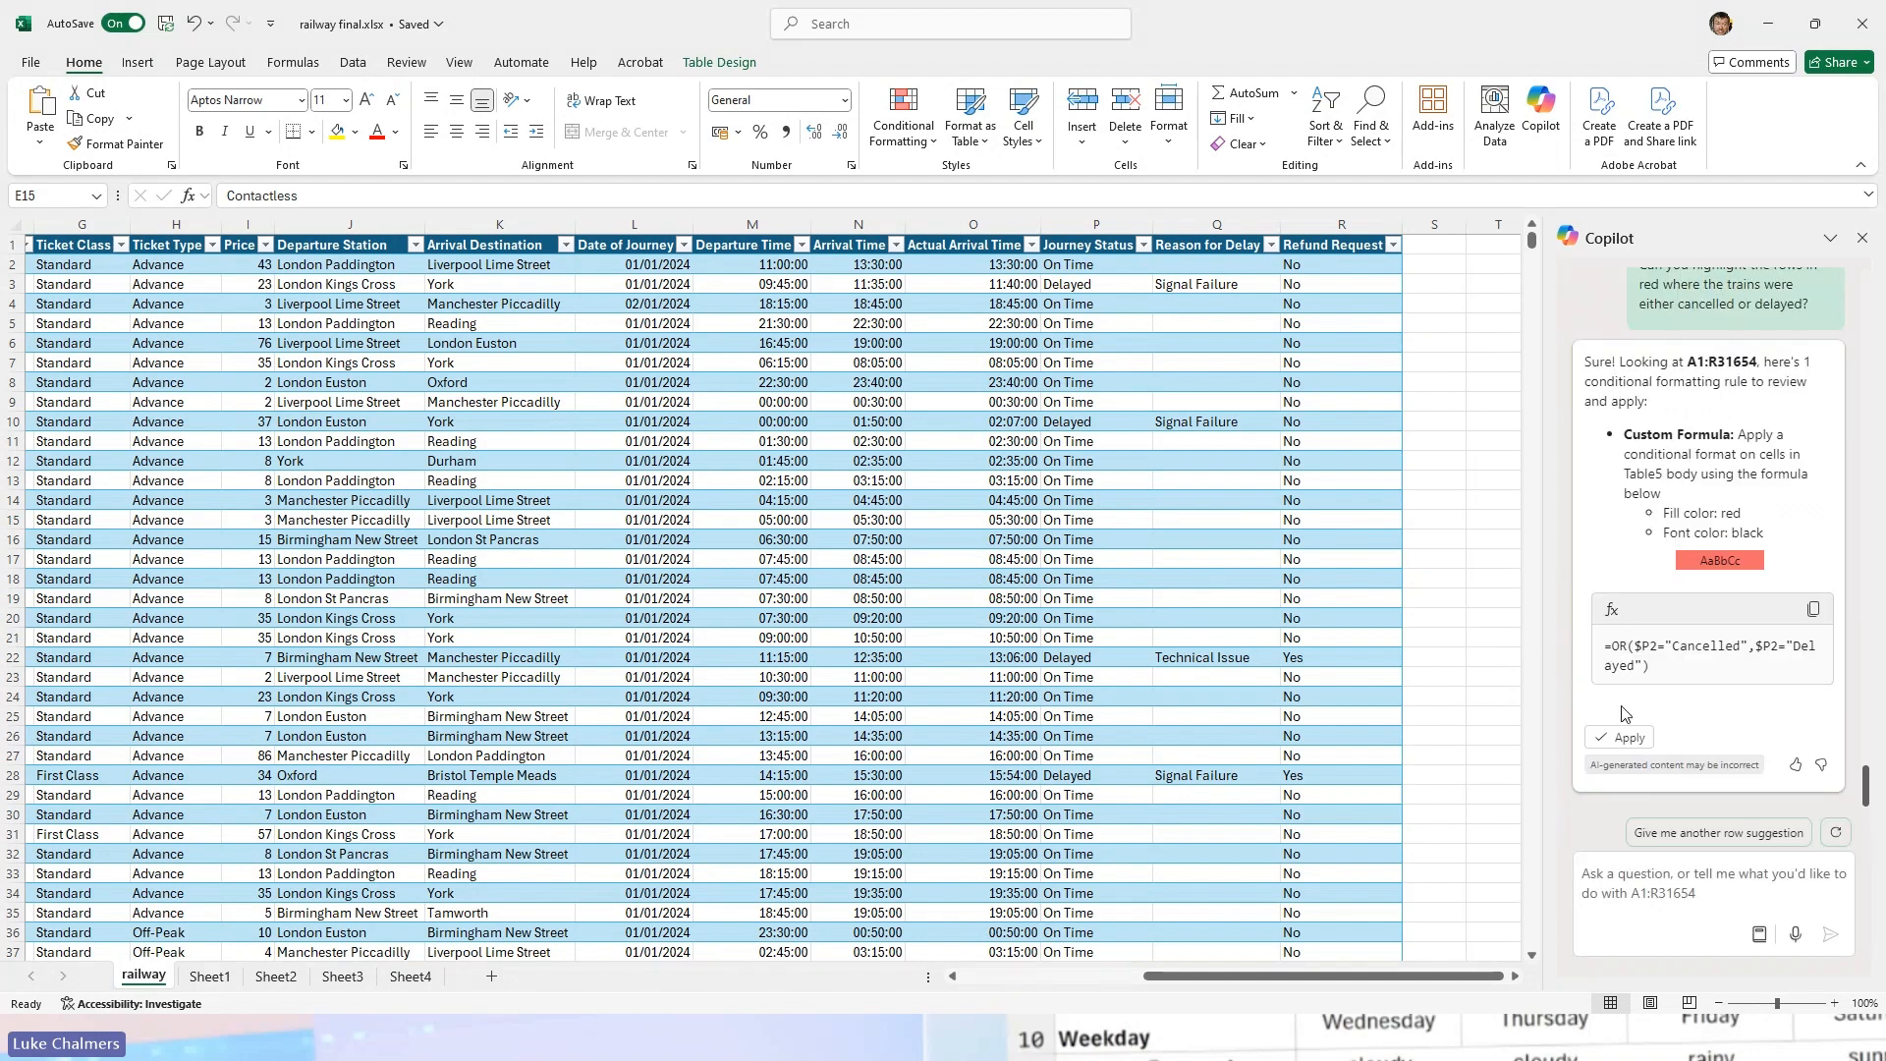
pyautogui.click(1623, 736)
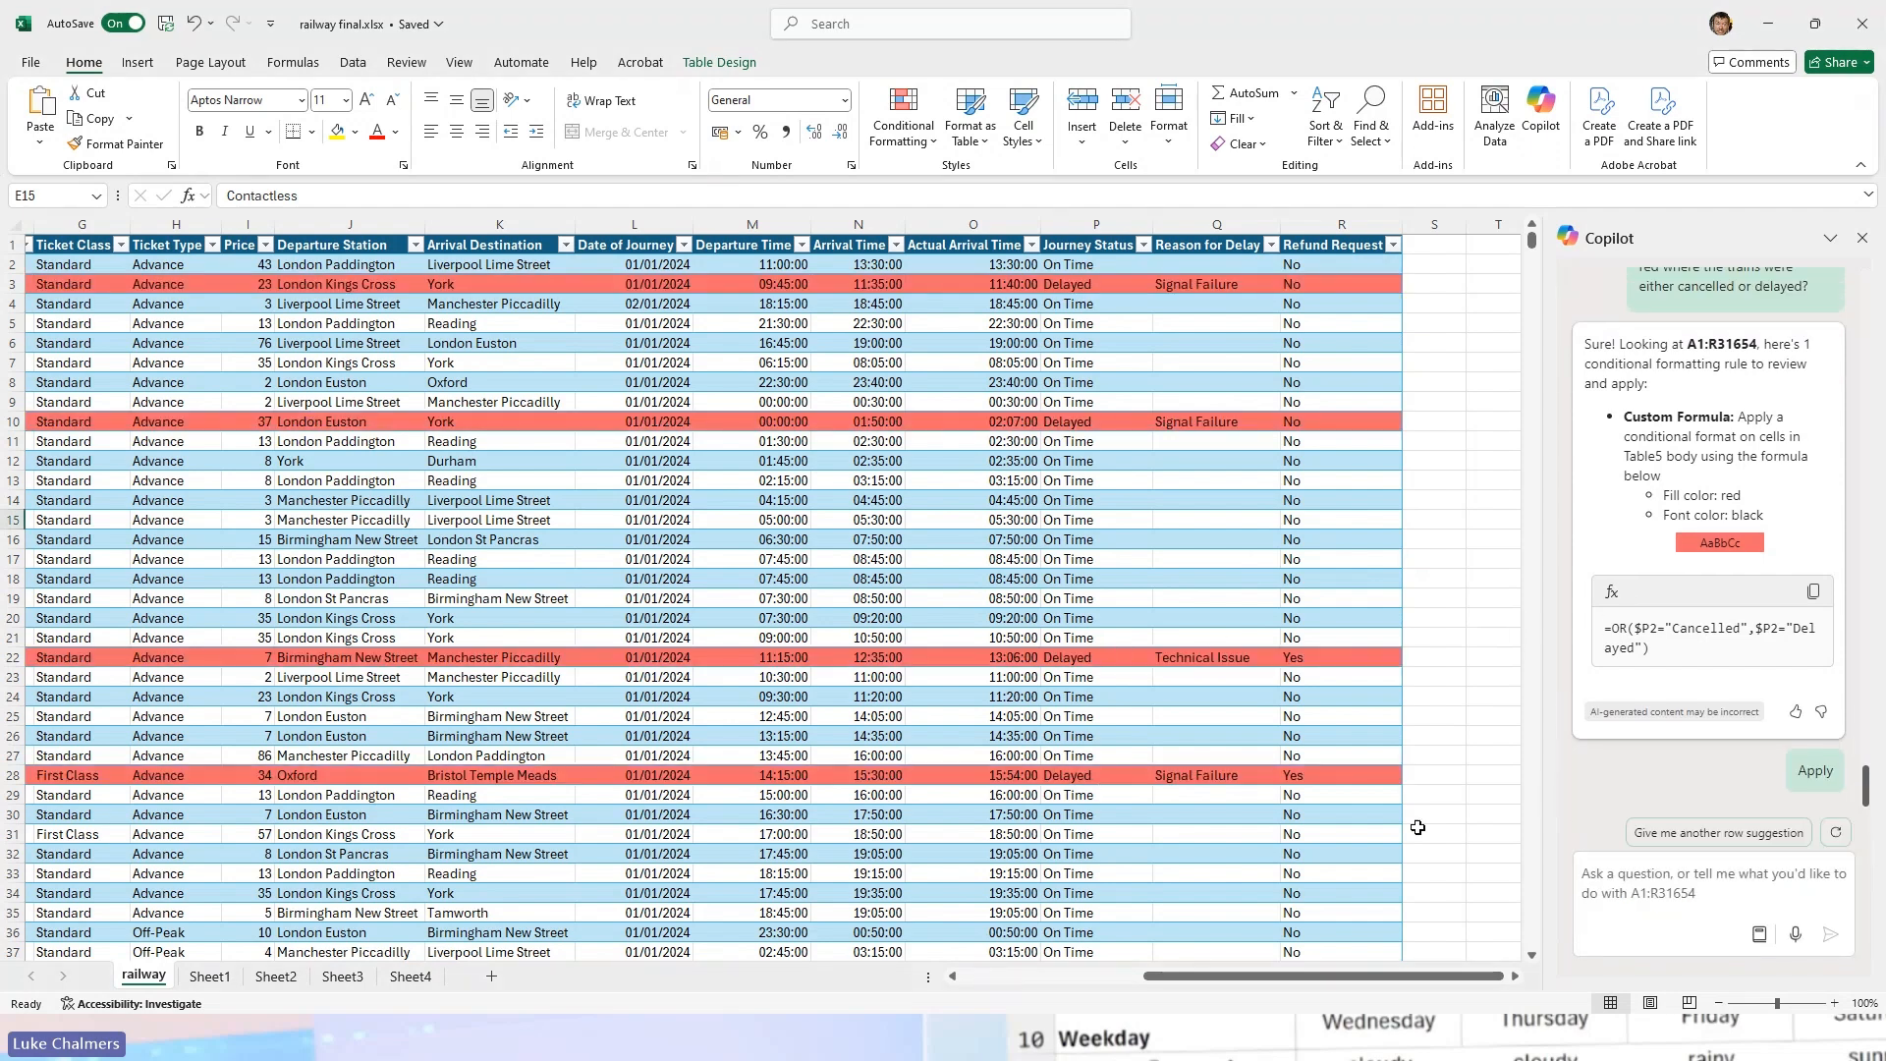
# Step: Ask Copilot "What percentage of the cancelled or delayed trains had a refund request?" and check the Refund Request values in highlighted rows
pyautogui.click(1647, 877)
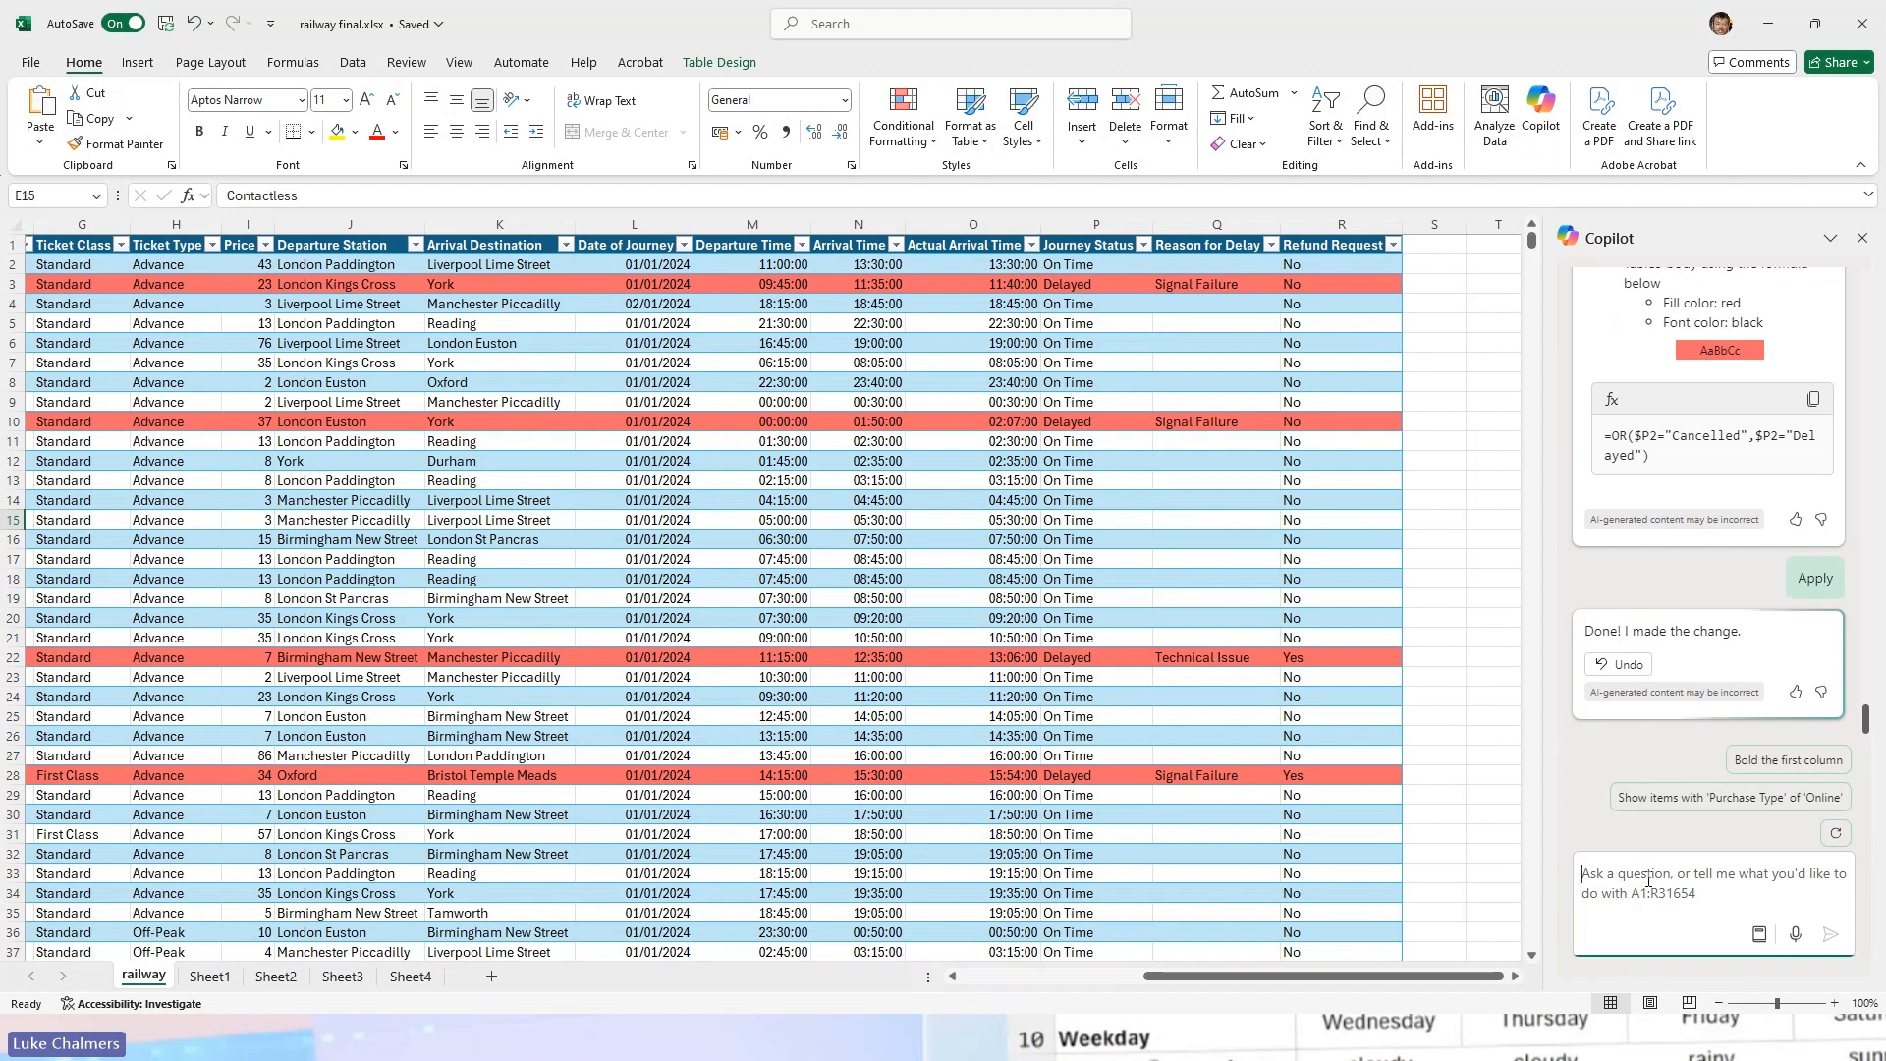
pyautogui.hotkey('ctrl', 'v')
pyautogui.press('Return')
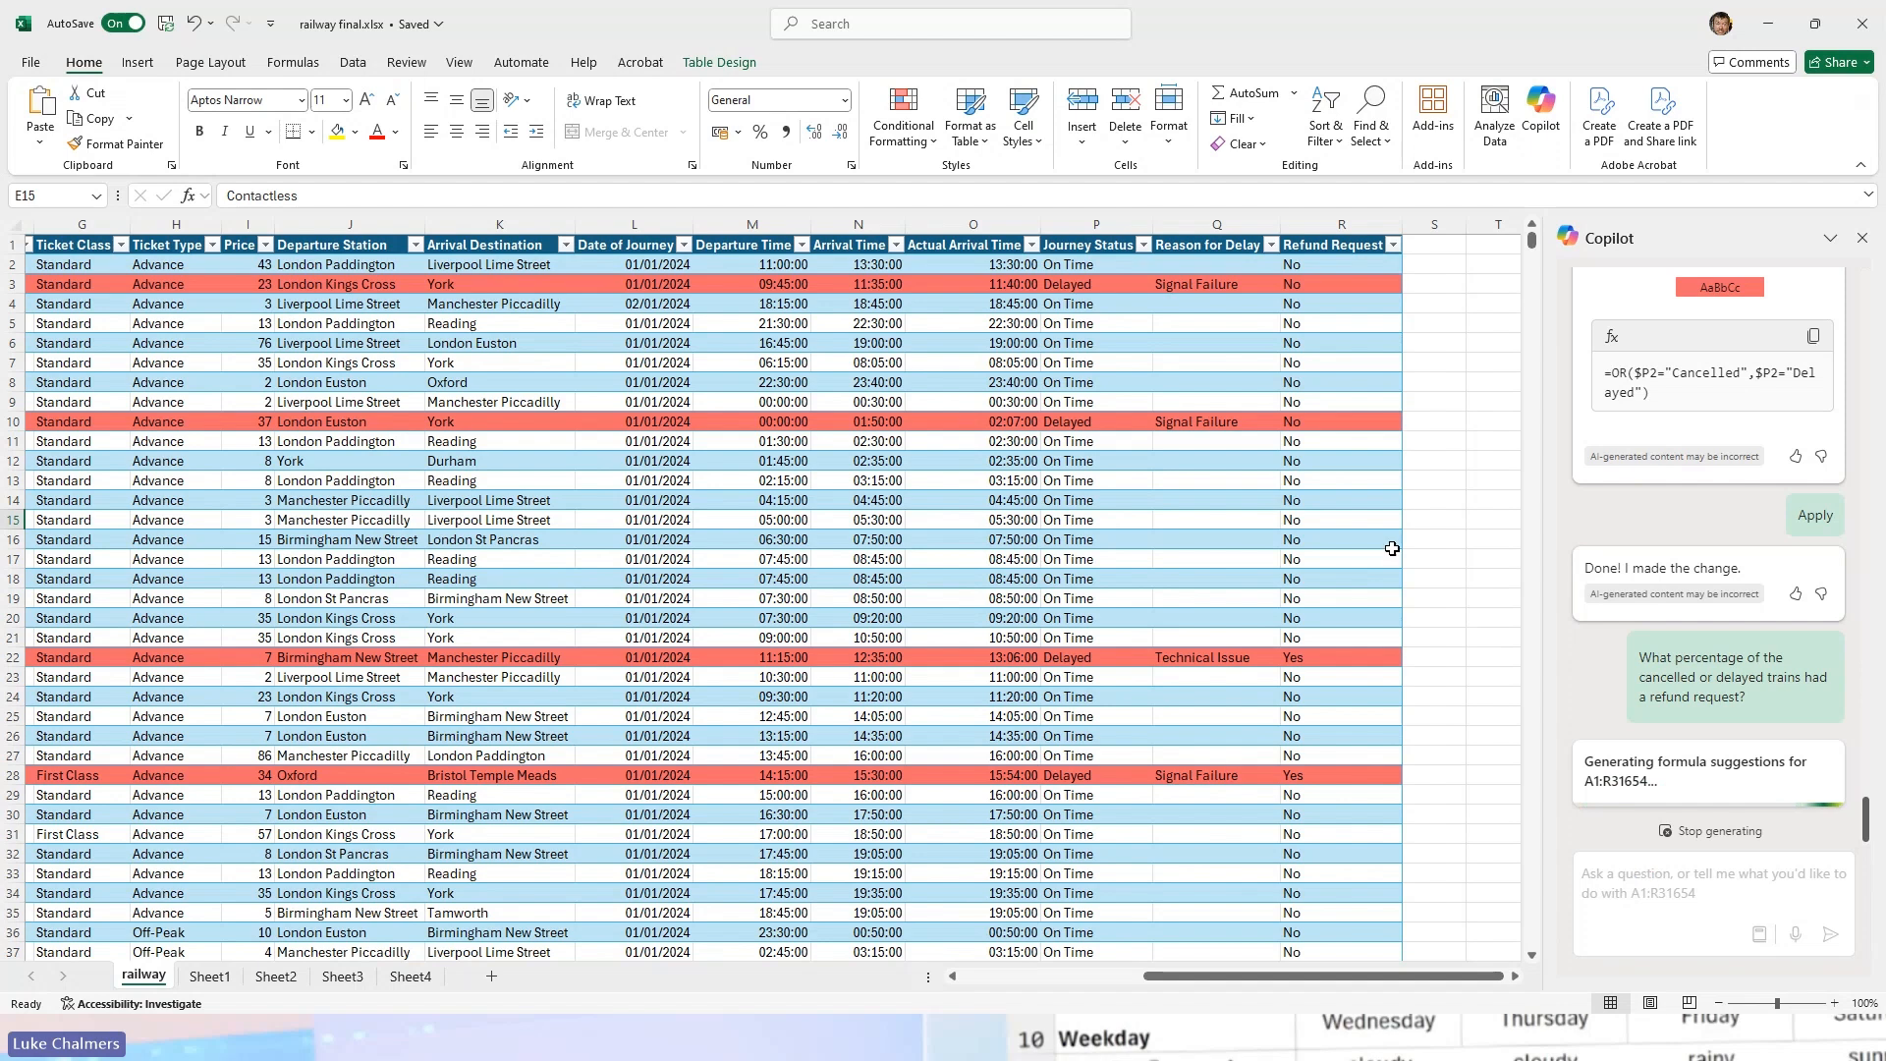
pyautogui.click(1309, 660)
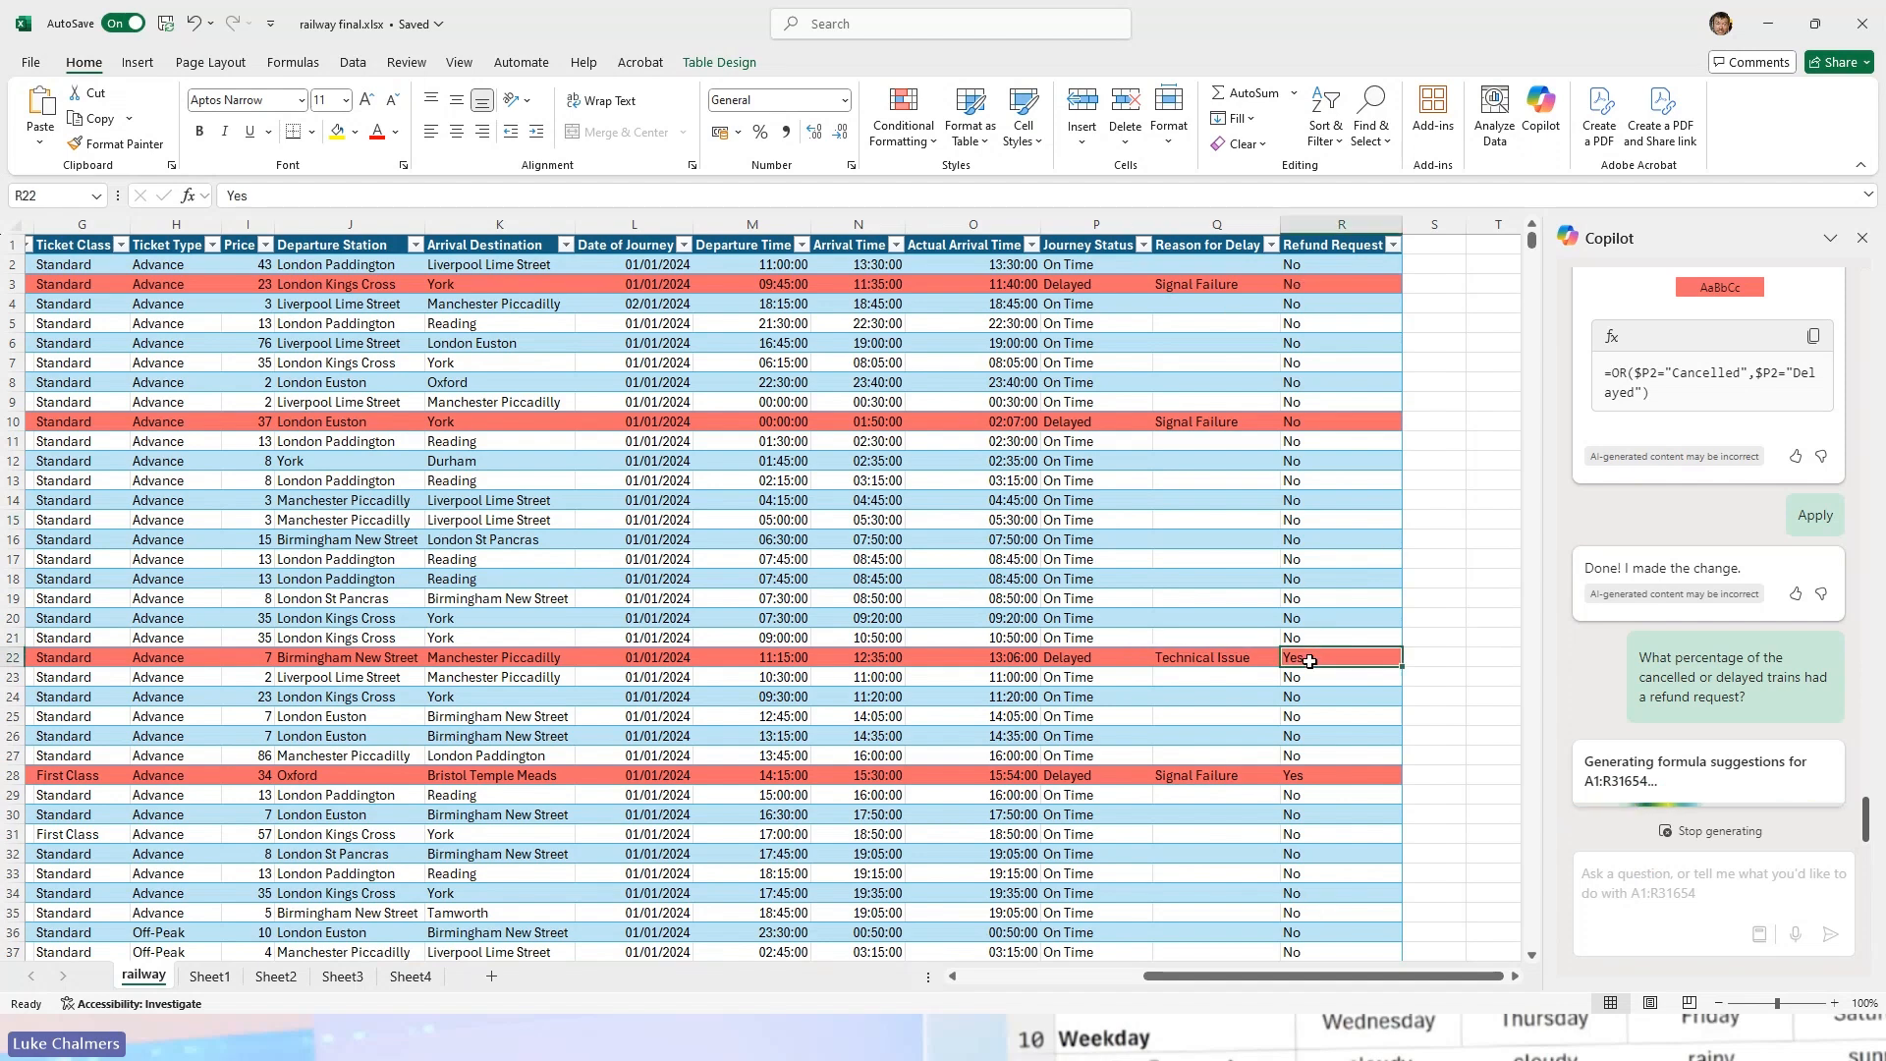
pyautogui.click(1304, 430)
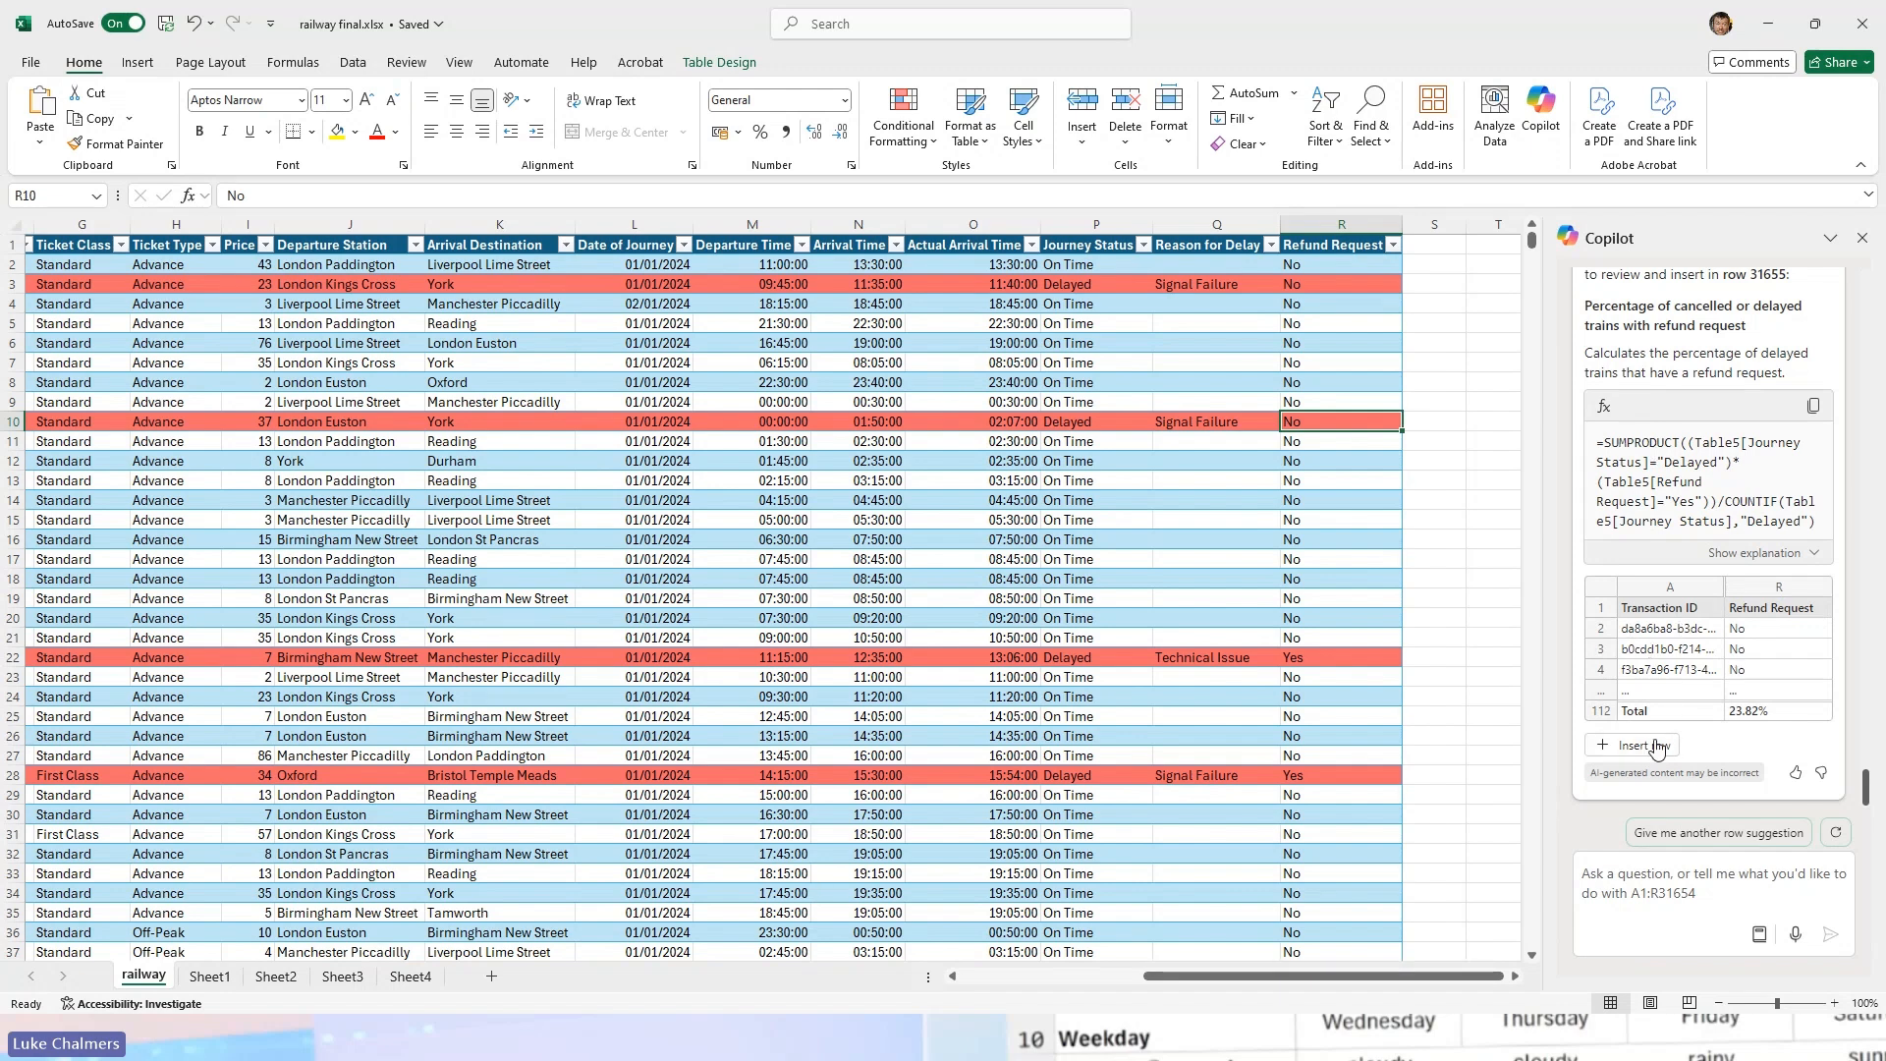
pyautogui.scroll(-1, 1731, 700)
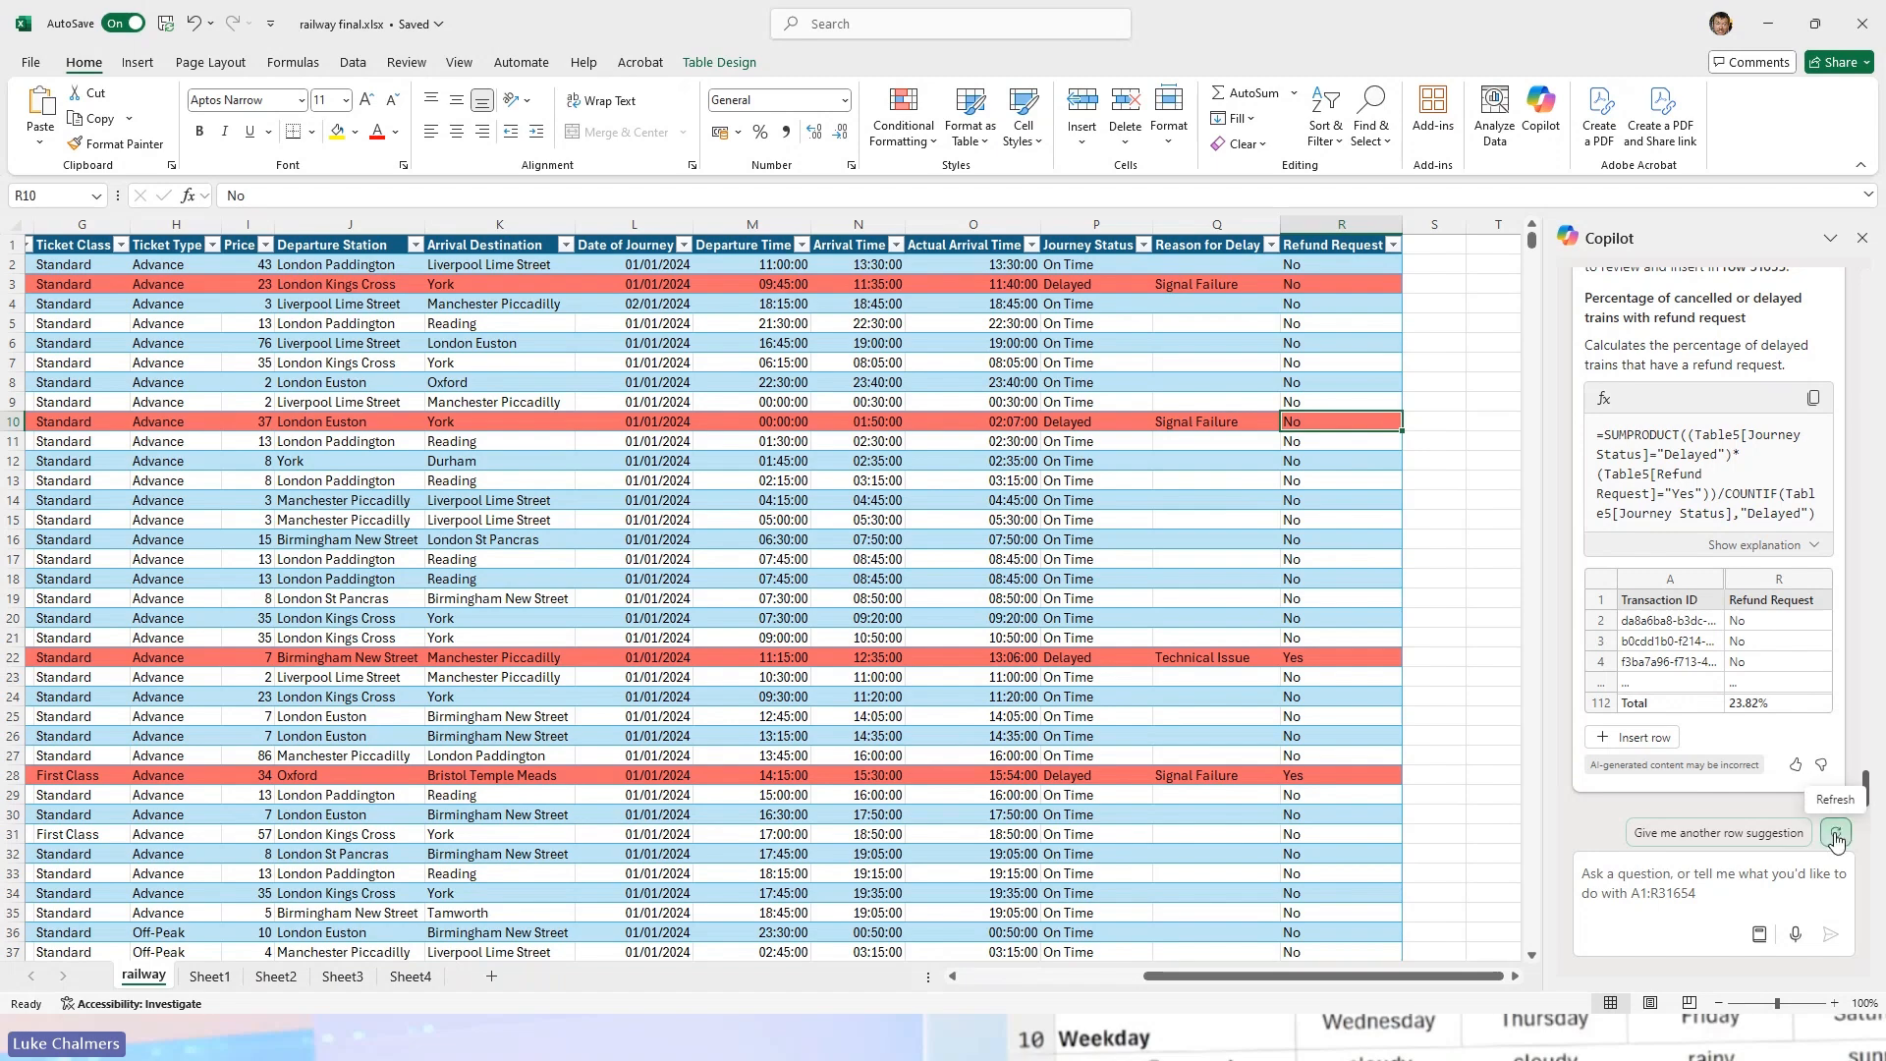
pyautogui.moveTo(1865, 801)
pyautogui.mouseDown()
pyautogui.moveTo(1879, 528)
pyautogui.moveTo(1880, 822)
pyautogui.mouseUp()
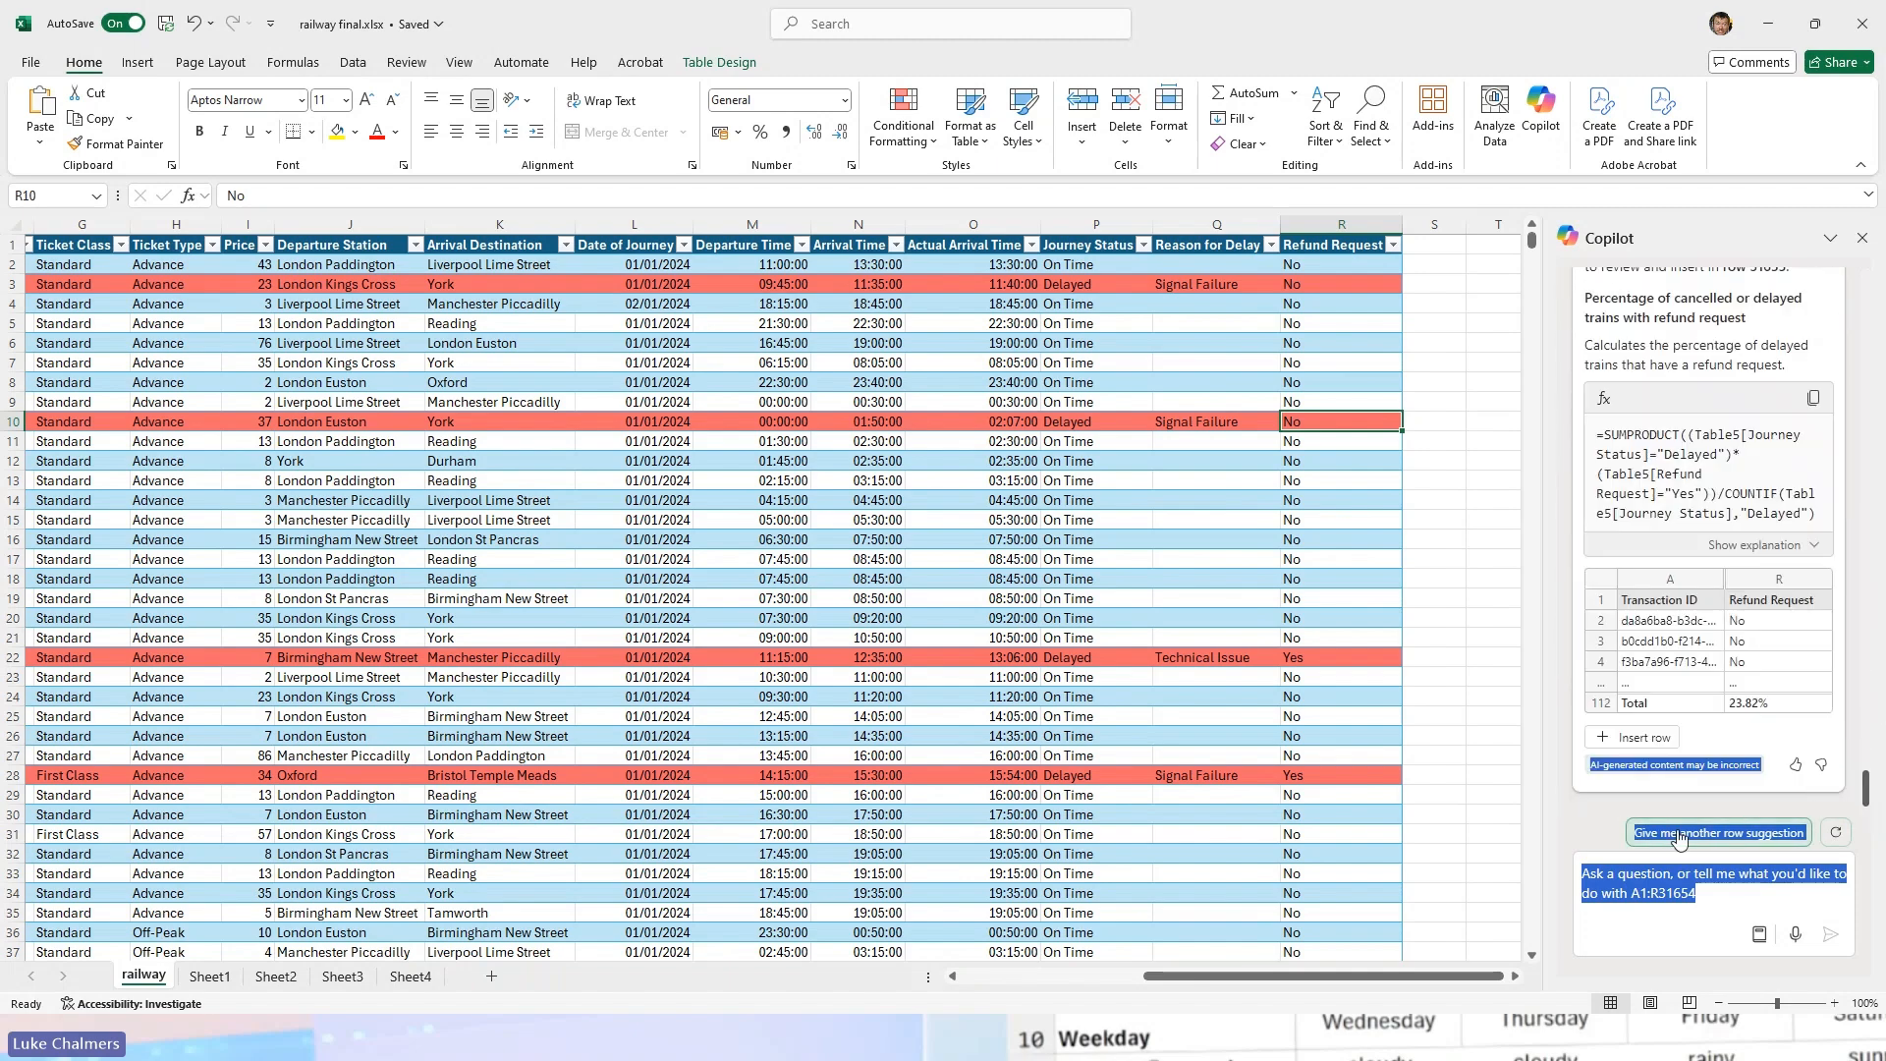
pyautogui.click(1572, 819)
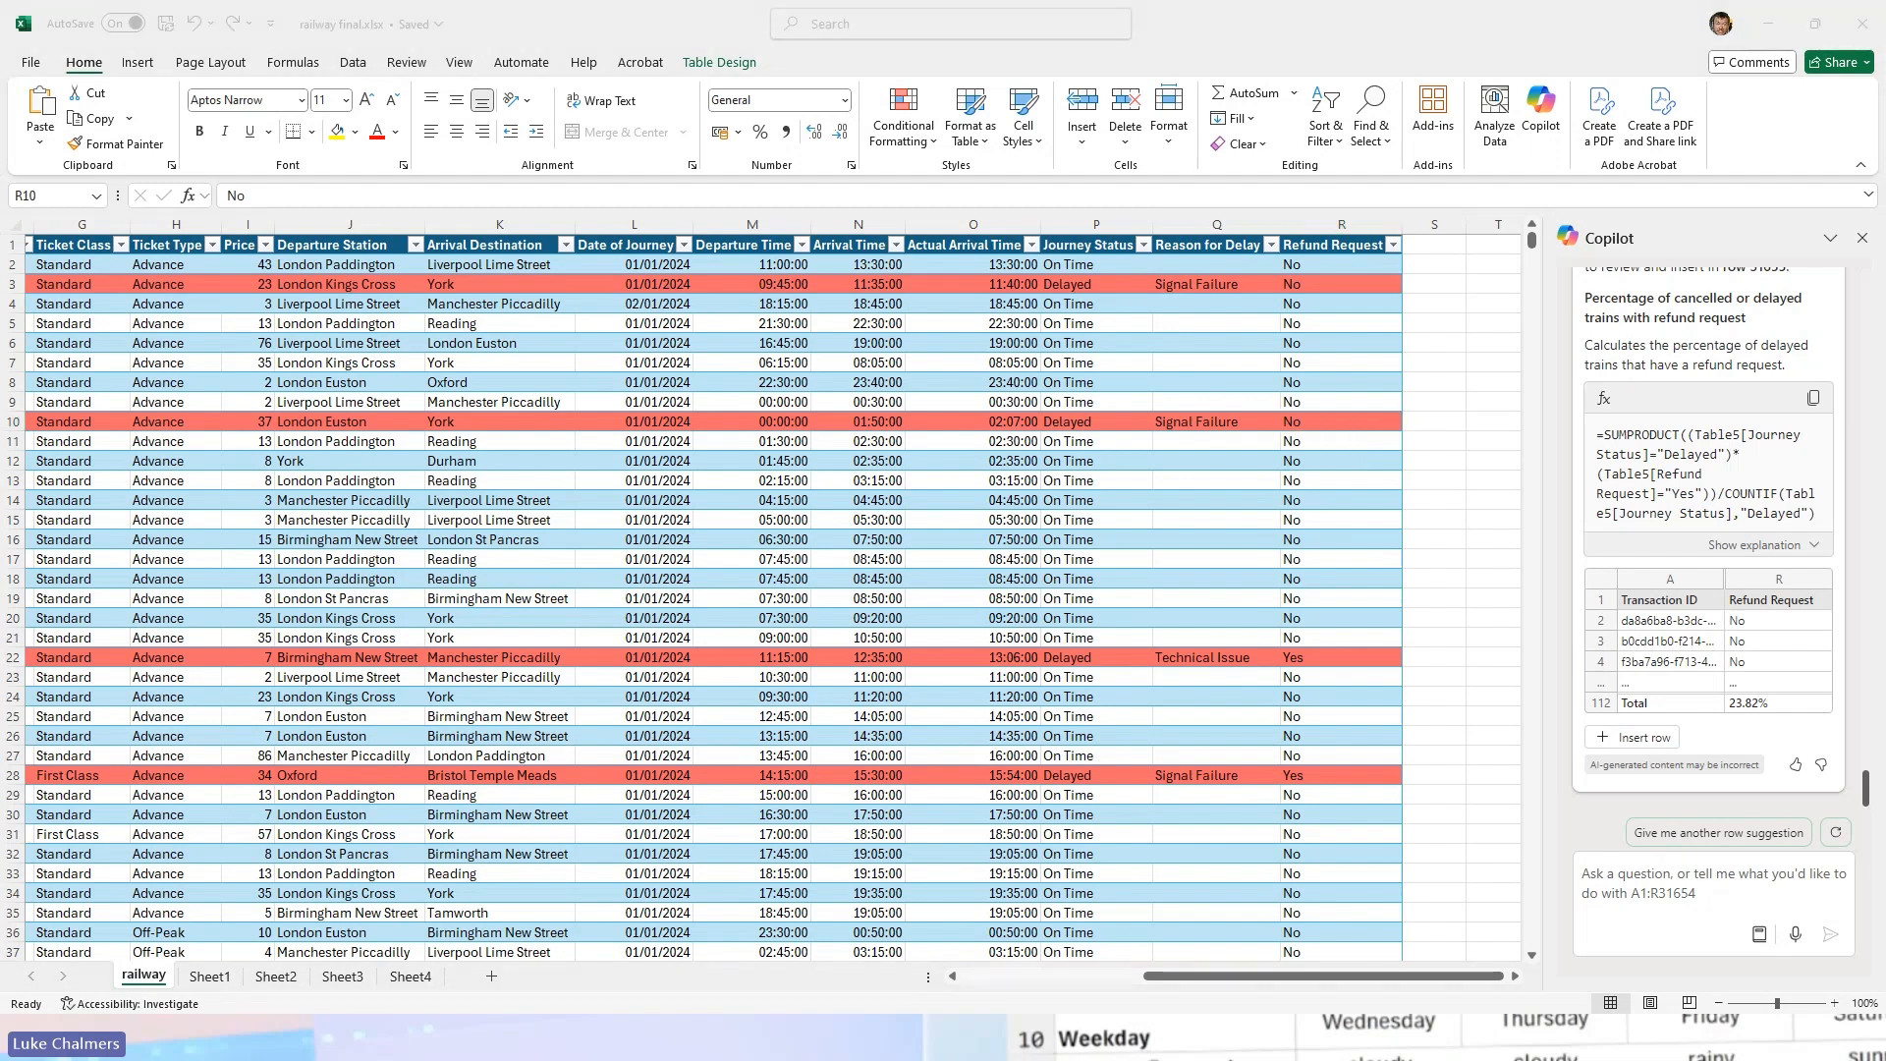
# Step: Bring up the Cim50 Excel Webinar.xlsx workbook maximized and look through the Stock Records columns
pyautogui.moveTo(1885, 314); pyautogui.dragTo(1207, 272)
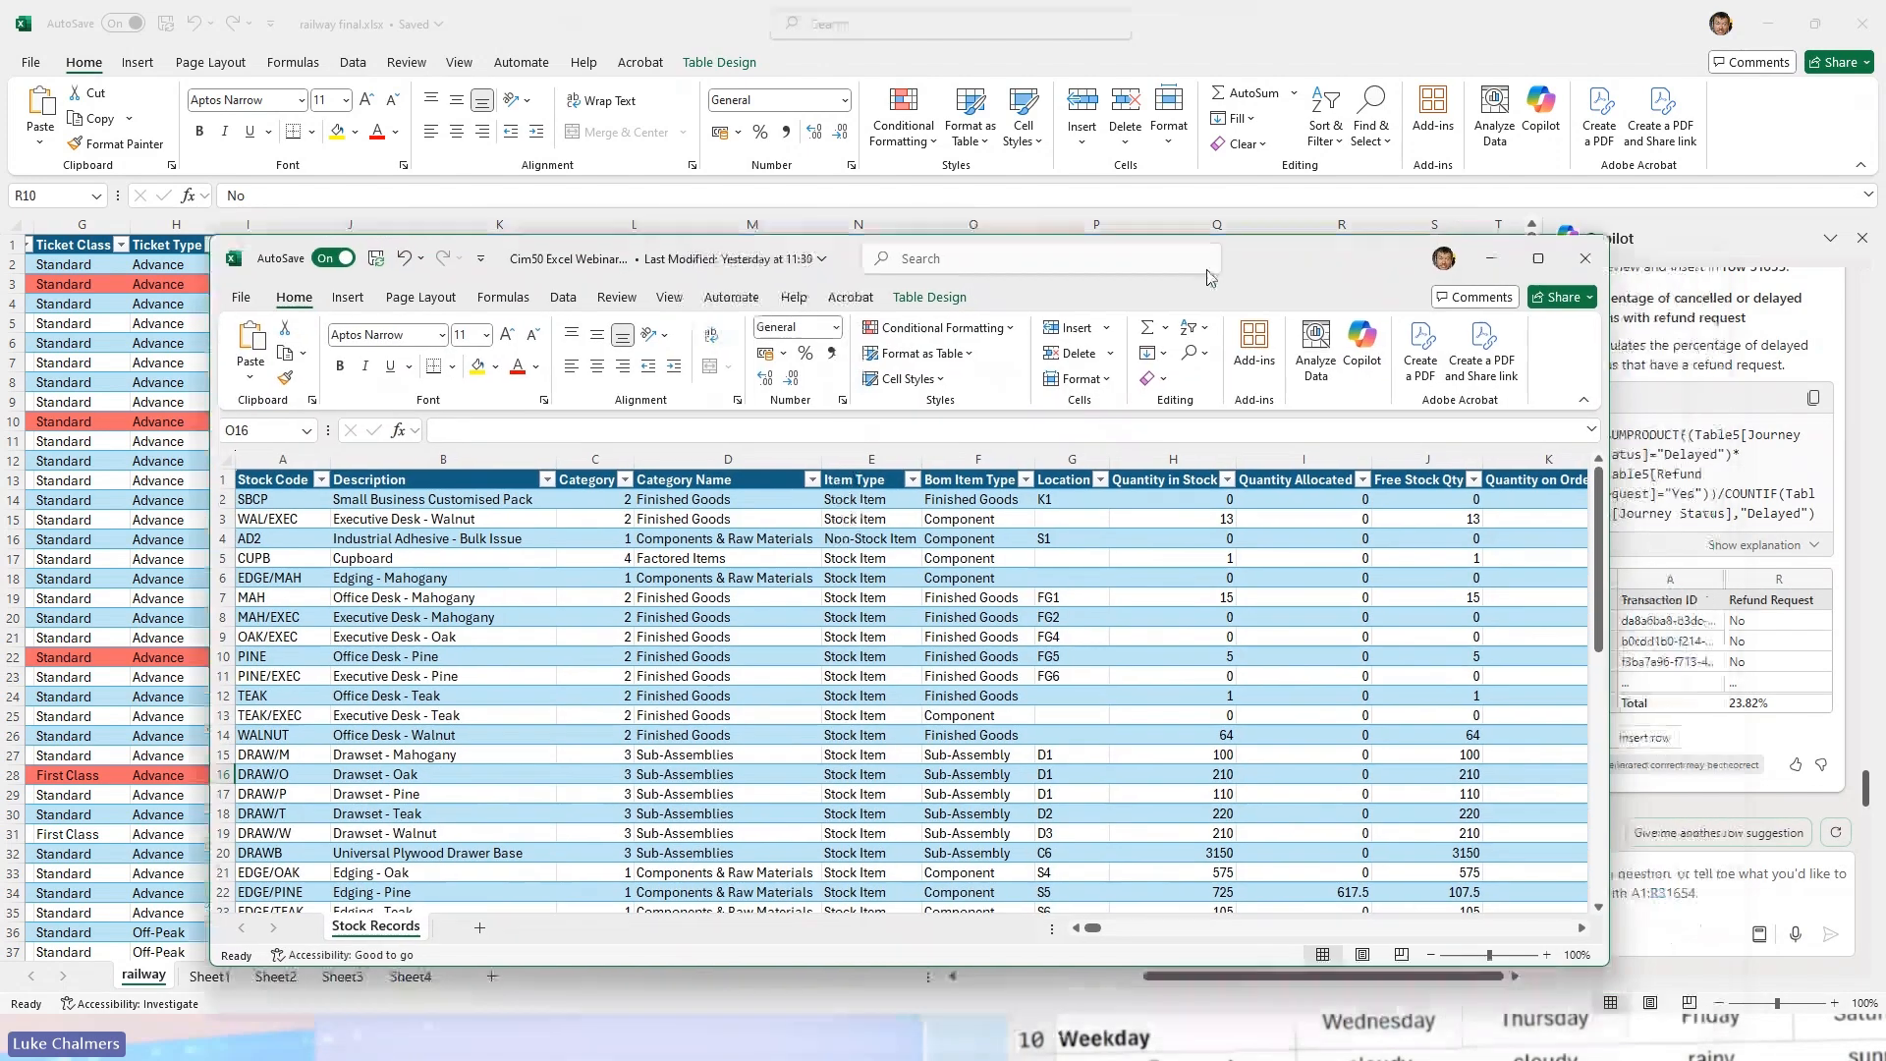
pyautogui.doubleClick(1250, 264)
pyautogui.click(651, 417)
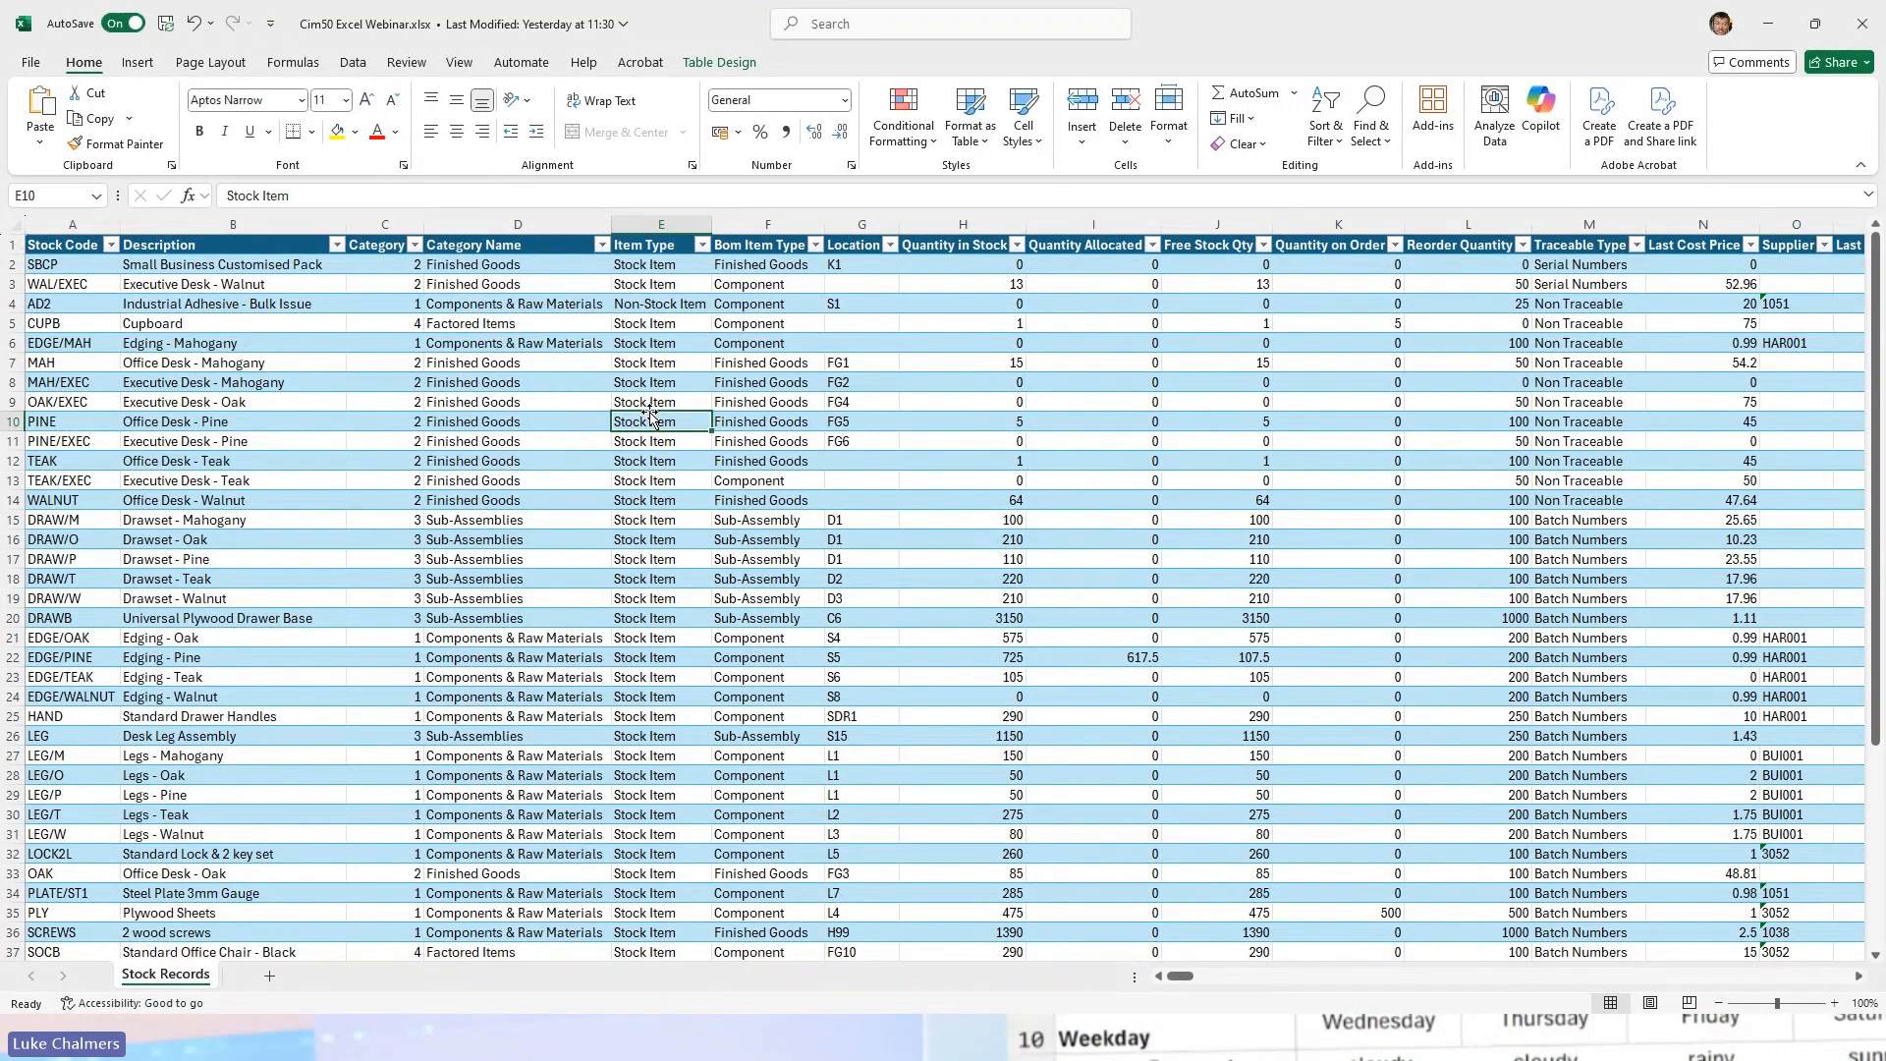
pyautogui.press('Left')
pyautogui.press('Left')
pyautogui.press('Left')
pyautogui.press('Left')
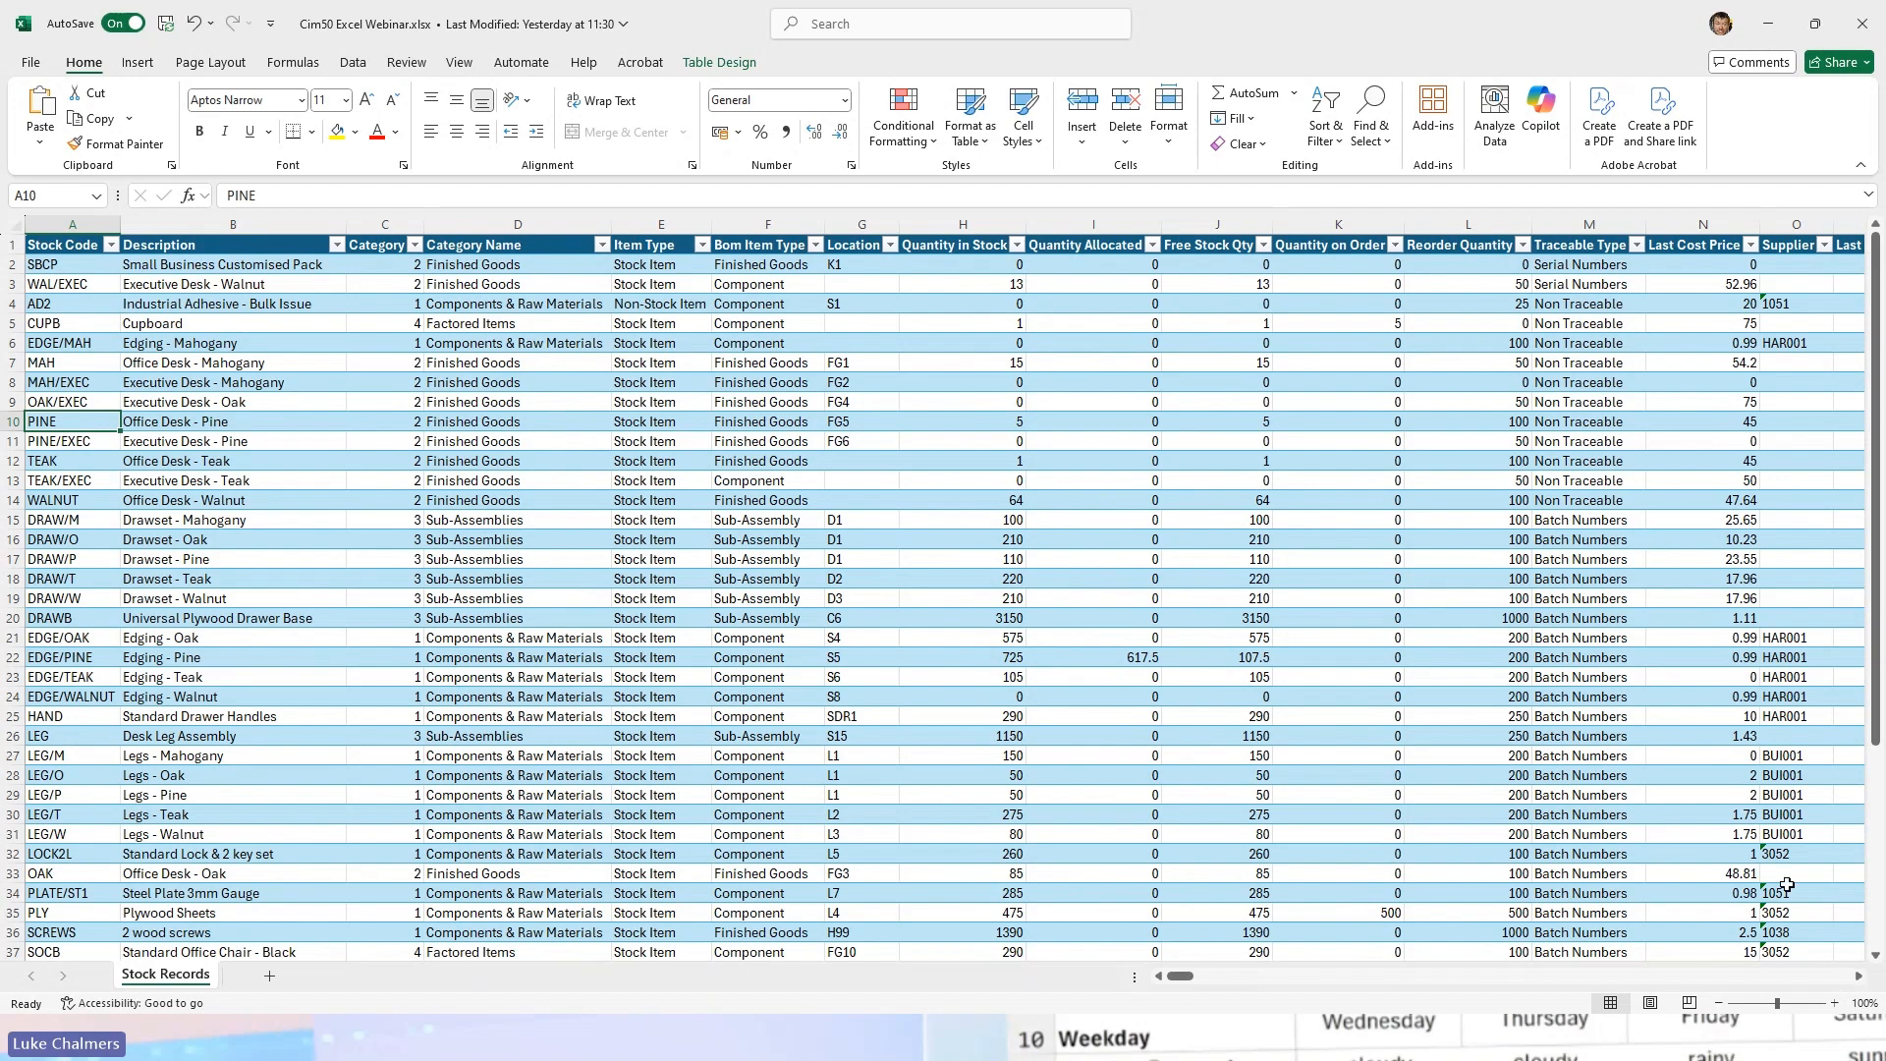
pyautogui.hscroll(3, 1859, 984)
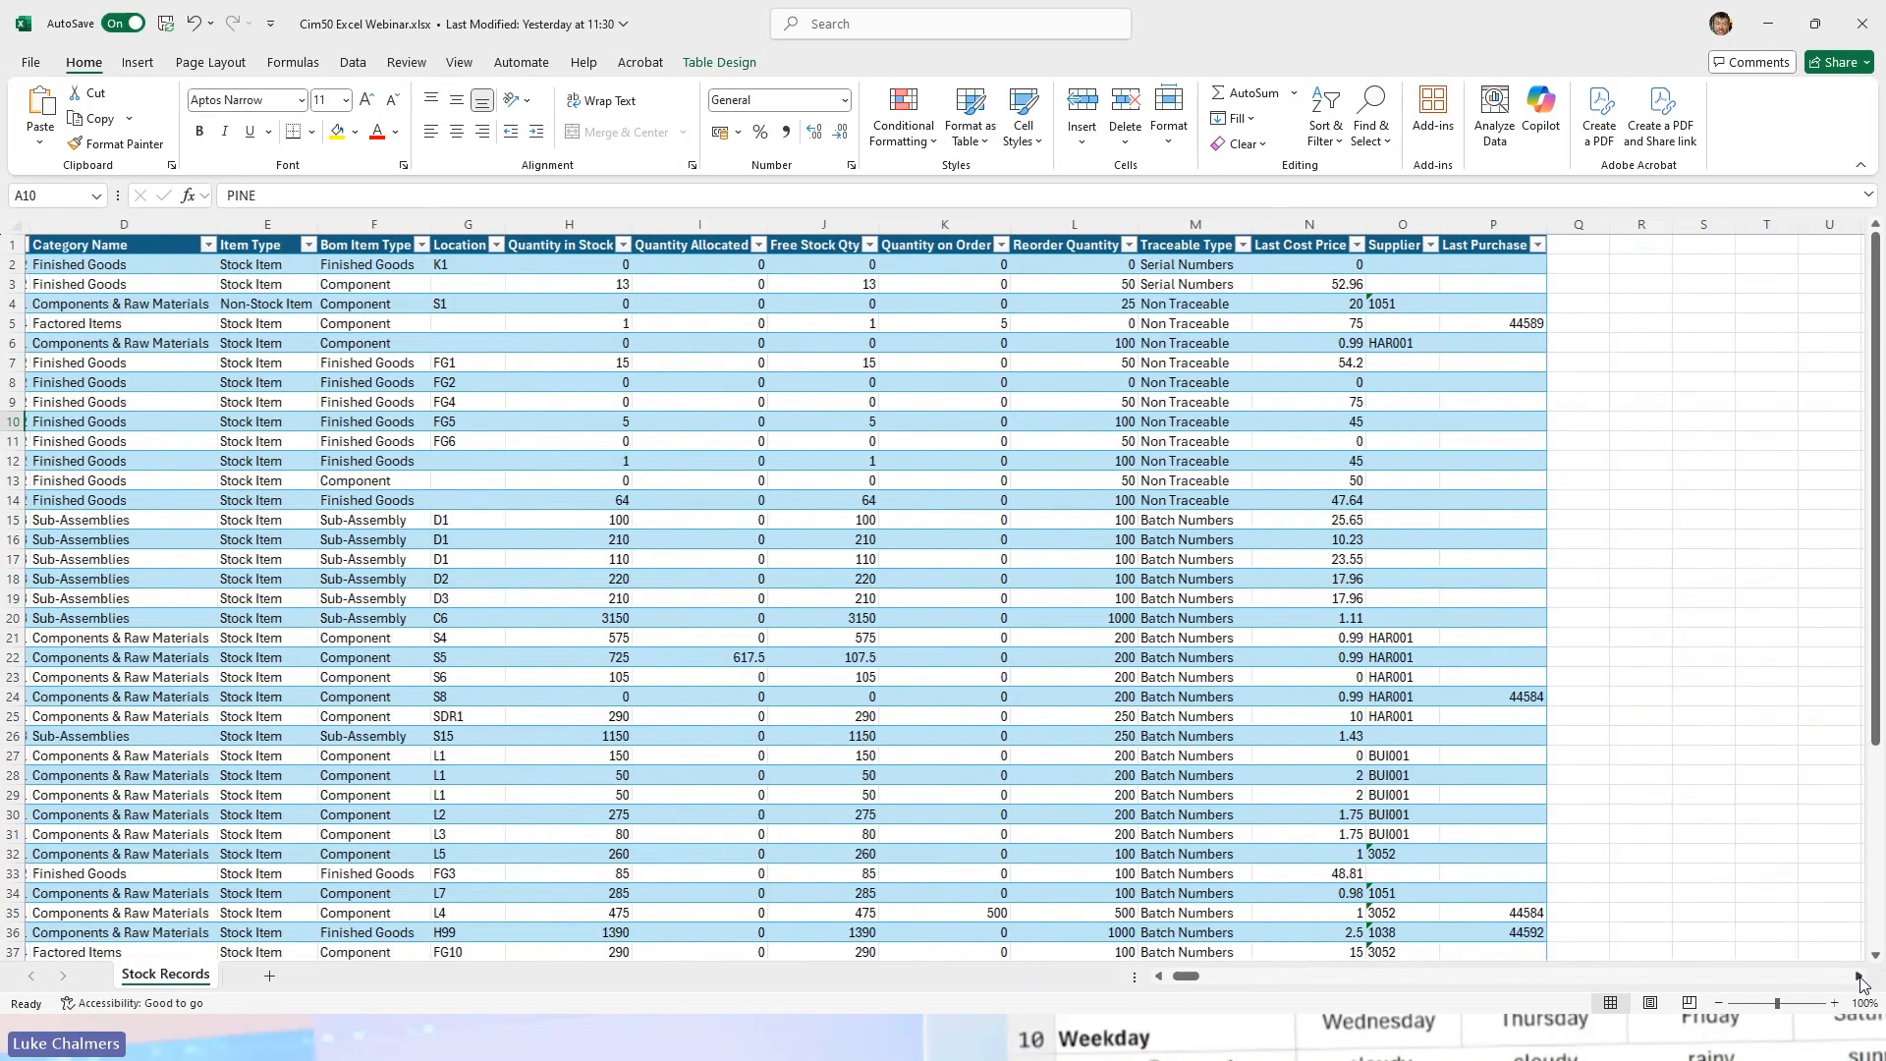
pyautogui.click(1160, 977)
pyautogui.click(1160, 976)
# Step: Open Copilot on the stock table, ask "What's my total stock value?" and compare the suggested formula with the quantity and cost columns
pyautogui.click(1540, 110)
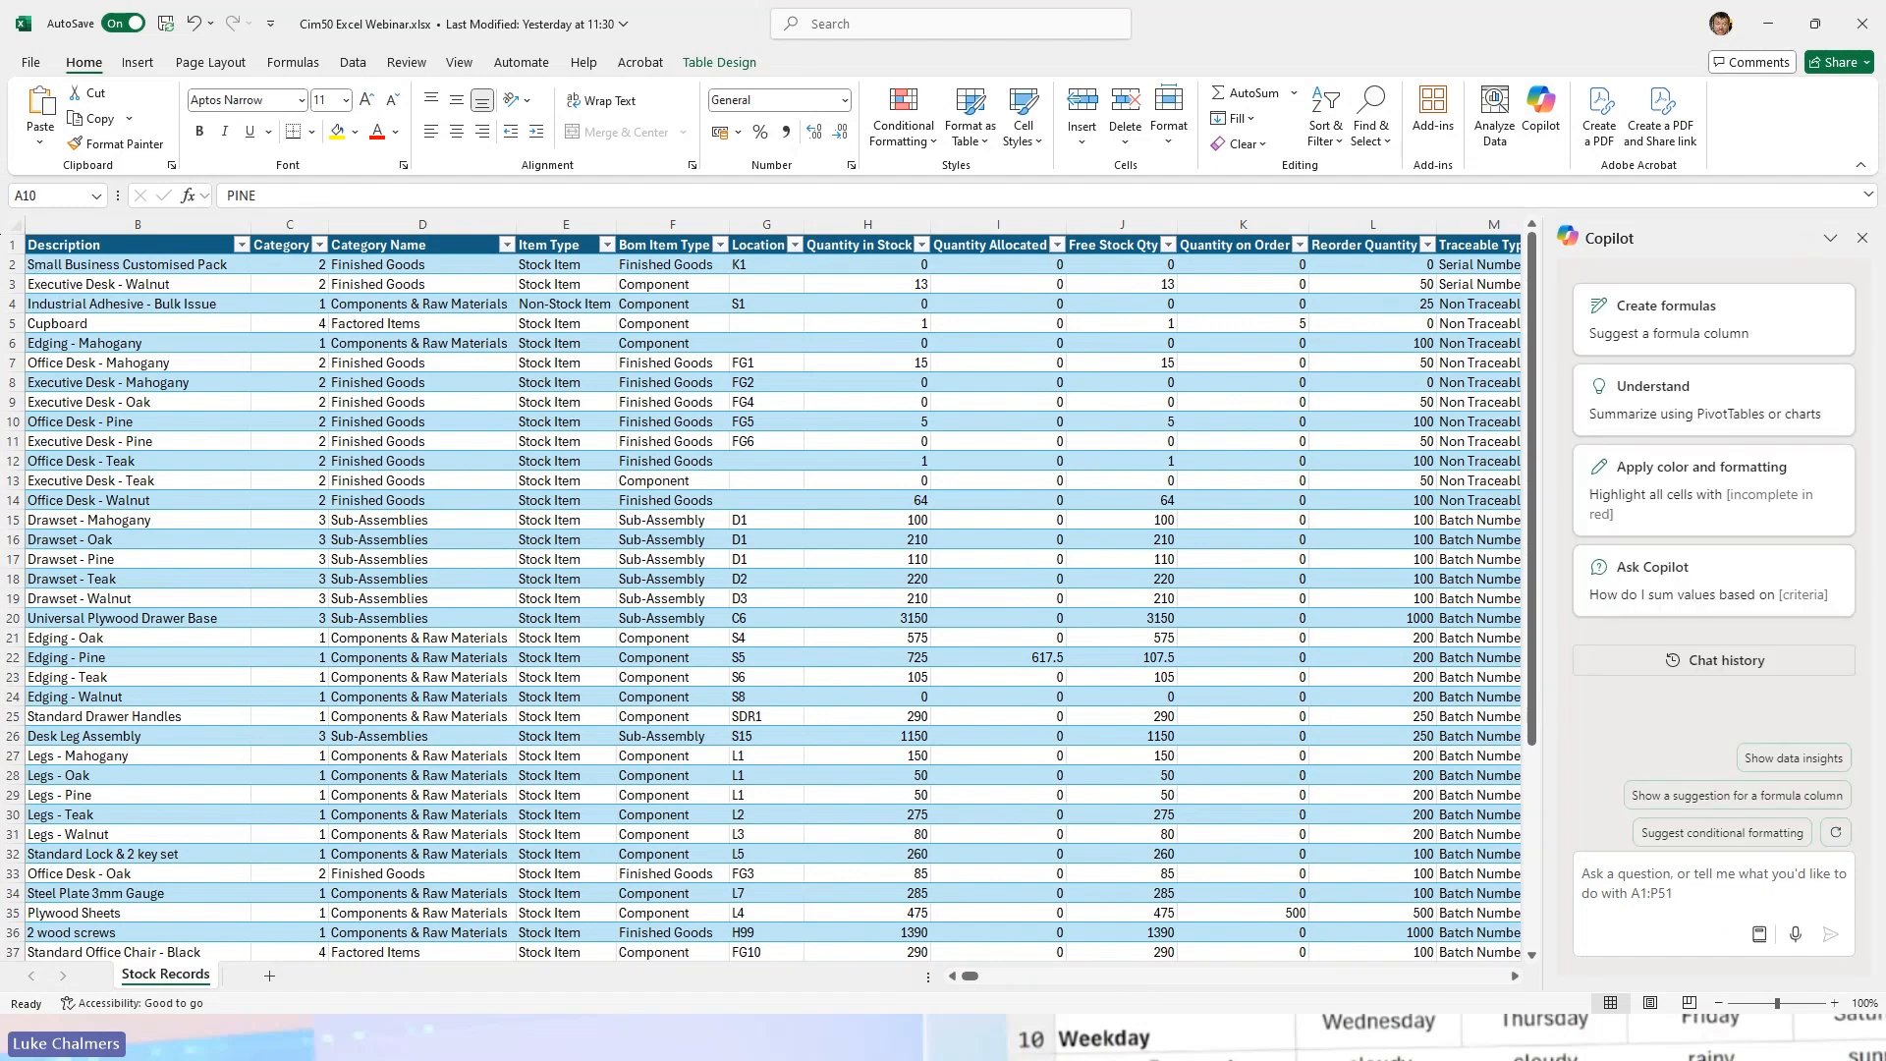
pyautogui.click(1619, 873)
pyautogui.write("What's my total stock value?")
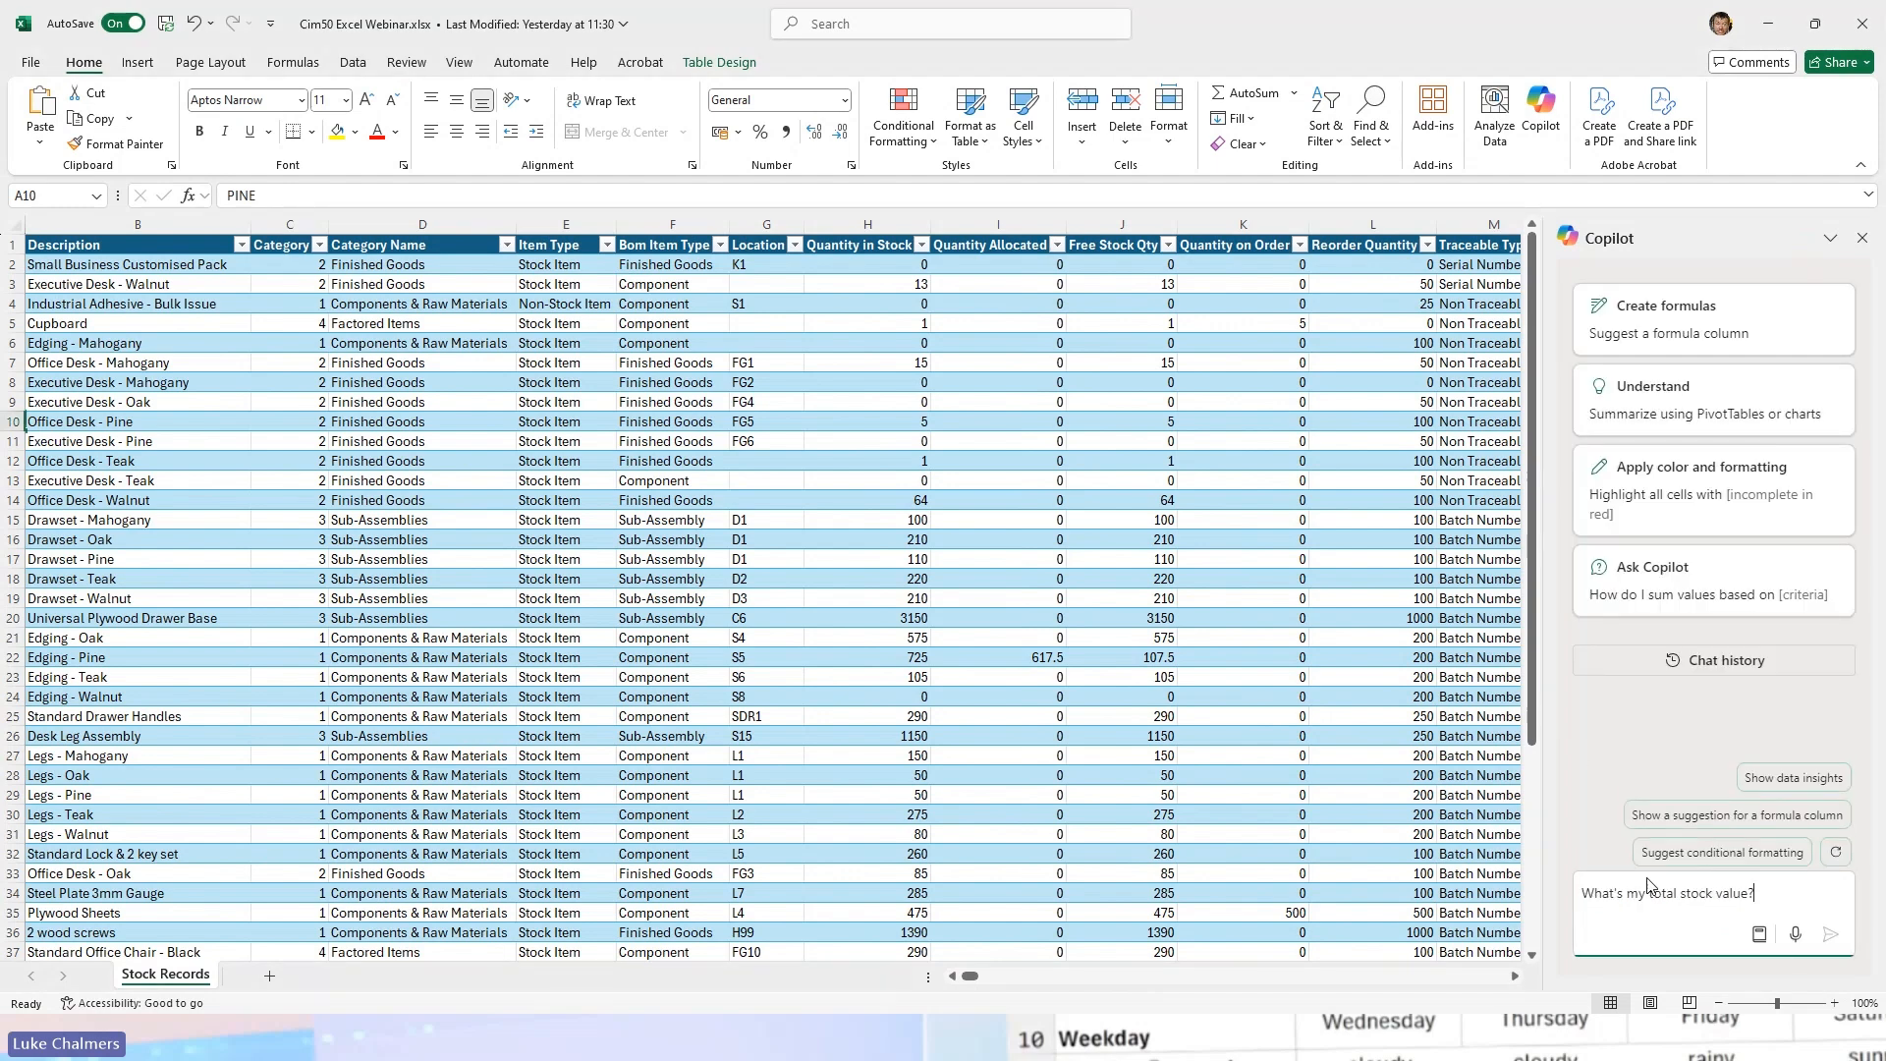
pyautogui.press('Return')
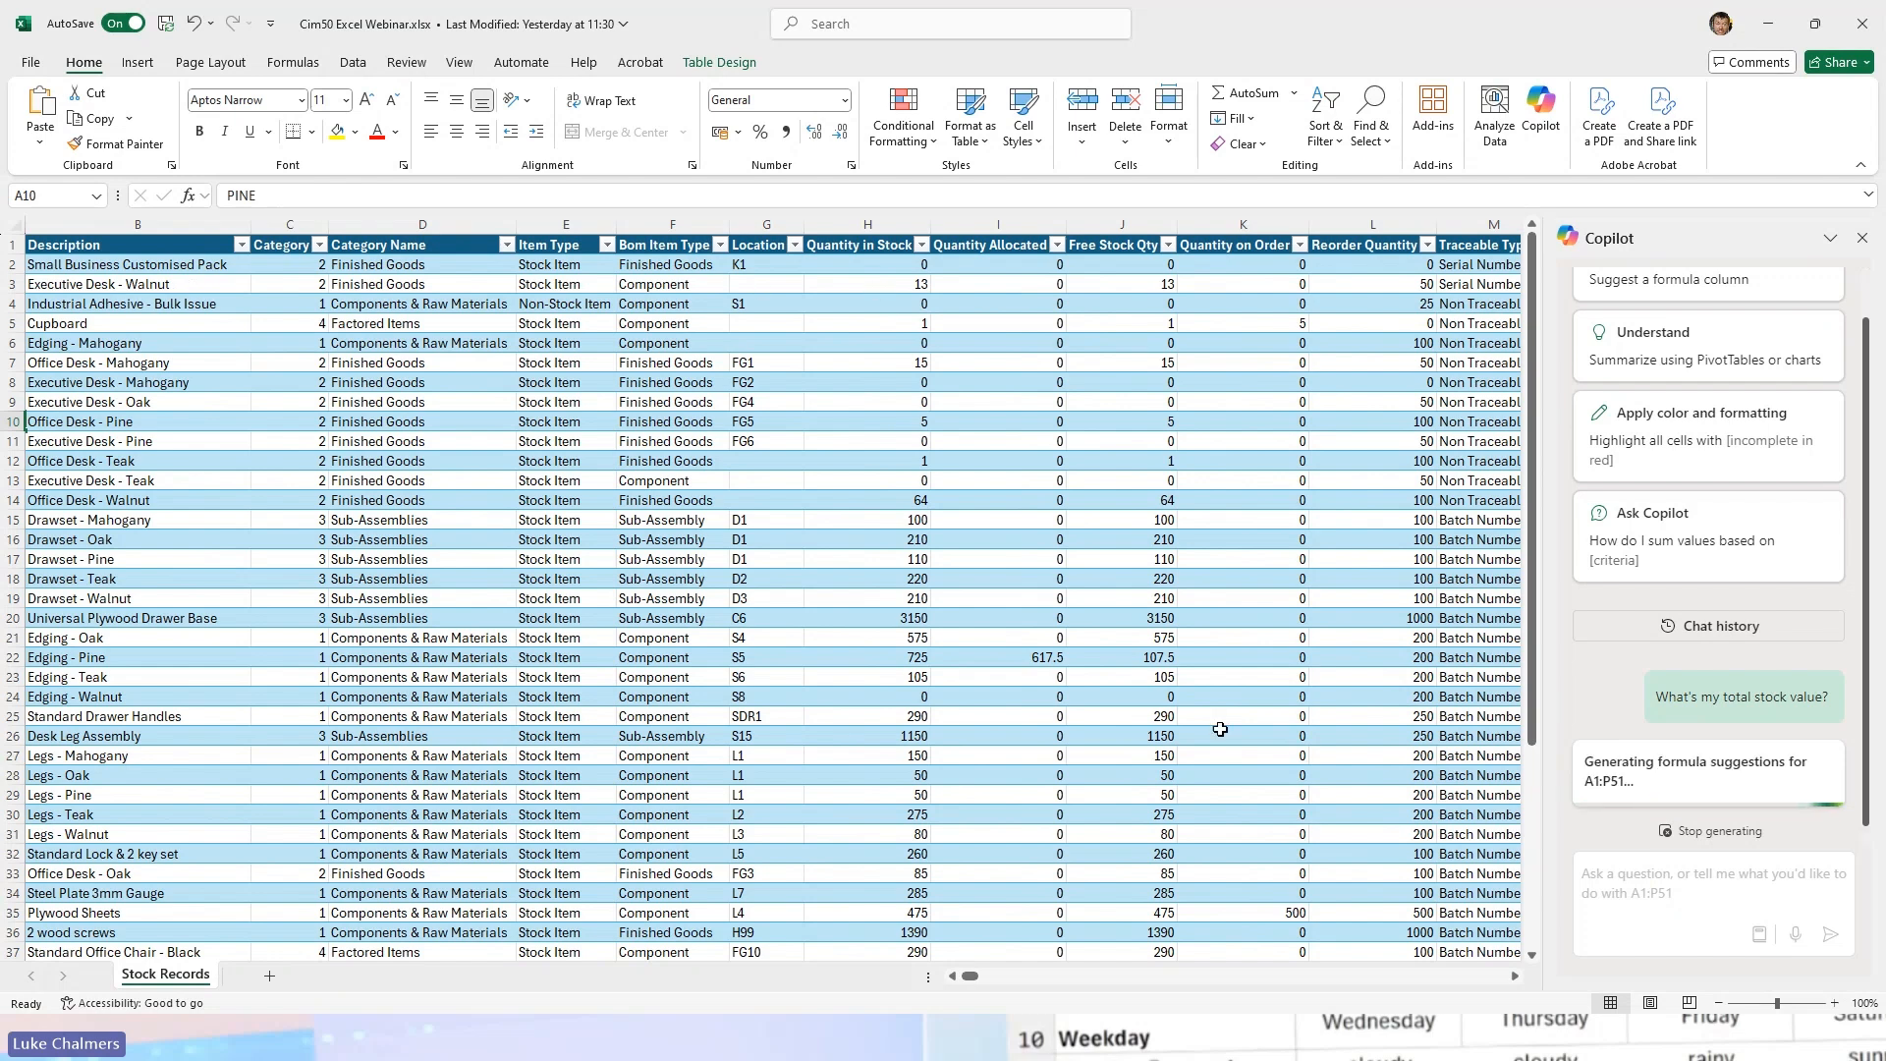
pyautogui.click(1515, 976)
pyautogui.click(1515, 977)
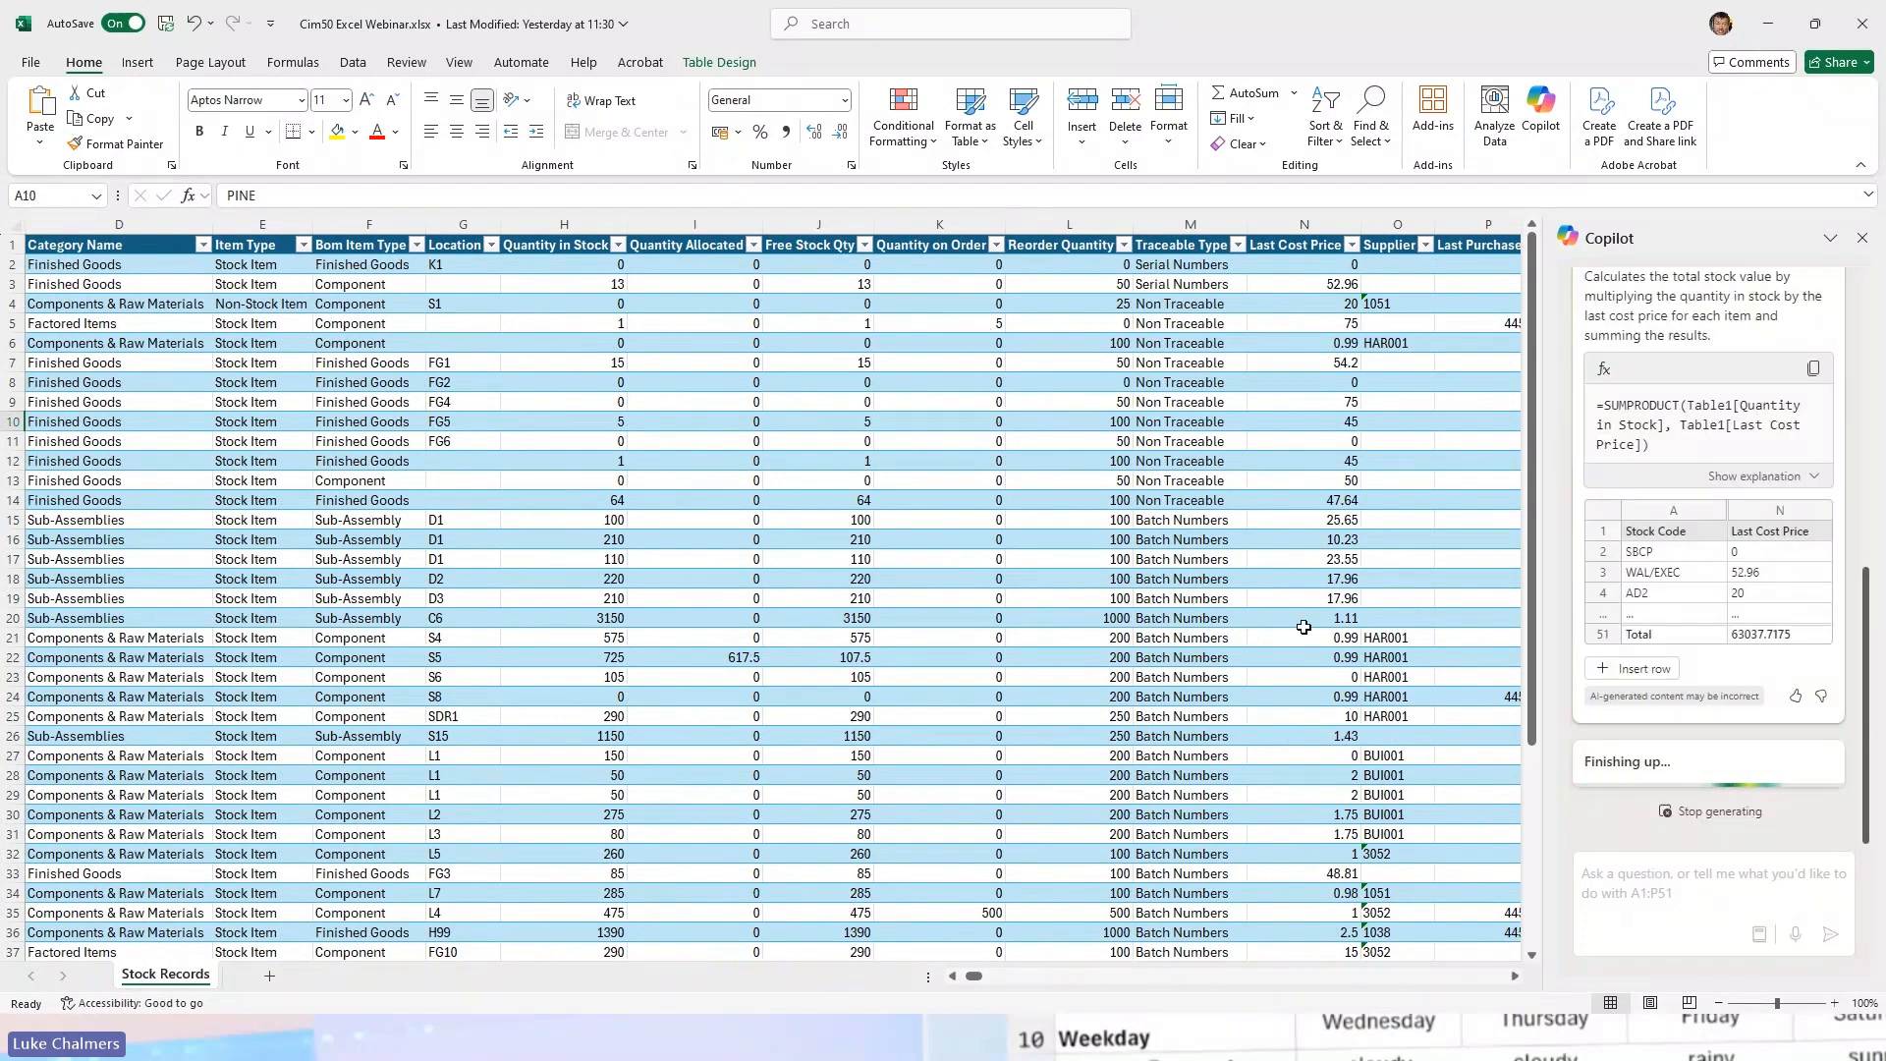
pyautogui.scroll(-7, 1307, 619)
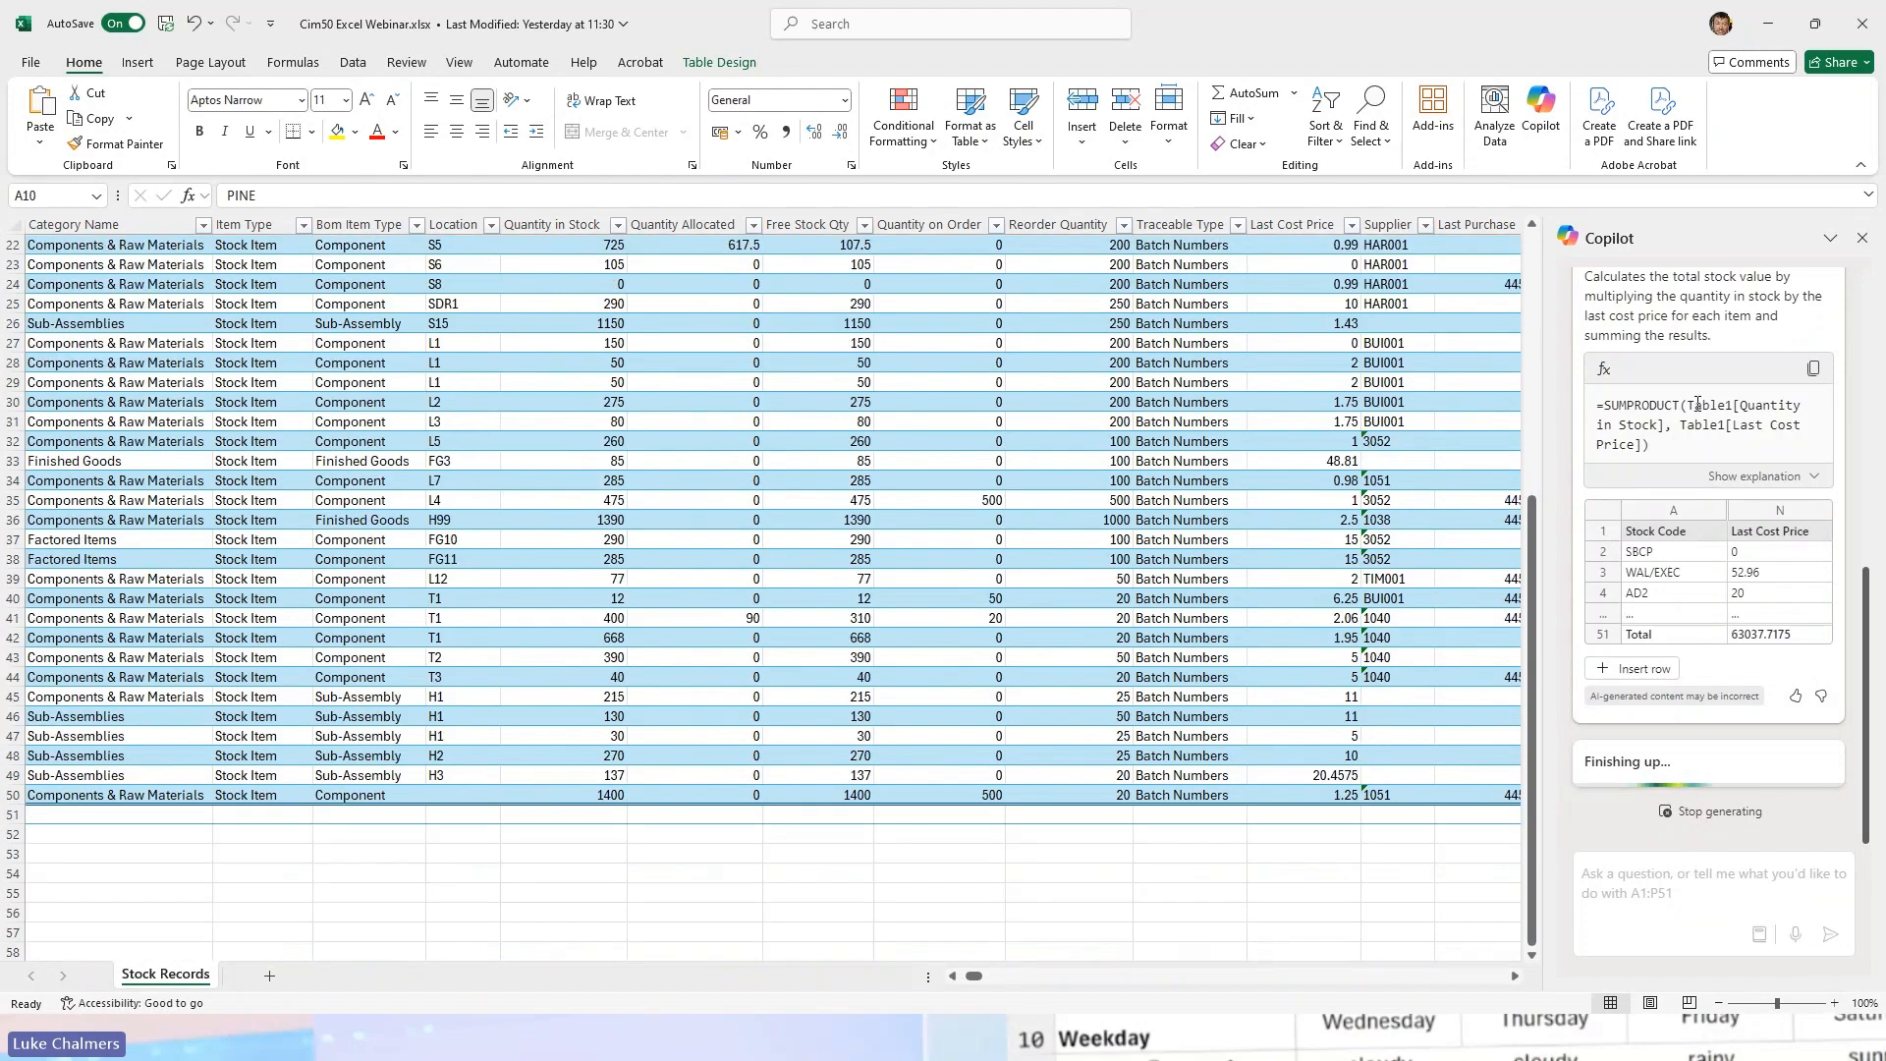
pyautogui.scroll(7, 1414, 548)
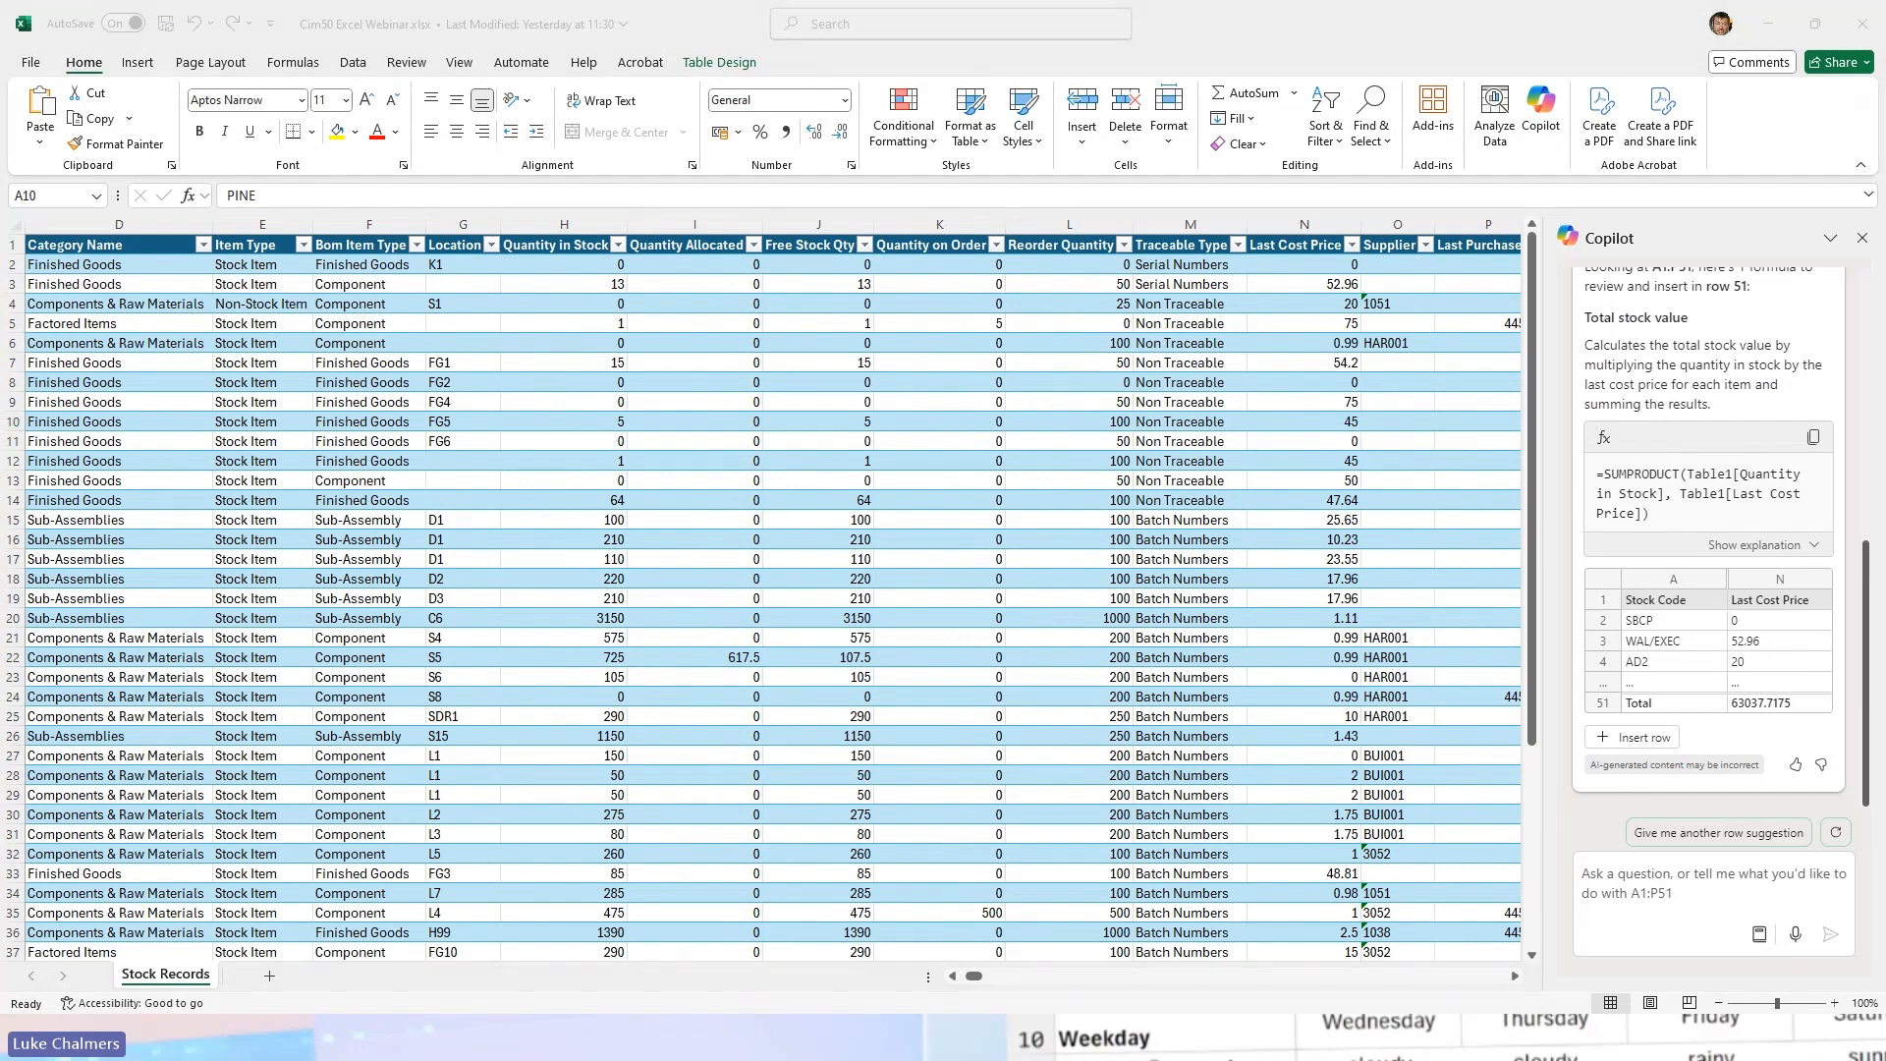
# Step: Ask Copilot to highlight in yellow the rows where Qty in Stock is below reorder qty, apply the rule and review the rows
pyautogui.click(696, 645)
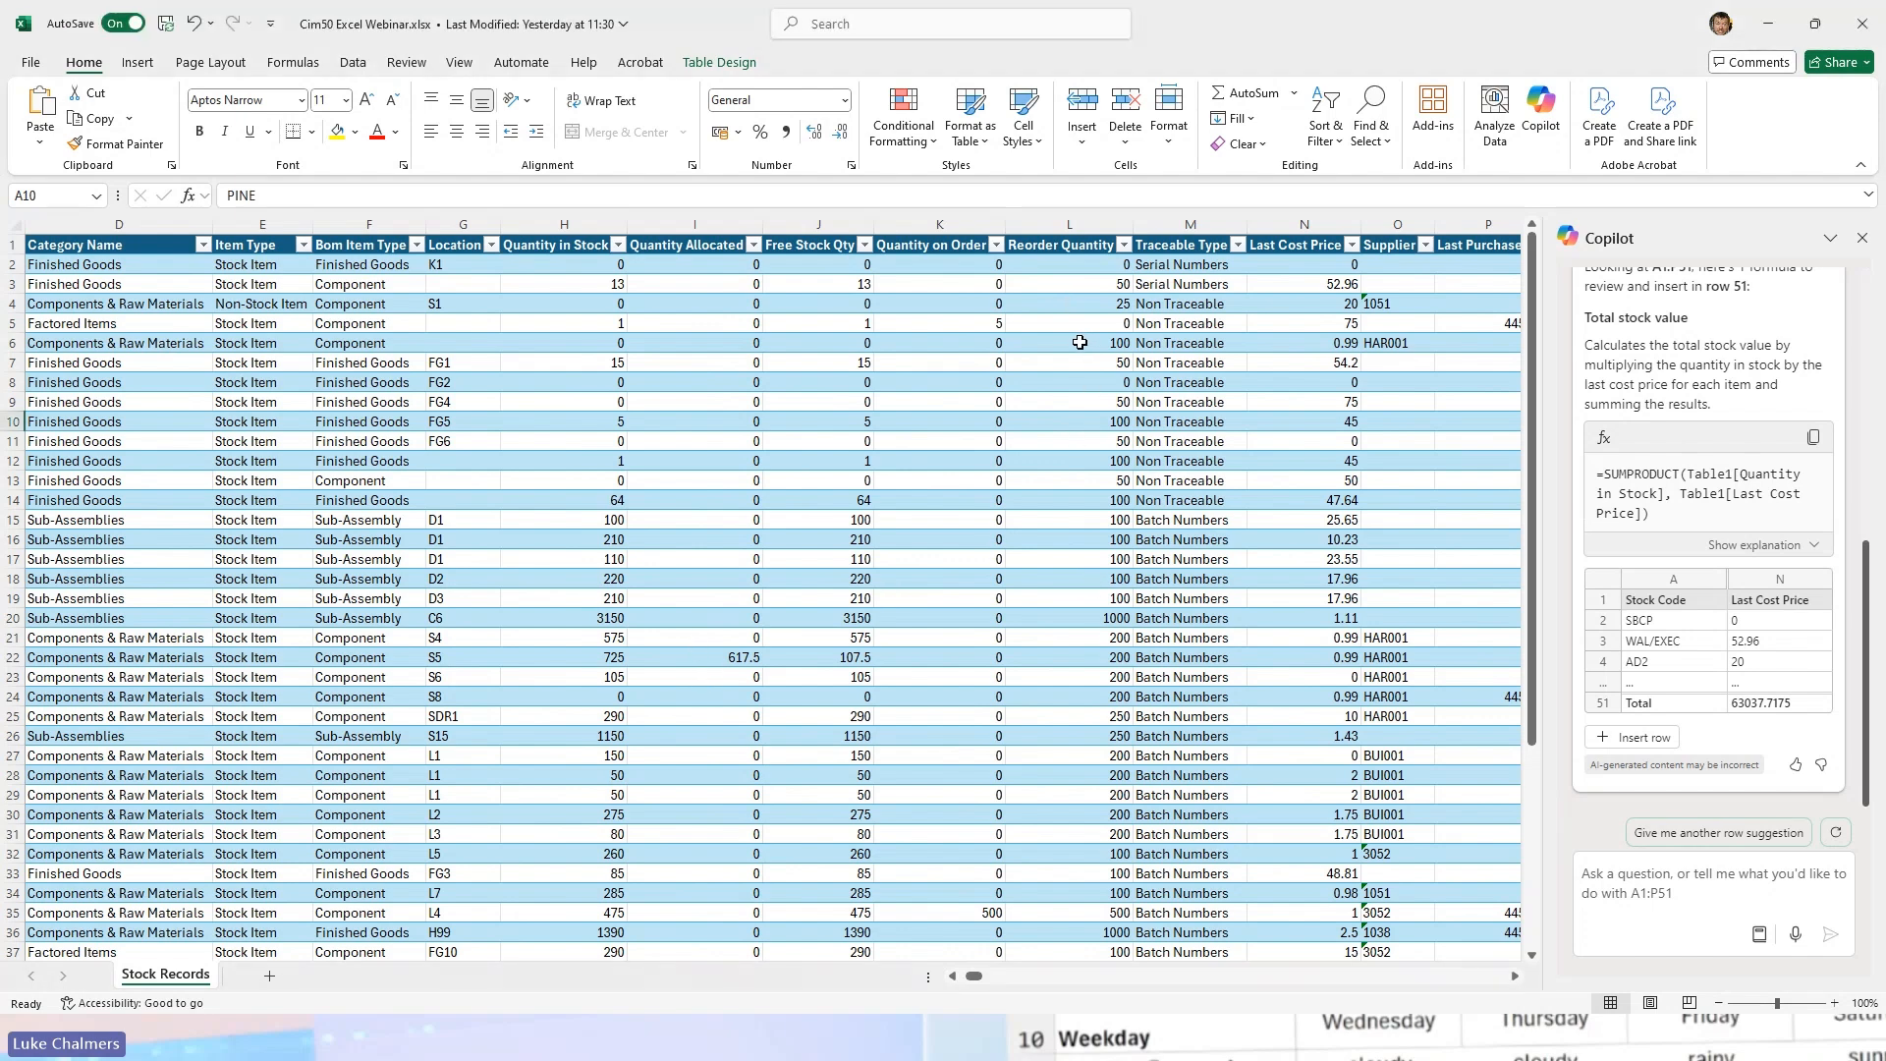
pyautogui.click(1120, 343)
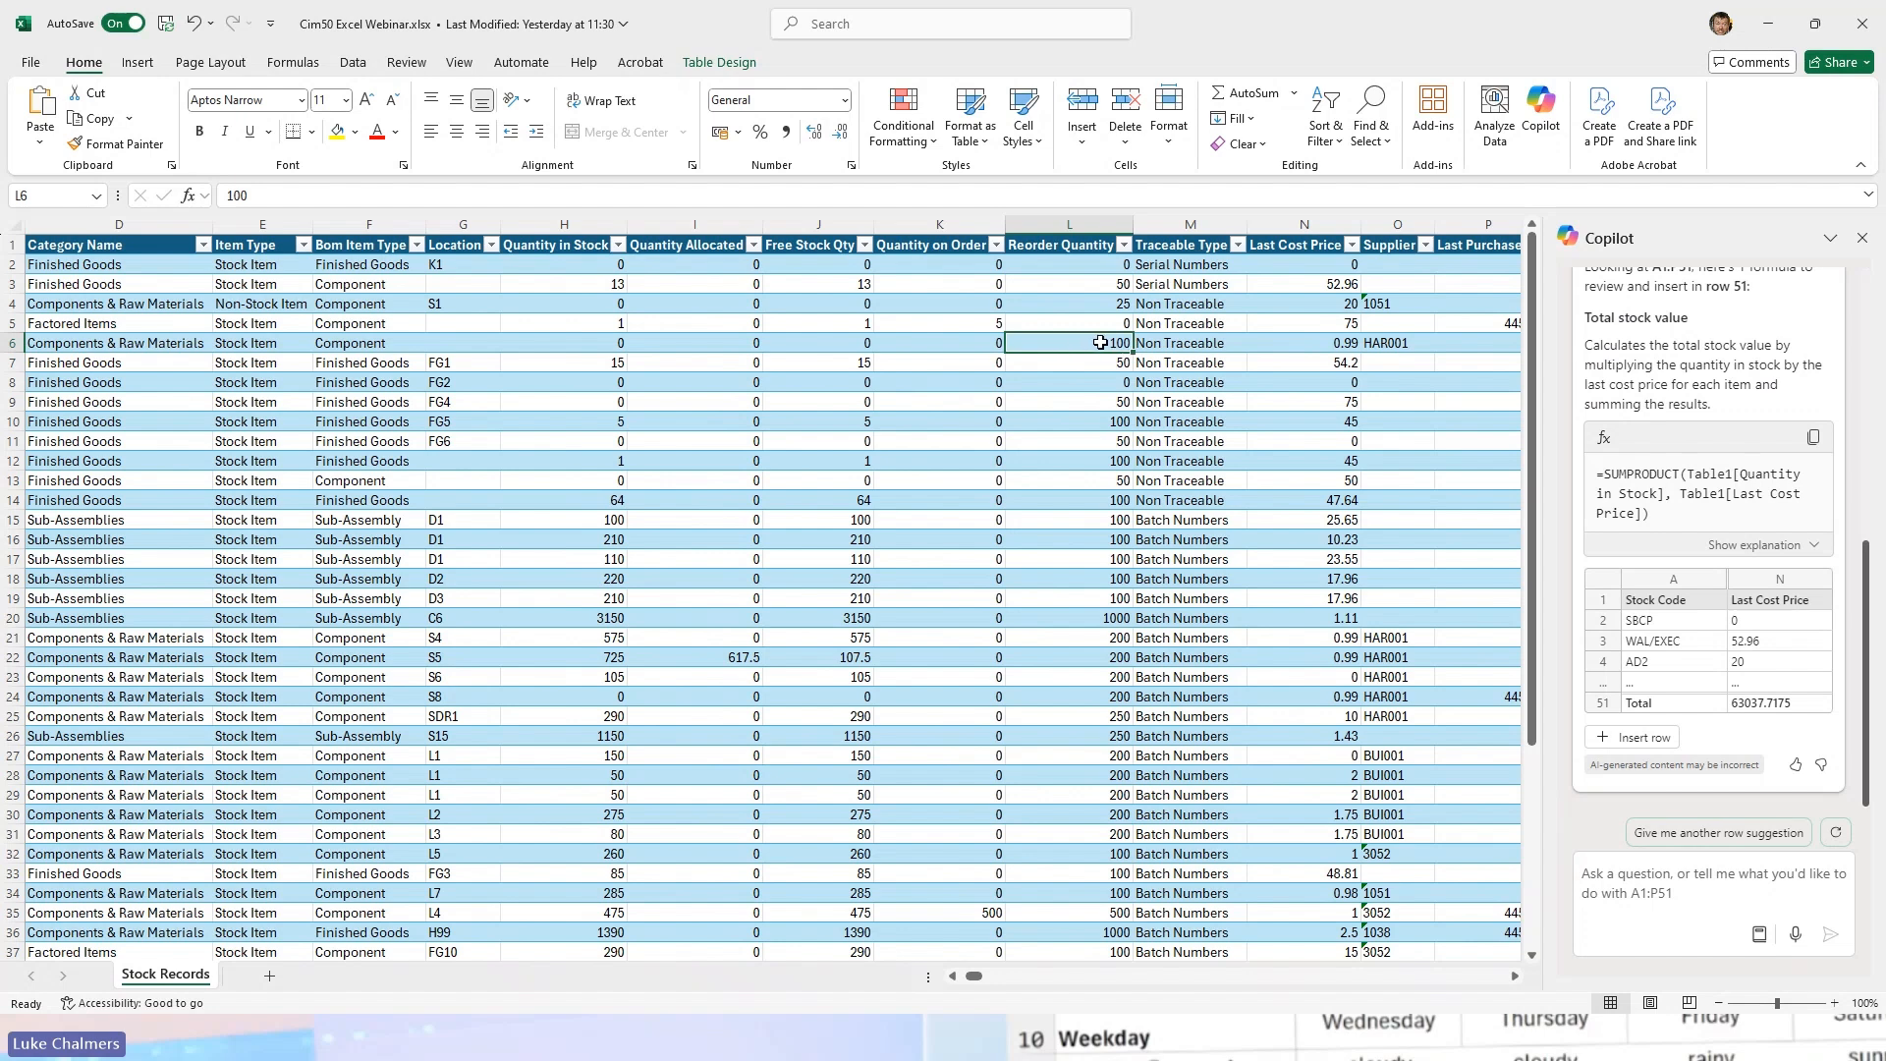
pyautogui.click(1641, 865)
pyautogui.write('Highlight the rows in yellow where Qty in Stock is below reorder qty?')
pyautogui.press('Return')
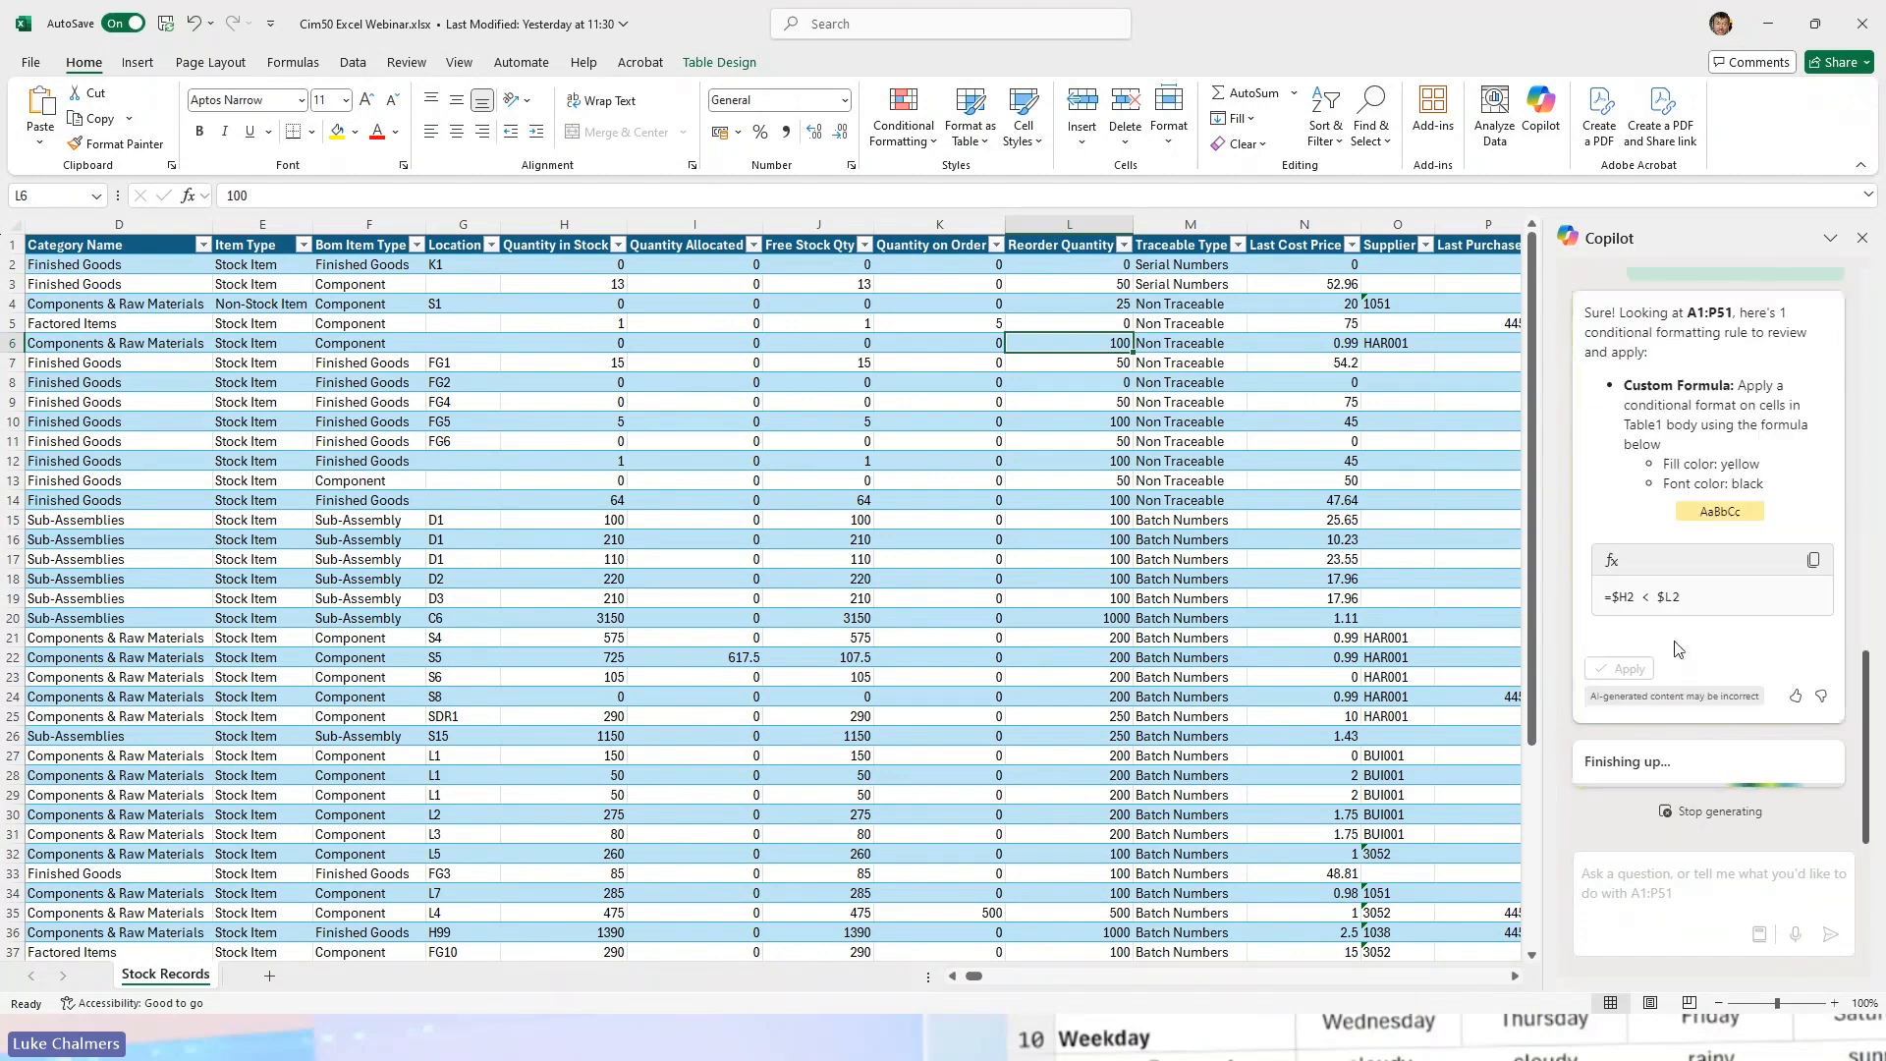
pyautogui.click(1626, 738)
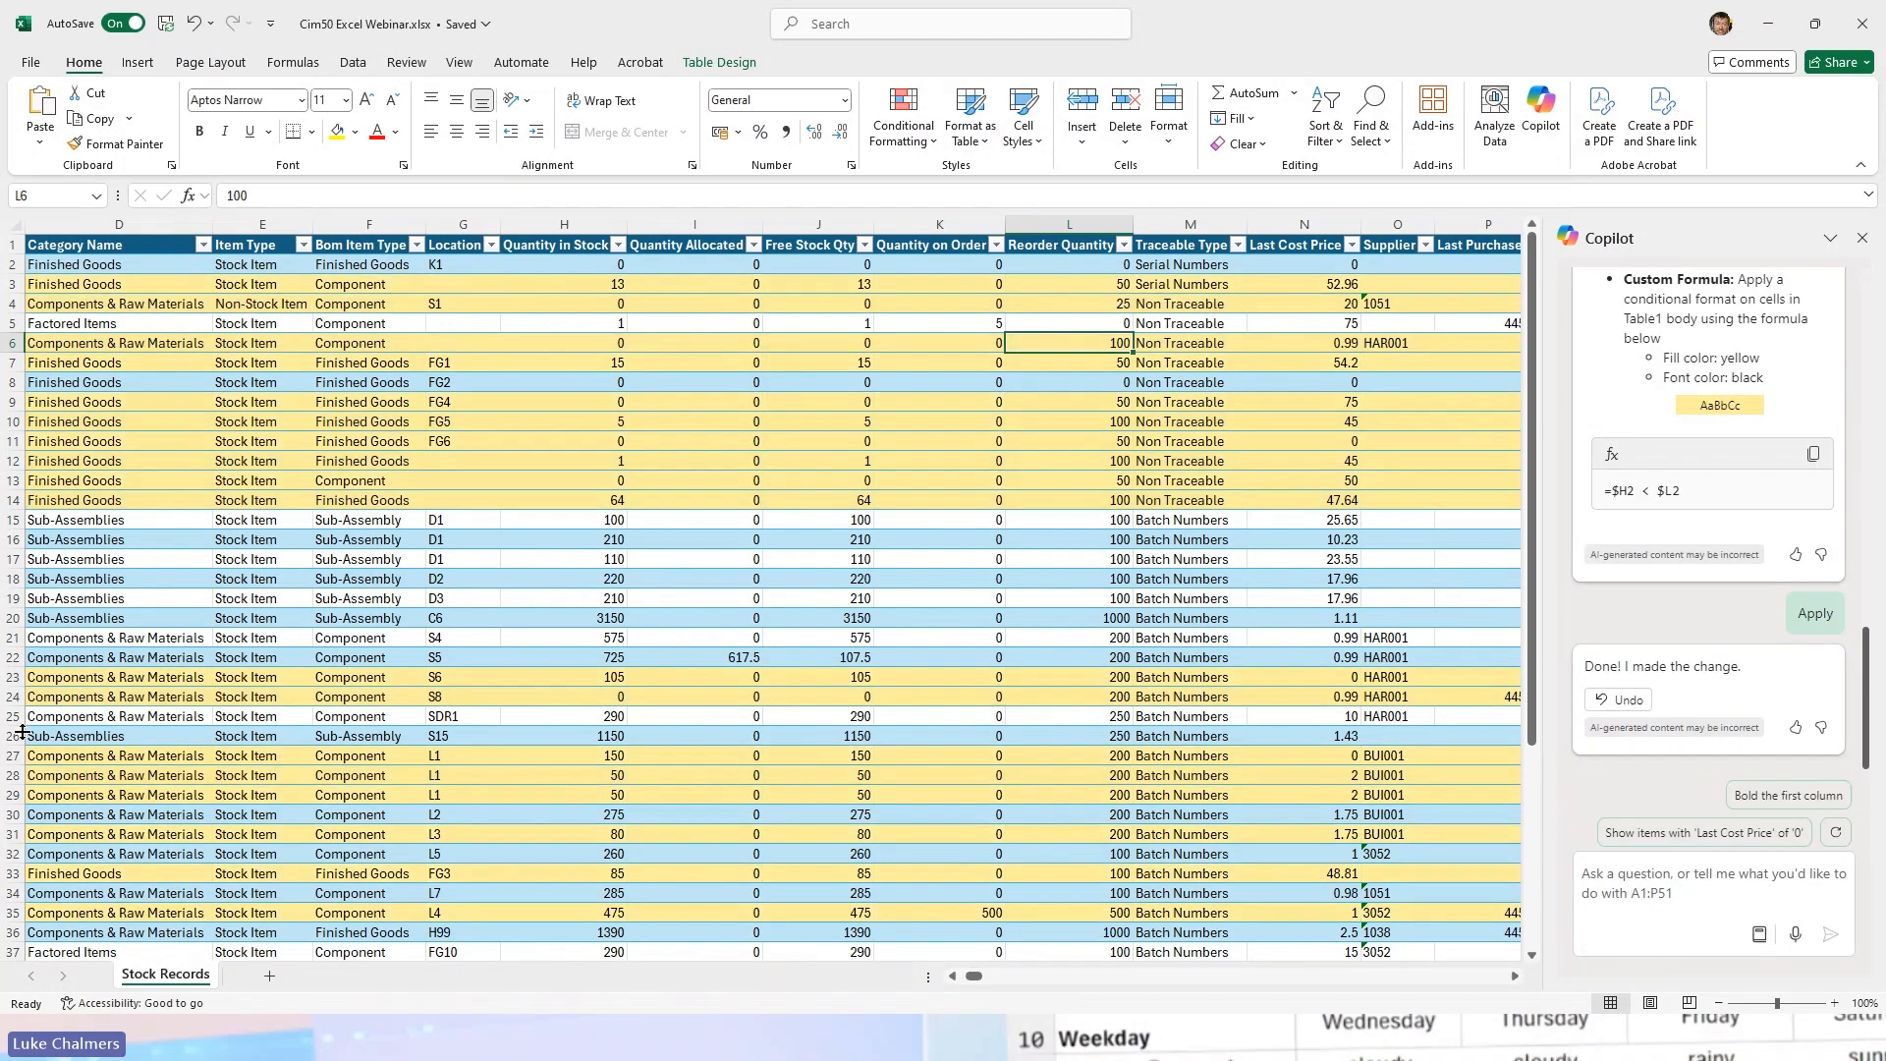
pyautogui.click(957, 980)
pyautogui.click(957, 980)
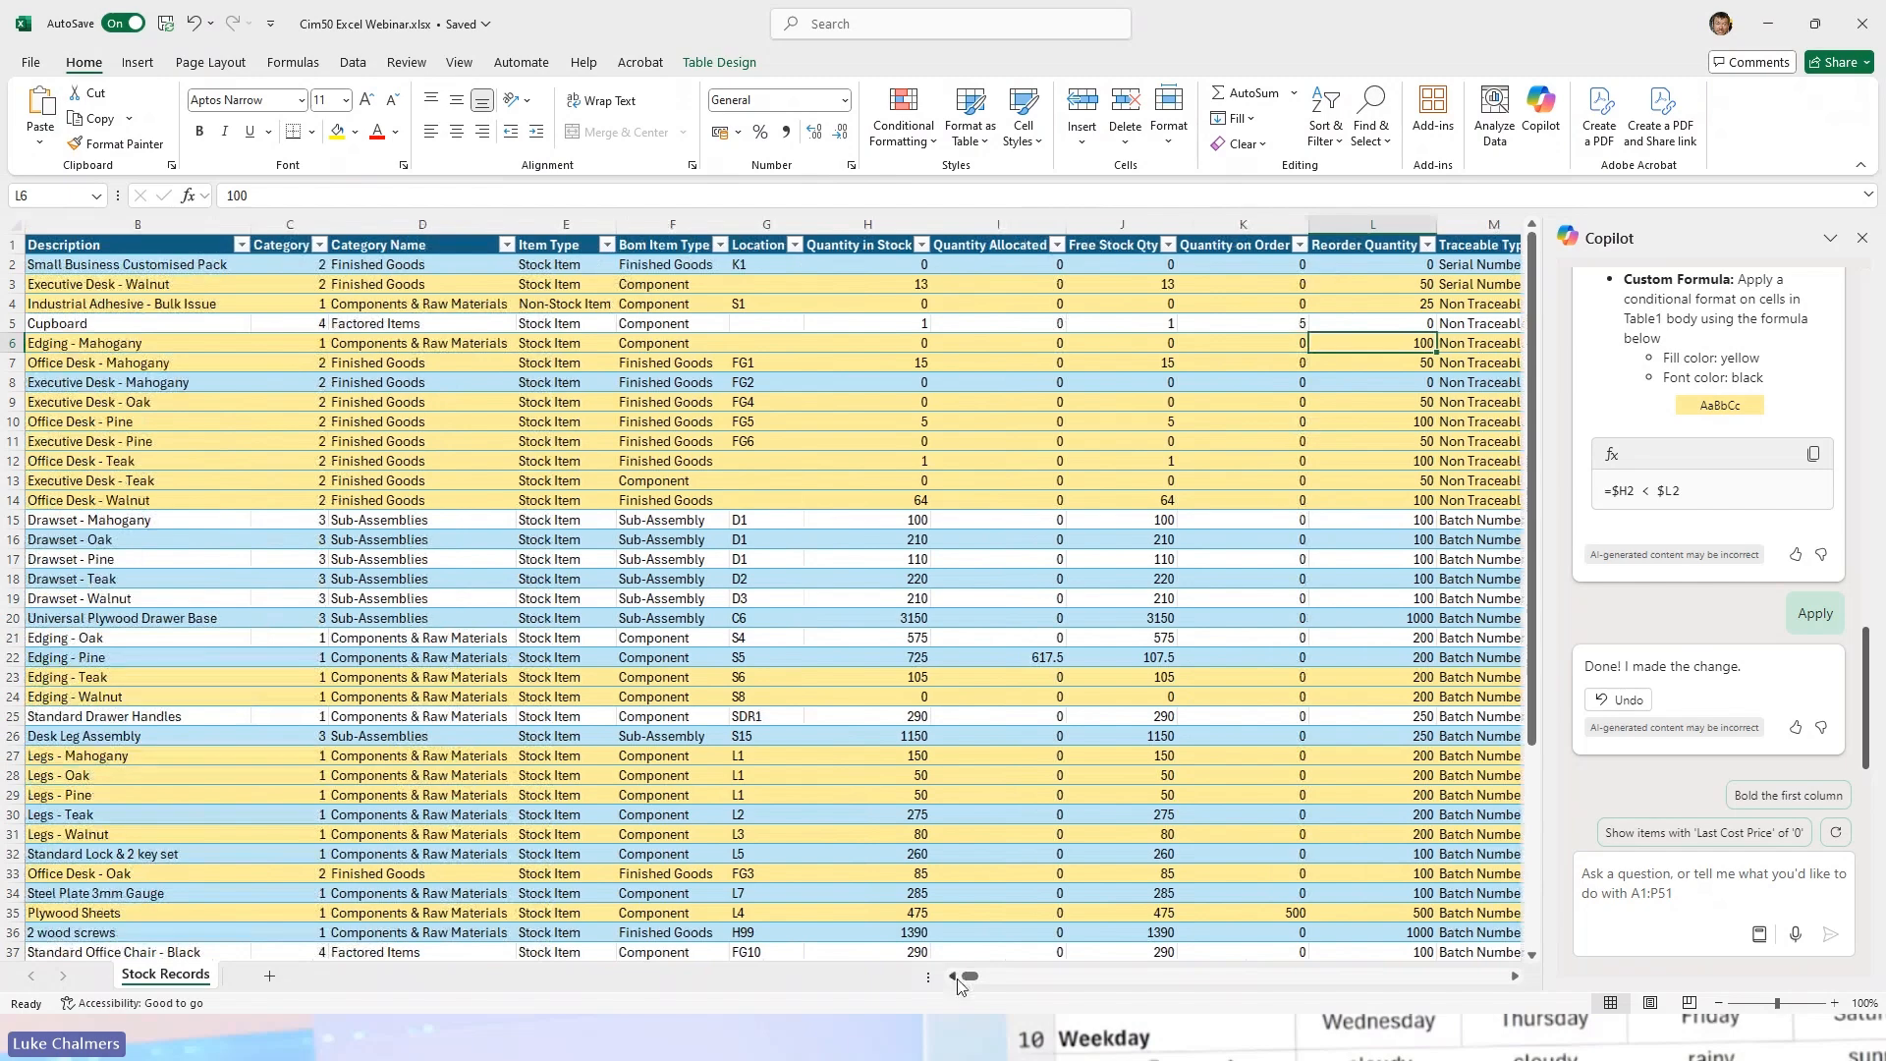
pyautogui.click(955, 978)
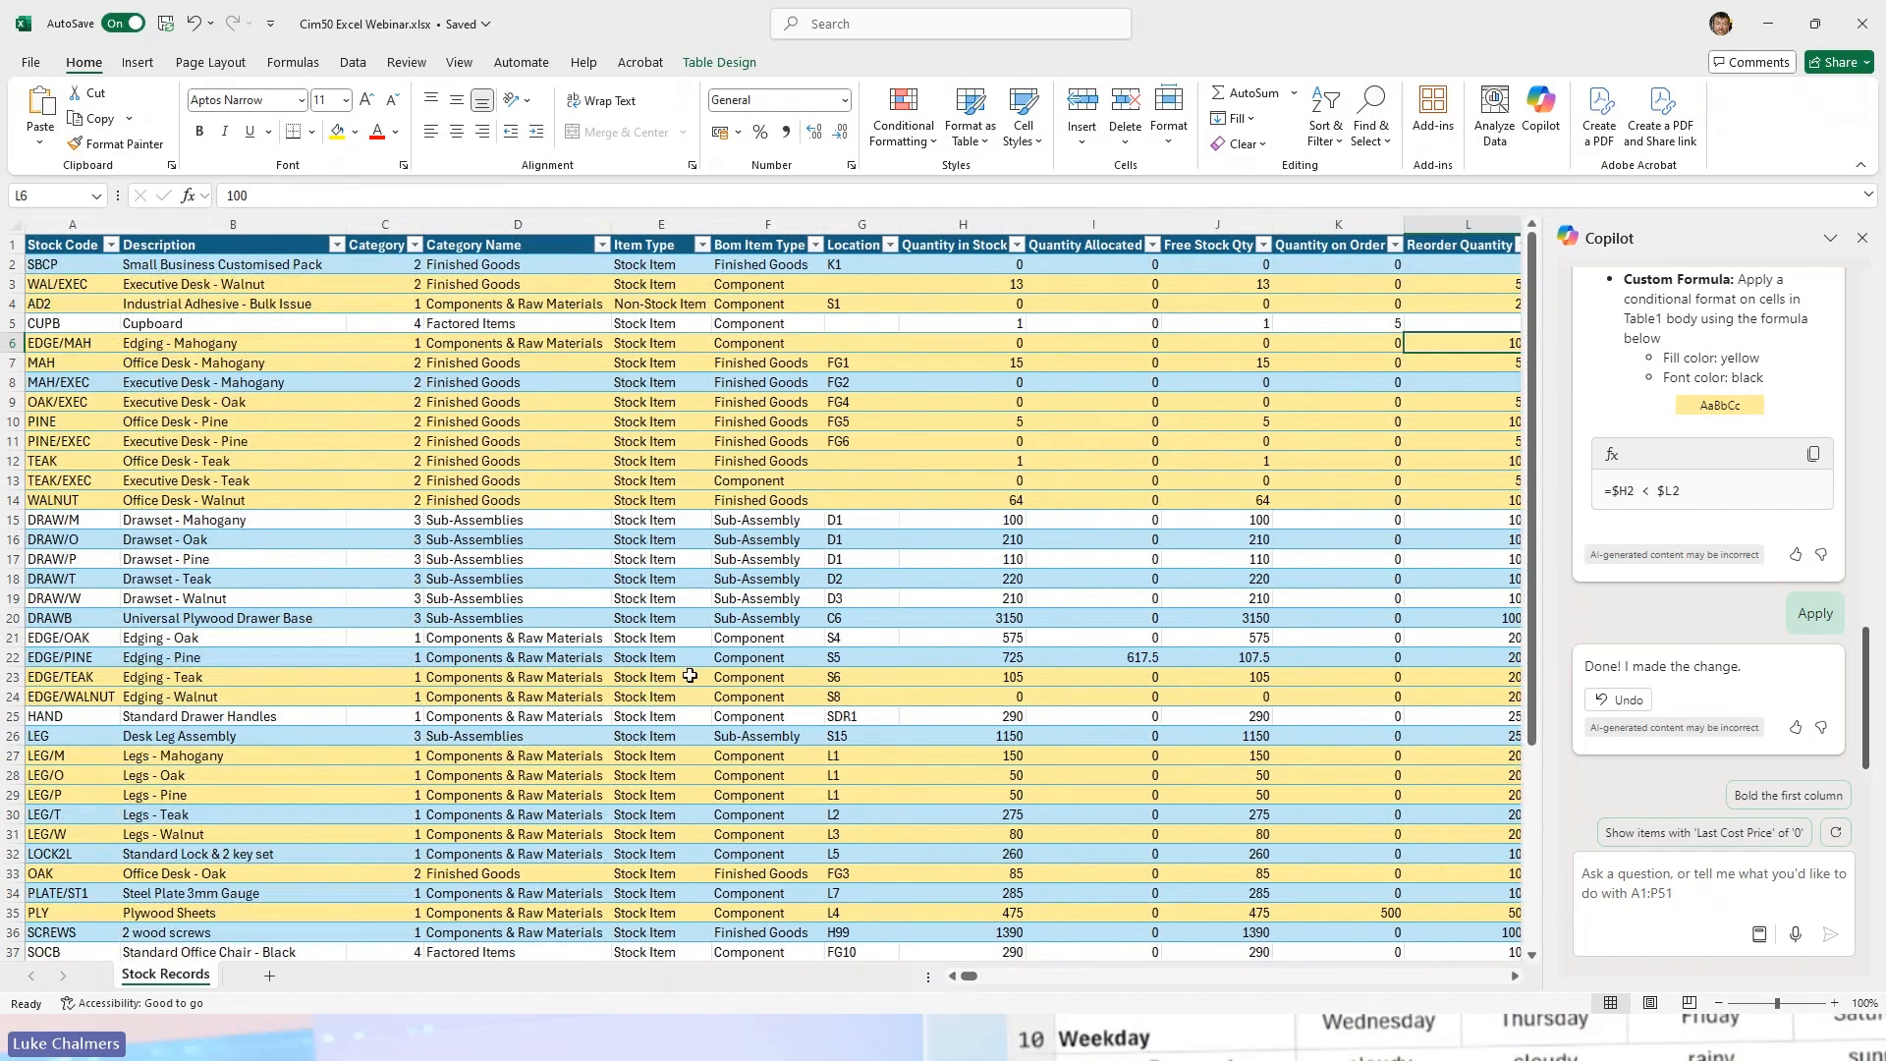
# Step: Ask Copilot for a new column 'Adjusted Cost price' showing supplier HAR001 increasing costs by 10%, and insert the suggested column
pyautogui.click(1515, 977)
pyautogui.click(1514, 977)
pyautogui.click(1515, 976)
pyautogui.hotkey('alt', 'Tab')
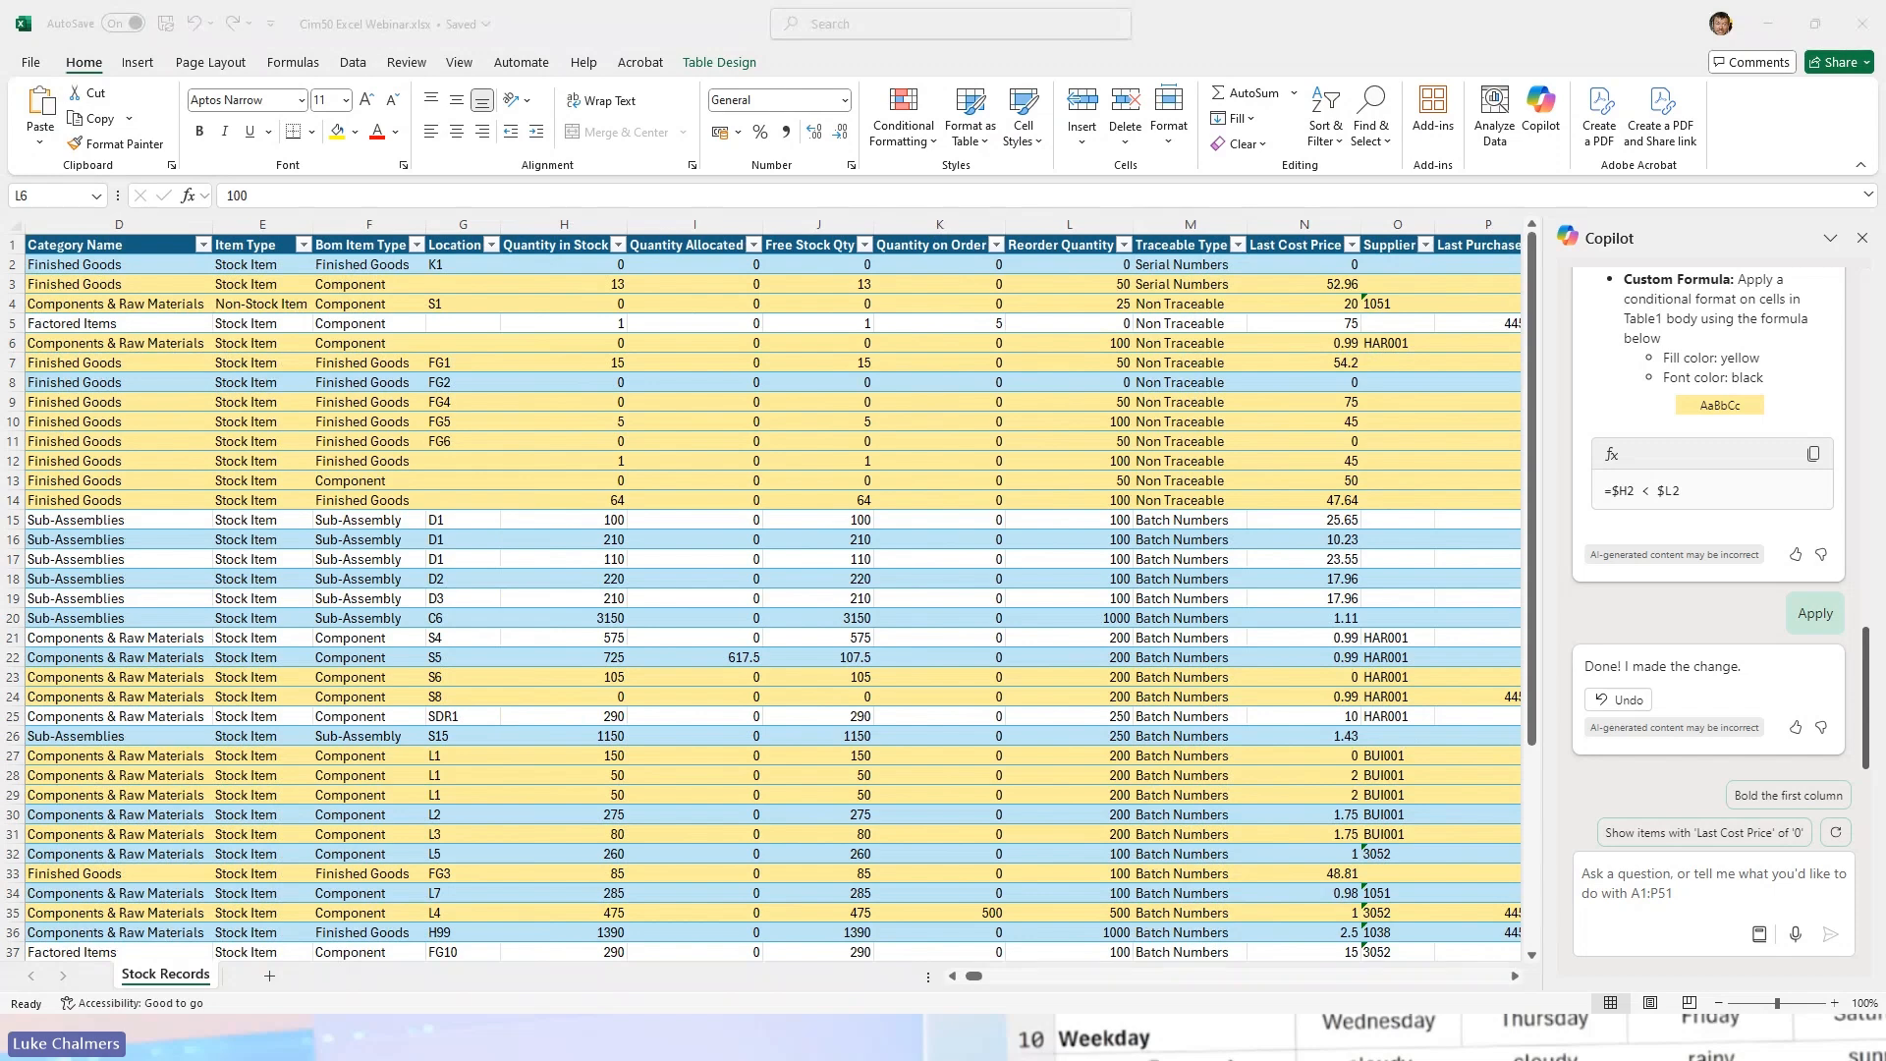
pyautogui.click(1640, 889)
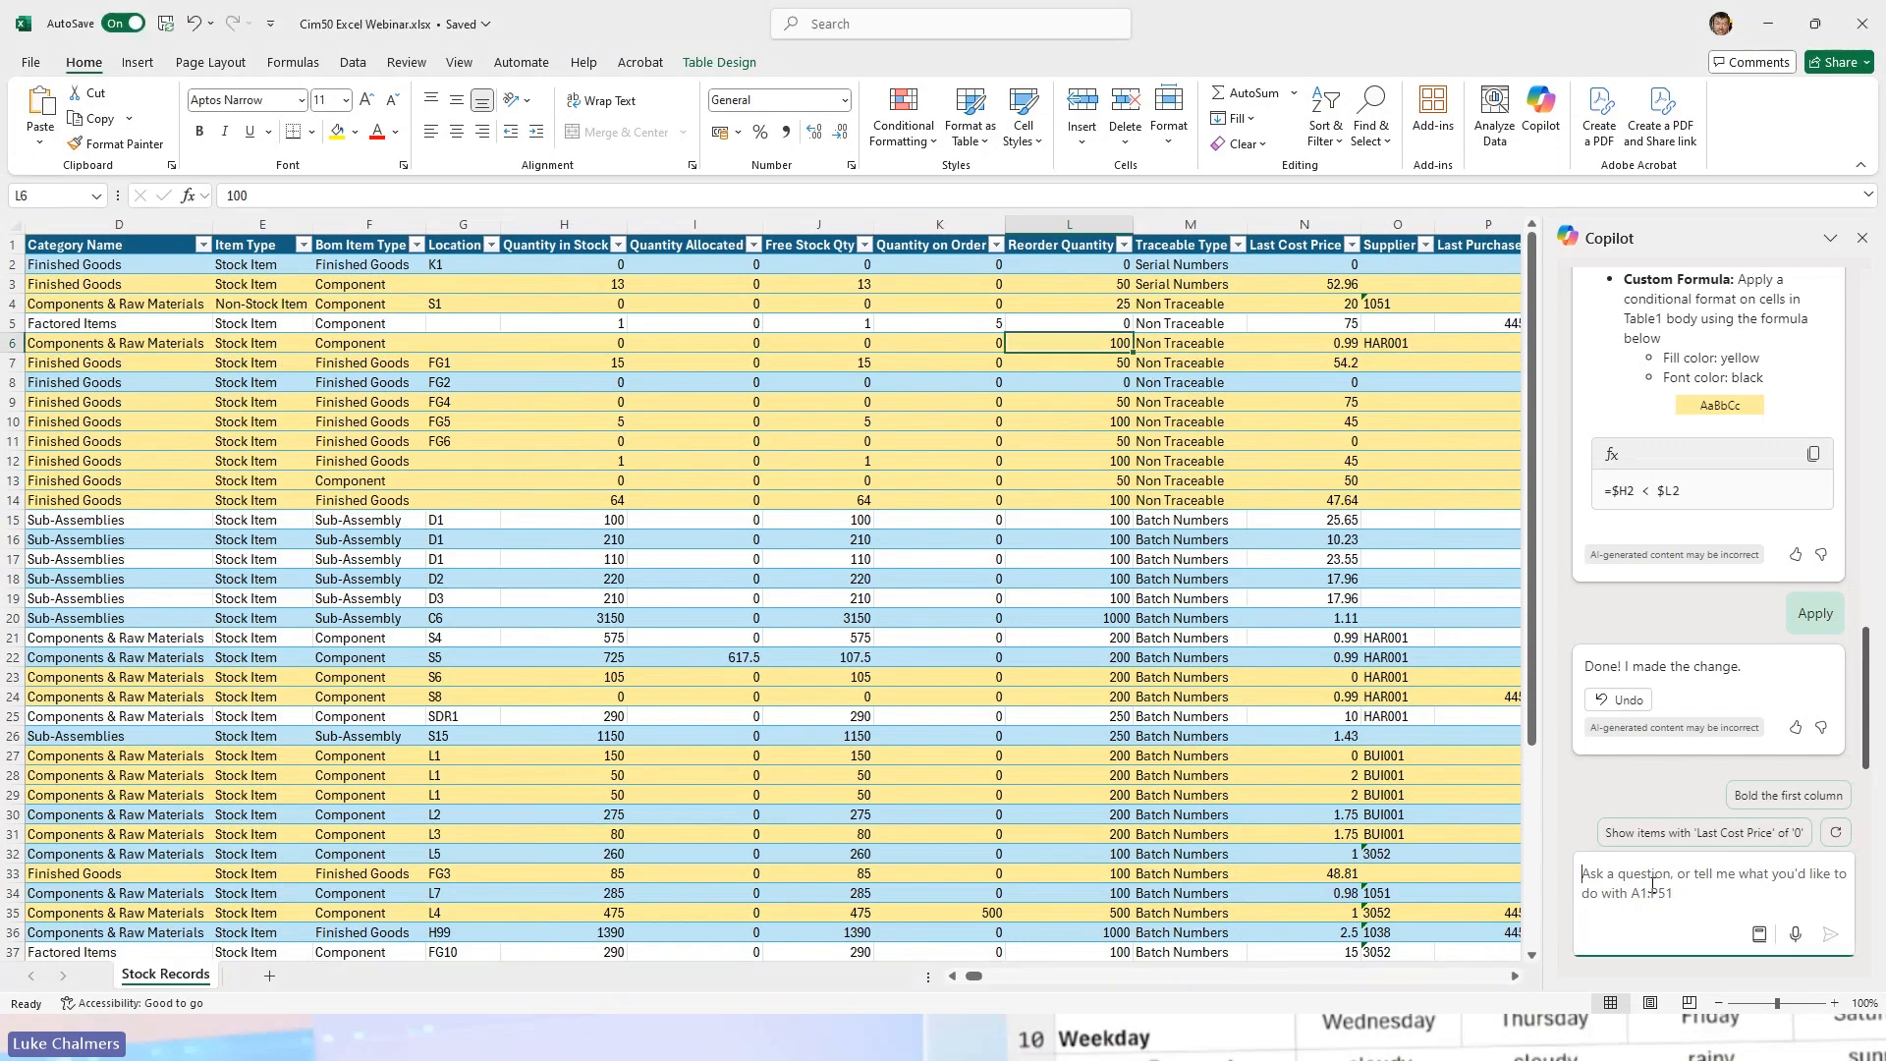
pyautogui.write("Can you add a new column called 'Adjusted Cost price' where it shows that supplier HAR001 increasing their costs by 10%?")
pyautogui.press('Return')
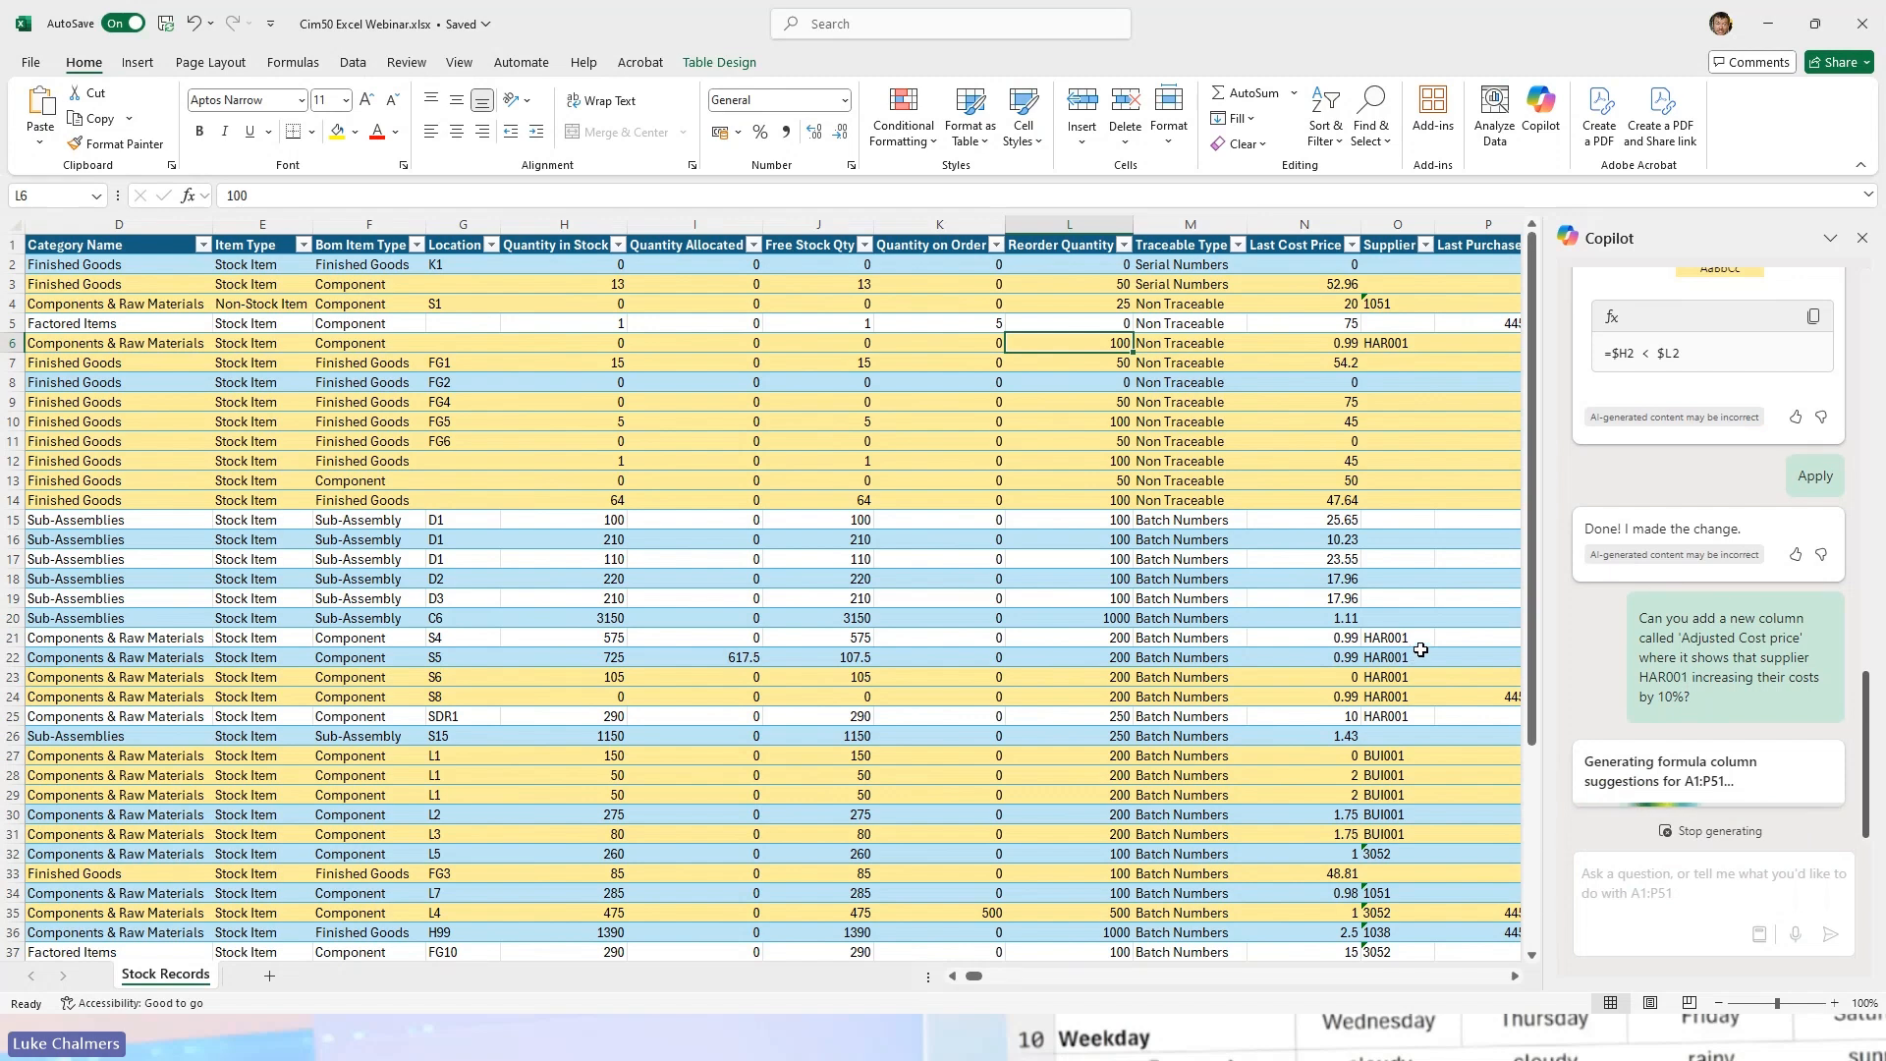
pyautogui.click(1515, 976)
pyautogui.click(1514, 978)
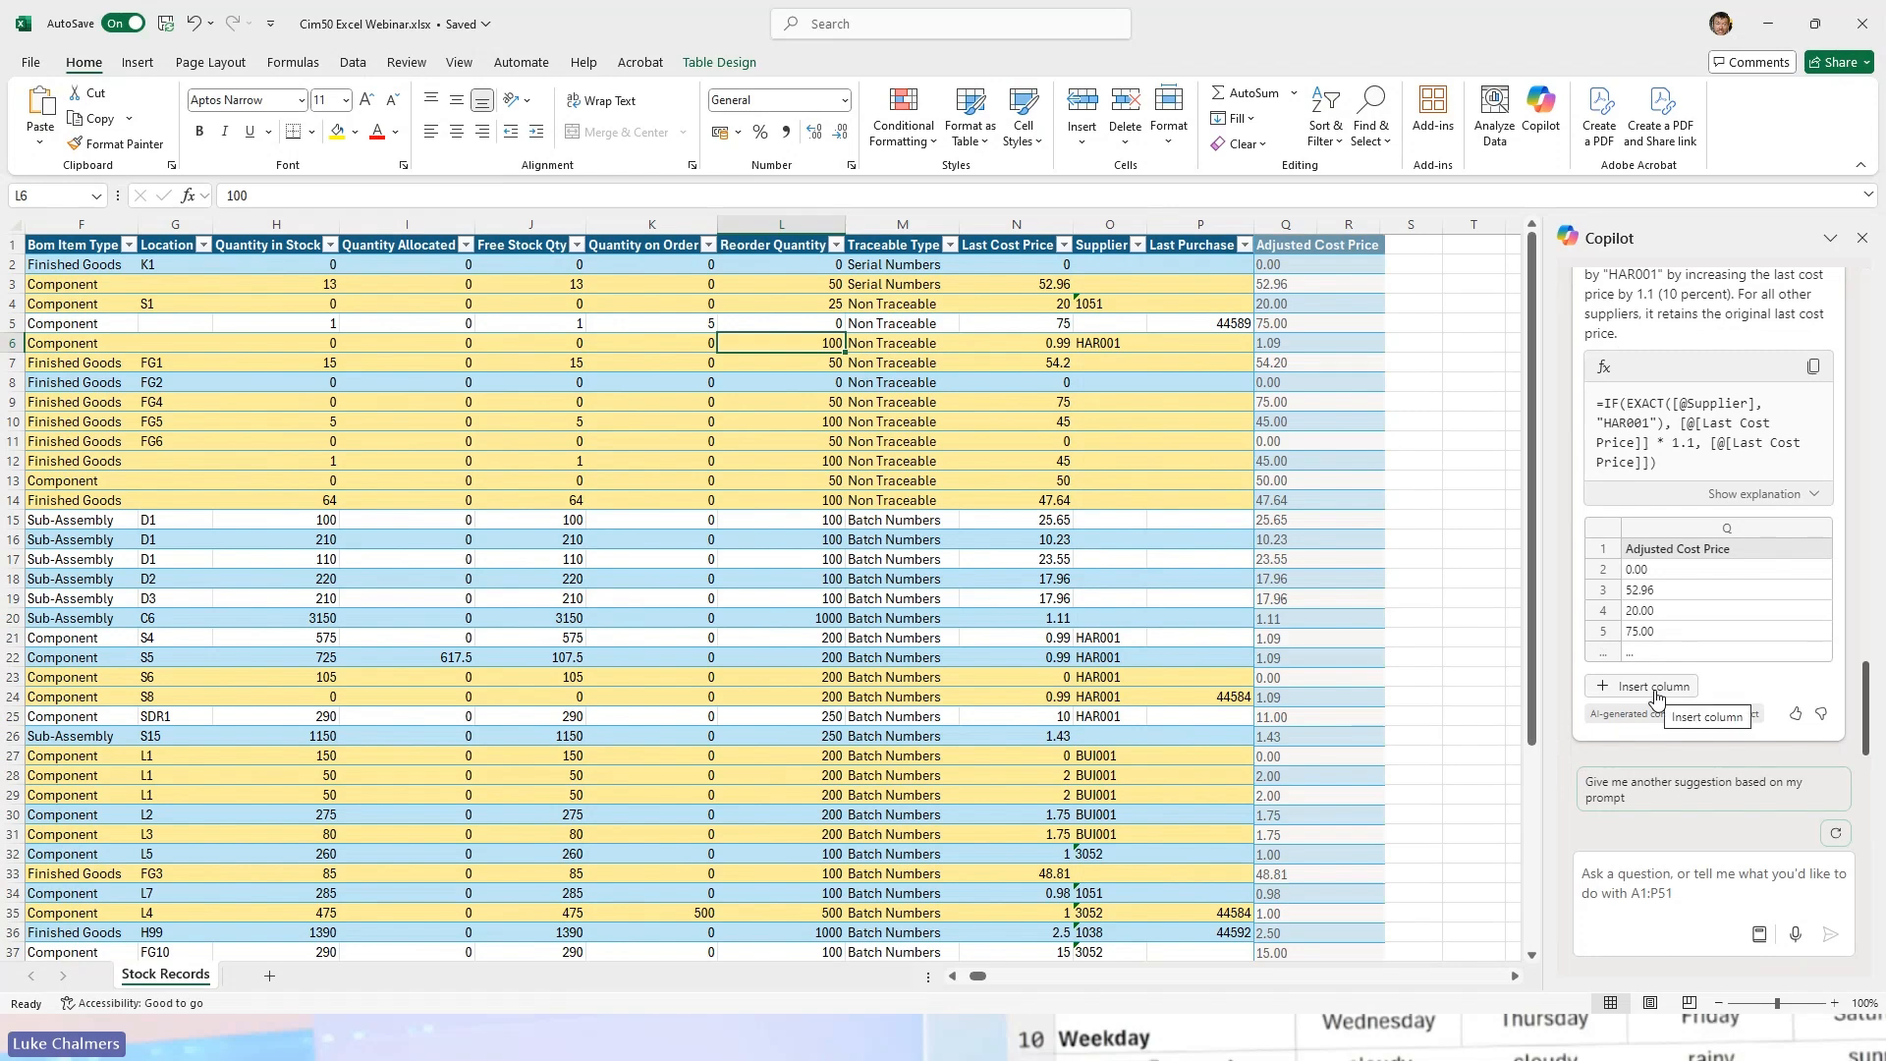
pyautogui.click(1676, 686)
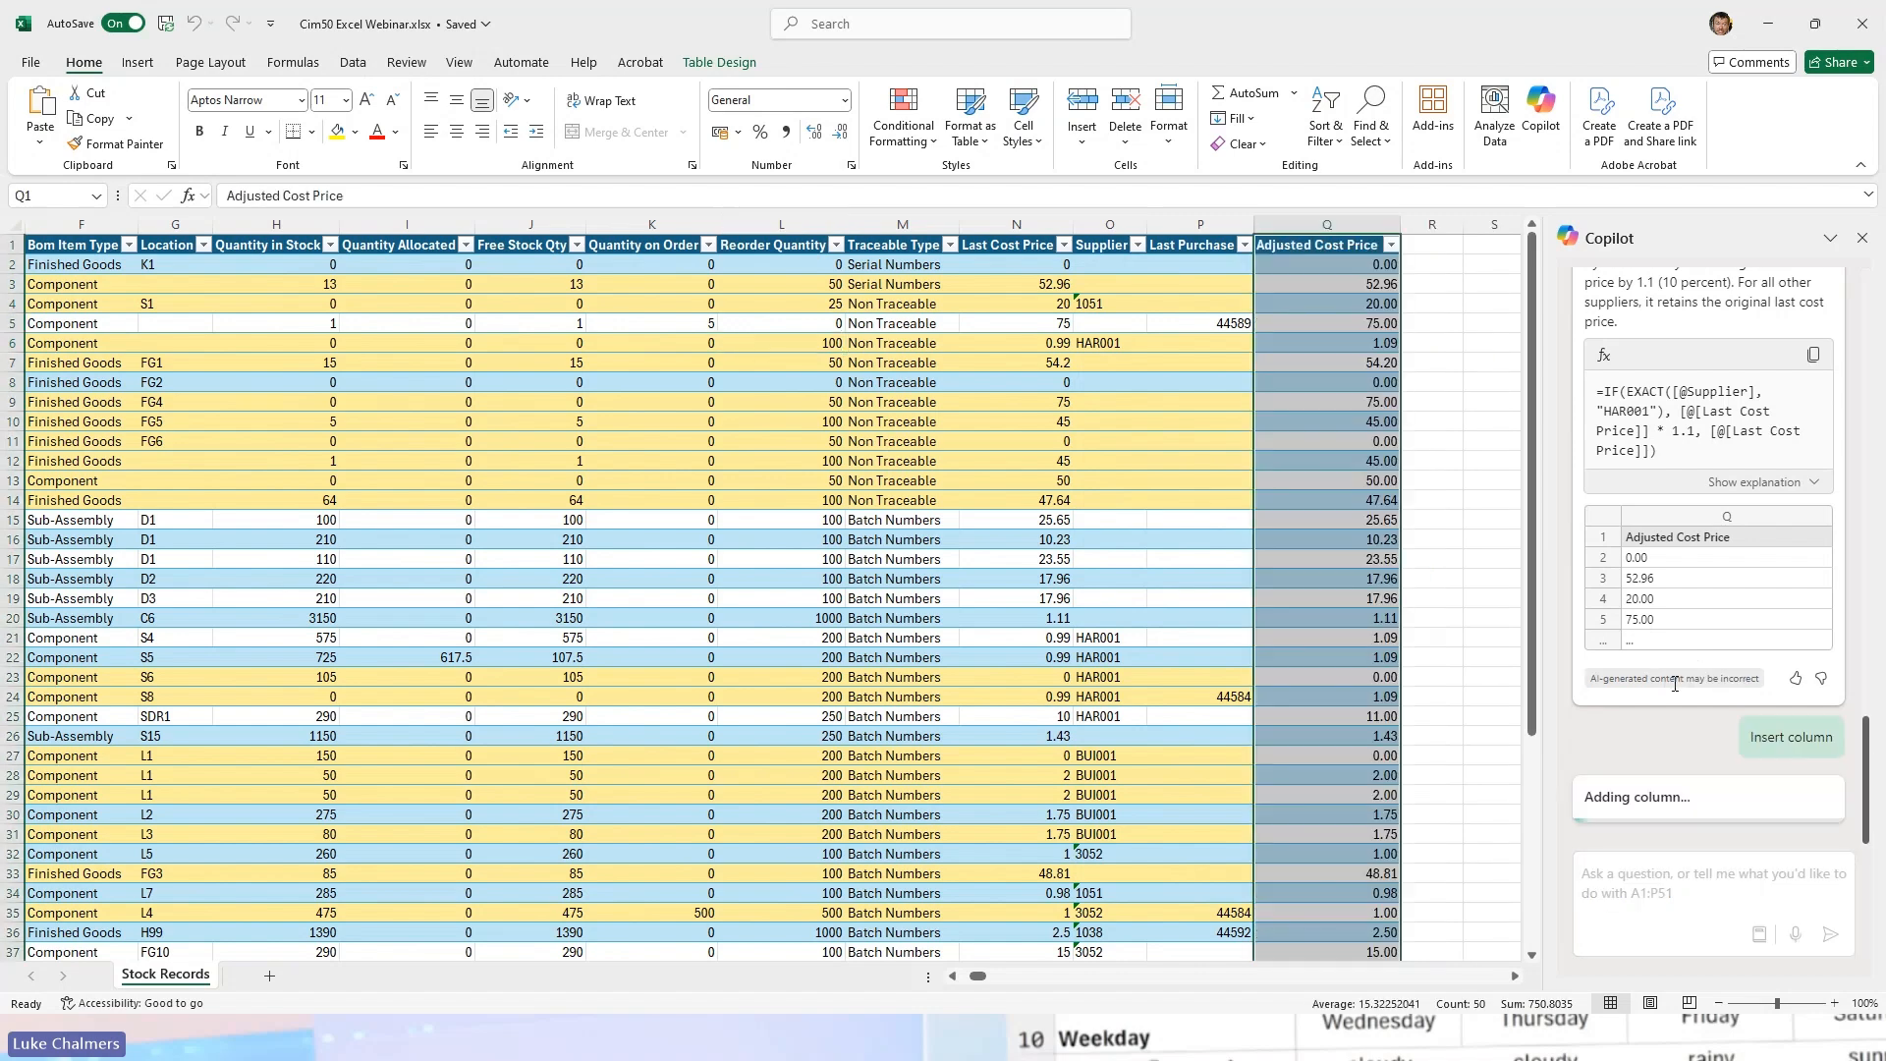
# Step: Undo Copilot's inserted 'Adjusted Cost Price' column, ask it "Can you remove the yellow formatting?" and apply its proposed formatting clearance on A2:P51
pyautogui.click(1141, 645)
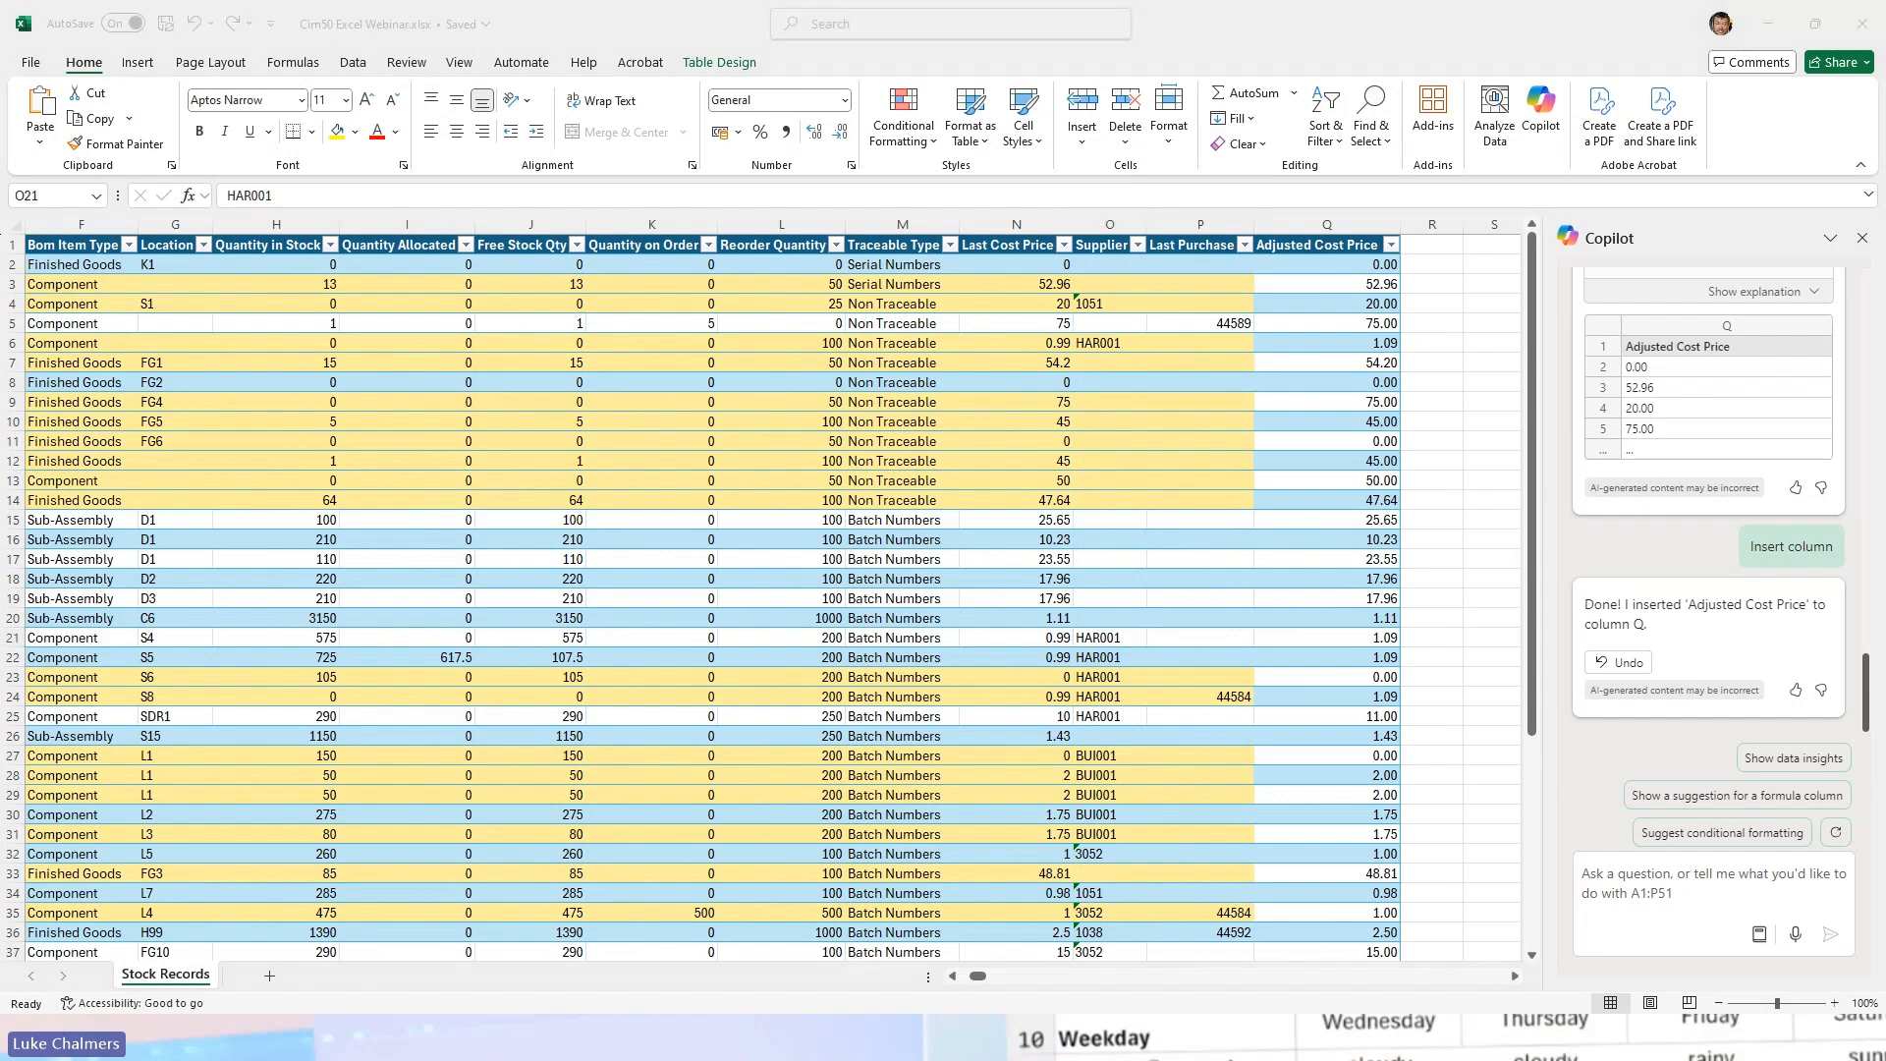
pyautogui.click(1626, 664)
pyautogui.click(1647, 884)
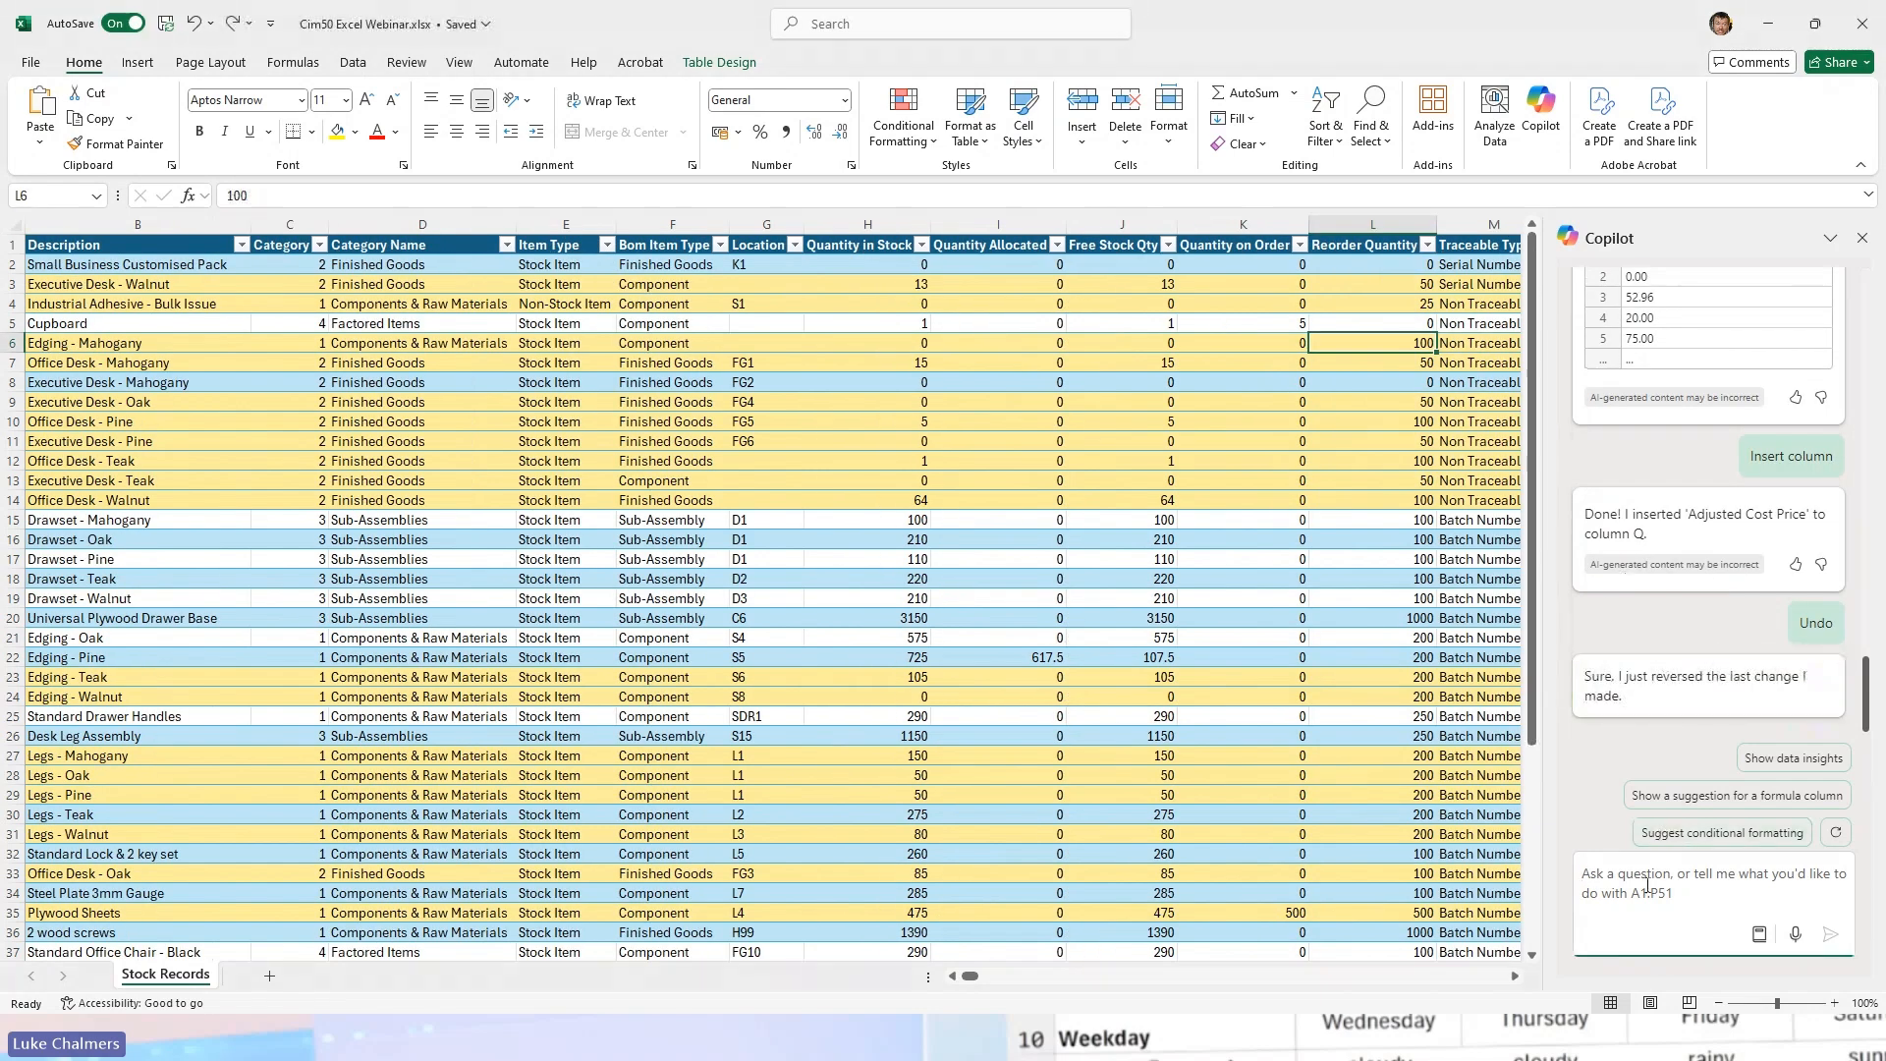
pyautogui.write('Can you remove the yellow formatting?')
pyautogui.press('Return')
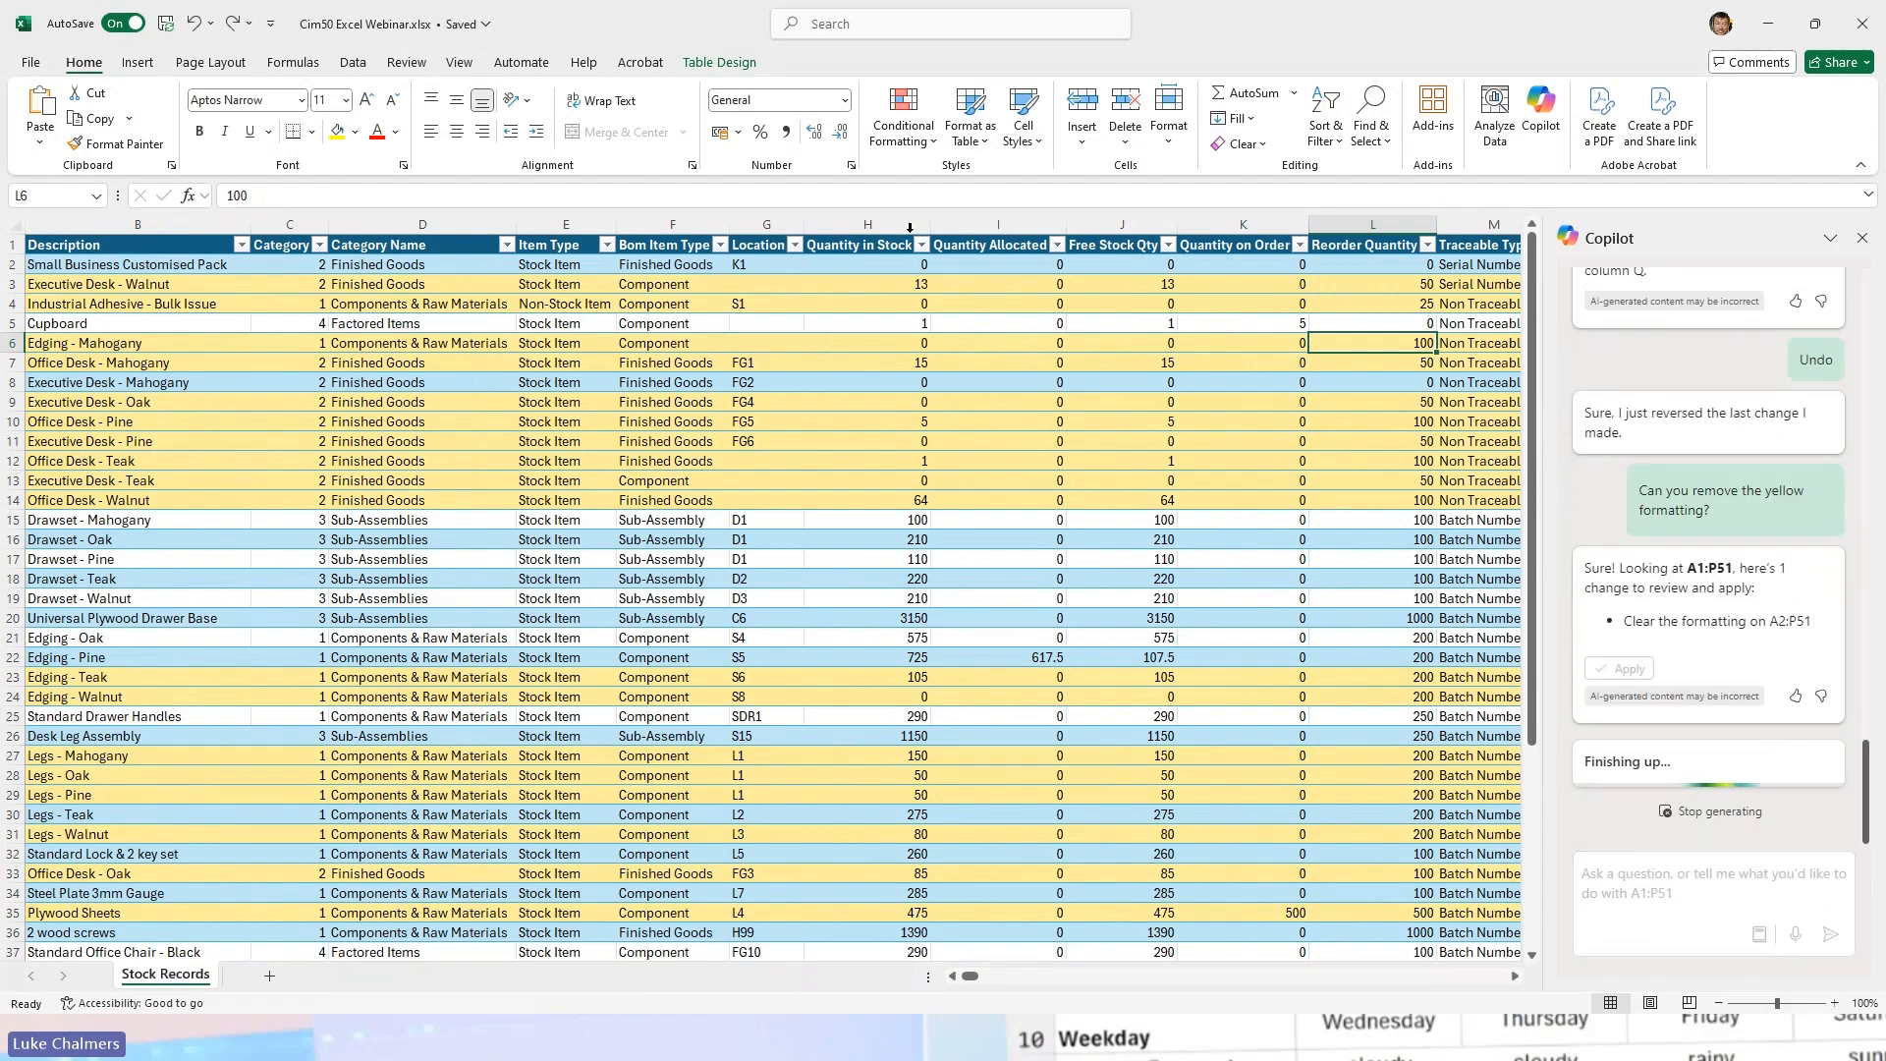
pyautogui.click(1621, 668)
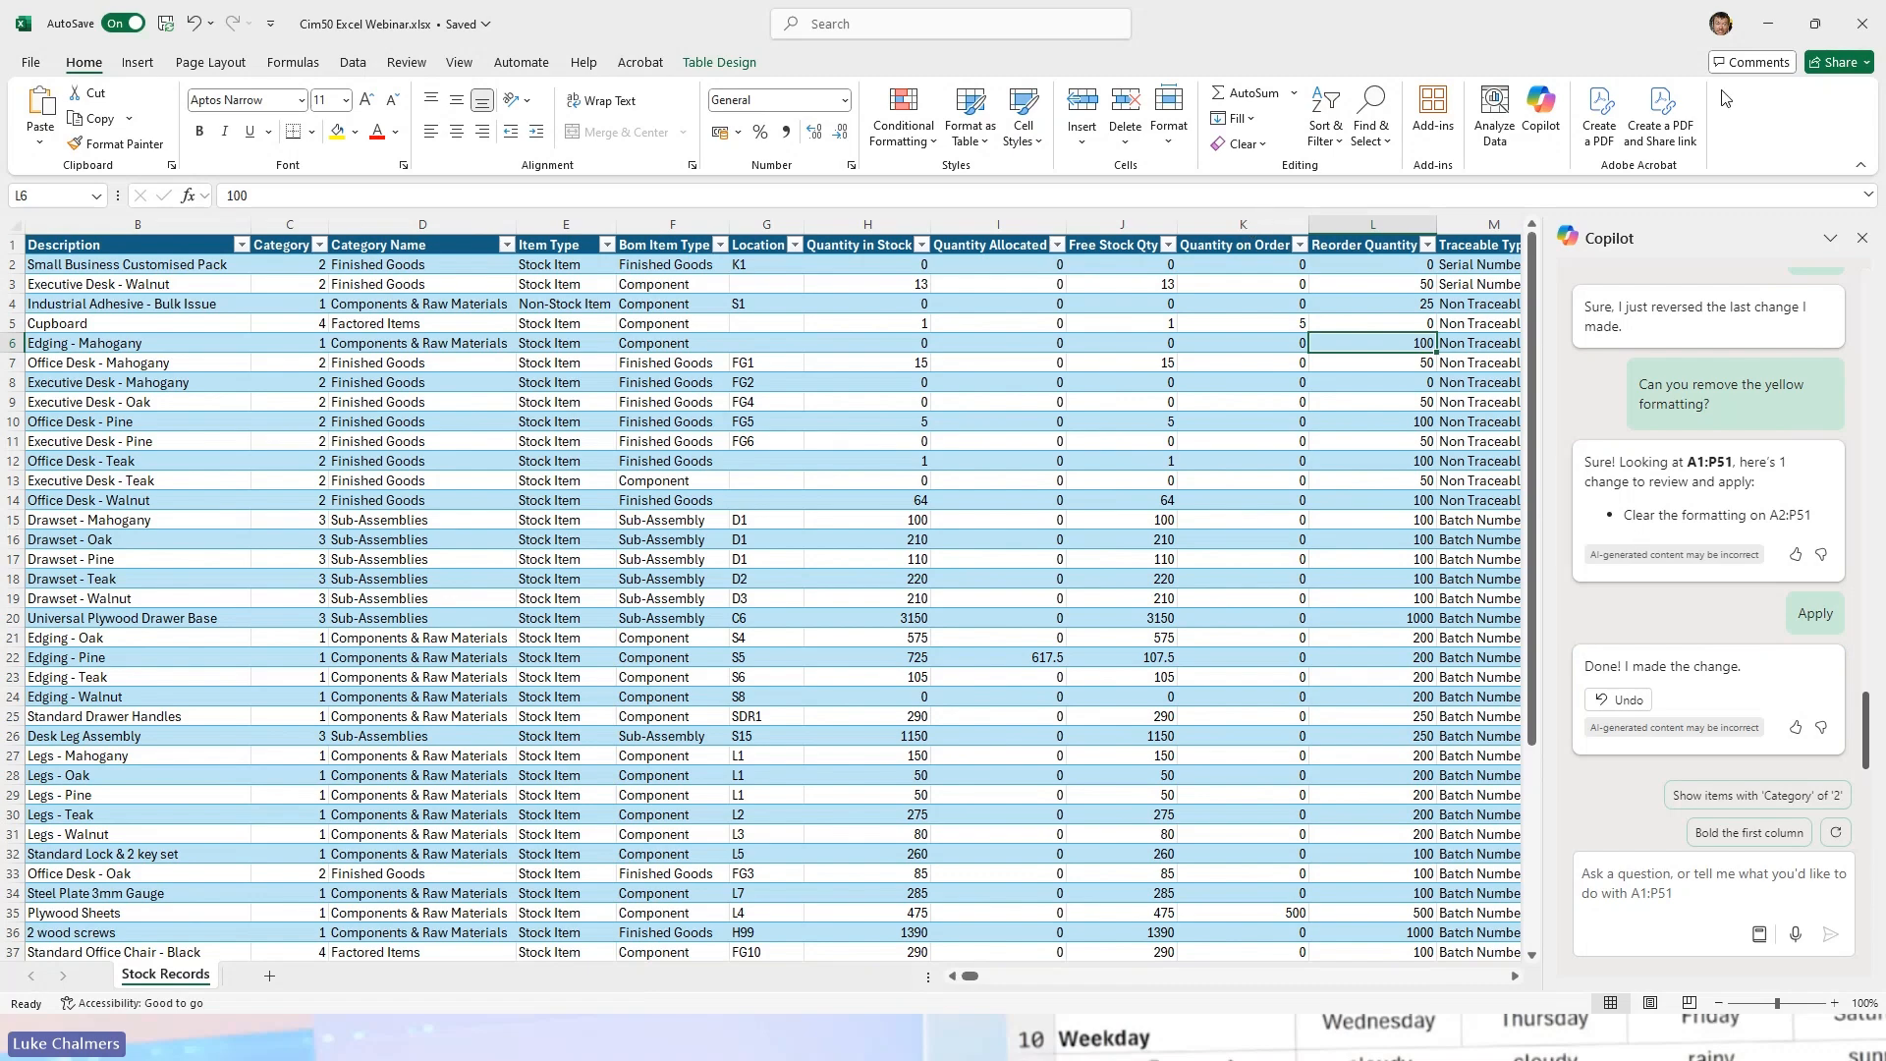
# Step: Minimize the open workbook windows to return to the 'Copilot in Excel' presentation slide
pyautogui.click(1768, 31)
pyautogui.click(1768, 31)
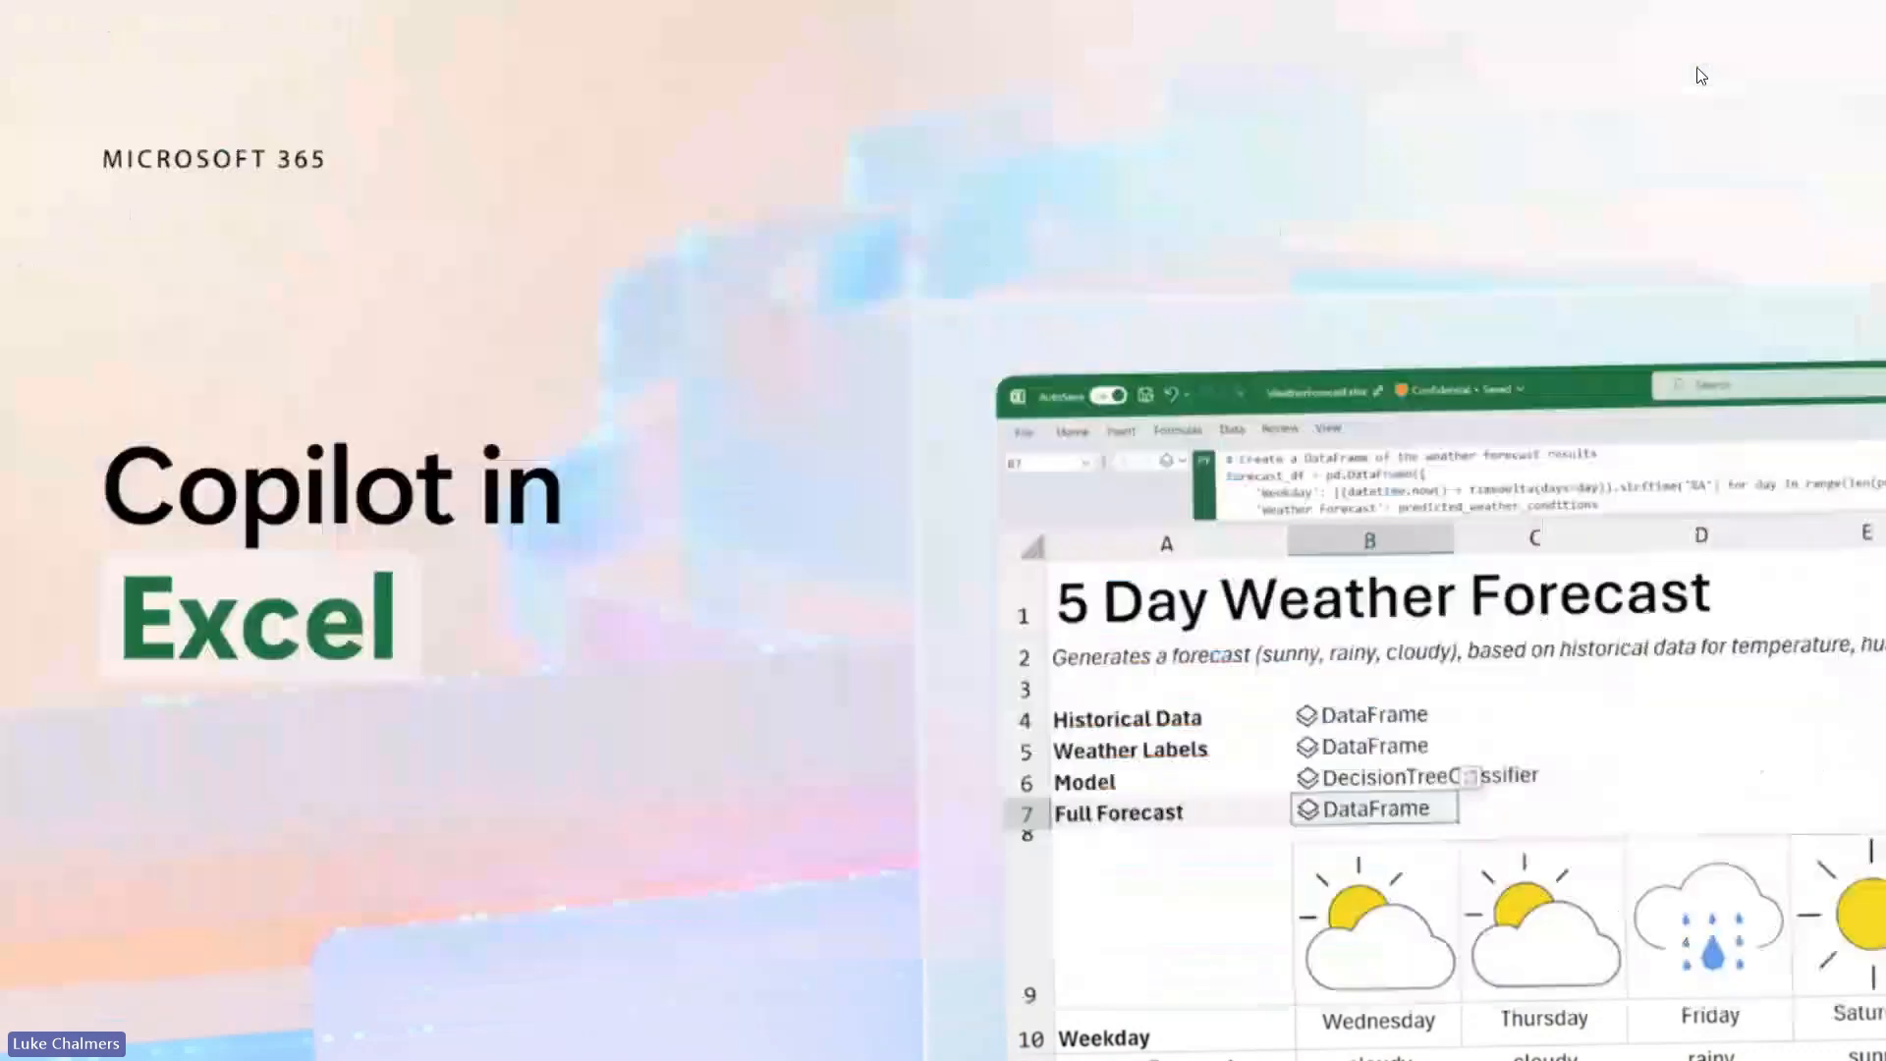
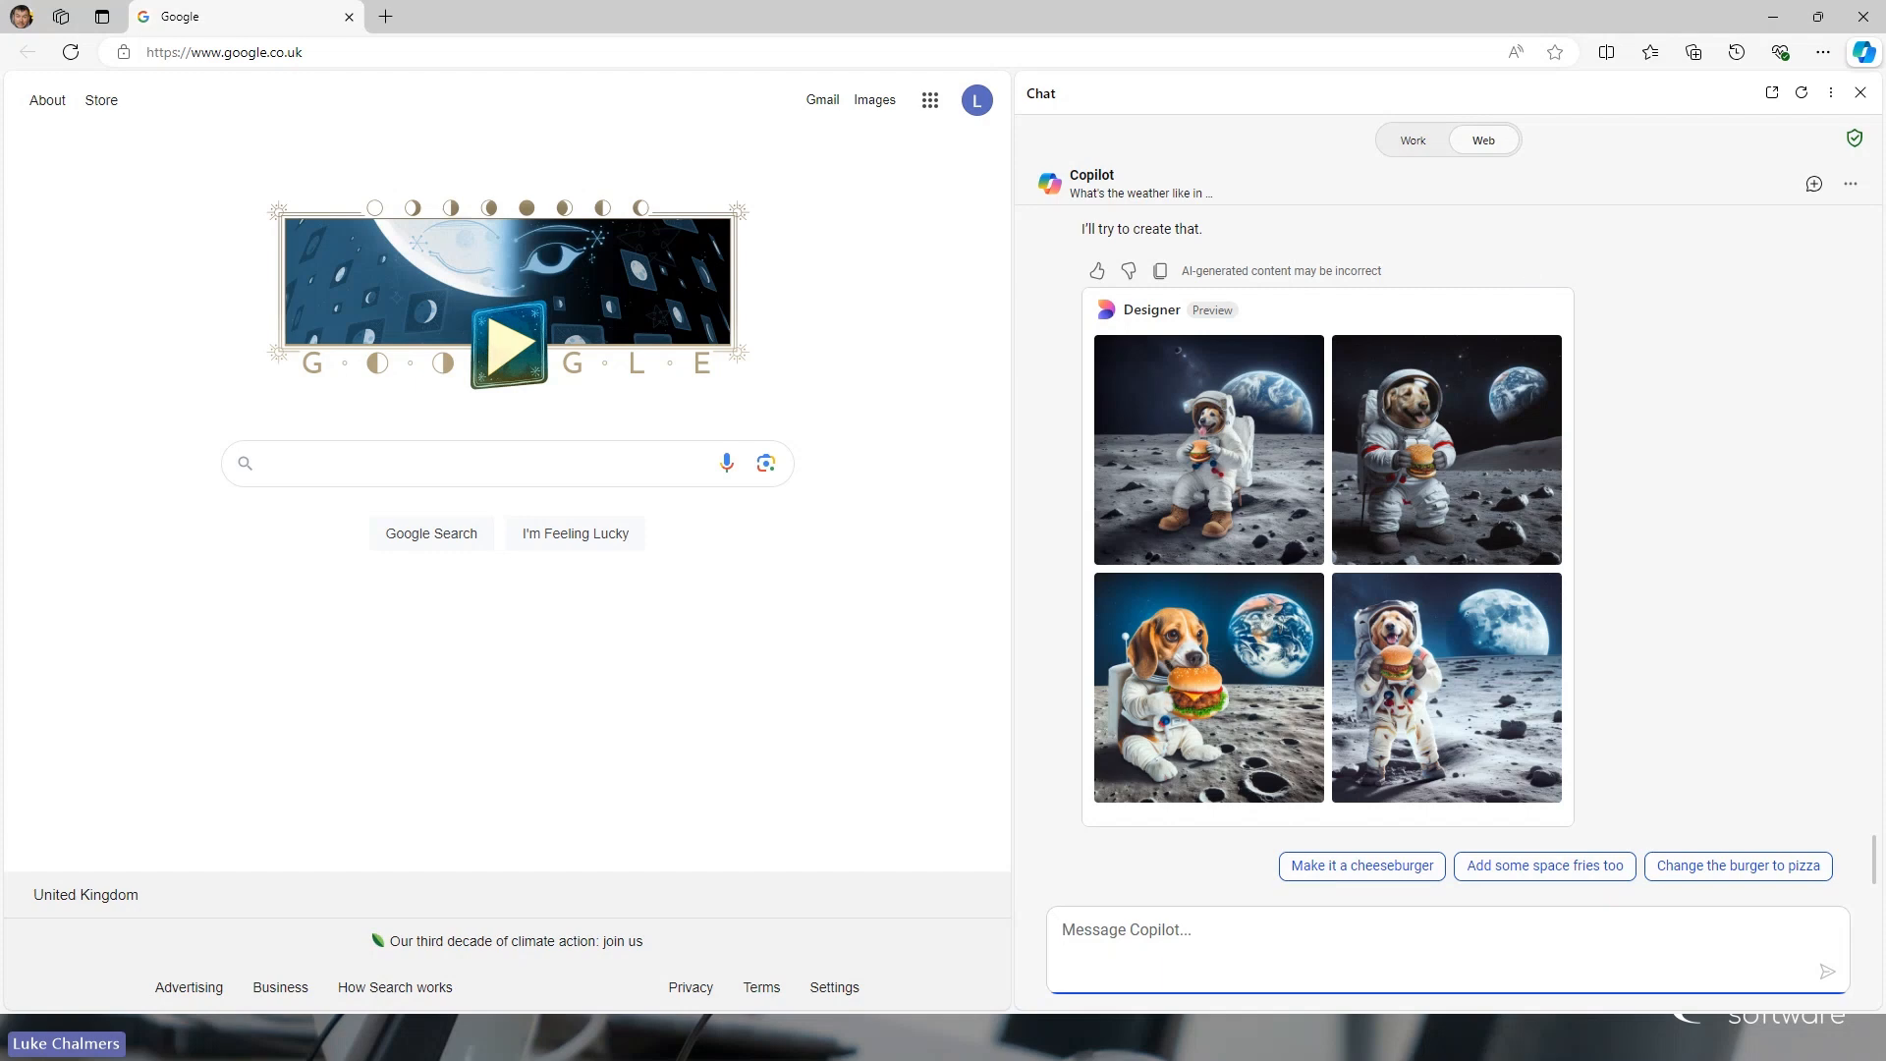
# Step: Switch to the railway final.xlsx workbook to view its Copilot results, and minimize it and the browser to return to the closing slide
pyautogui.hotkey('alt', 'Tab')
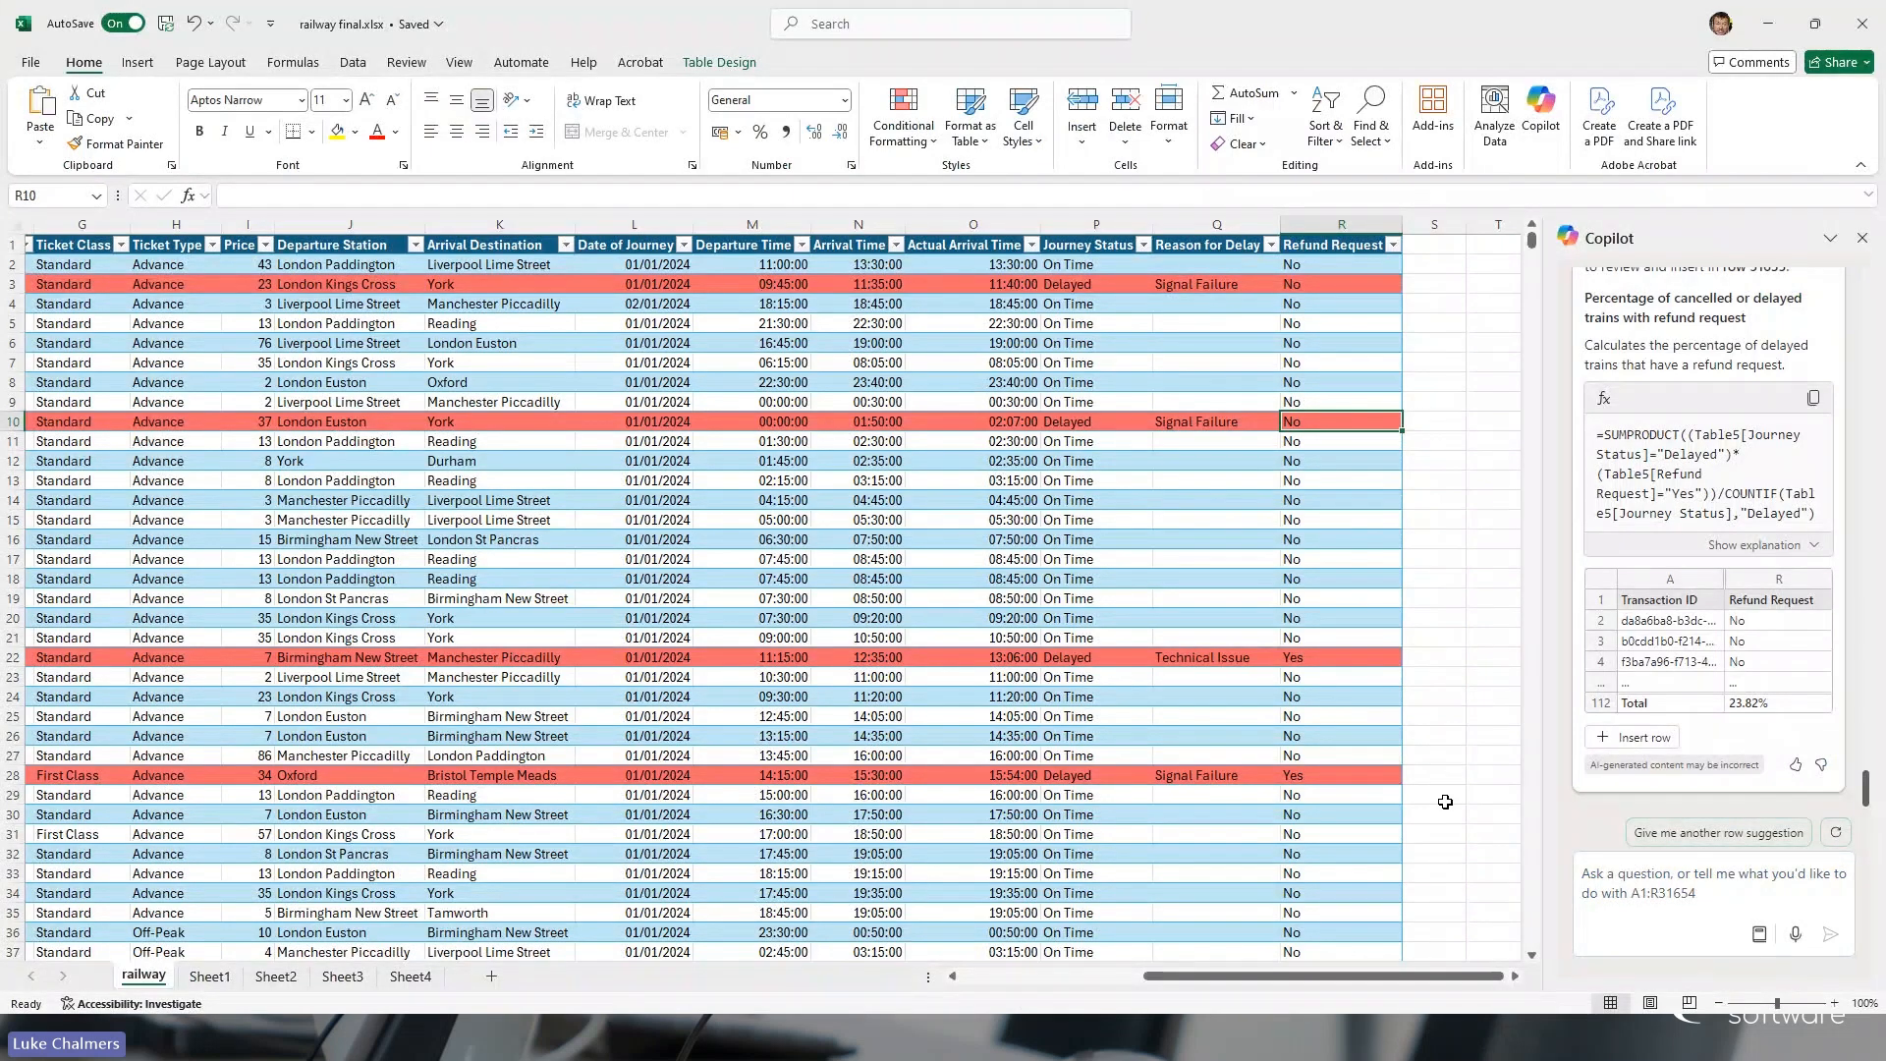
pyautogui.click(1775, 29)
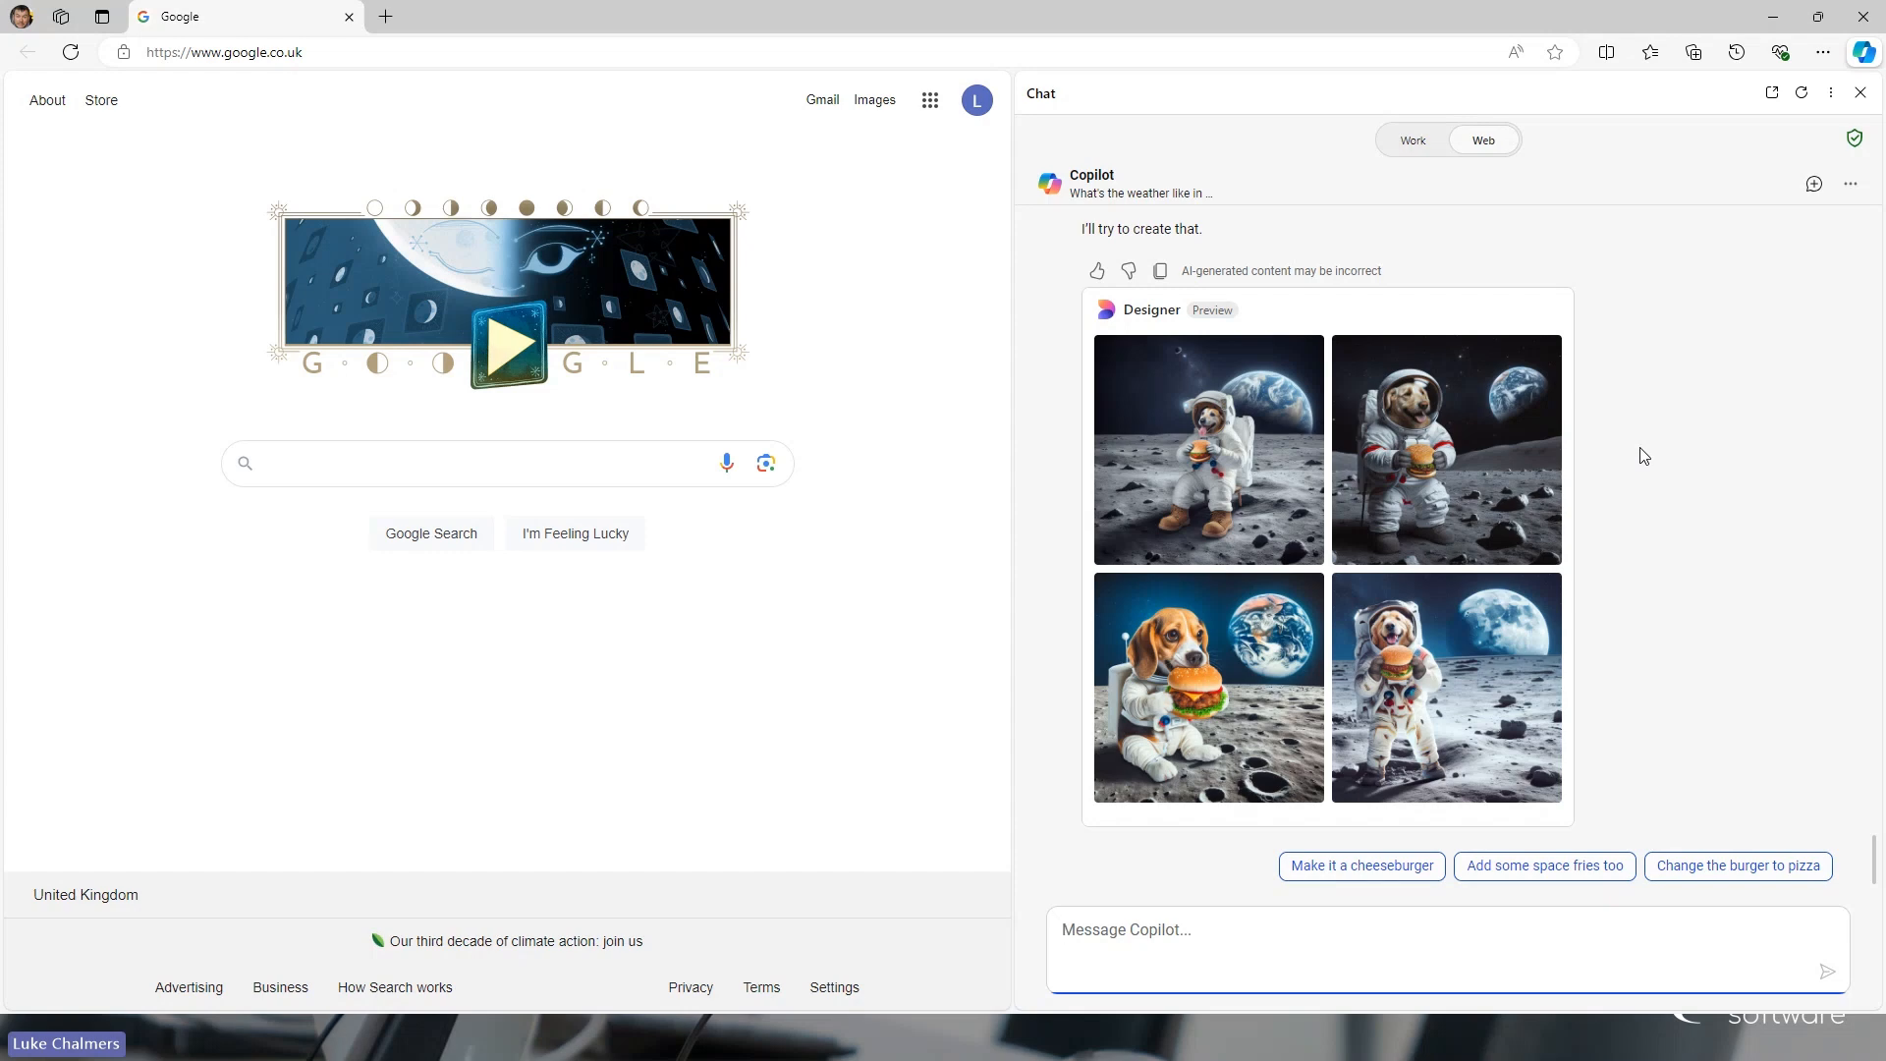
pyautogui.click(1773, 17)
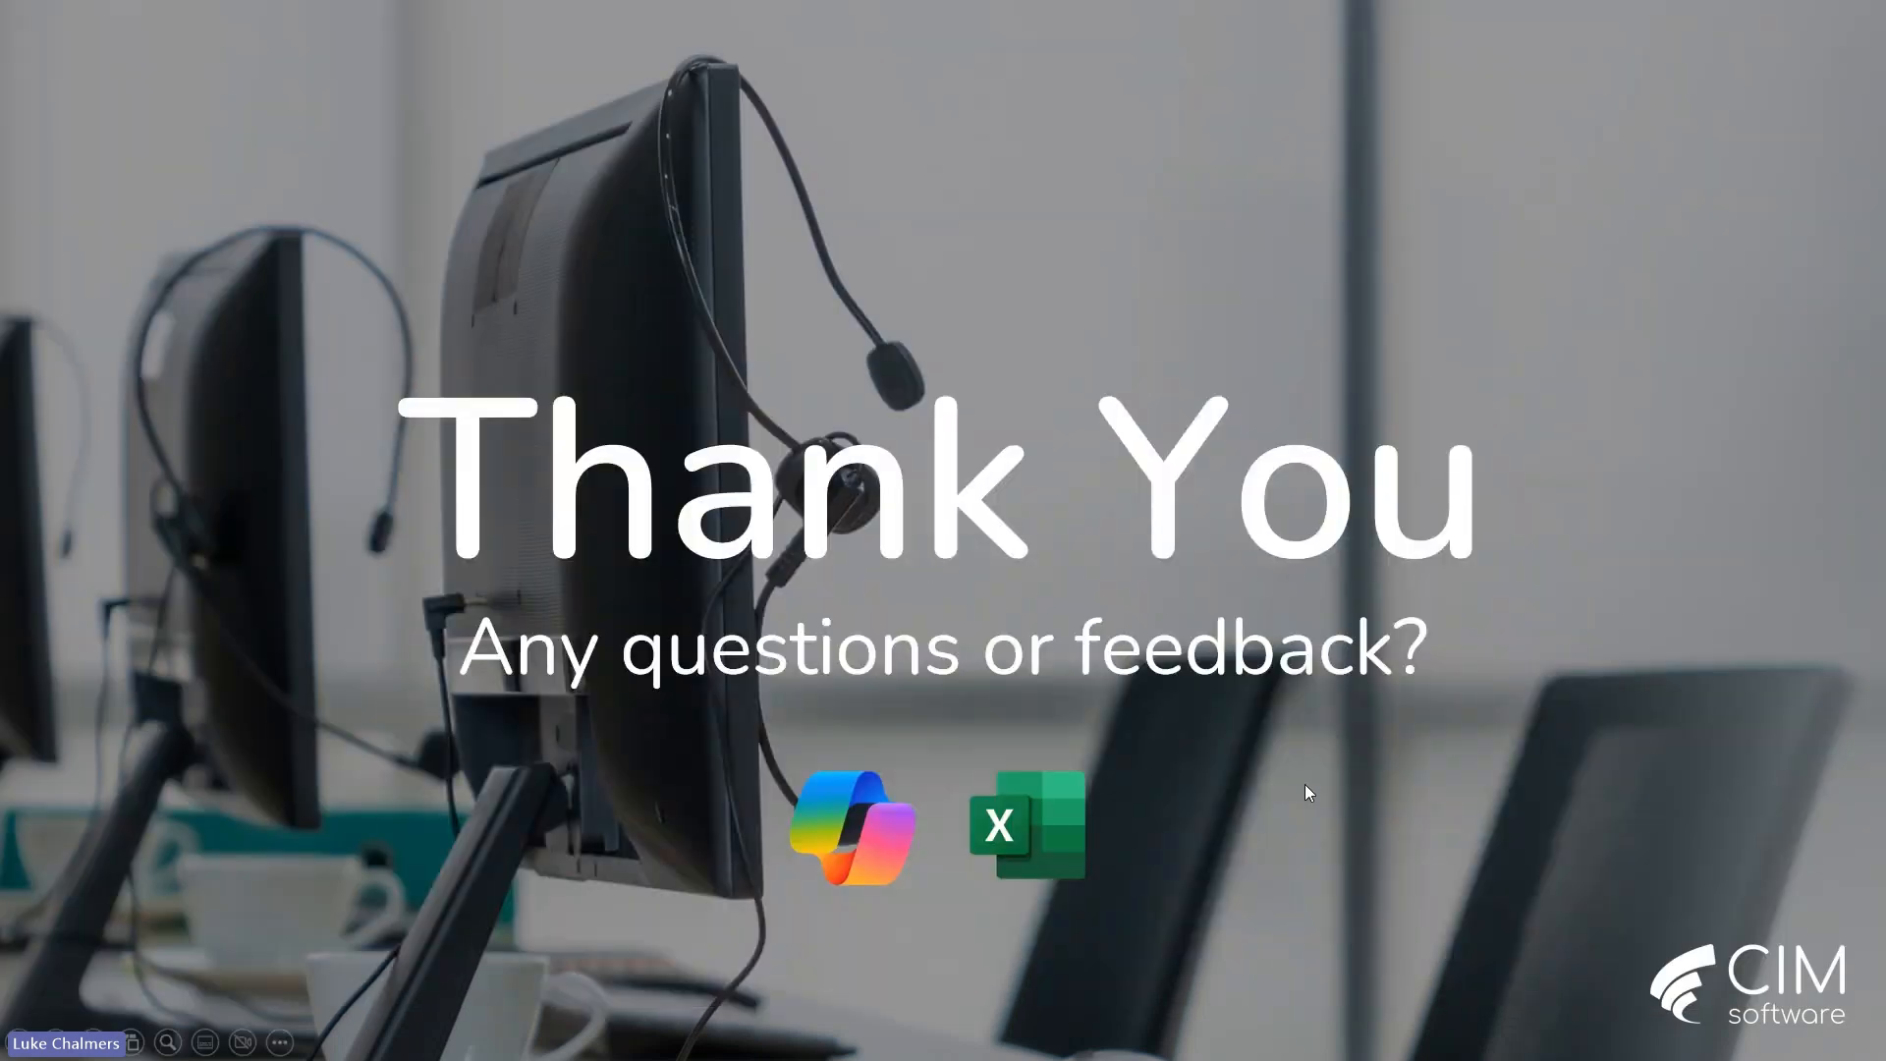